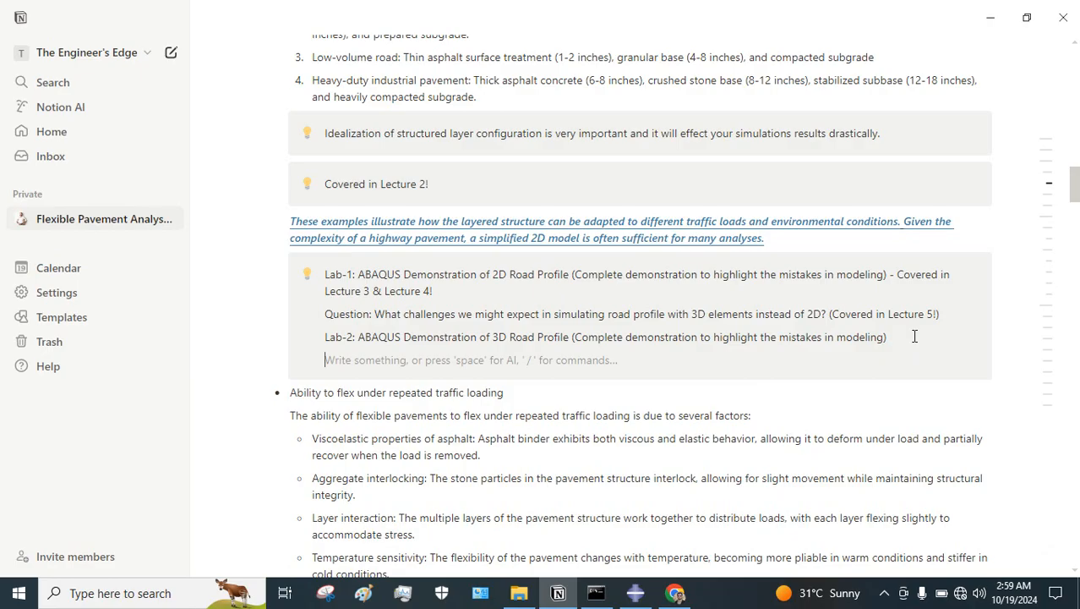
Add the line "Python Code: From eBook, Automating cyclic loading protocol for" below the Lab-2 line, consulting the eBook cover in Chrome for the title.
text(P)
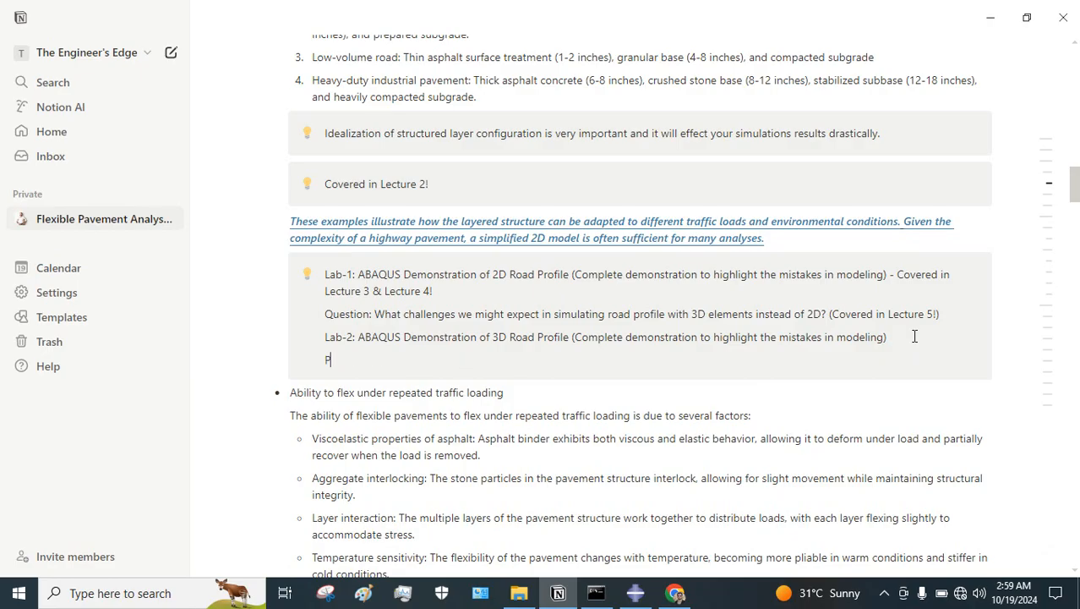
text(ython Code:)
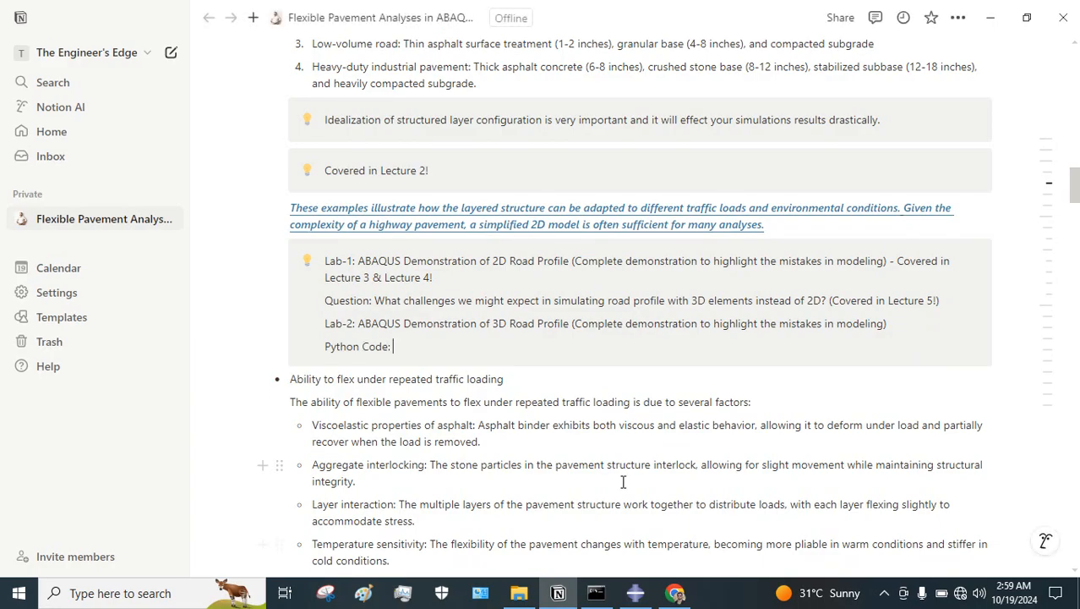
click(675, 593)
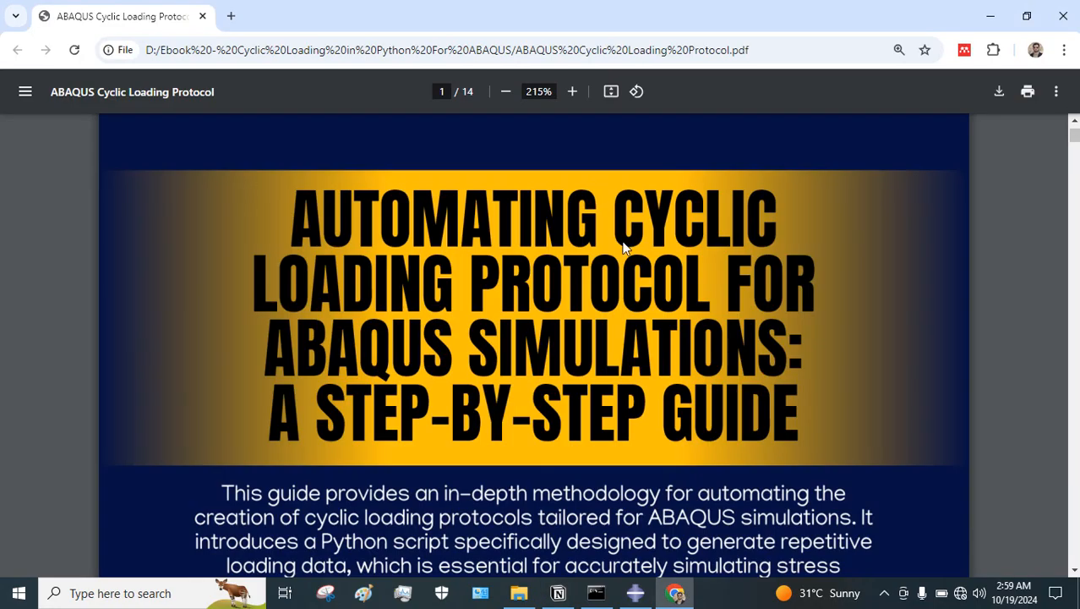
mouse_move(635, 598)
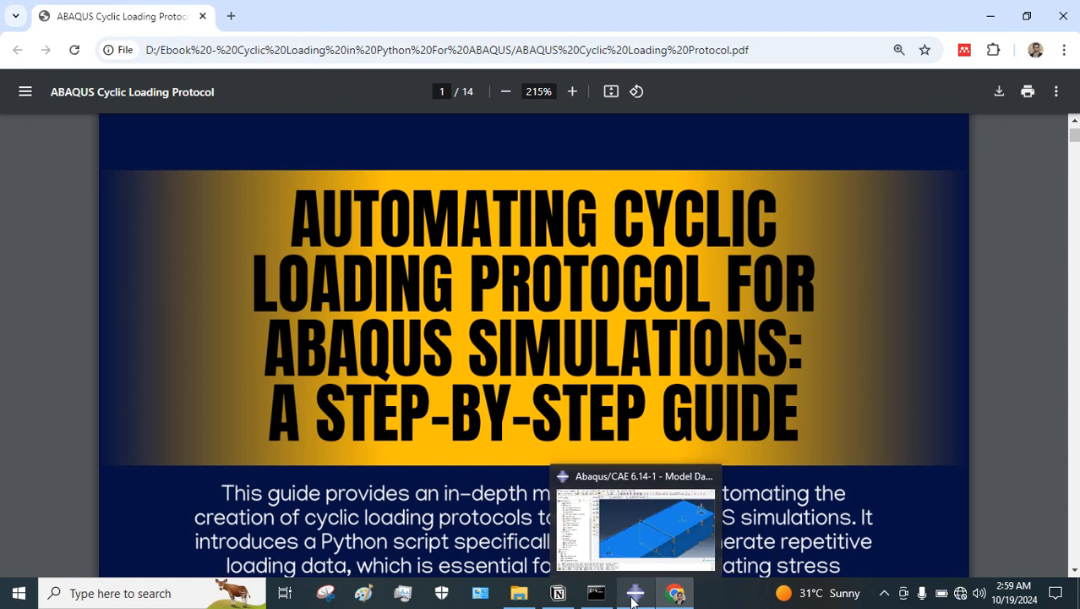
click(558, 593)
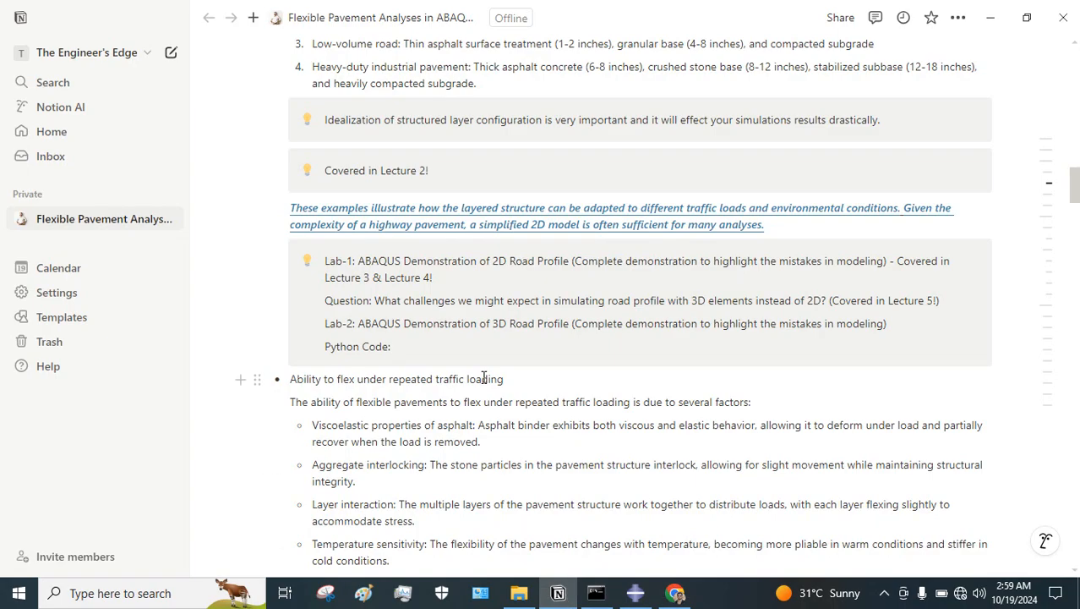
text(From Ebo)
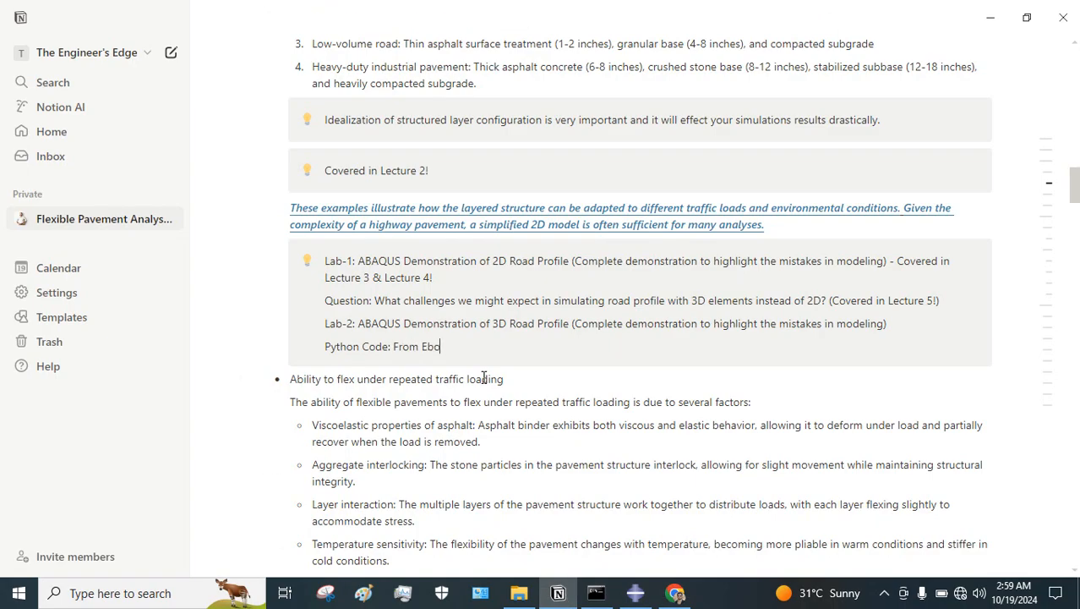
key(BackSpace)
key(BackSpace)
key(BackSpace)
text(eBook, Automating cyclic loading protocol)
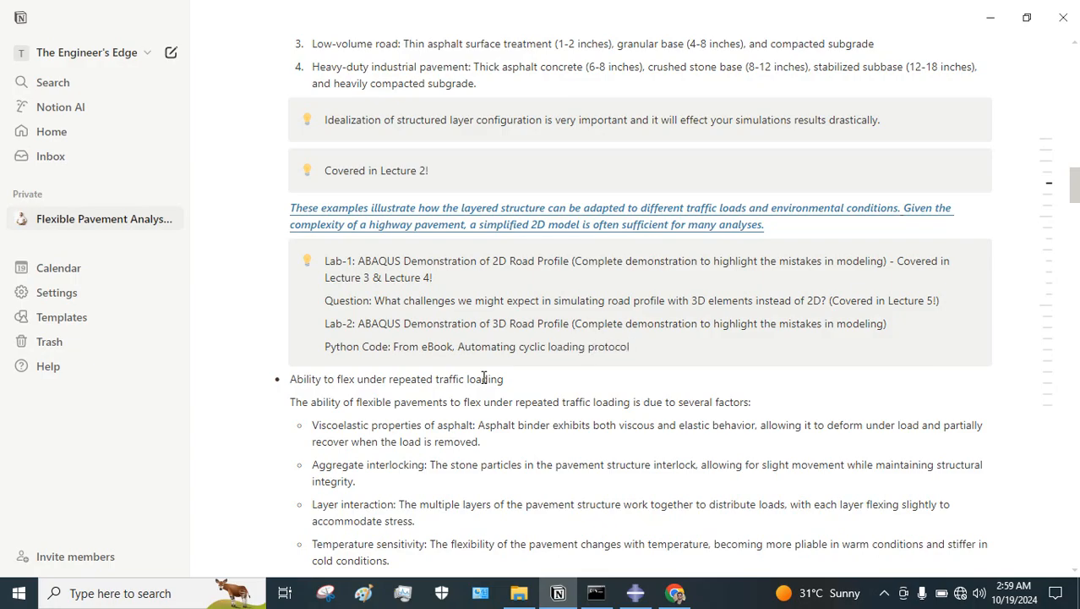
text( for)
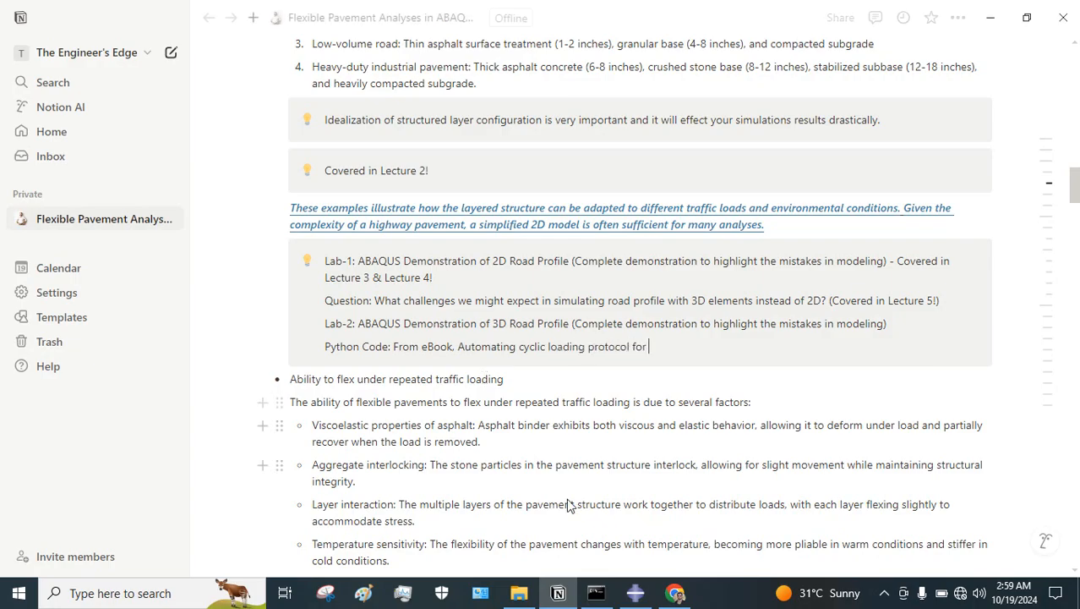
Complete the eBook title in the Python Code line with "ABAQUS Simulations: A step-by-step guide", checking the wording against the PDF cover.
click(674, 592)
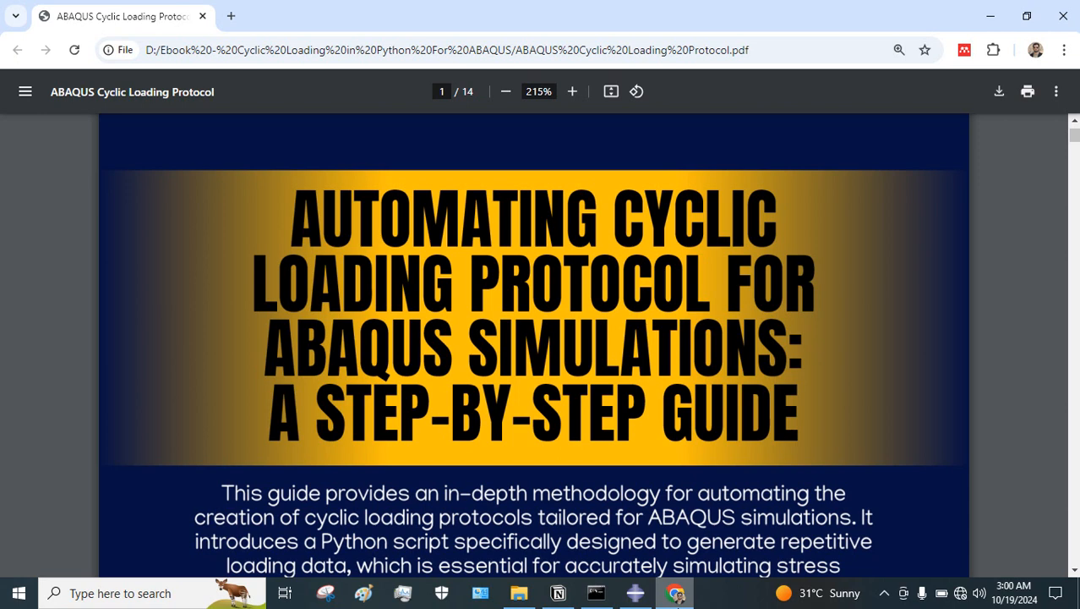
click(677, 595)
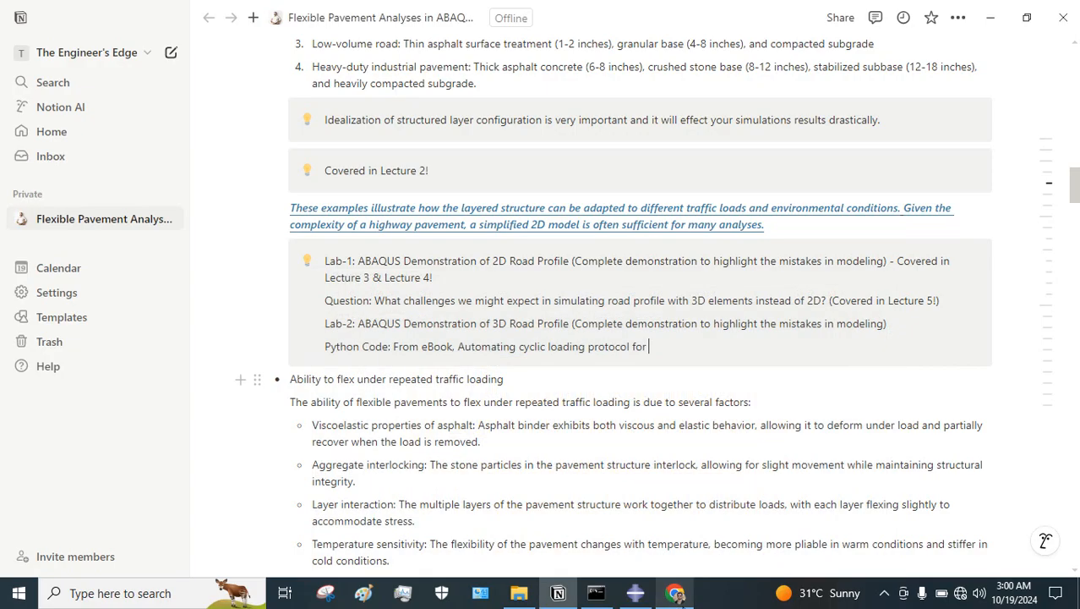
text(a)
key(BackSpace)
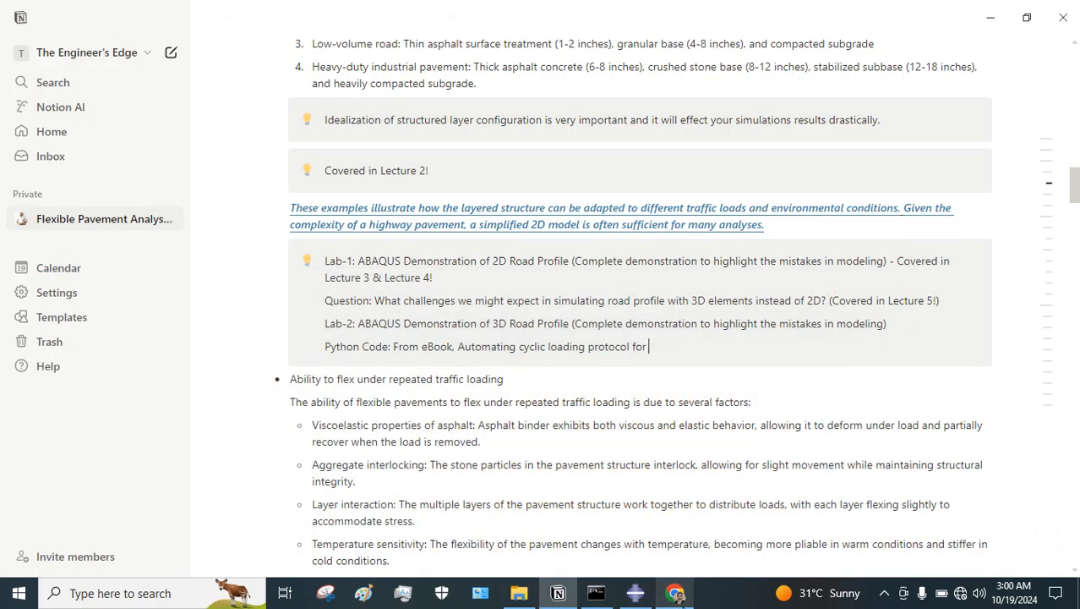
text(ABAQUS Simulations: A)
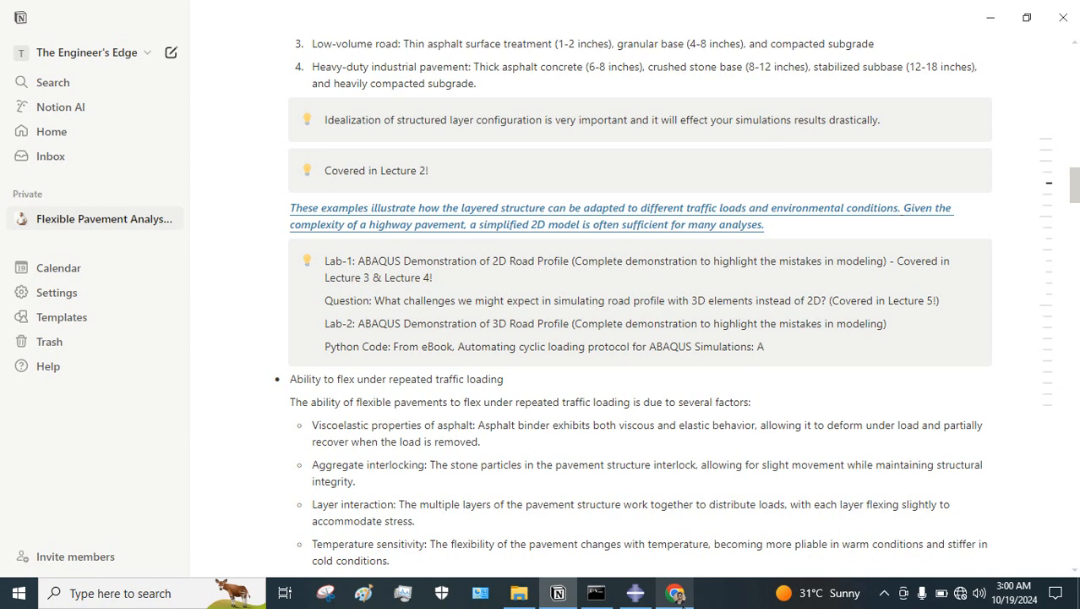
text( prac)
click(679, 599)
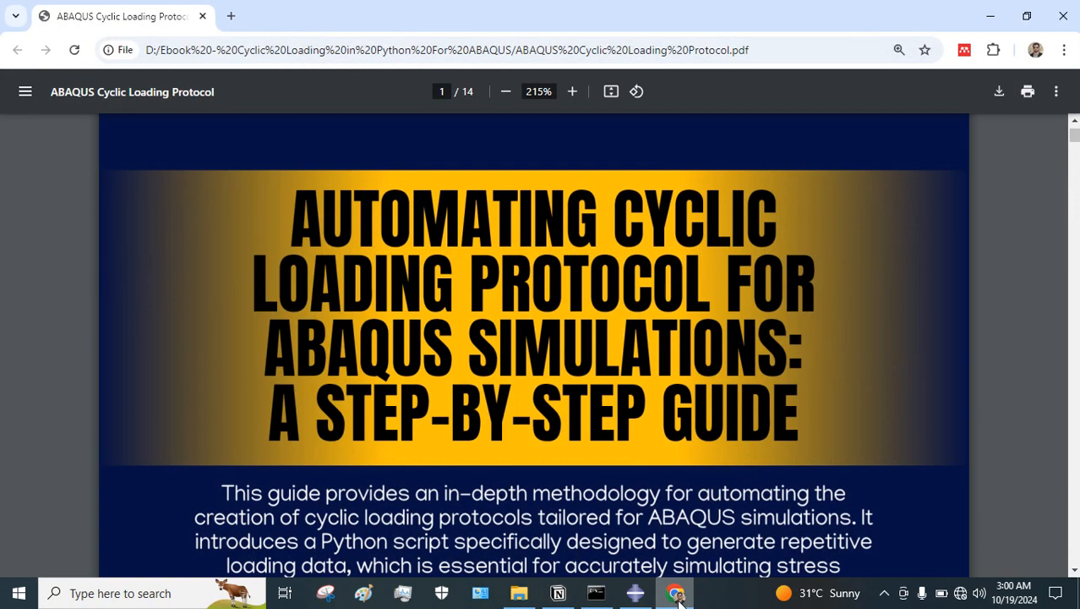
click(679, 595)
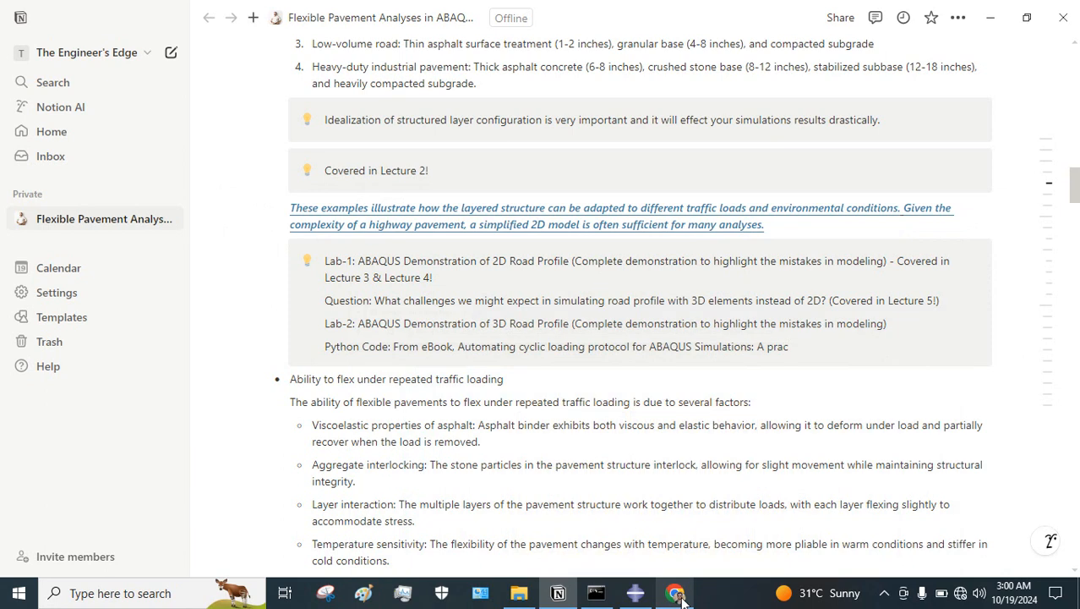
key(BackSpace)
key(BackSpace)
text(s)
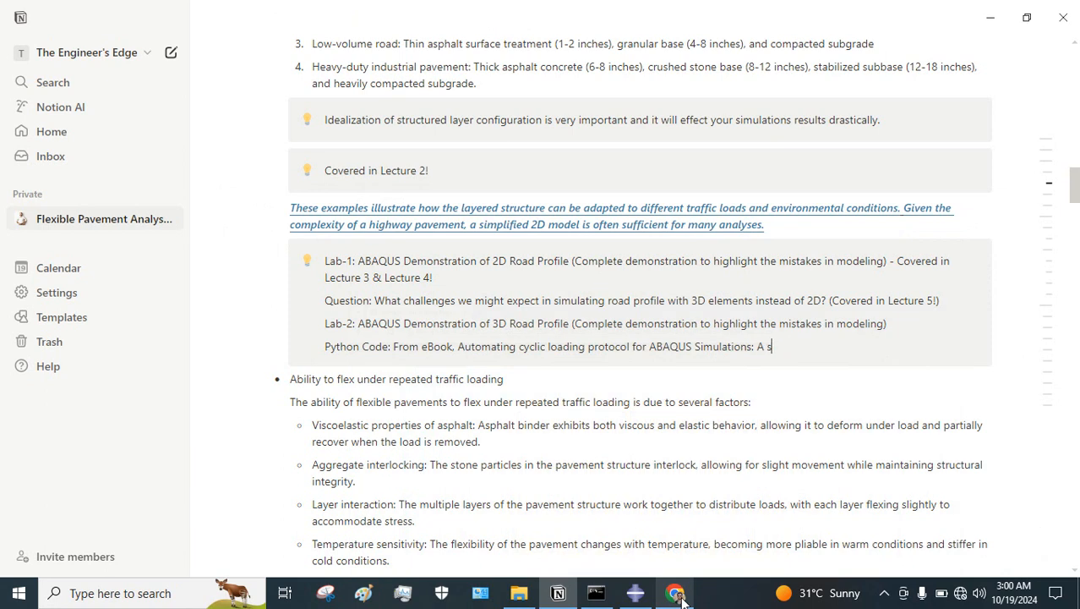
text(tep-by-step guide)
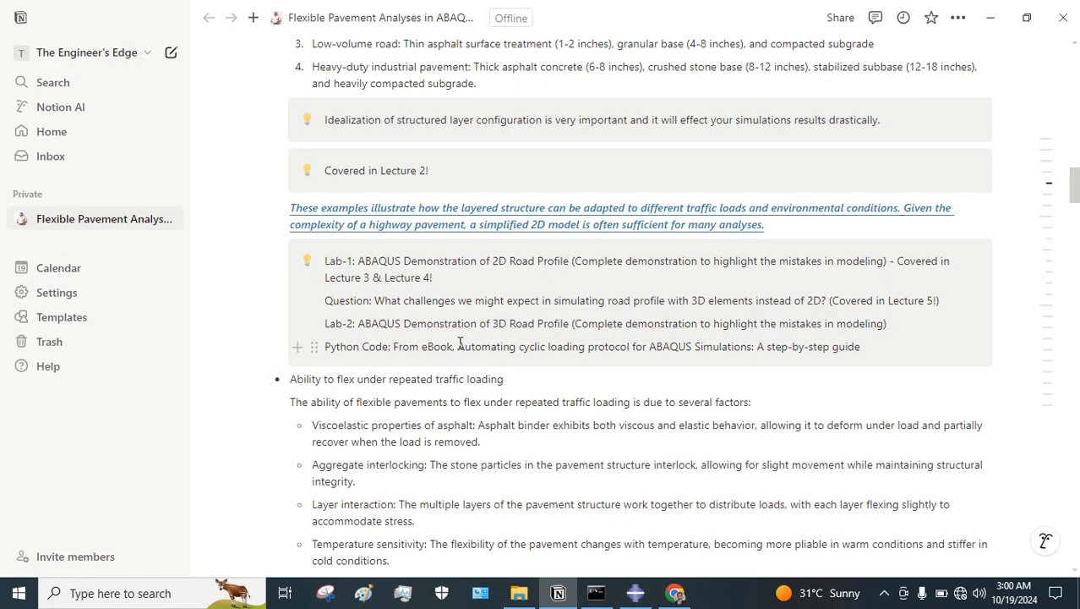
Enclose the eBook title in the Python Code line in double quotation marks and make the title bold.
text(")
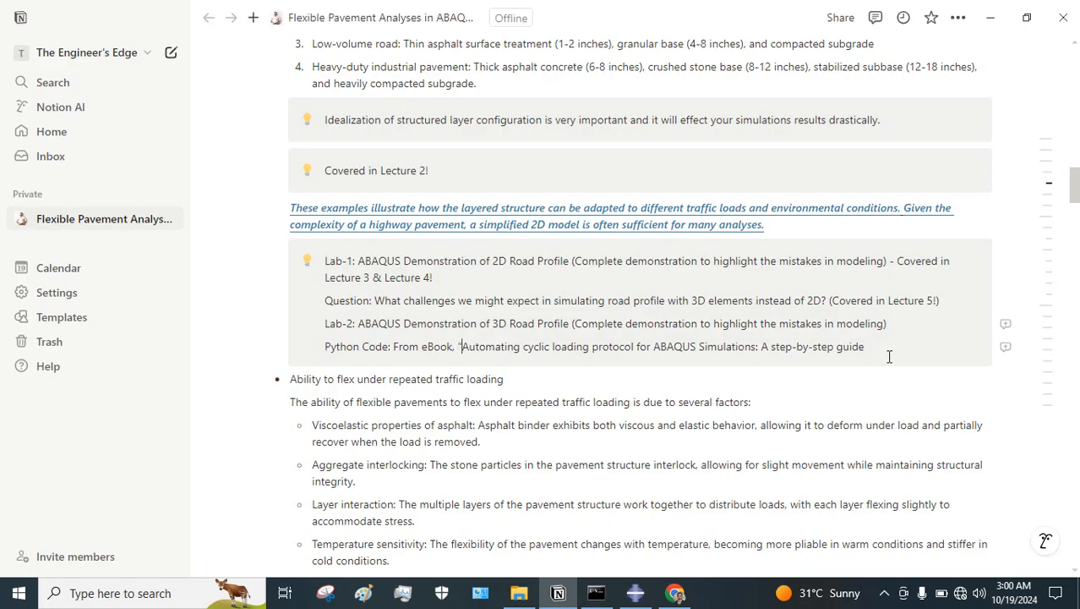
click(873, 345)
text(")
shift+click(863, 344)
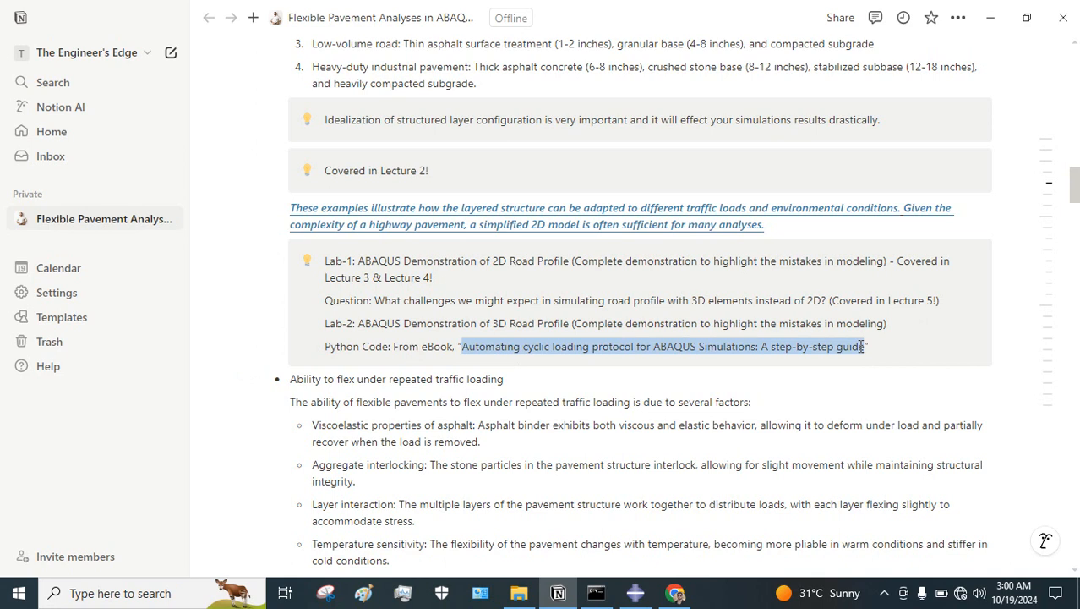
key(ctrl+b)
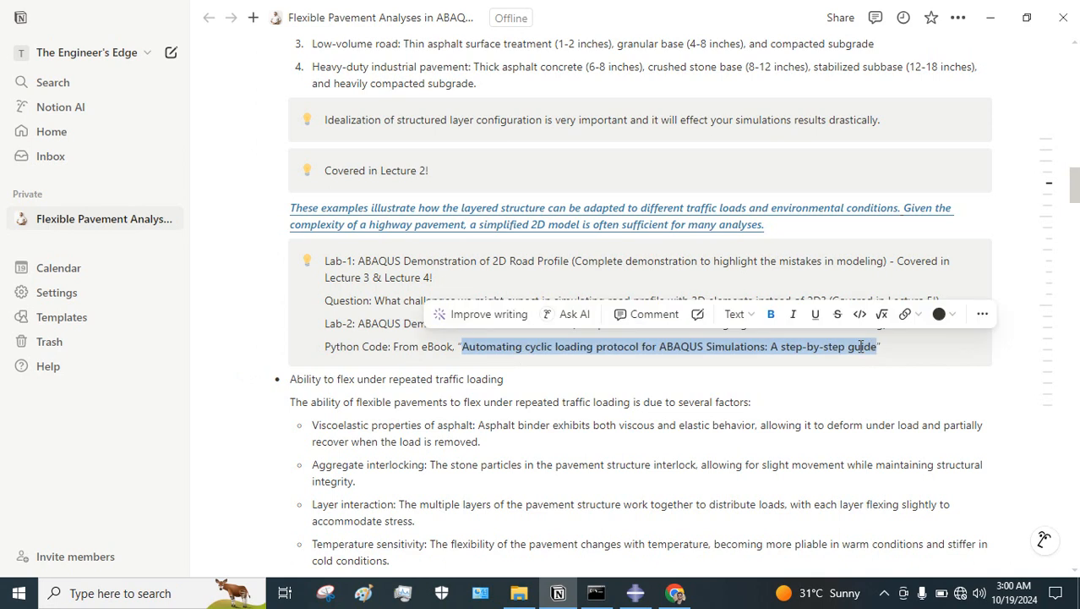
click(893, 345)
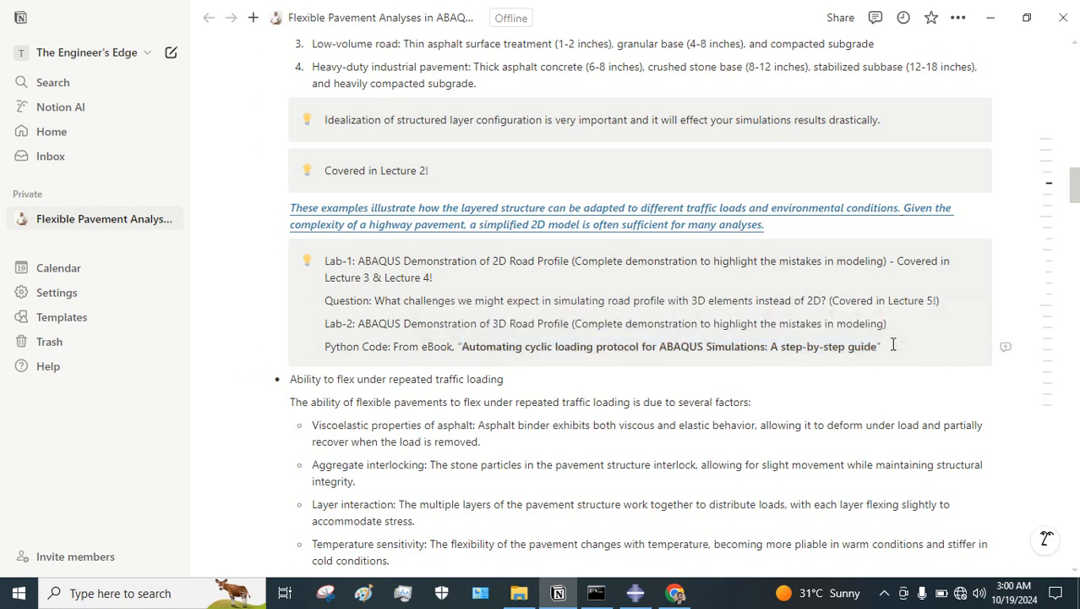
Switch to the eBook PDF in Chrome and read through its contents page and Chapter 1 on setting up the environment and installing pandas.
click(674, 593)
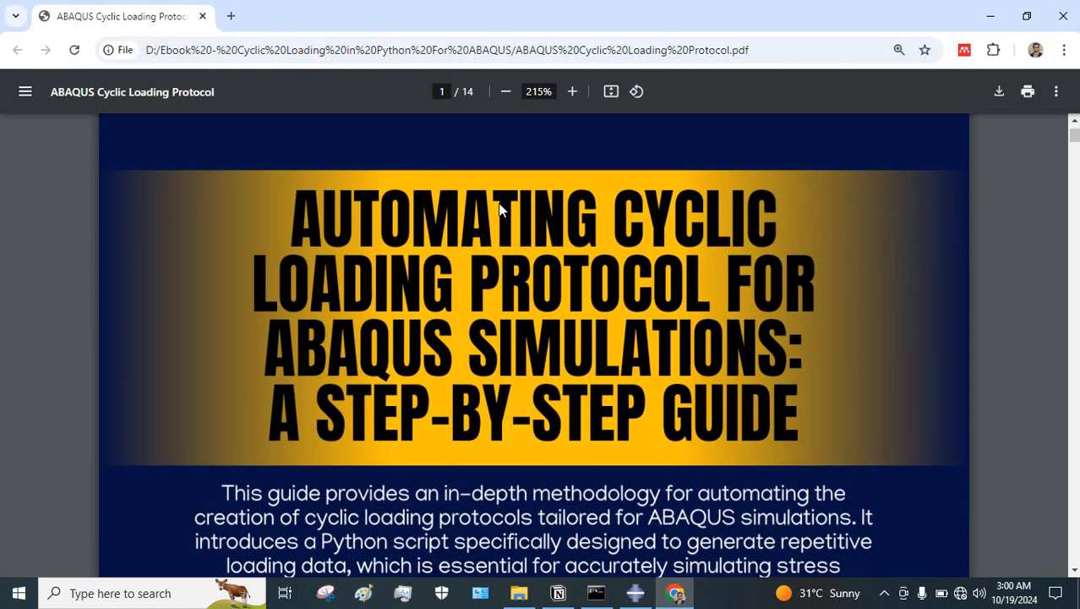
scroll(553, 376, down, 7)
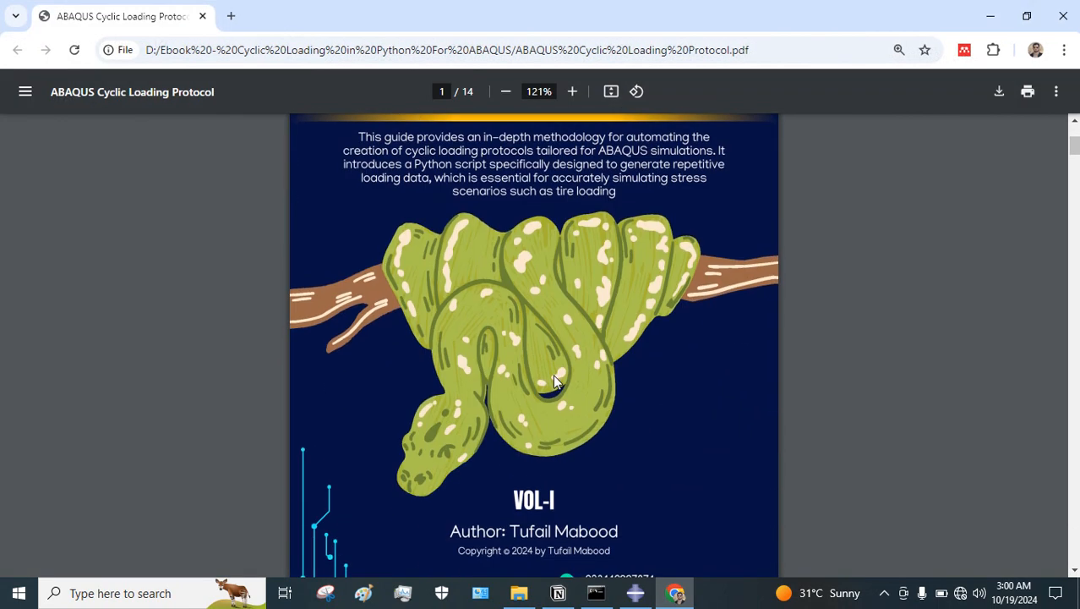
scroll(553, 375, down, 1)
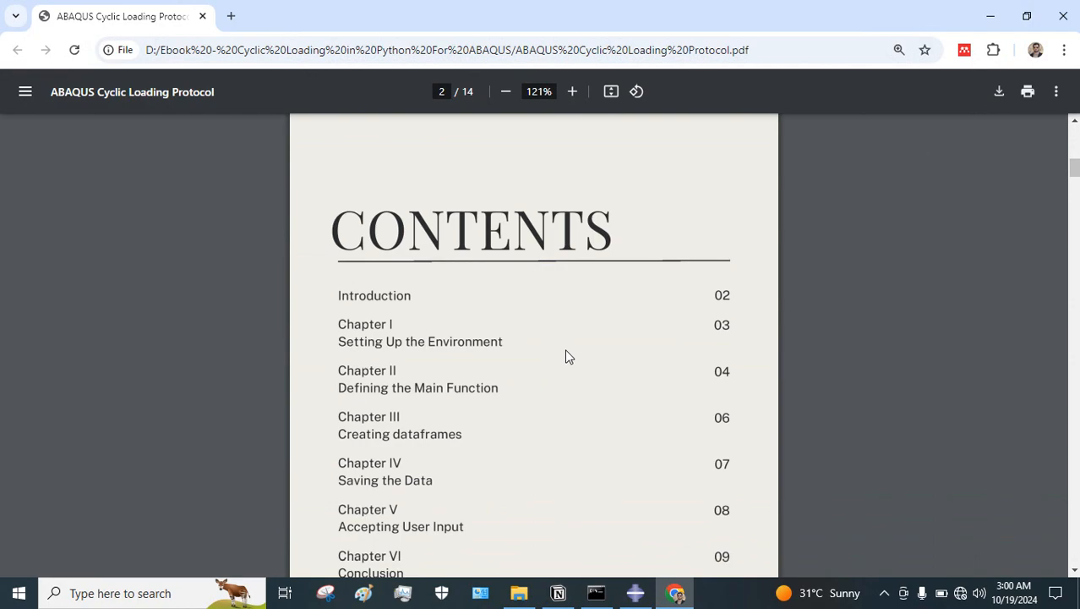
scroll(518, 370, down, 6)
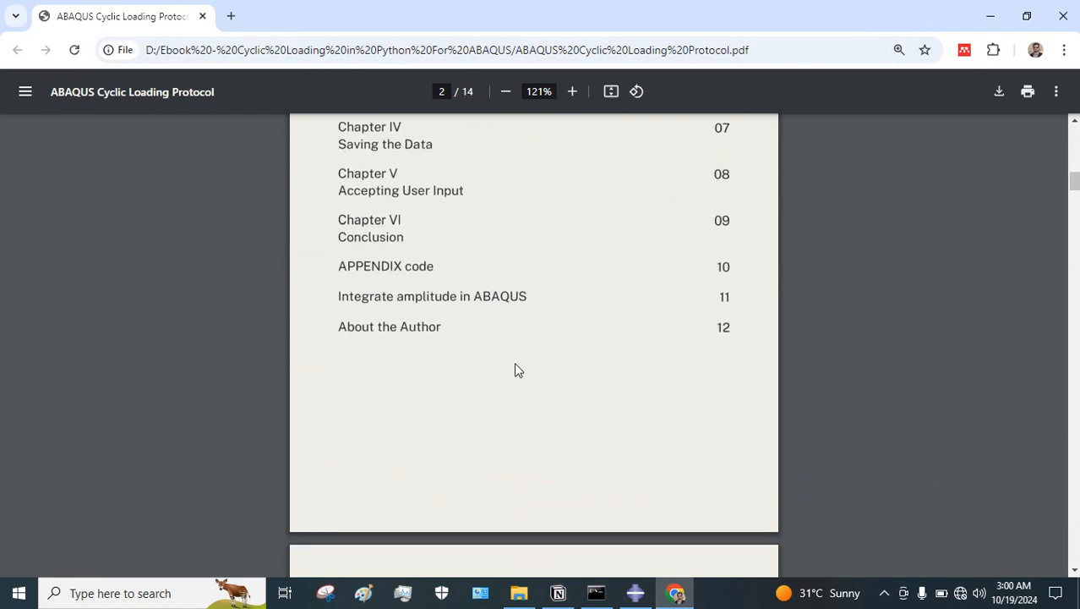
scroll(516, 370, down, 7)
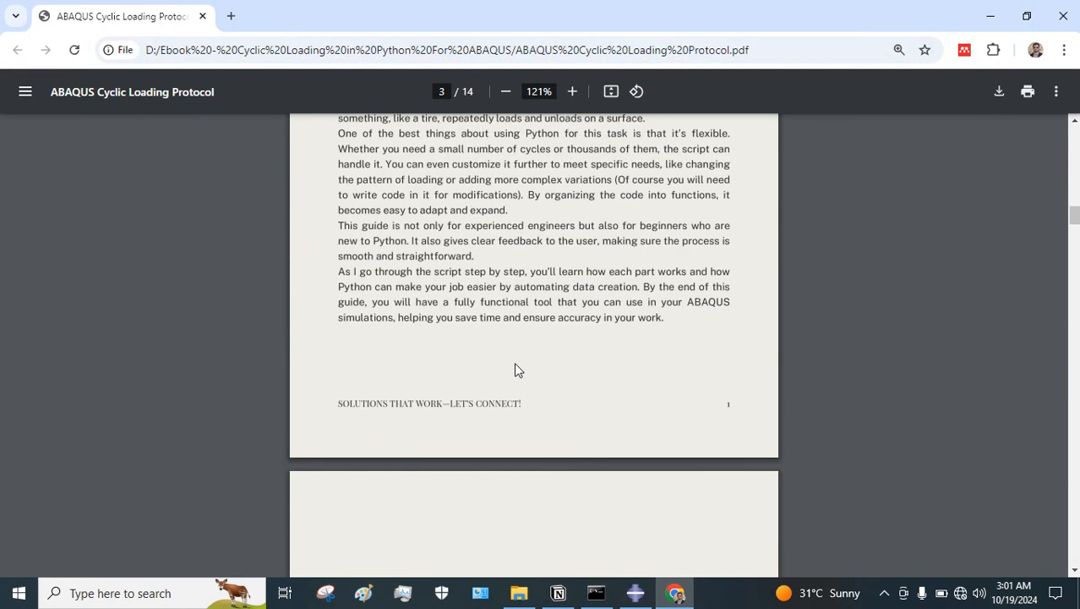
ctrl+scroll(478, 372, up, 2)
ctrl+scroll(475, 371, up, 2)
scroll(481, 355, down, 5)
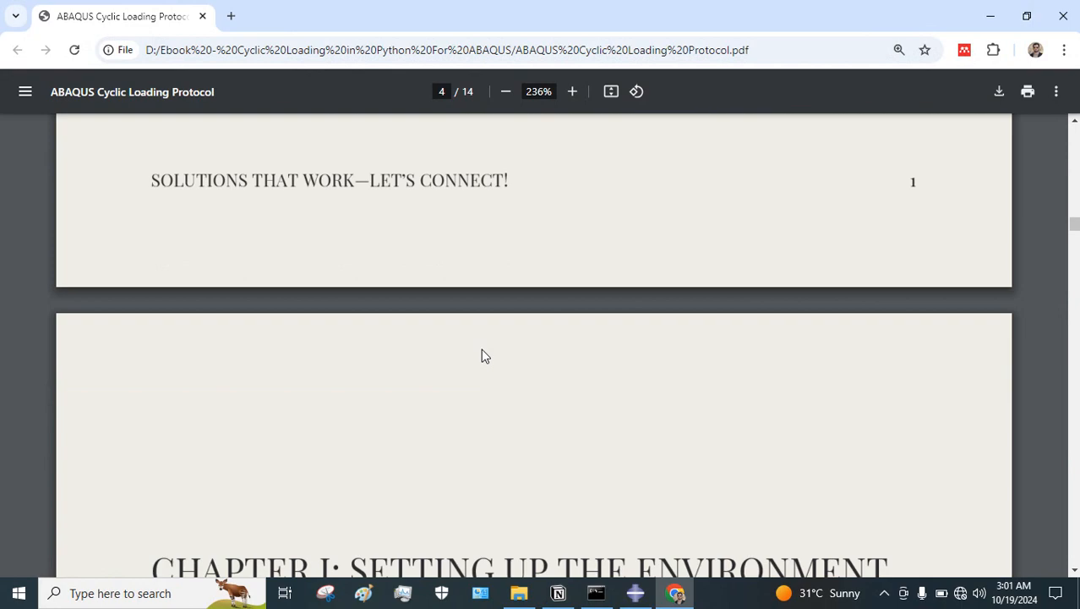
scroll(480, 355, down, 4)
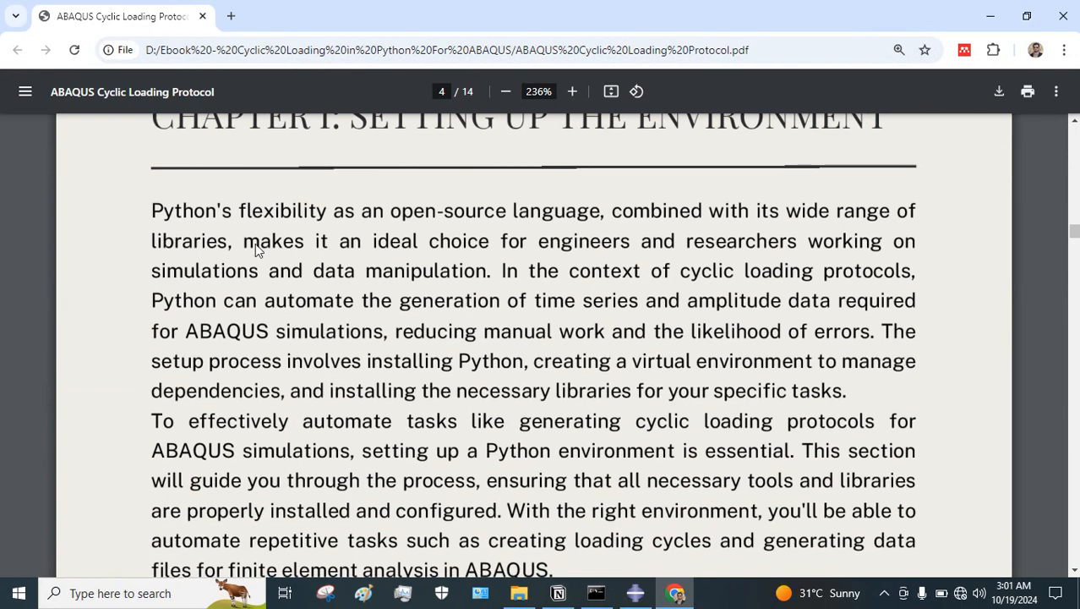
scroll(332, 313, down, 8)
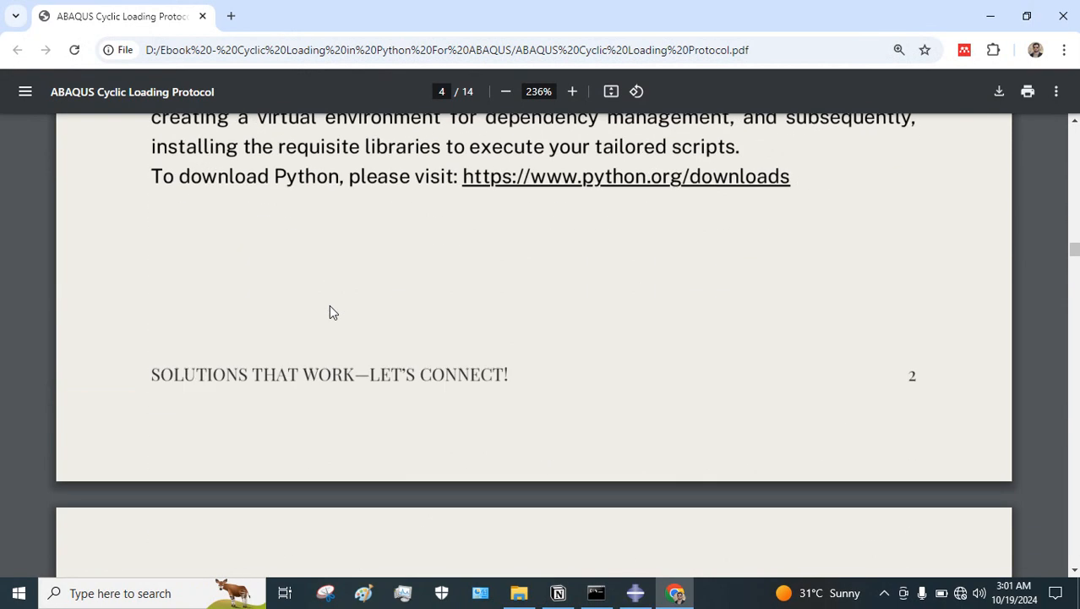
scroll(331, 313, down, 5)
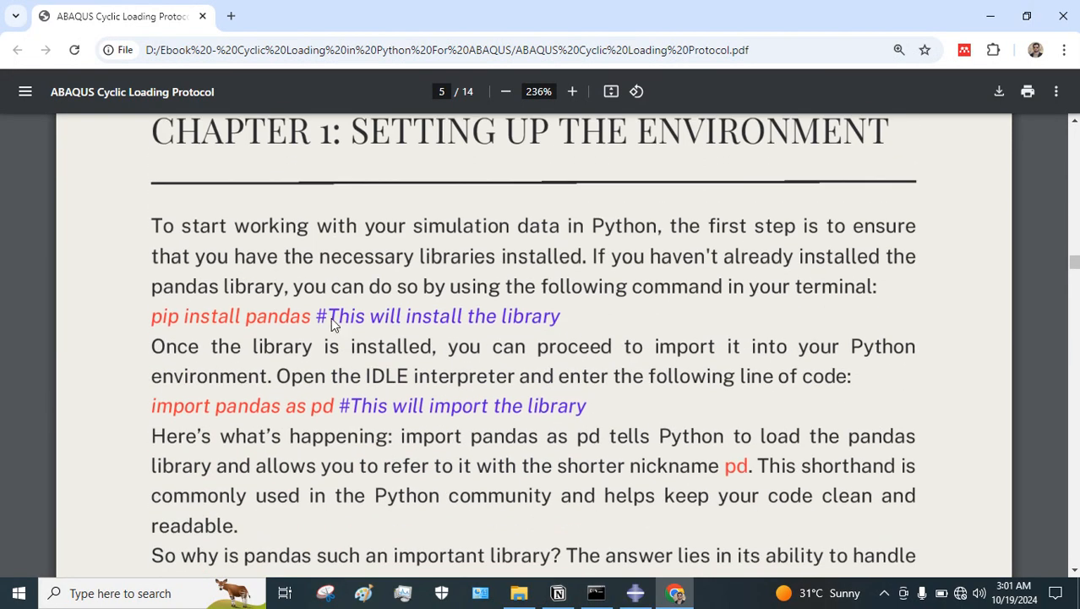
scroll(308, 319, up, 2)
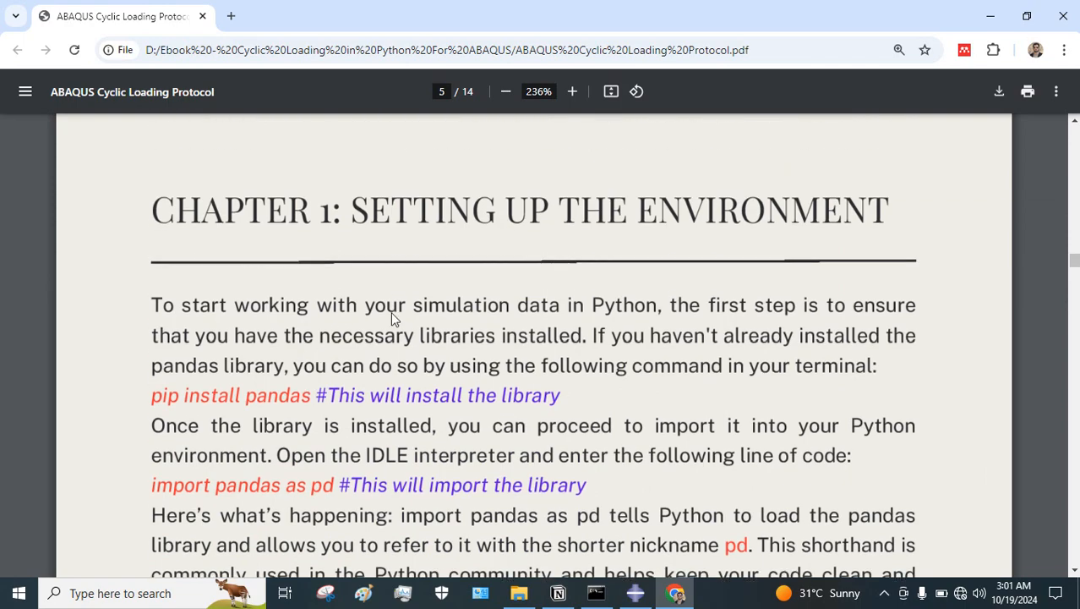
scroll(391, 312, down, 2)
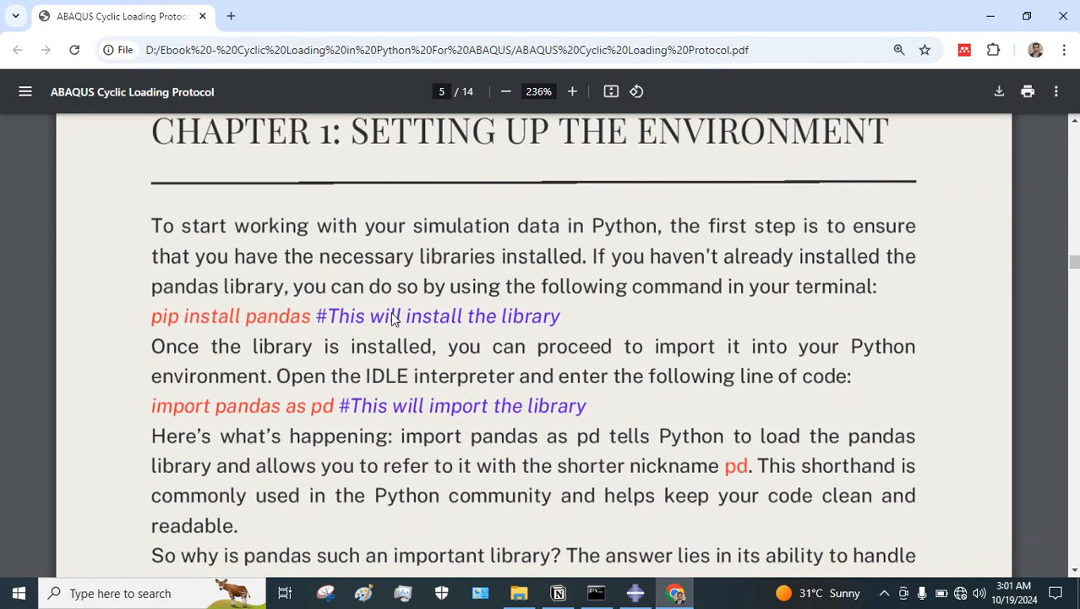
click(1075, 122)
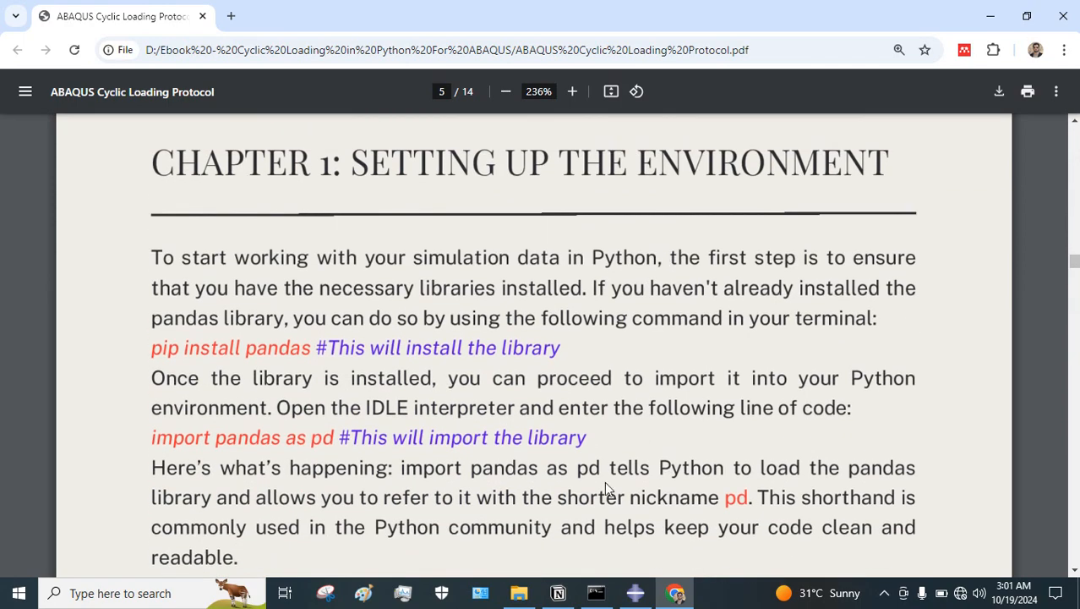
Switch to File Explorer and open the script "Demonstration of the Python-ABAQUS Automation.py" from the Script Demonstration folder for editing in IDLE.
click(519, 593)
click(289, 98)
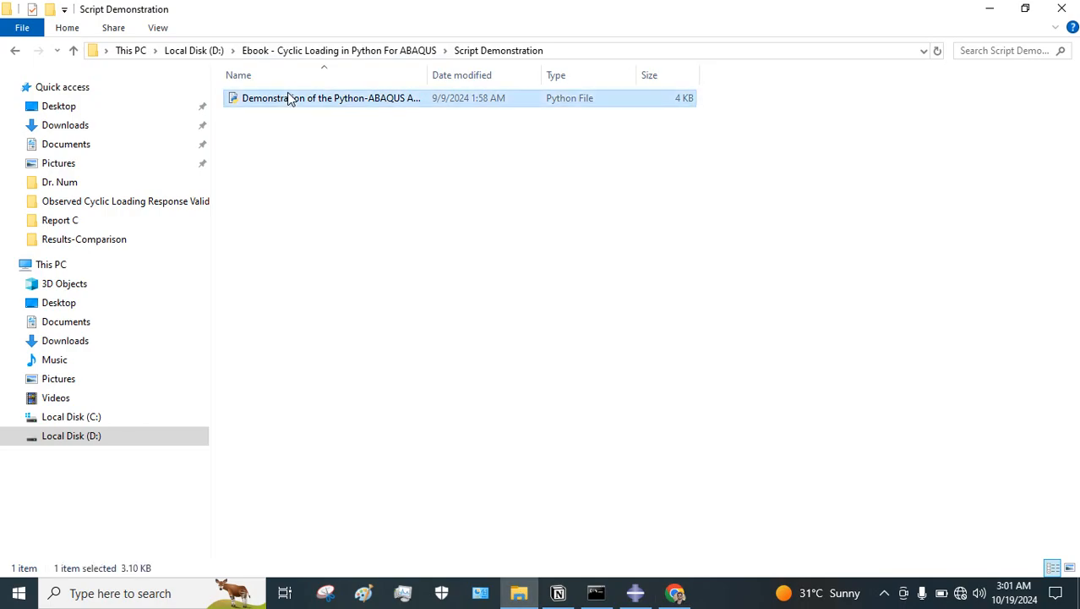
double_click(288, 97)
right_click(289, 97)
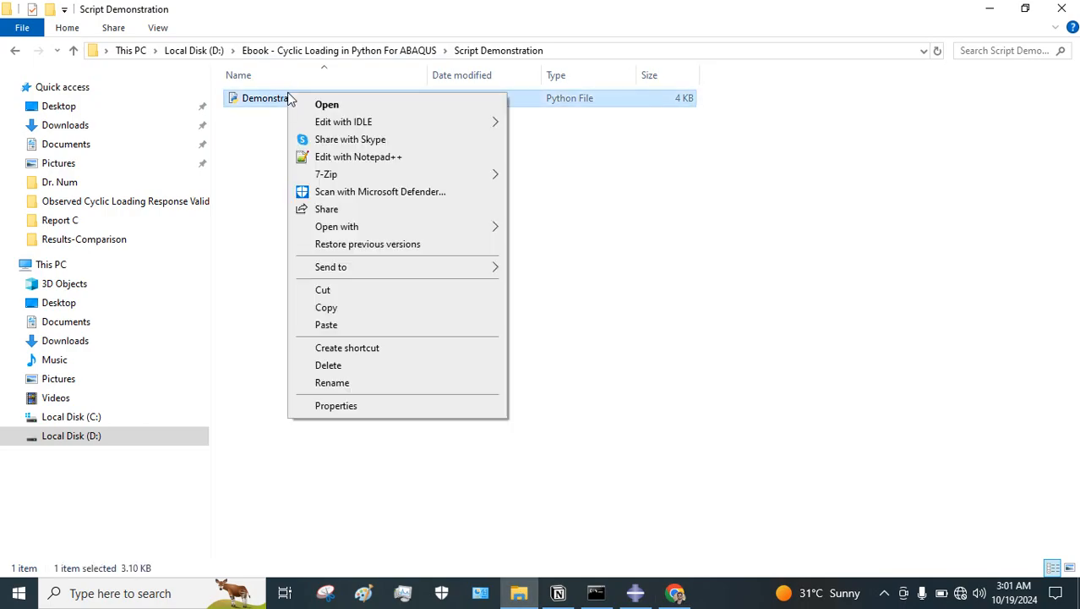
click(525, 124)
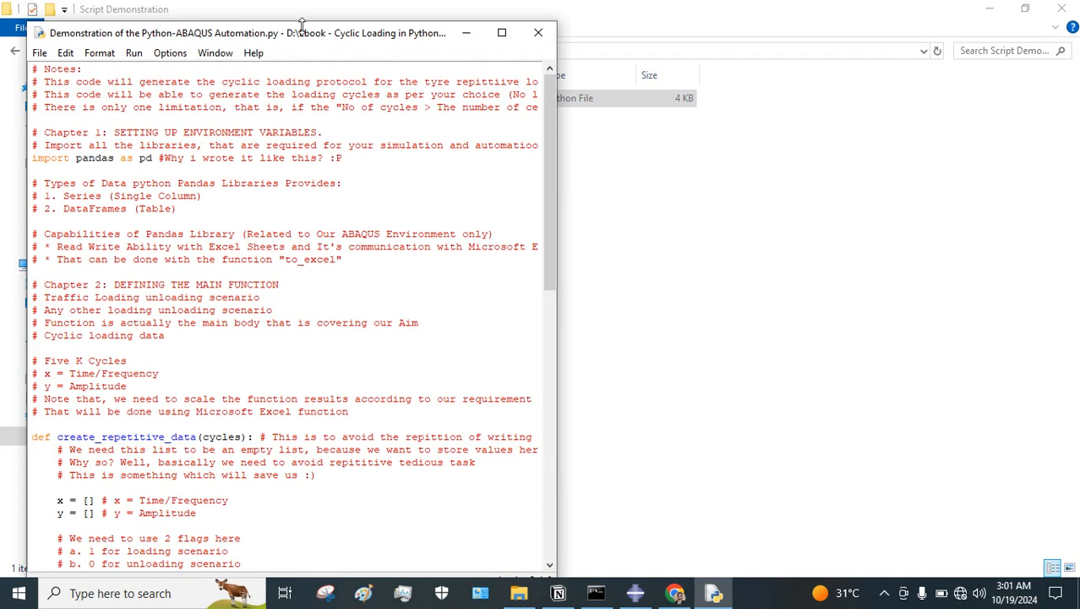
Run the cyclic loading script "Demonstration of the Python-ABAQUS Automation.py" as a module in IDLE.
drag(754, 20, 707, 101)
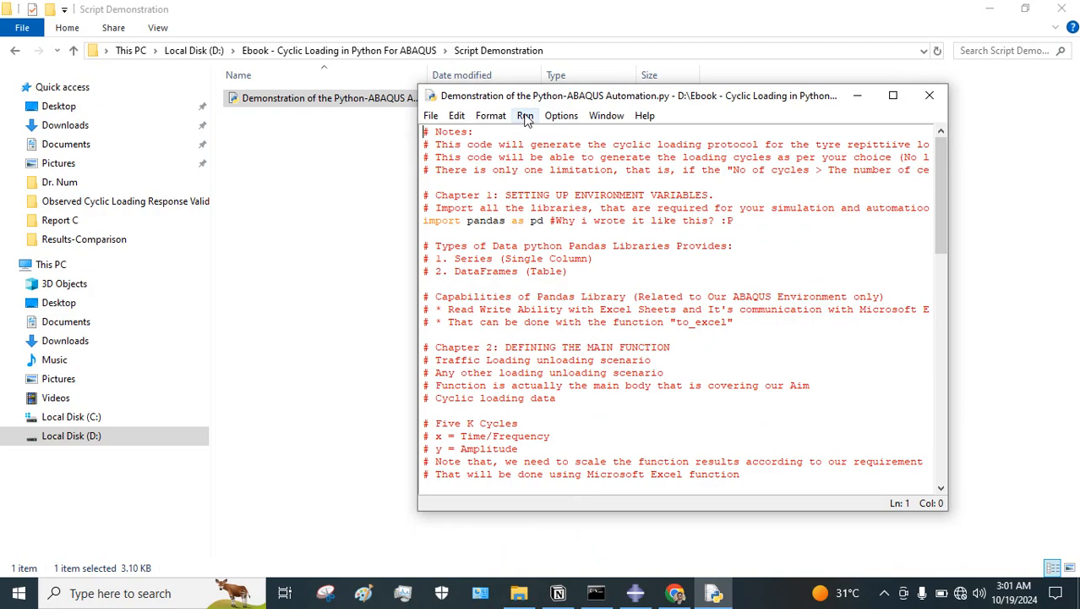
click(525, 115)
click(548, 125)
click(794, 160)
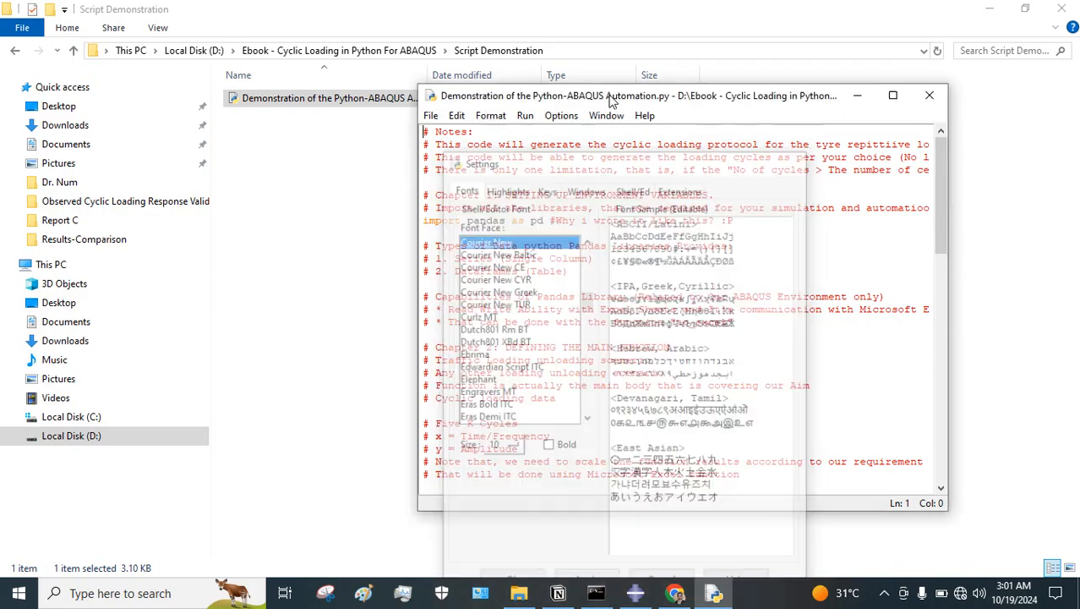
click(524, 115)
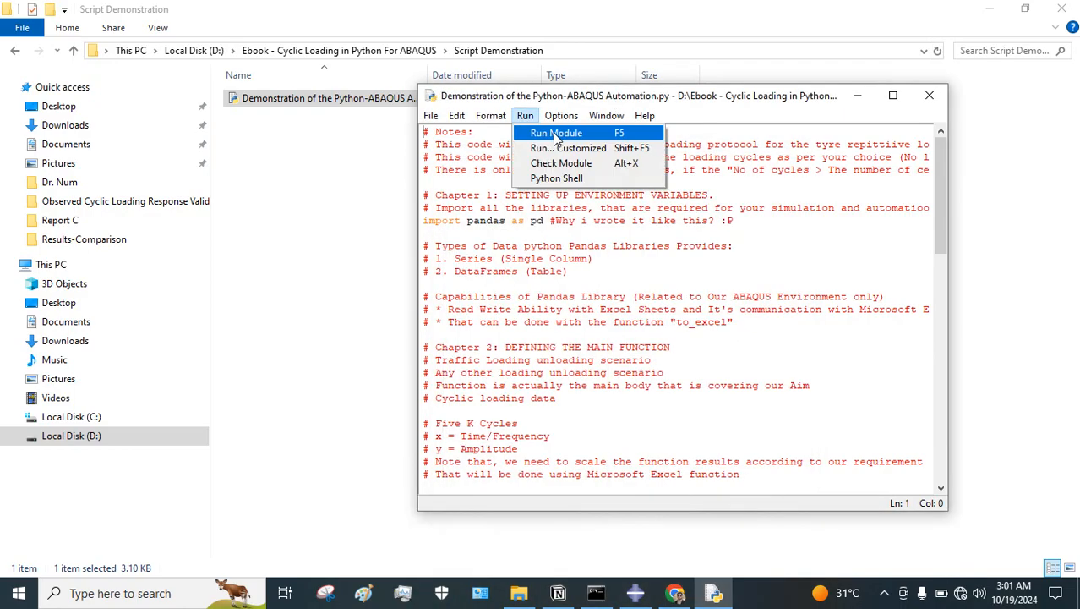
click(556, 134)
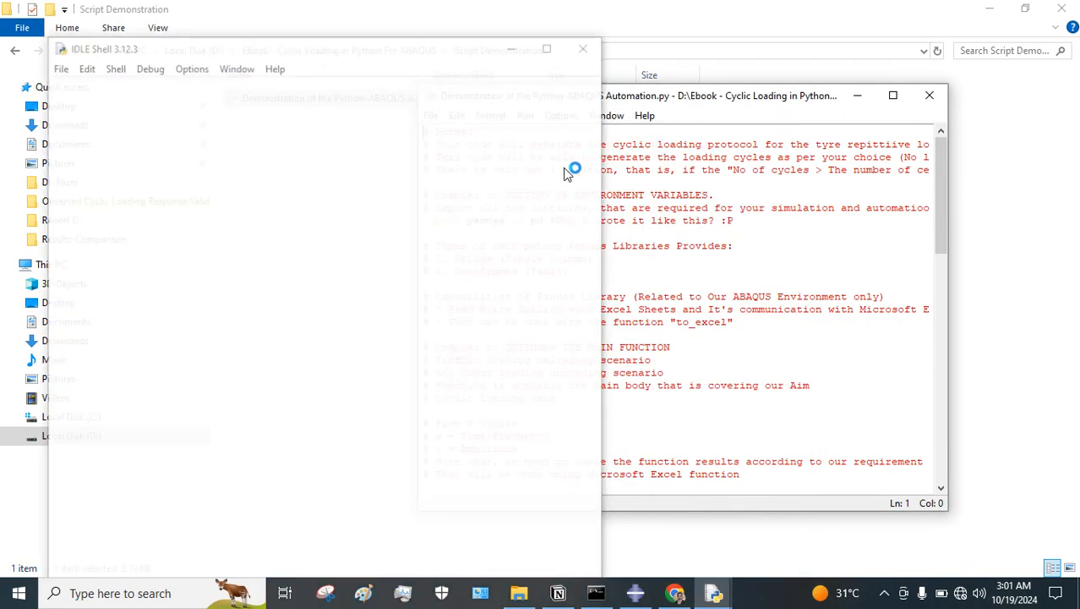
Check the Python Code line in the Notion lecture notes, then bring up the IDLE Shell and reposition its window over the notes.
click(558, 593)
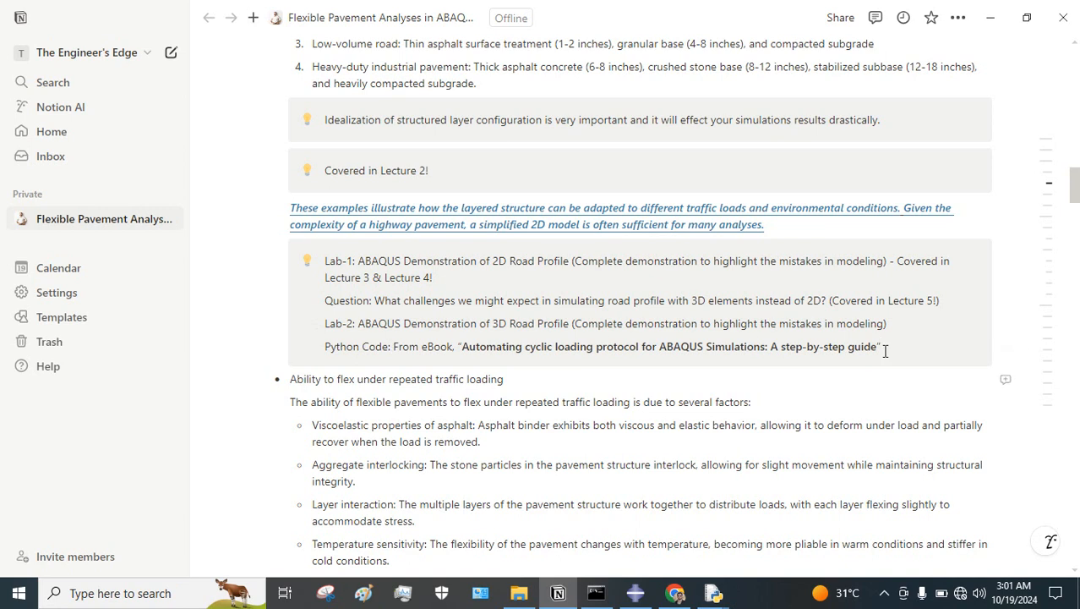
mouse_move(724, 600)
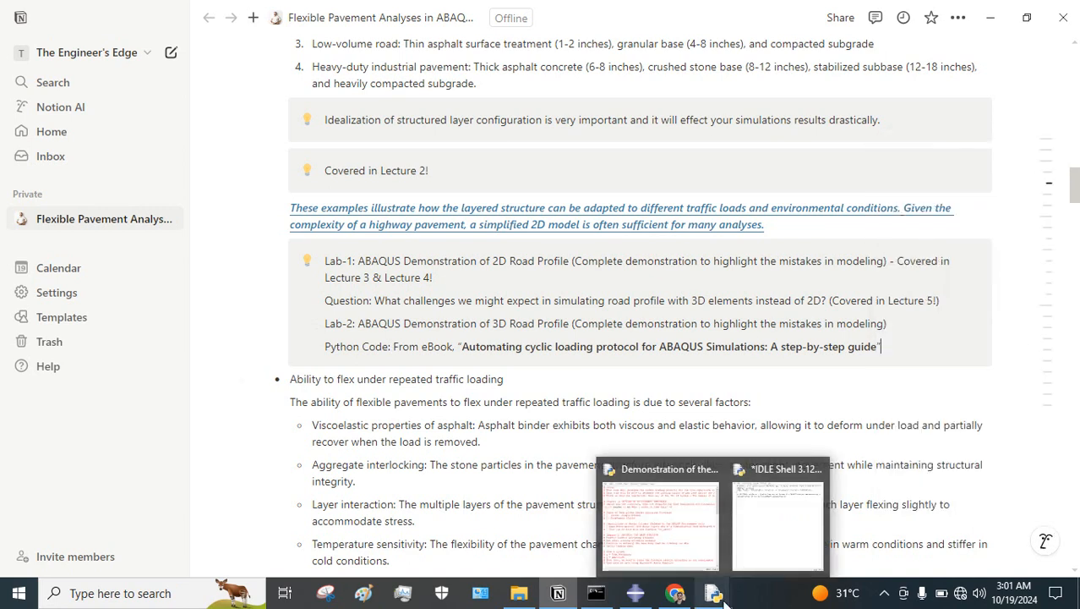
click(769, 530)
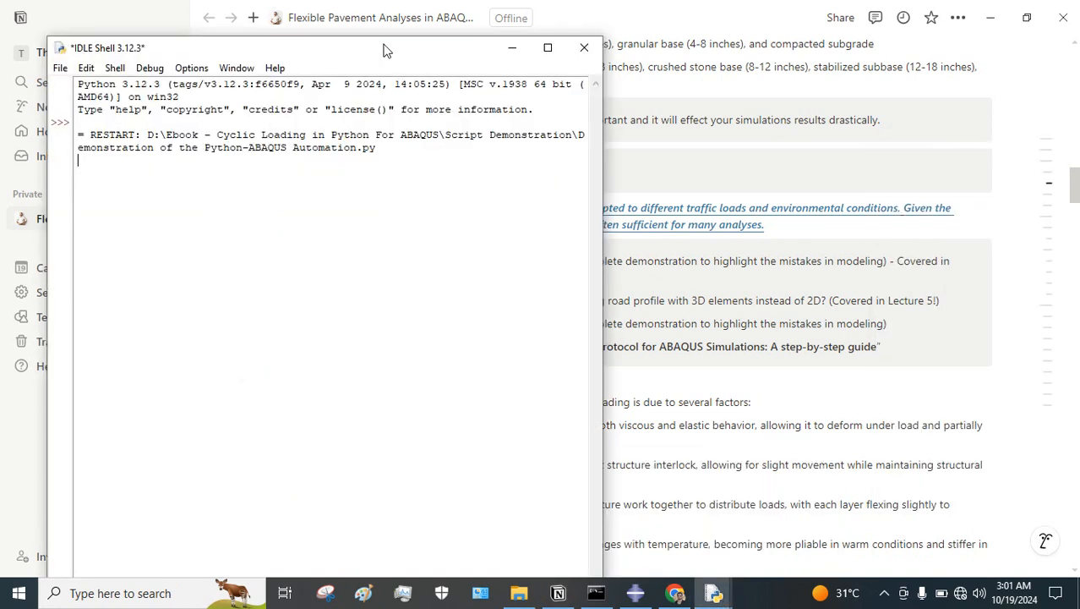
drag(372, 44, 704, 49)
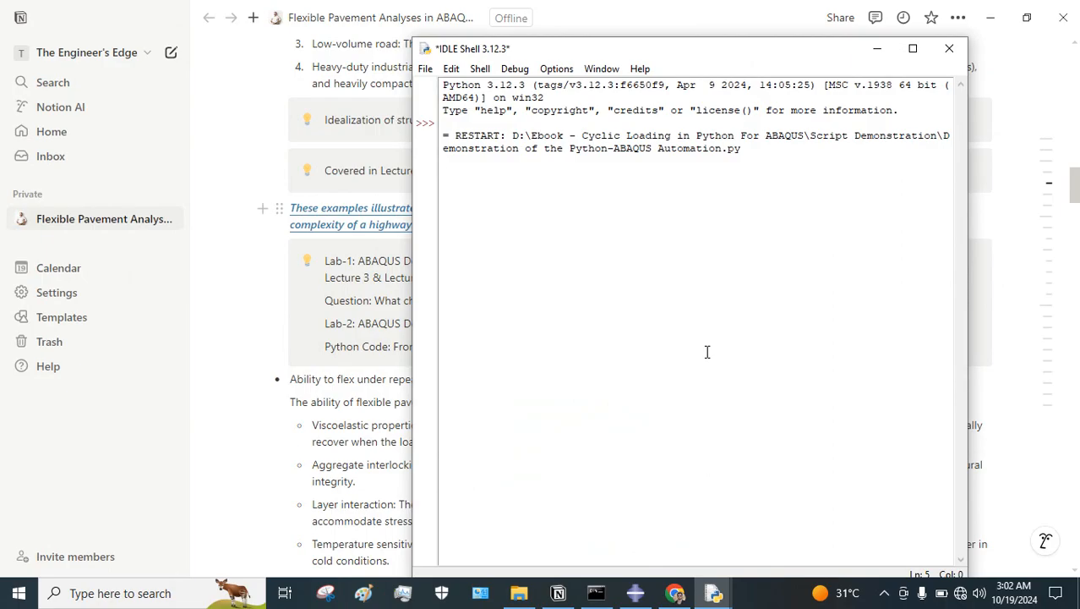
drag(680, 40, 755, 79)
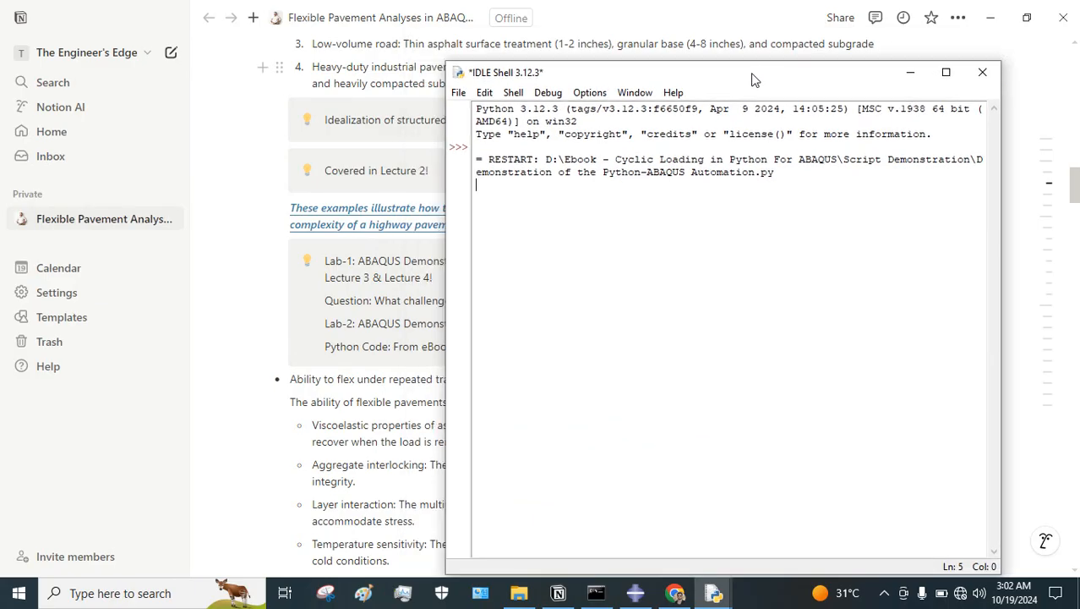
drag(755, 79, 769, 70)
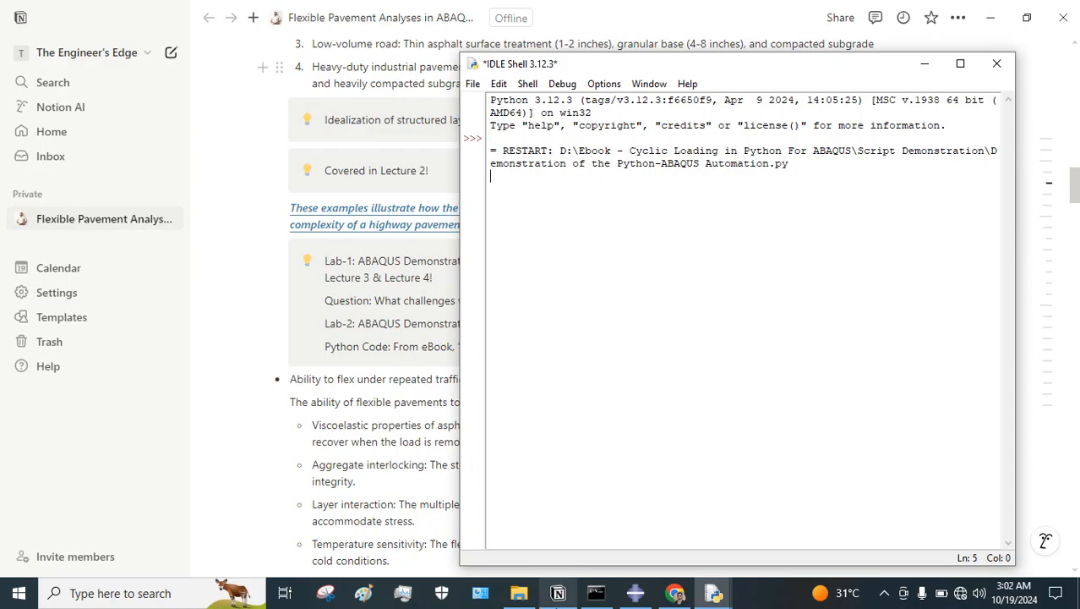
Switch to Abaqus/CAE and start creating a new amplitude in the Lab 2 model.
click(558, 595)
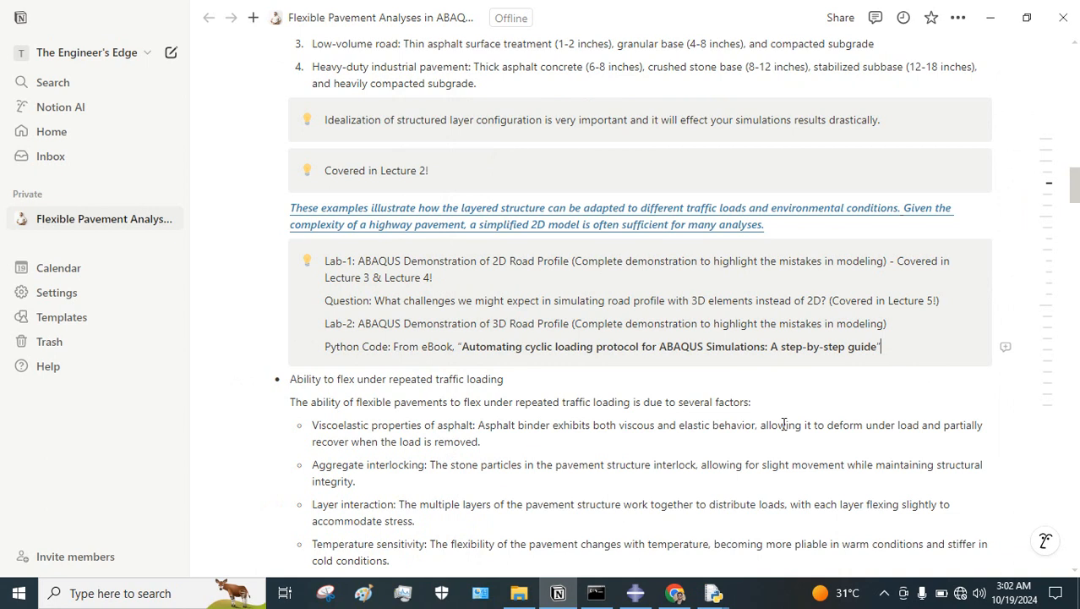
click(635, 595)
scroll(583, 228, down, 5)
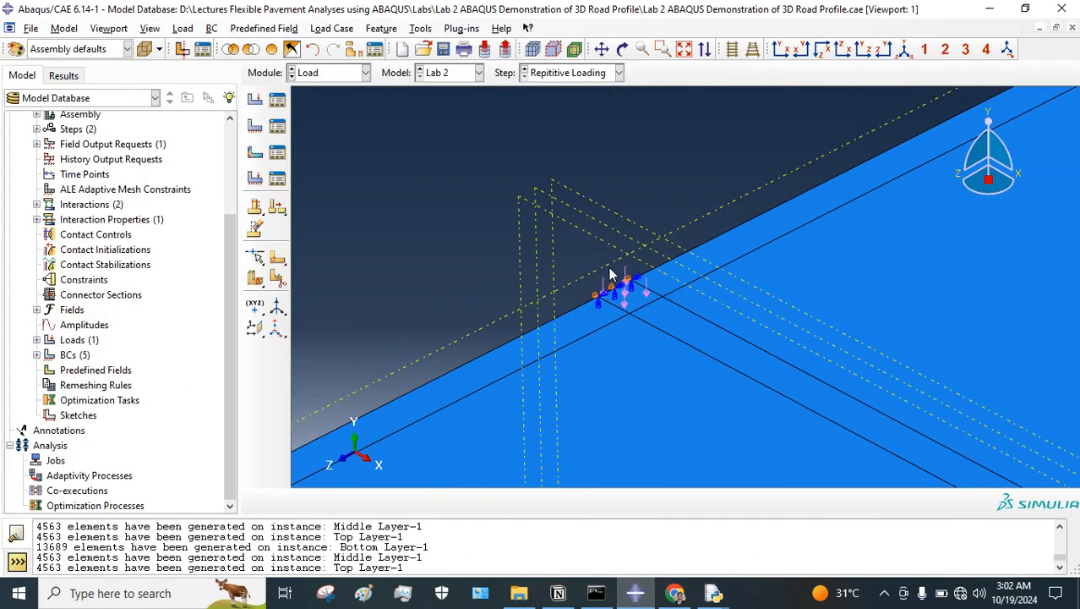
scroll(617, 292, up, 4)
scroll(551, 201, up, 6)
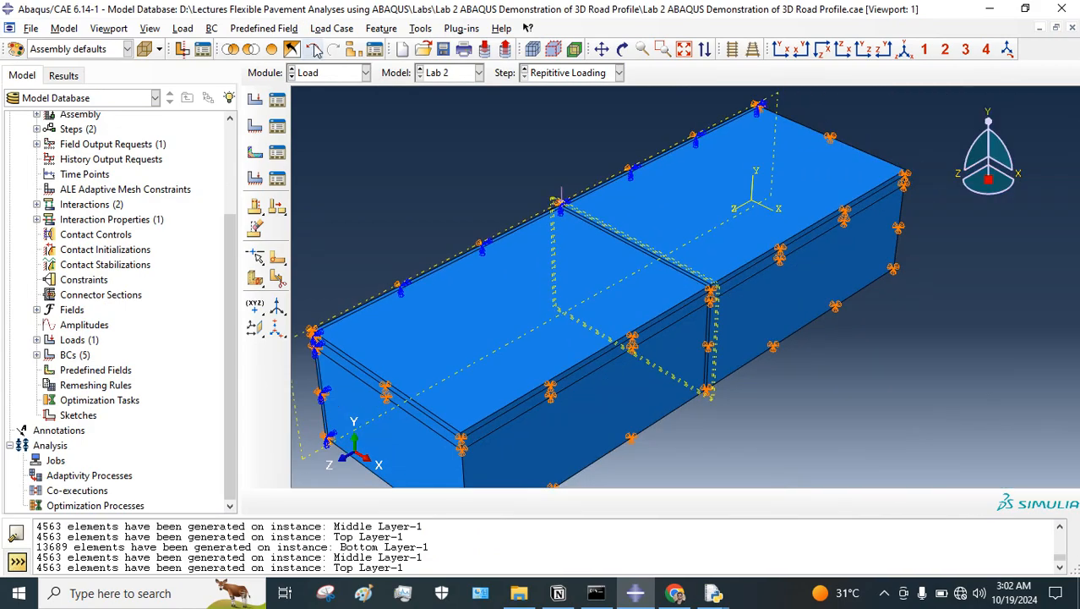
double_click(81, 326)
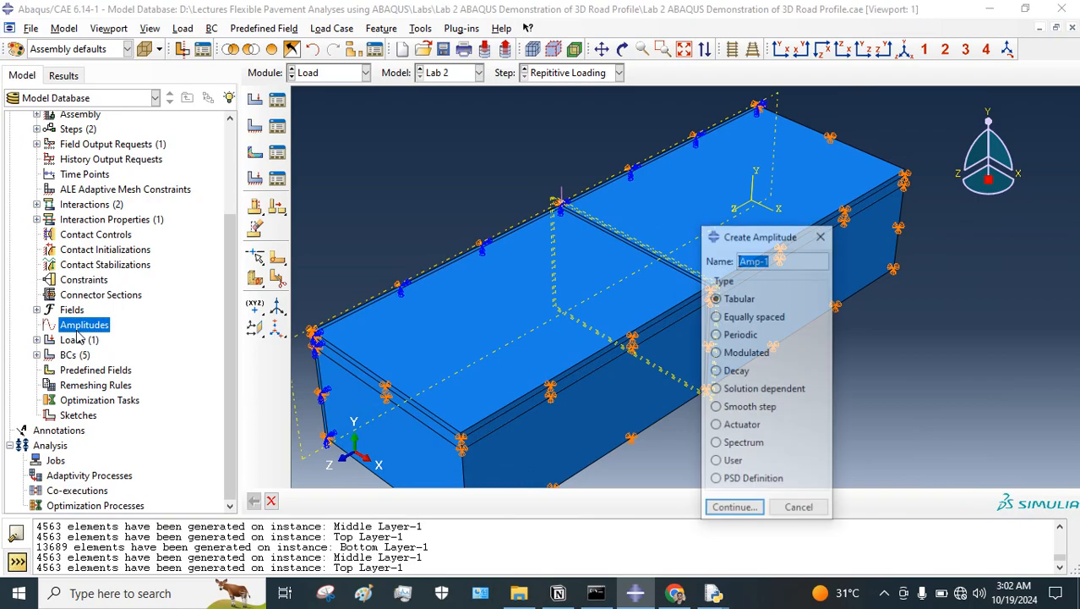
drag(728, 245, 302, 218)
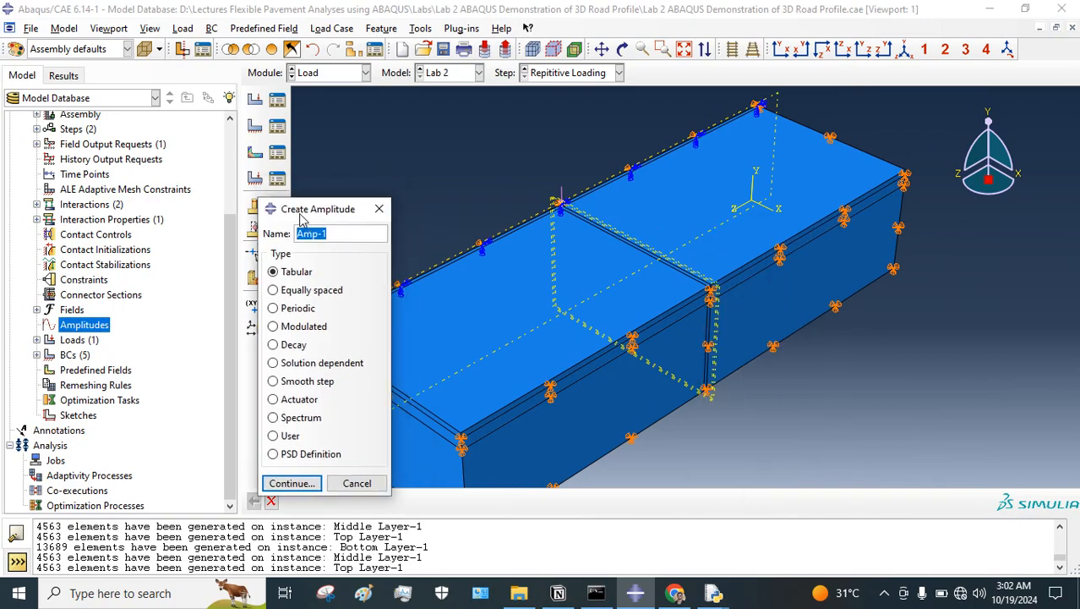
Name the tabular amplitude "Repititive Loading-From eBook" and continue to its data table.
text(Rep)
text(ititiv)
text(ive Loa)
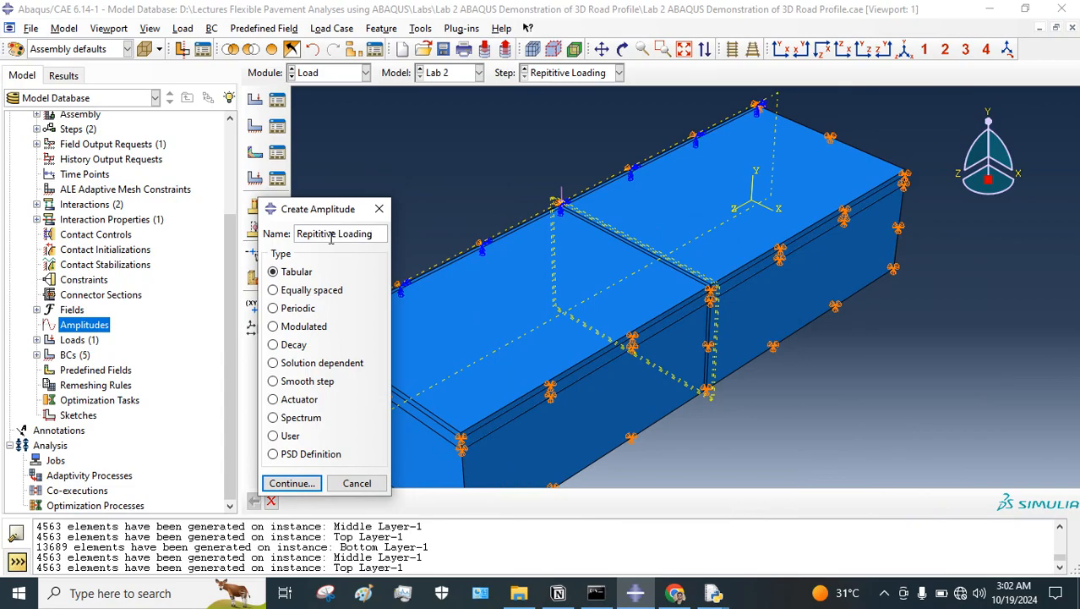
text(rom Eboo)
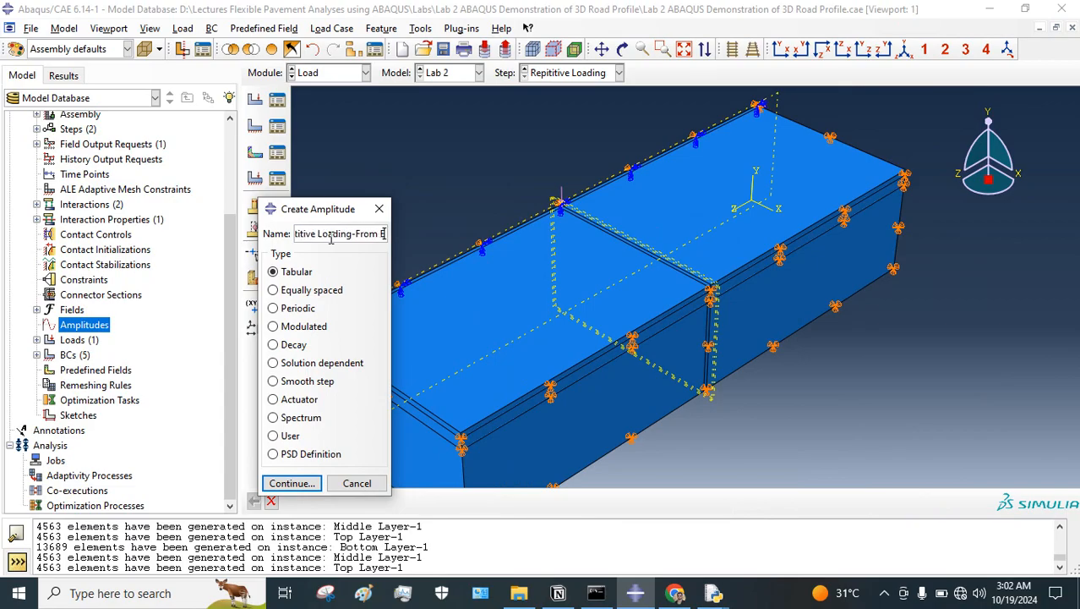
key(BackSpace)
key(BackSpace)
key(BackSpace)
text(Book)
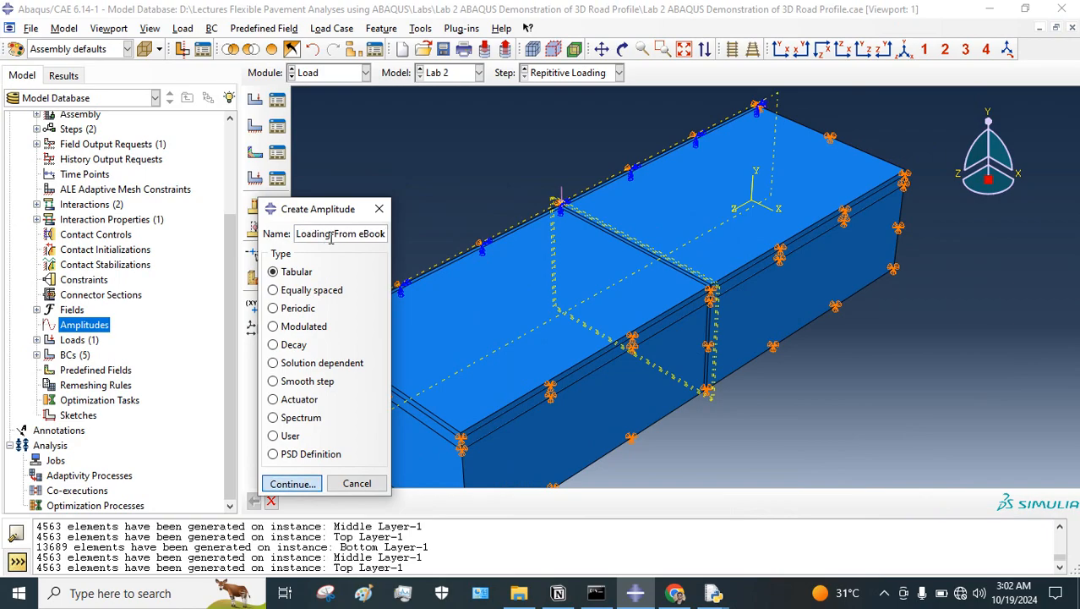
key(Return)
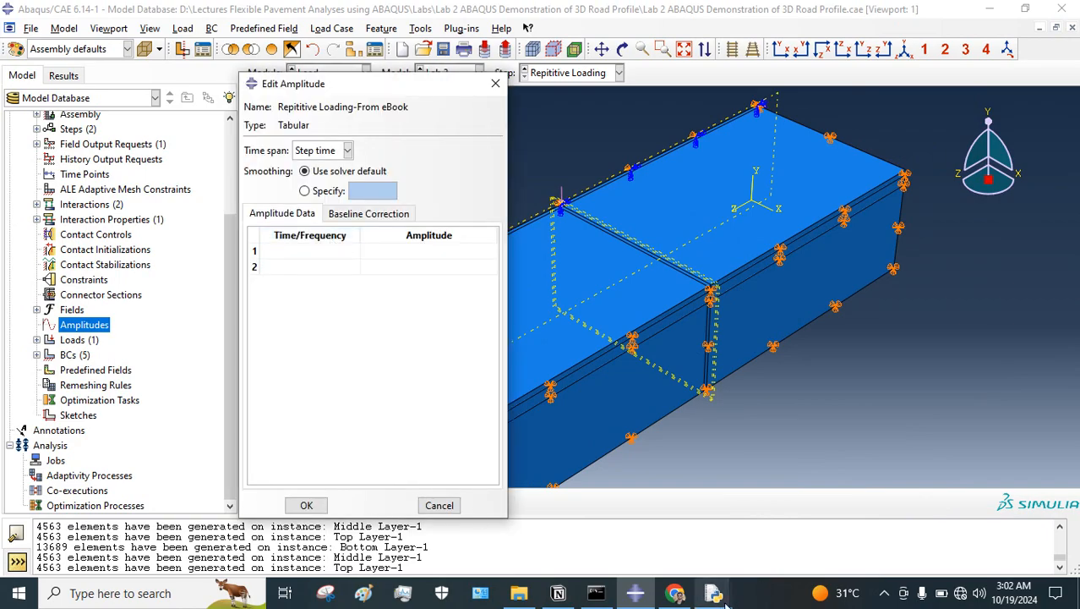
Switch to the IDLE Shell and place its window beside the amplitude data table.
mouse_move(725, 600)
click(748, 519)
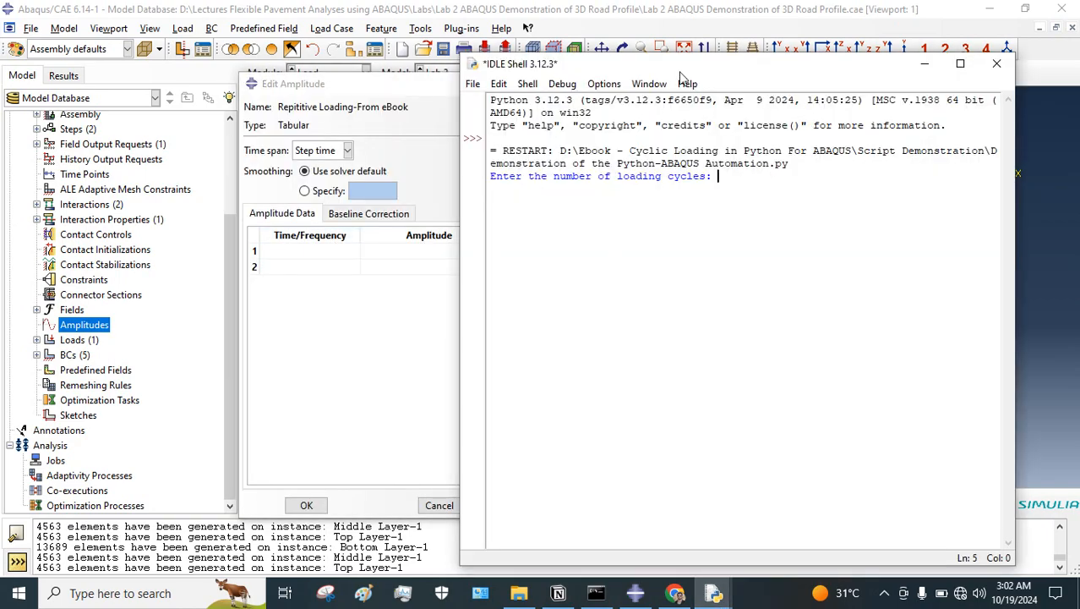
drag(728, 69, 738, 43)
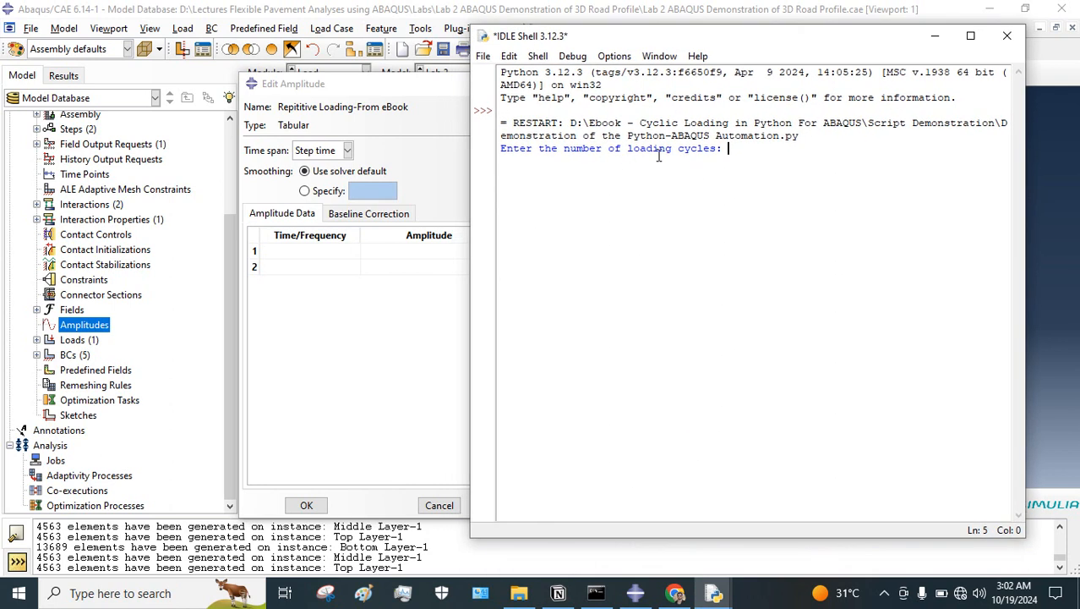
Switch to the eBook PDF in Chrome and read from the pandas section to Chapter 2 on defining the main function.
click(677, 597)
scroll(342, 356, down, 10)
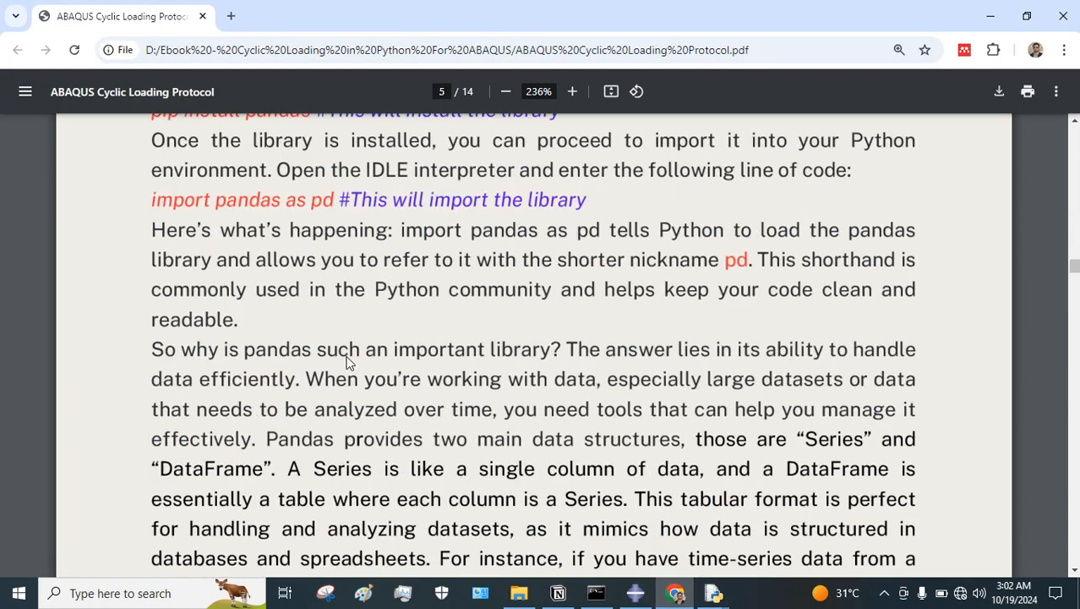
scroll(346, 362, down, 10)
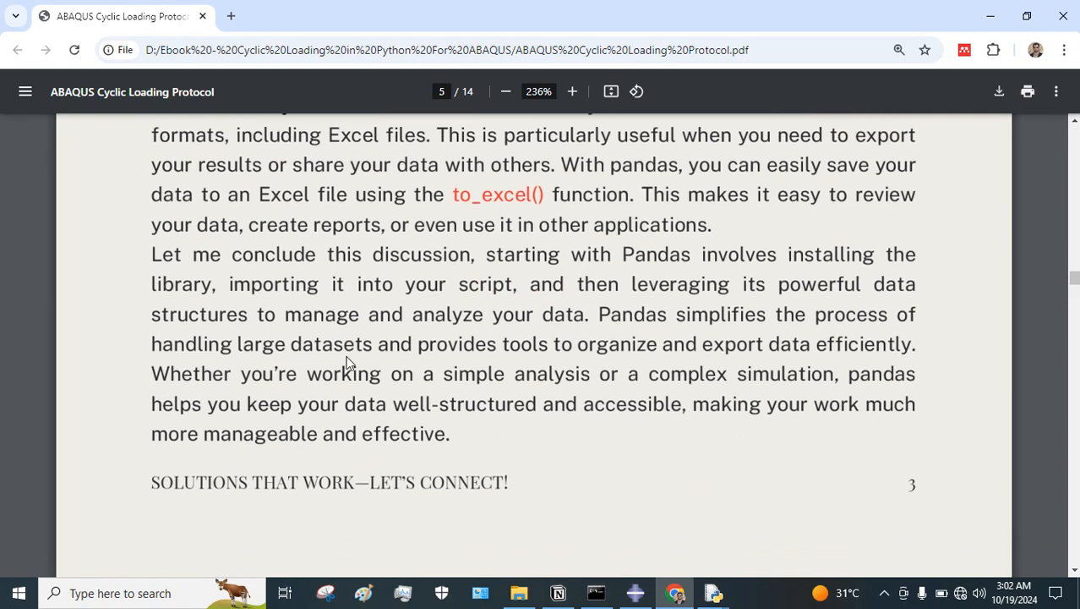
scroll(346, 362, down, 3)
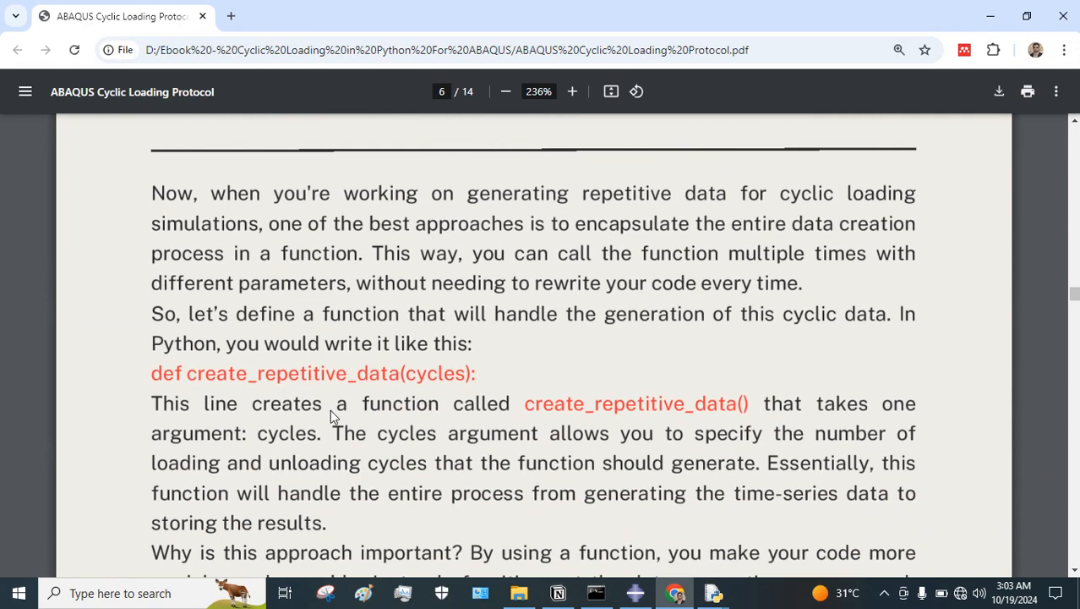
scroll(330, 409, up, 2)
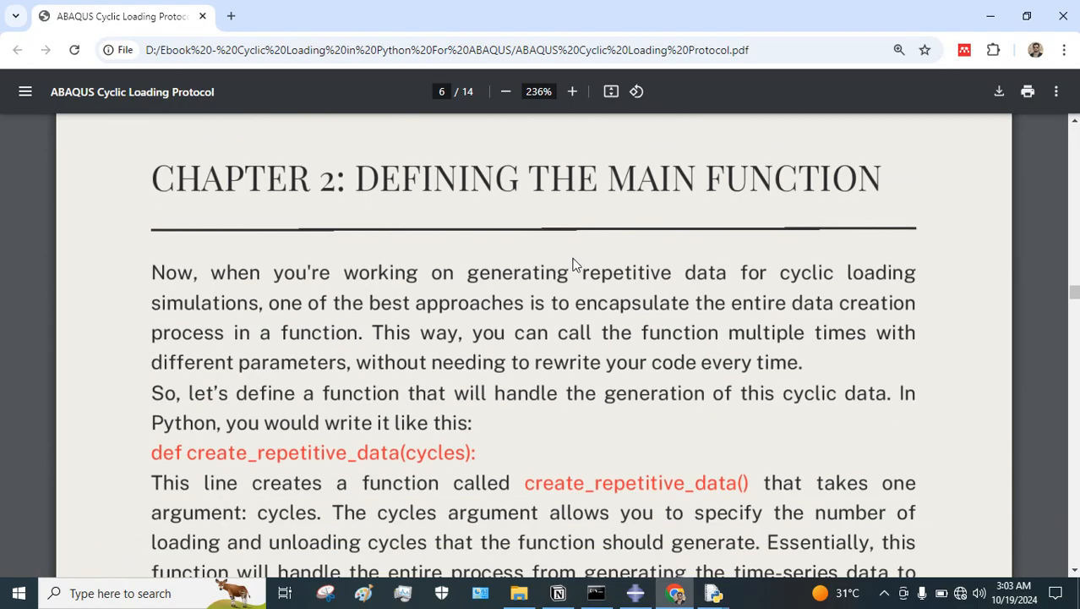
Switch to the script in IDLE, maximize it, and examine the create_repetitive_data function with its loading and unloading loop.
mouse_move(715, 592)
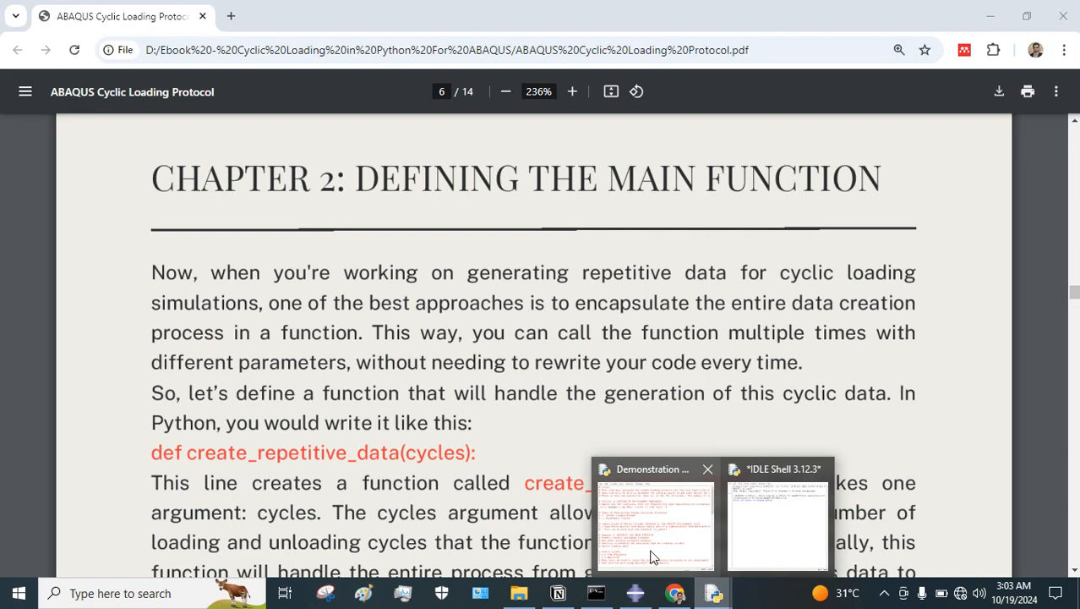
click(652, 524)
click(893, 95)
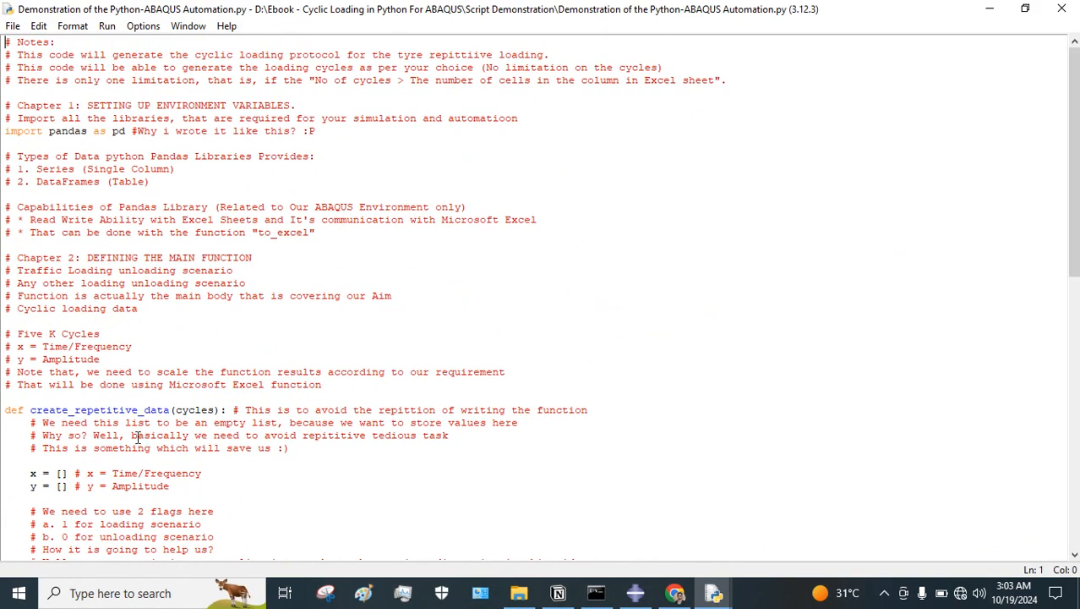
scroll(138, 437, down, 5)
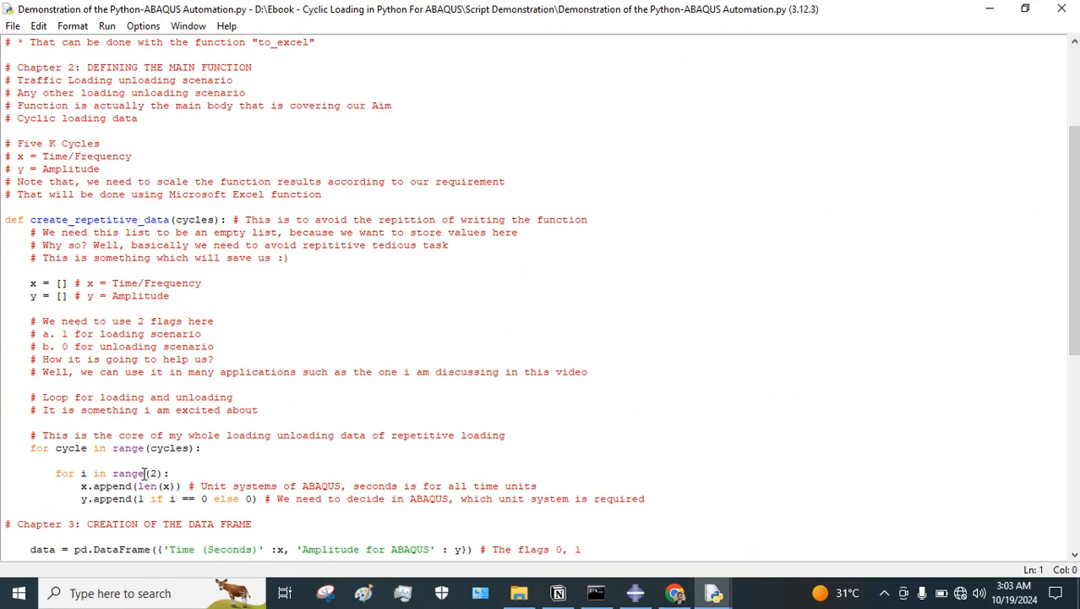
scroll(145, 473, up, 5)
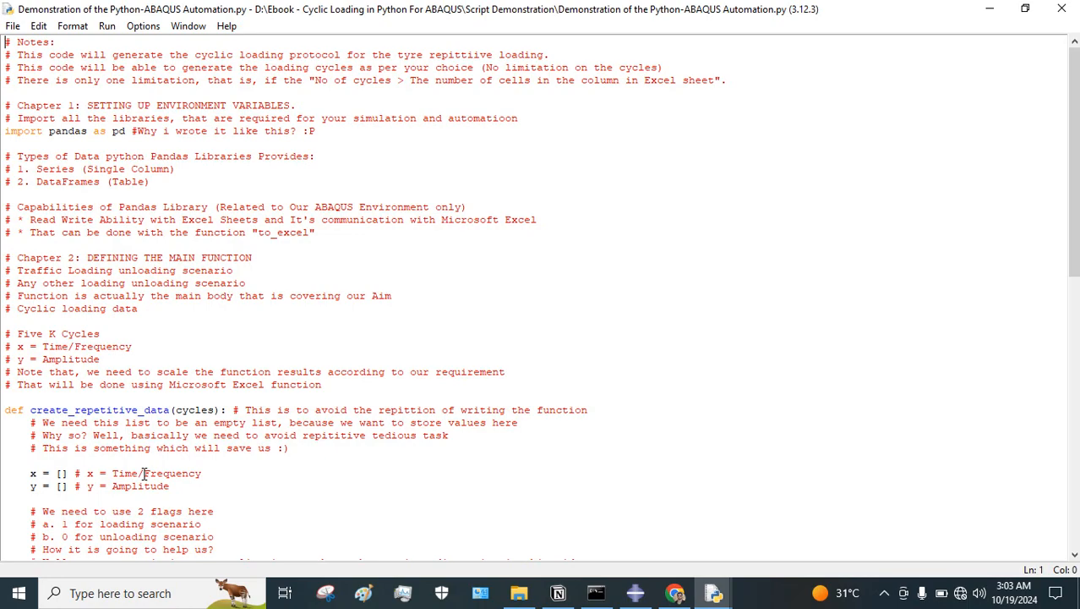
Return to the IDLE Shell over Abaqus/CAE and enter 100 as the number of loading cycles.
click(690, 602)
click(640, 595)
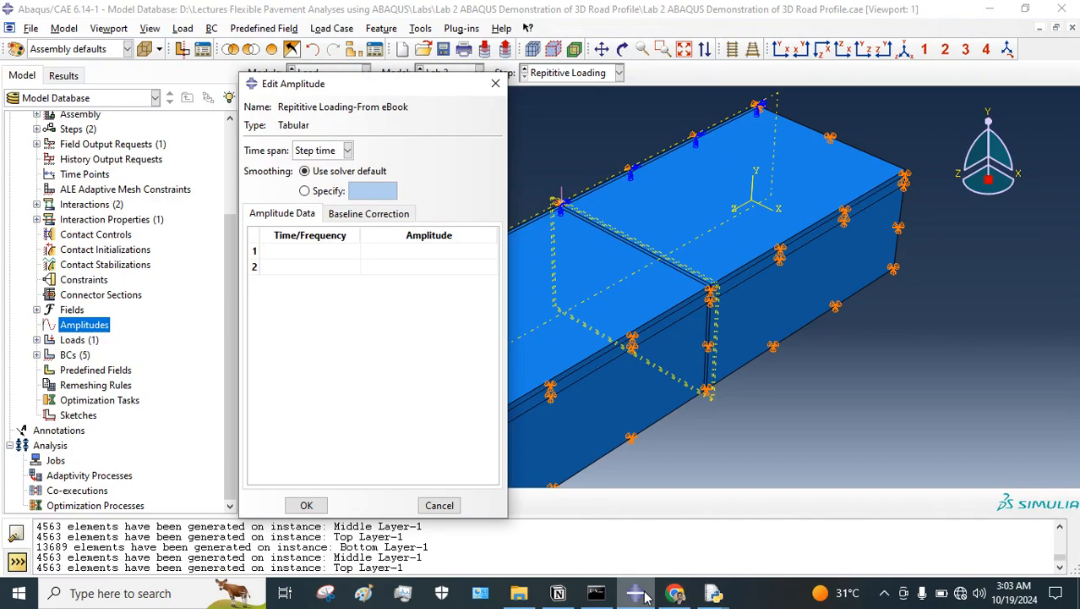
mouse_move(714, 594)
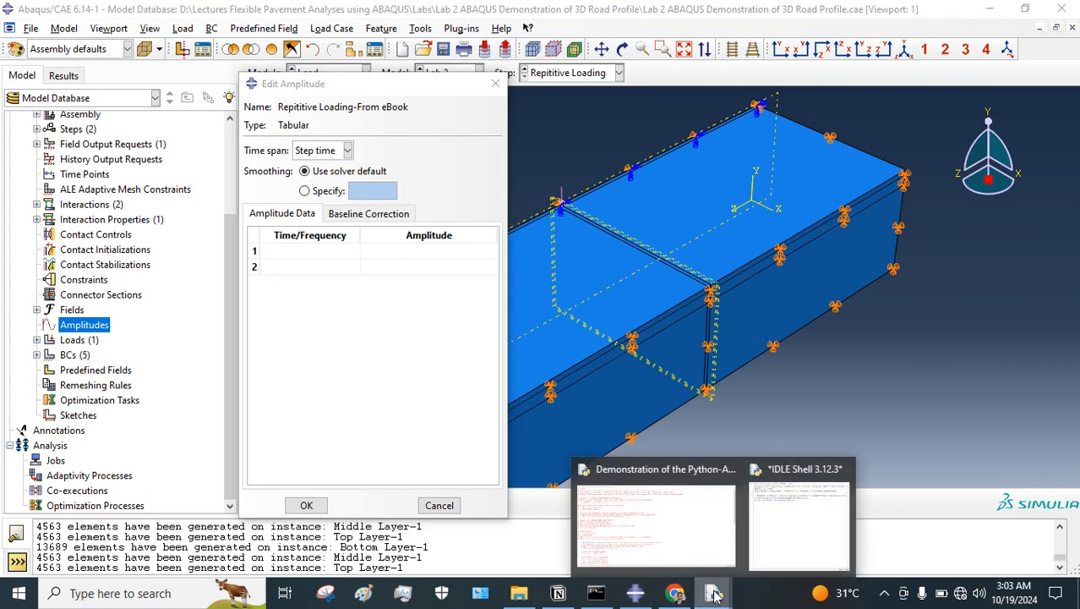
click(835, 500)
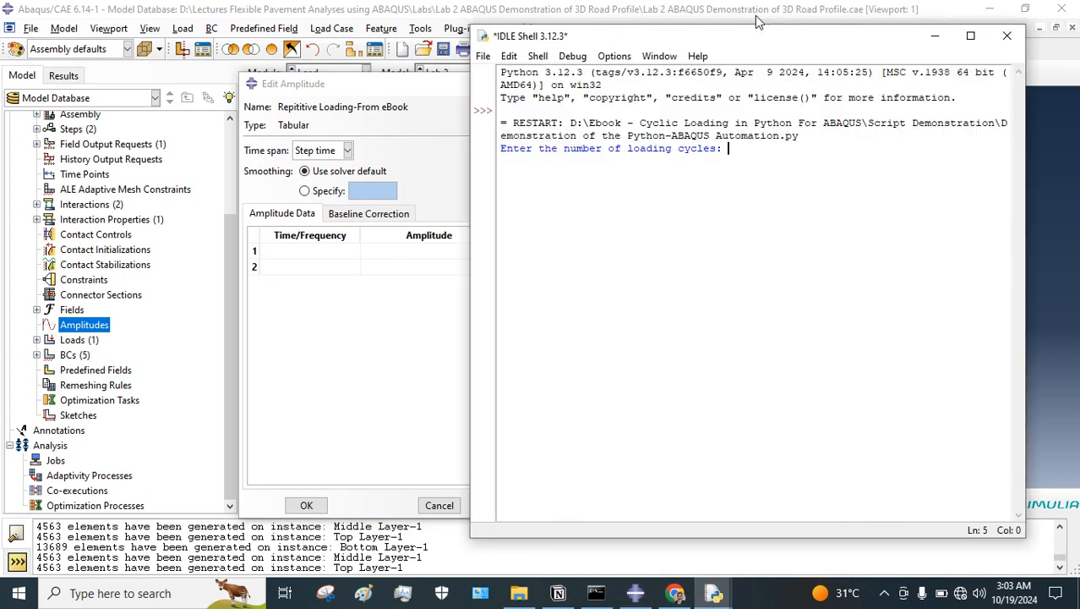
drag(758, 25, 760, 73)
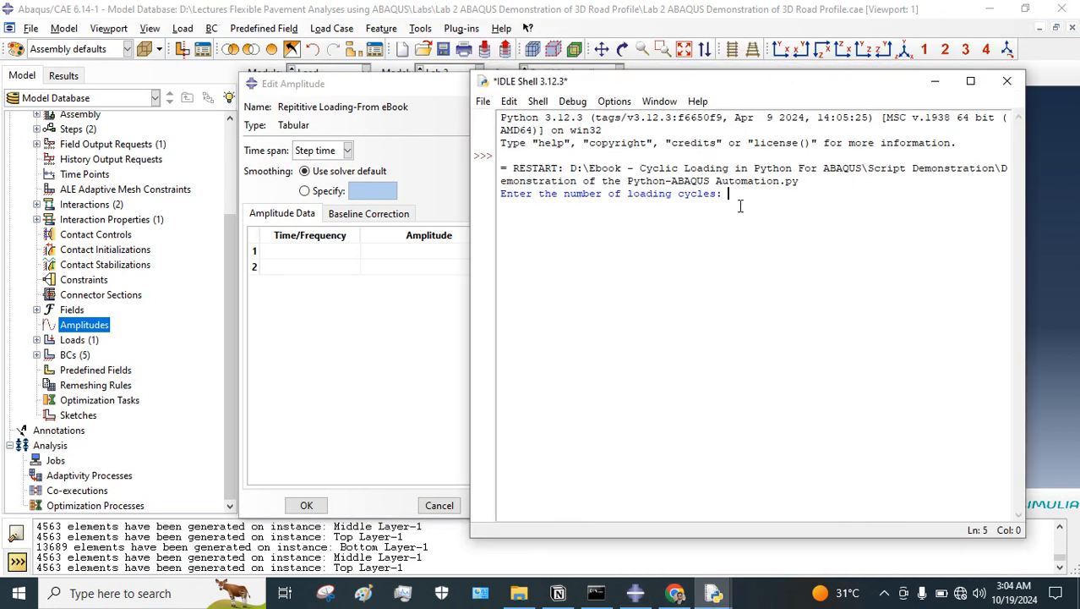
text(100)
key(Return)
Move the IDLE Shell window aside and highlight the output file name Cyclic_Loading_Protocol.xlsx in the script's message.
drag(732, 81, 756, 27)
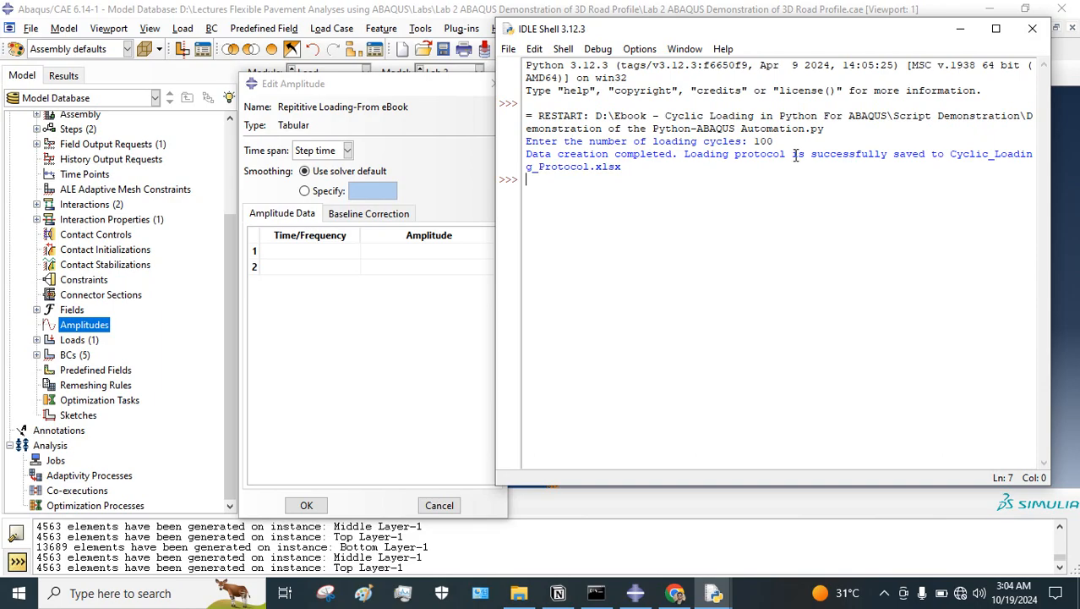
drag(626, 166, 591, 179)
click(962, 149)
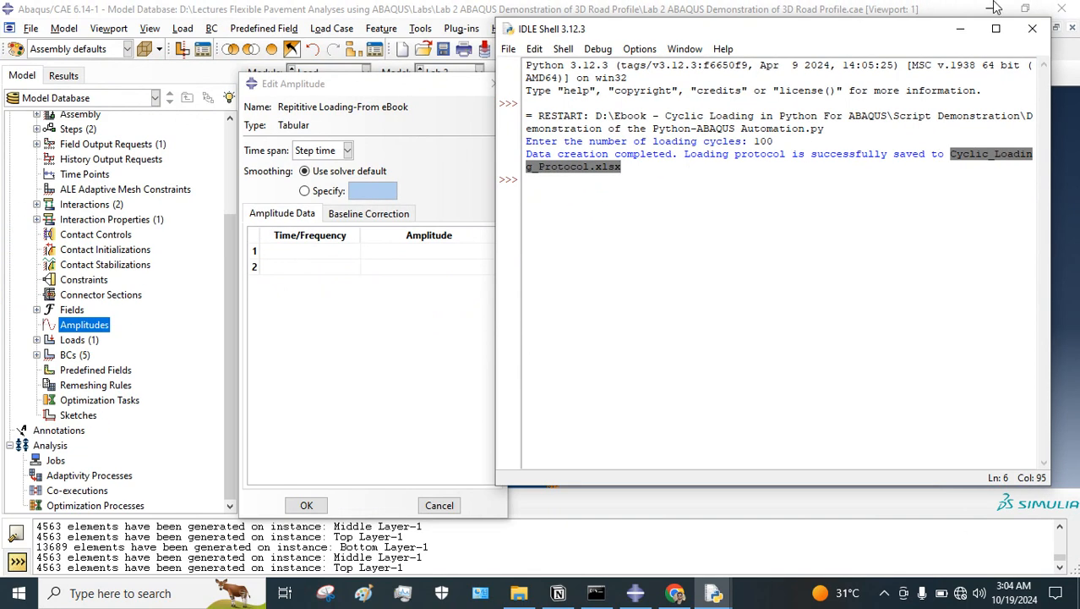
Minimize the IDLE Shell, open Cyclic_Loading_Protocol.xlsx in Excel, and fit columns A and B to their contents.
click(996, 28)
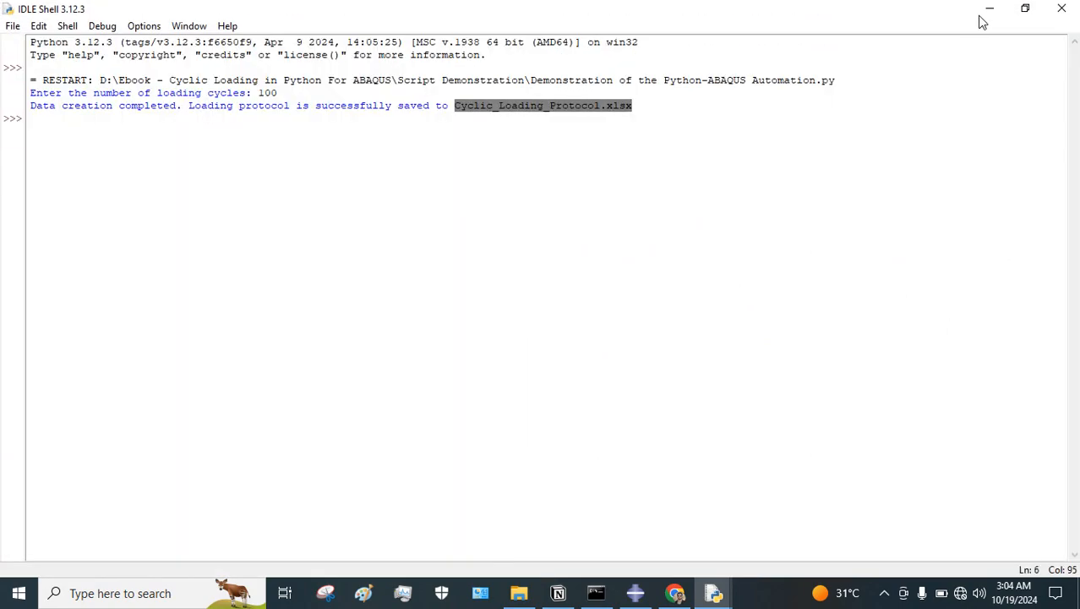
click(987, 12)
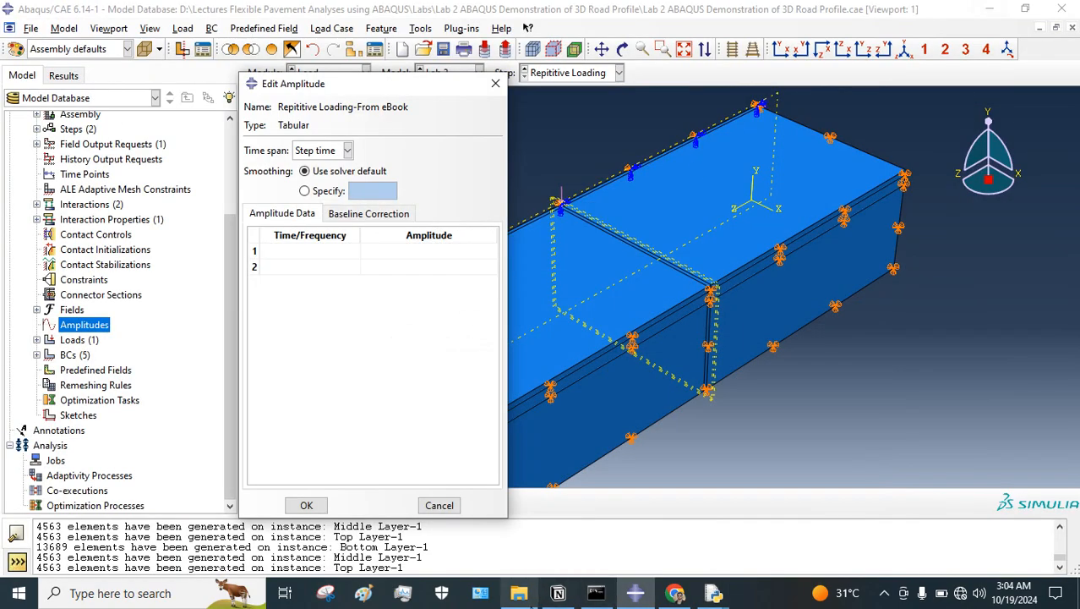
click(518, 592)
click(305, 100)
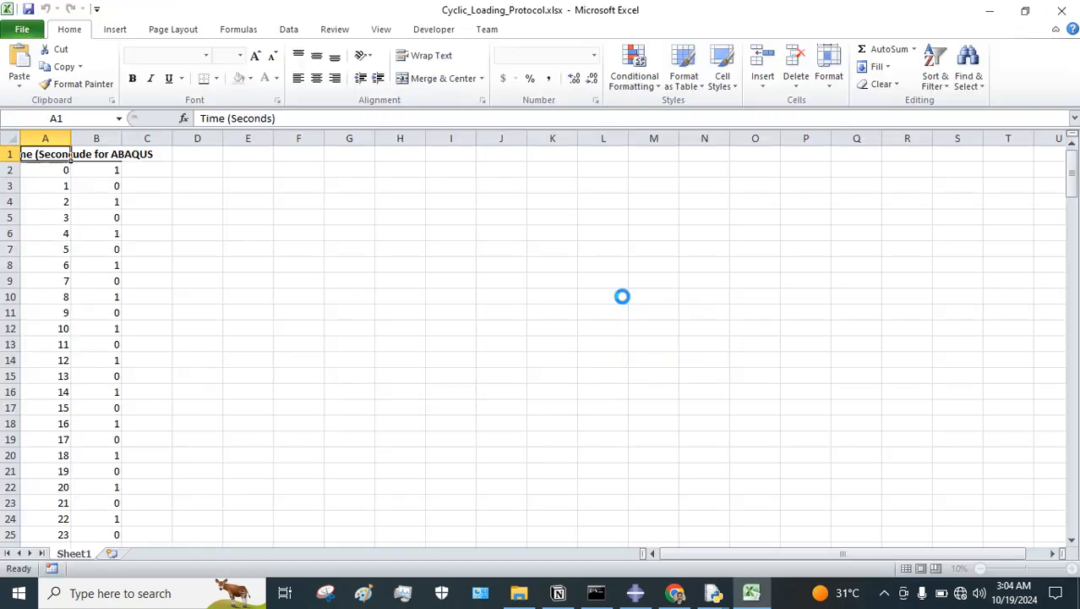
double_click(70, 138)
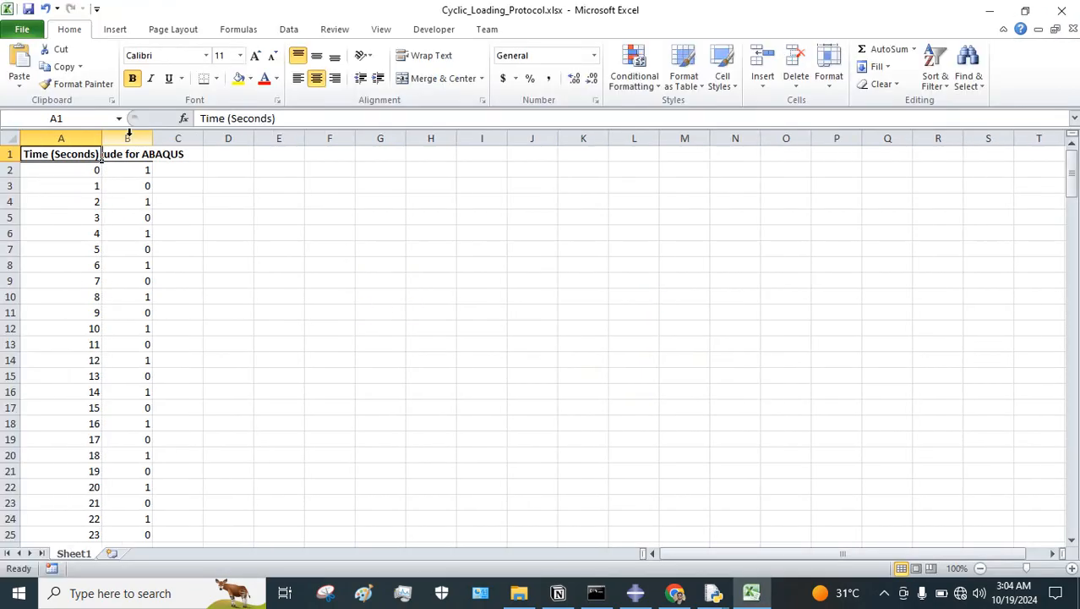
double_click(153, 139)
Examine the extent of the generated time and amplitude data from row 2 down to the last row.
drag(72, 171, 148, 172)
key(ctrl+shift+Down)
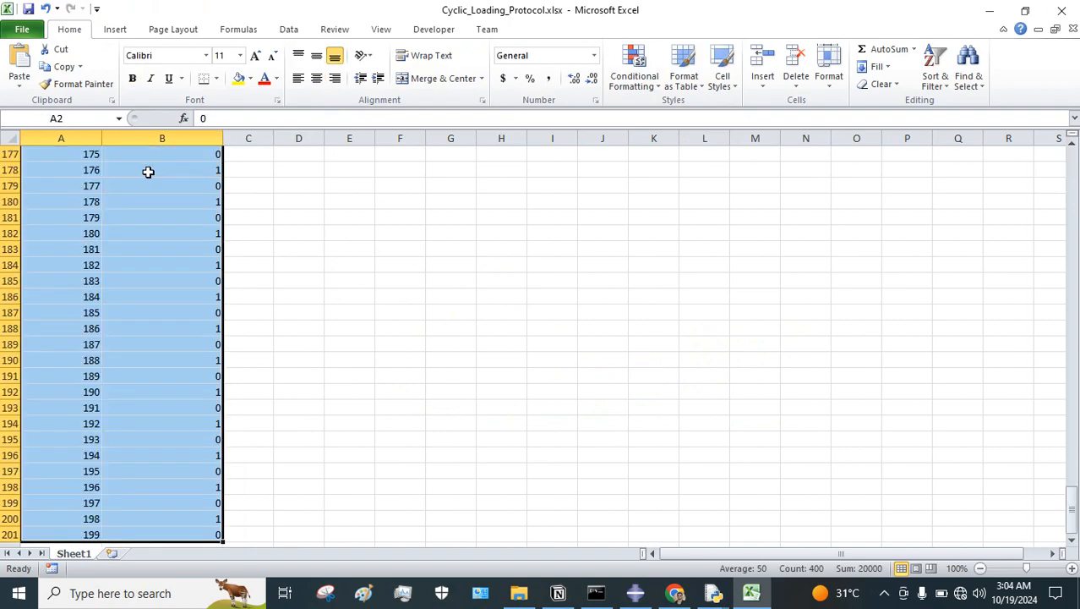
key(ctrl+shift+Up)
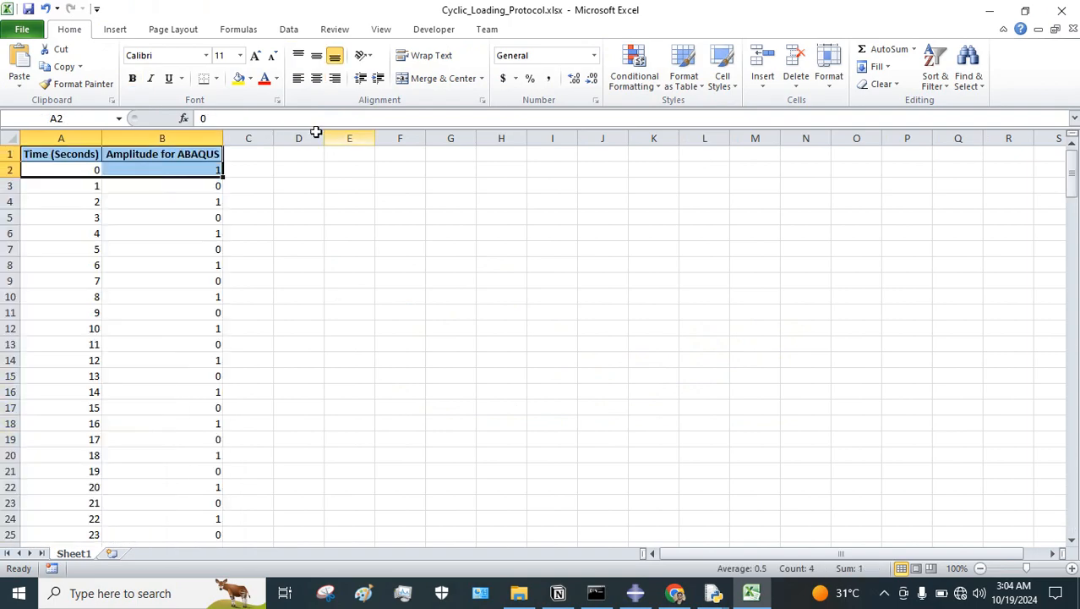
click(284, 169)
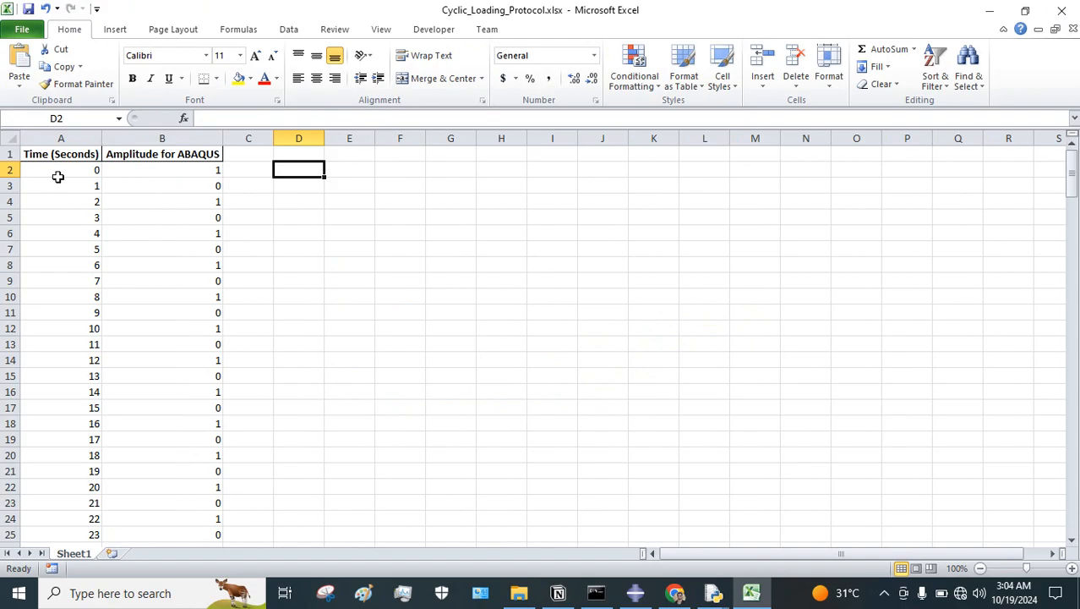
drag(76, 170, 164, 169)
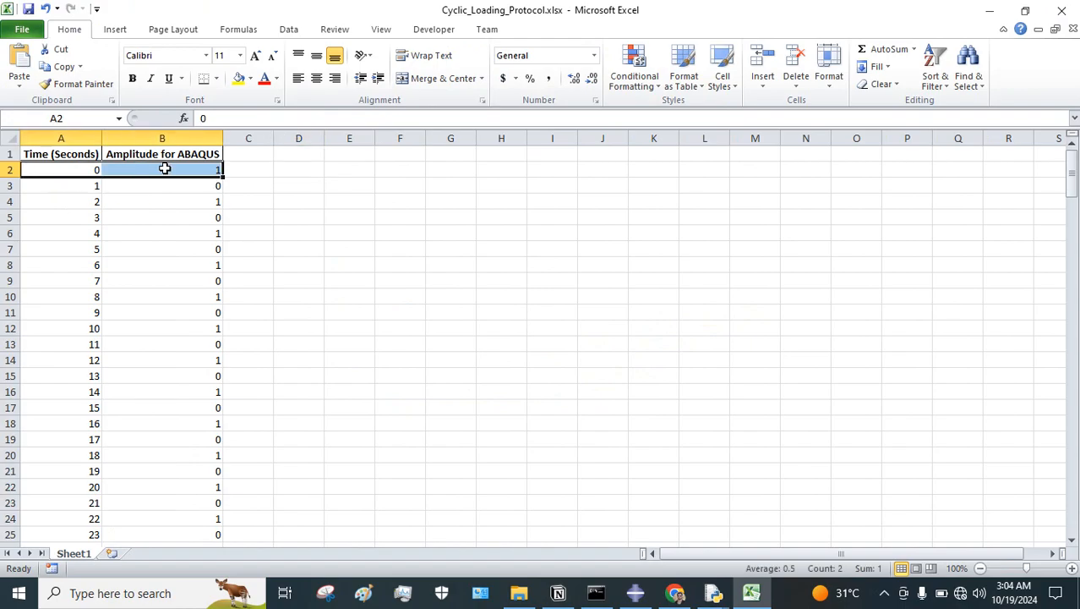
click(287, 171)
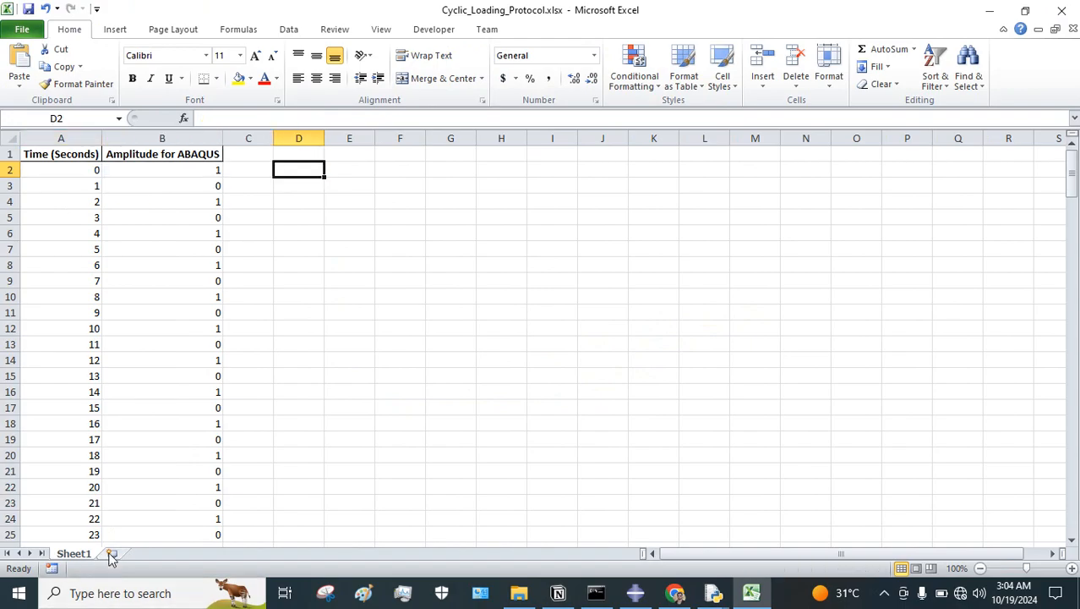
Rename Sheet1 as "Scalled Amp".
right_click(78, 554)
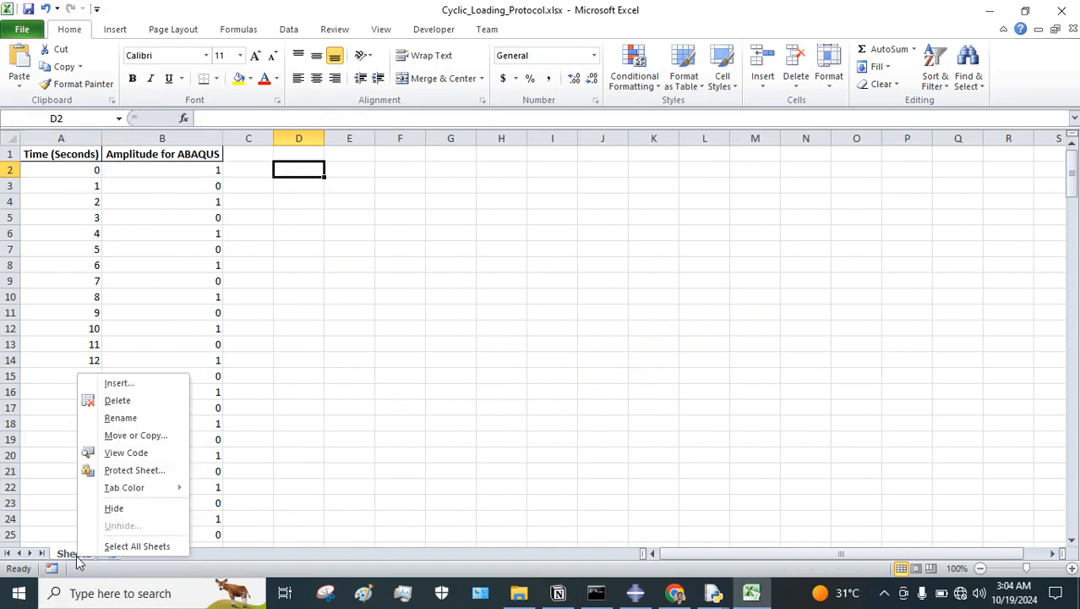
click(133, 418)
text(Scal)
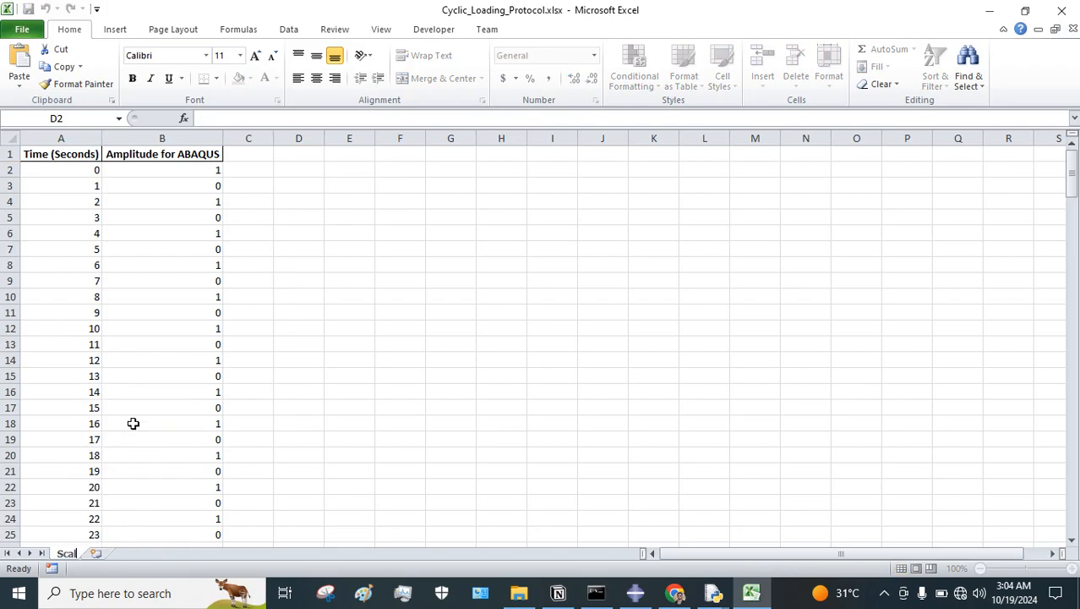
text(led Amp)
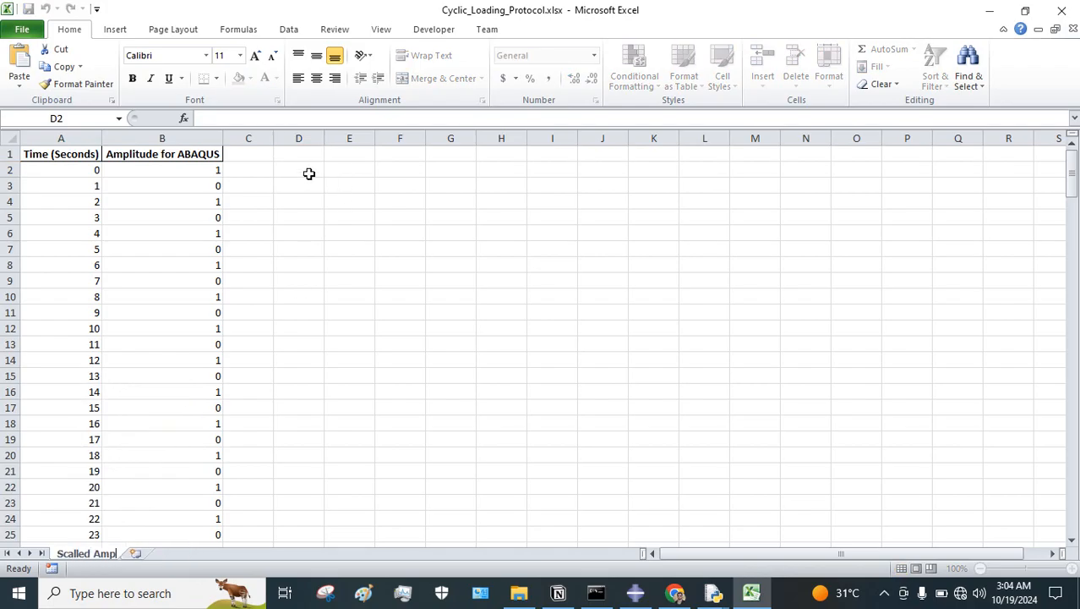
click(499, 171)
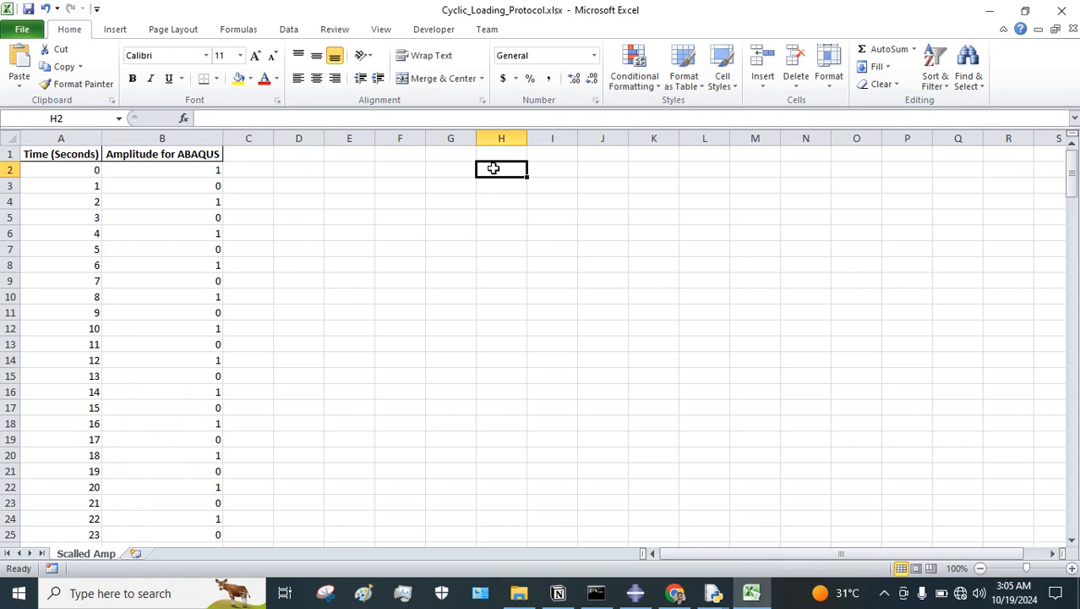
Copy the Time and Amplitude headers from A1:B1 to D1:E1 and fit columns D and E to their contents.
click(306, 172)
drag(94, 156, 108, 154)
key(ctrl+c)
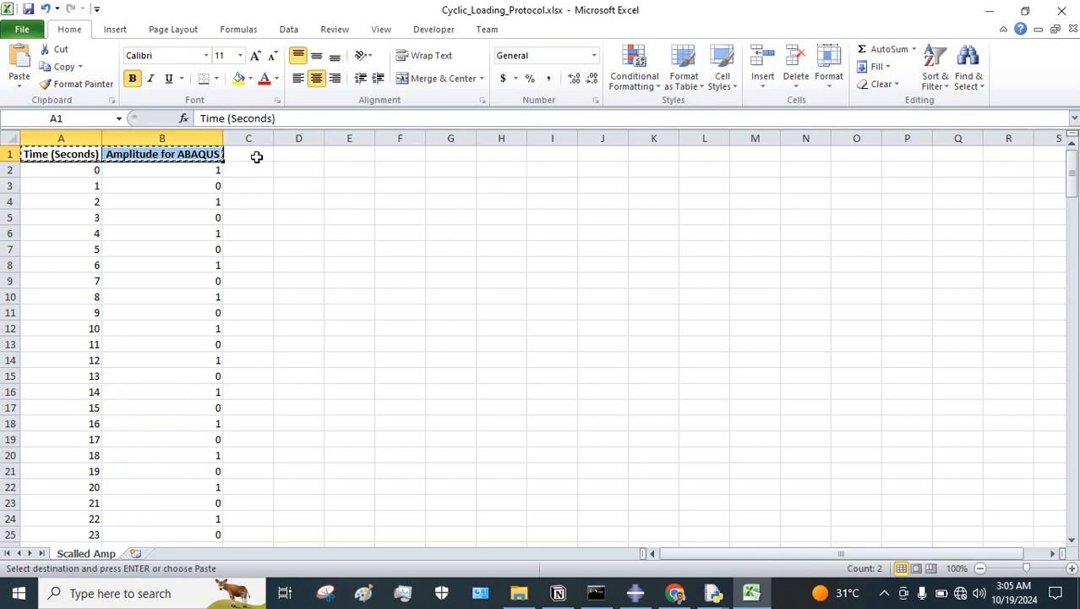
click(294, 157)
key(Return)
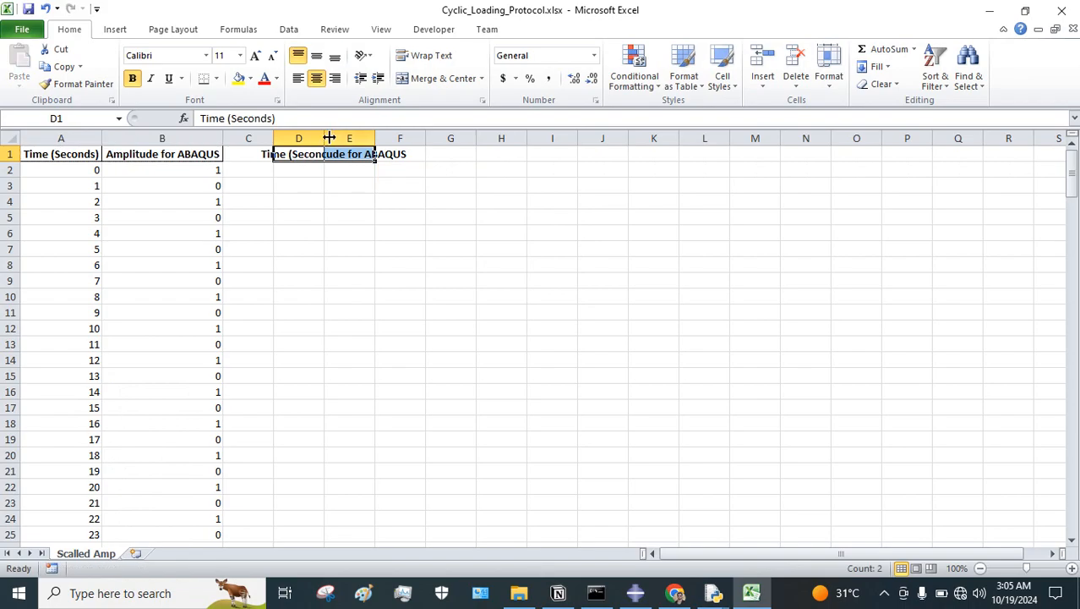
double_click(324, 138)
double_click(403, 138)
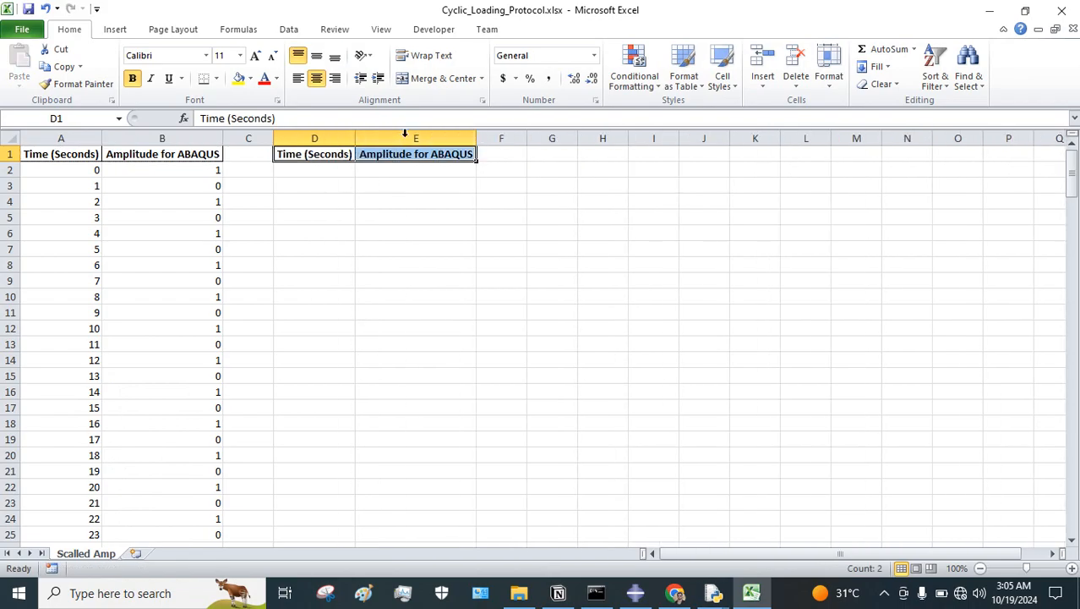
Enter the formula =A2/MAX(A2:A201) in cell D2 to normalize the time values, accepting the closing-parenthesis correction.
click(316, 170)
text(=)
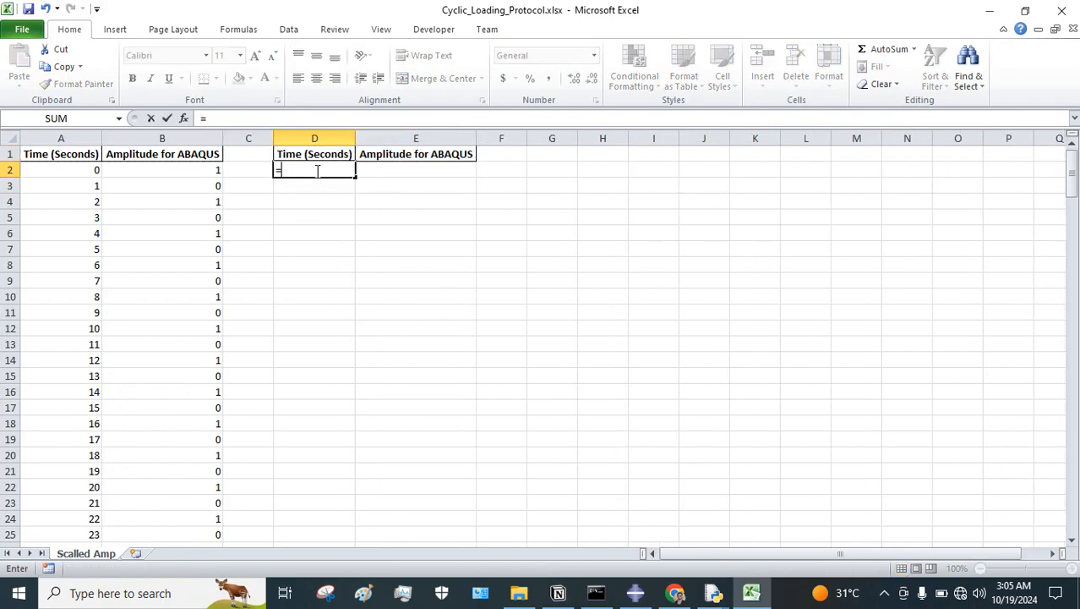
key(Left)
key(Left)
key(Left)
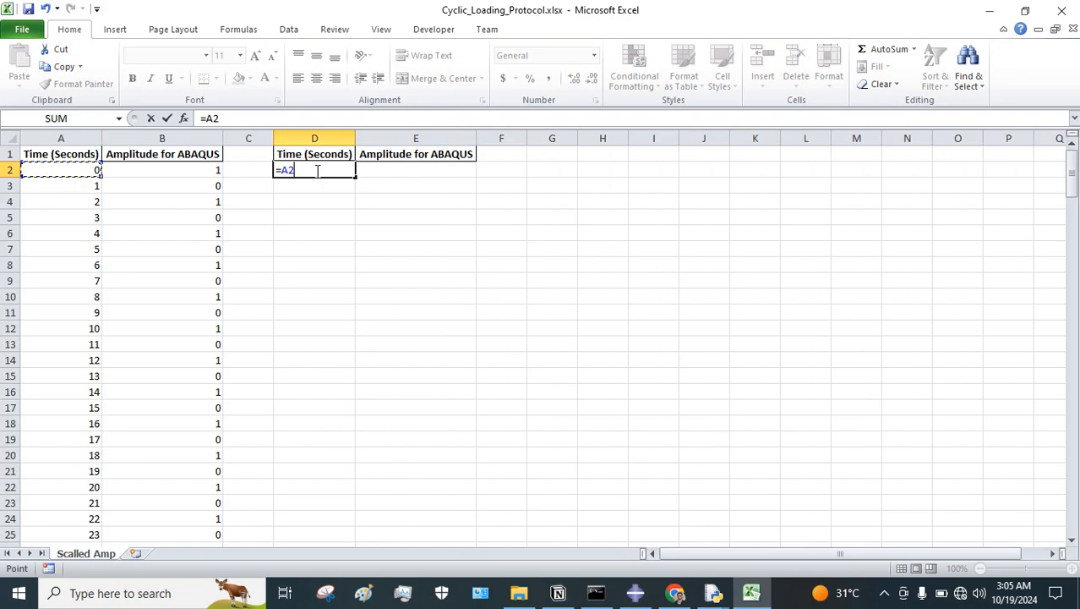
text(/max)
key(Tab)
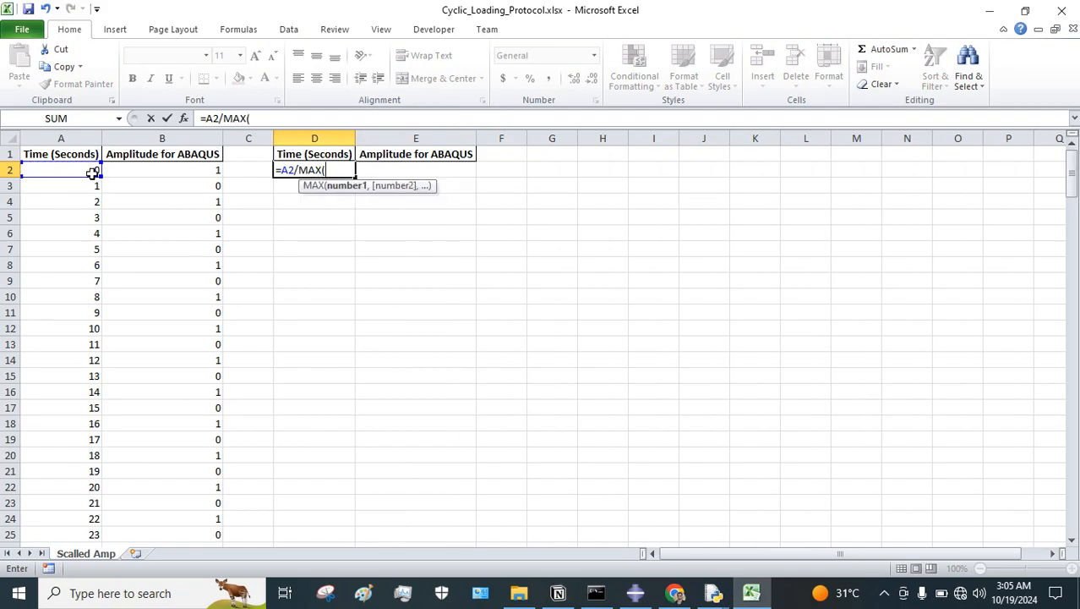
click(88, 173)
key(ctrl+shift+Down)
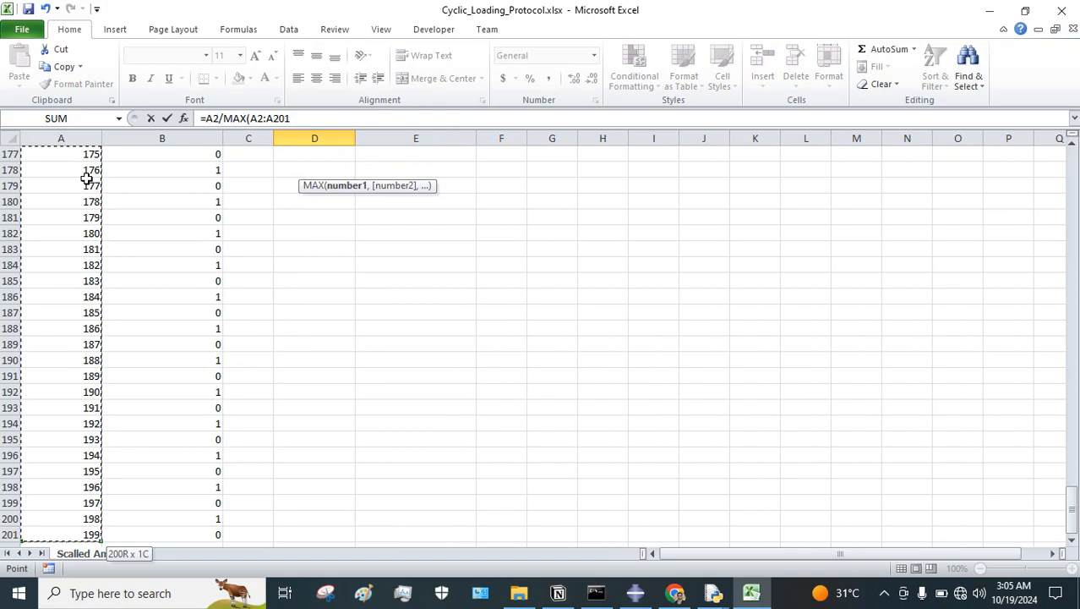
key(Return)
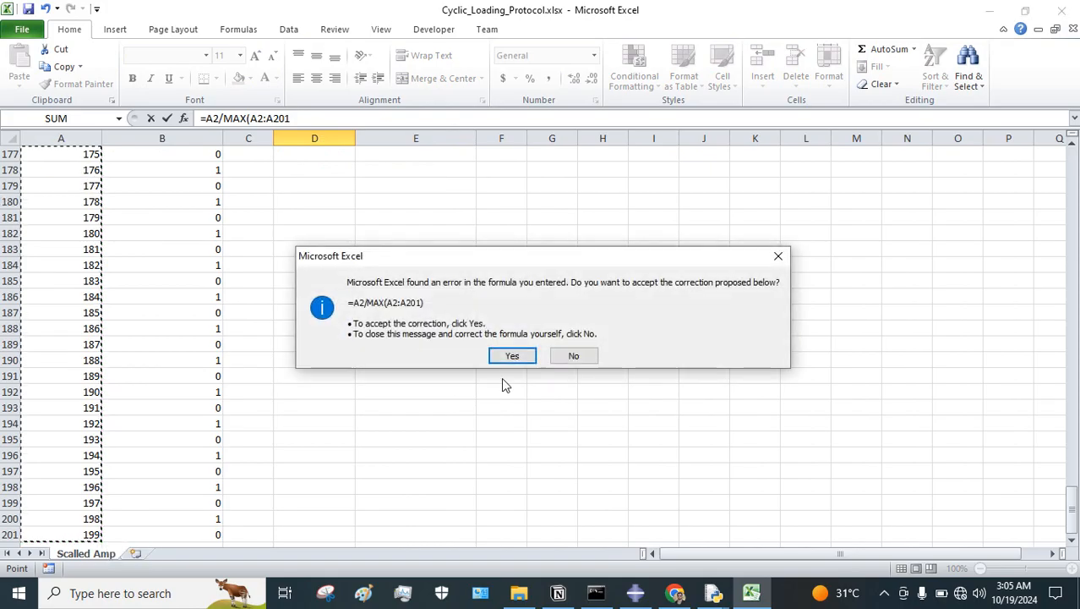
click(513, 355)
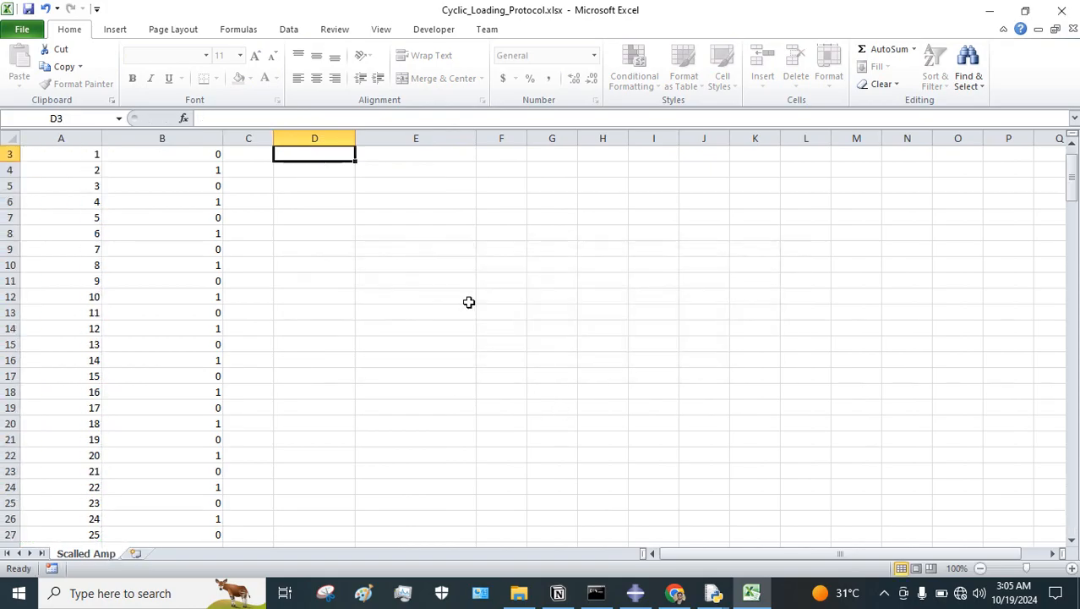
Make the MAX range in D2 absolute so the formula reads =A2/MAX($A$2:$A$201).
click(317, 170)
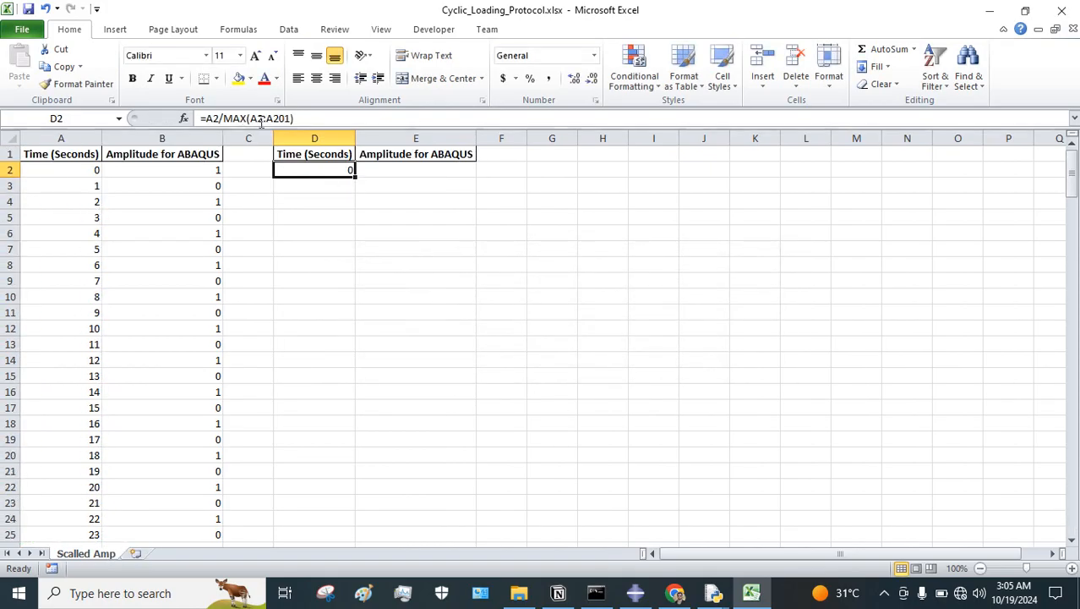
click(258, 119)
drag(247, 119, 287, 117)
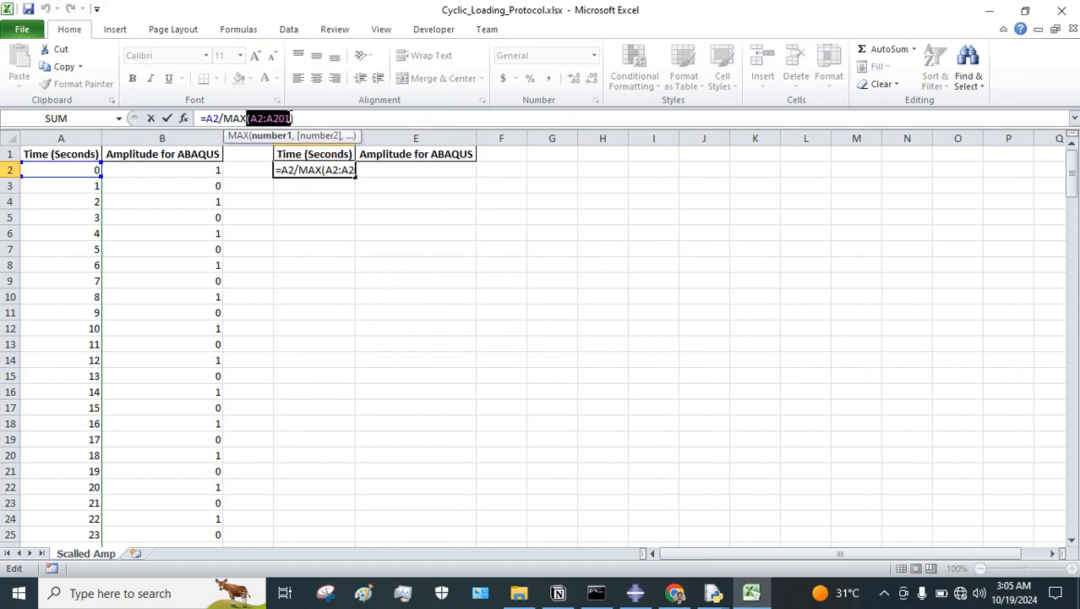
key(F4)
key(Return)
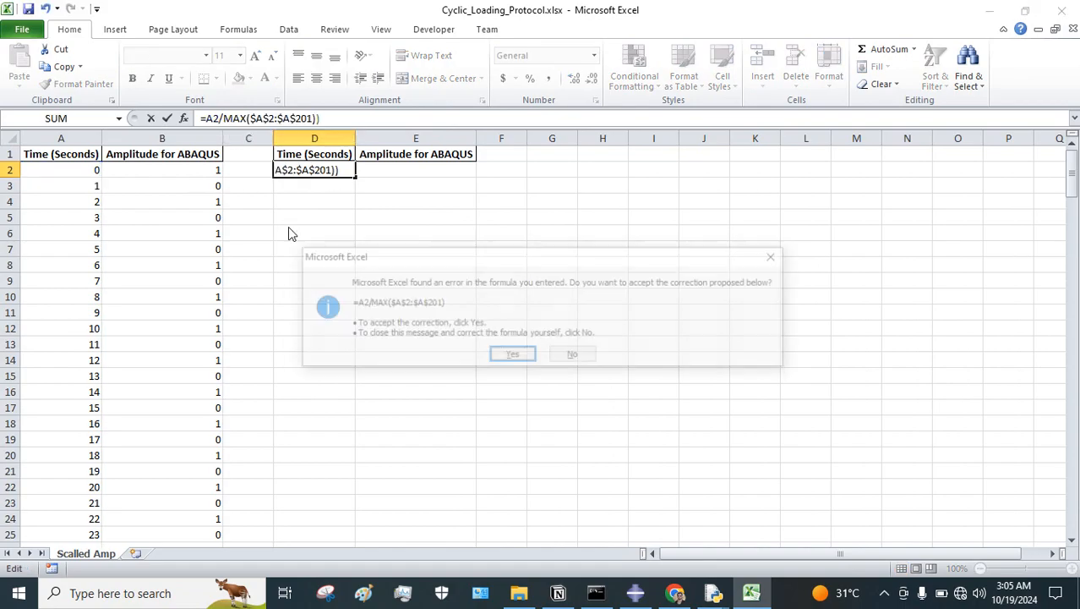
click(511, 357)
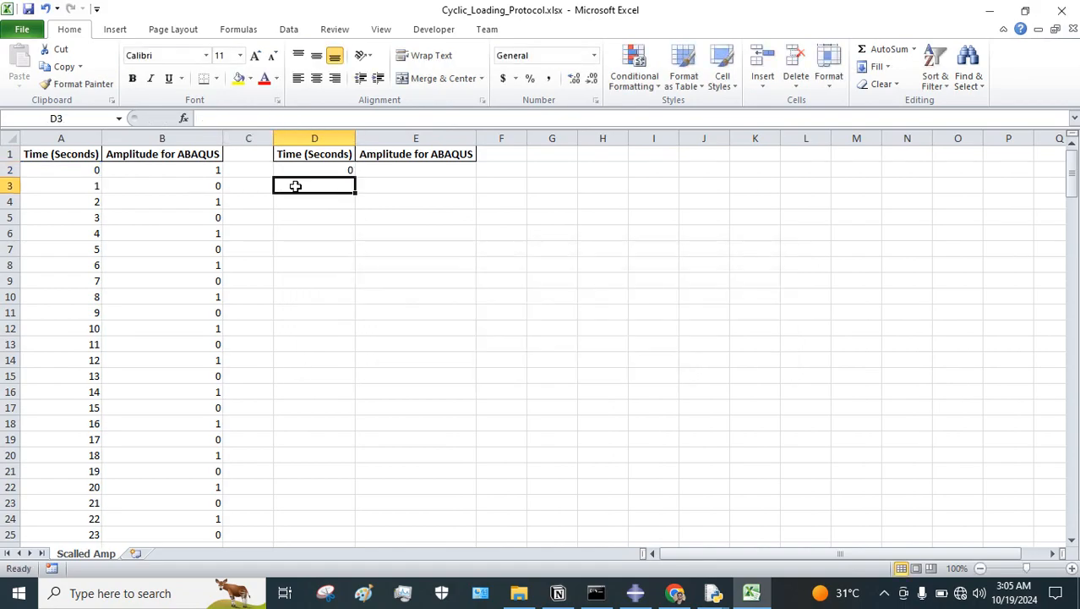
Fill the normalized time formula from D2 down to row 201.
click(339, 168)
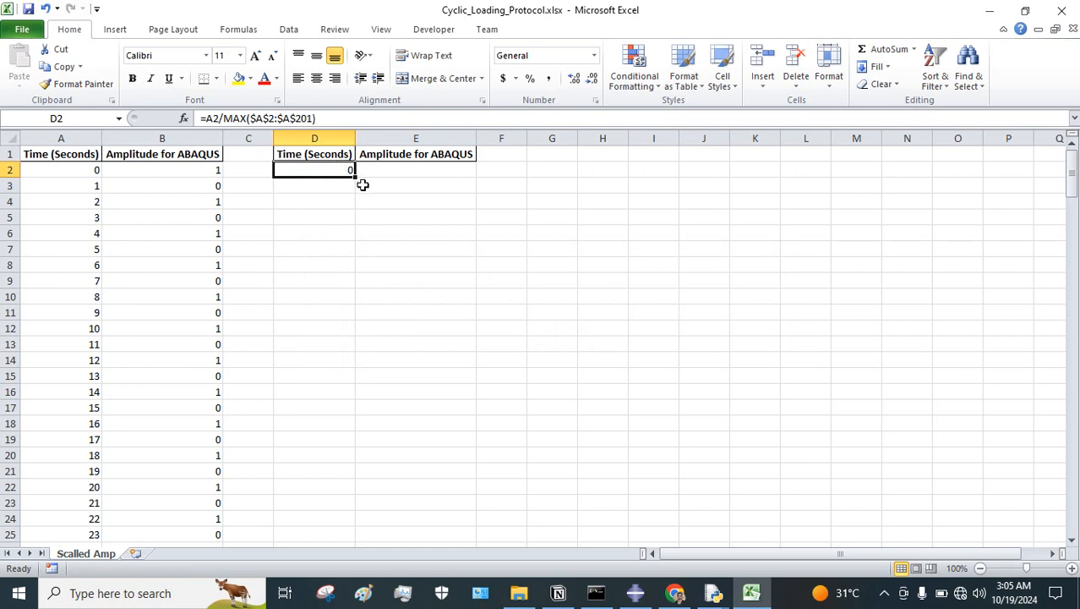
drag(354, 175, 331, 604)
drag(329, 531, 329, 531)
scroll(397, 452, up, 20)
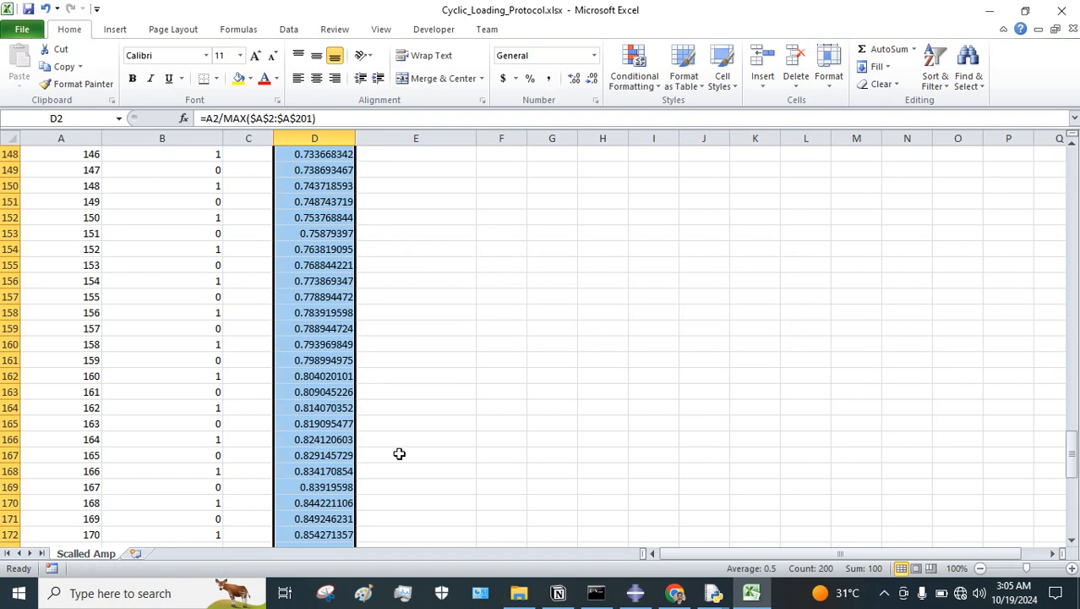
scroll(397, 452, up, 20)
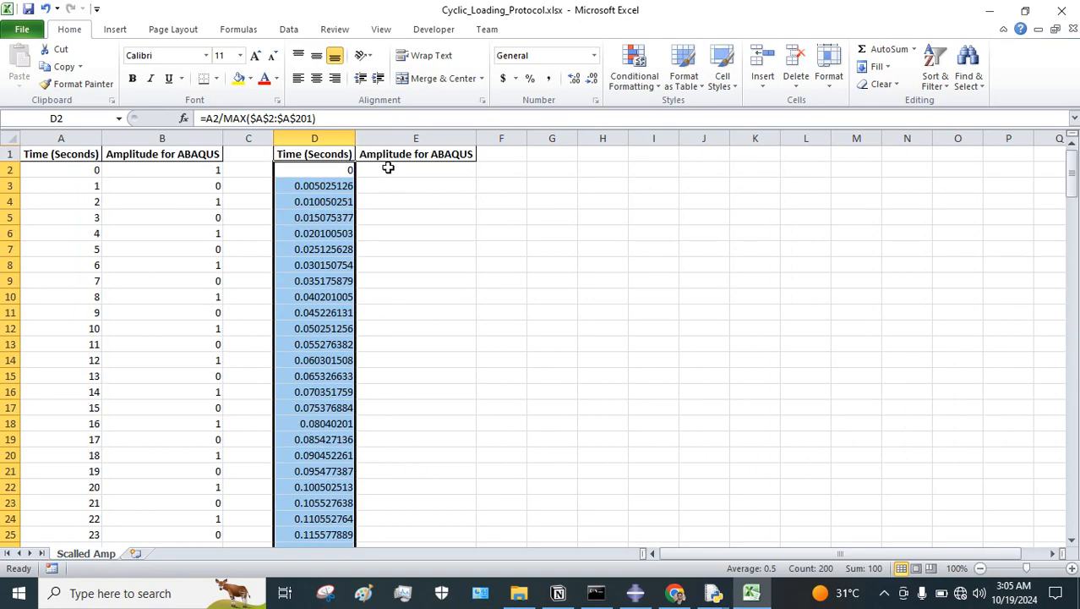
Enter =B2 in cell E2 and fill it down the Amplitude column alongside the scaled times.
click(386, 169)
text(=)
click(174, 172)
key(Return)
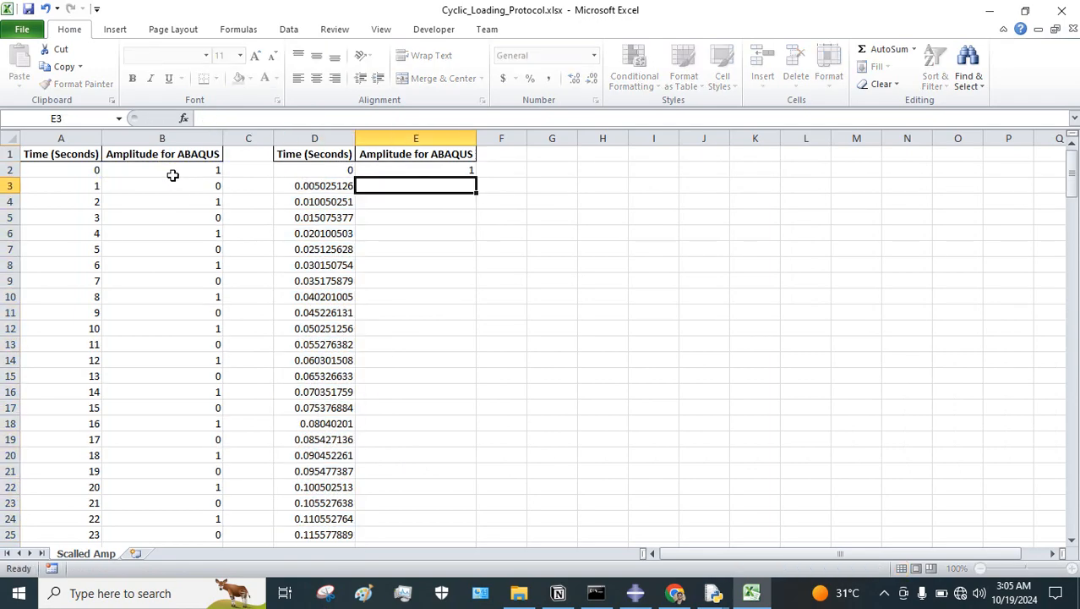
click(452, 173)
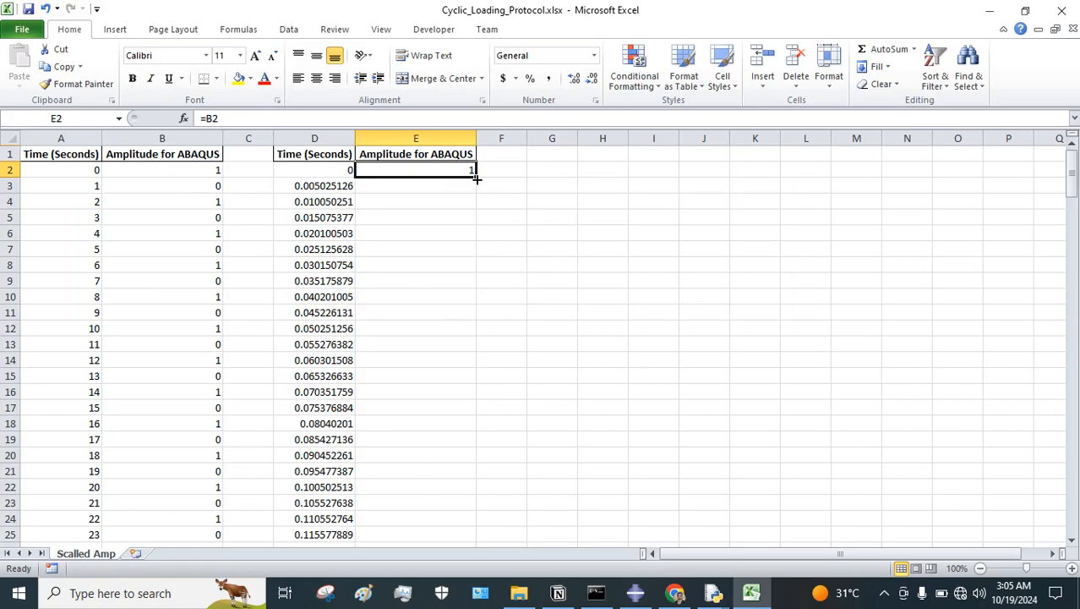
double_click(476, 179)
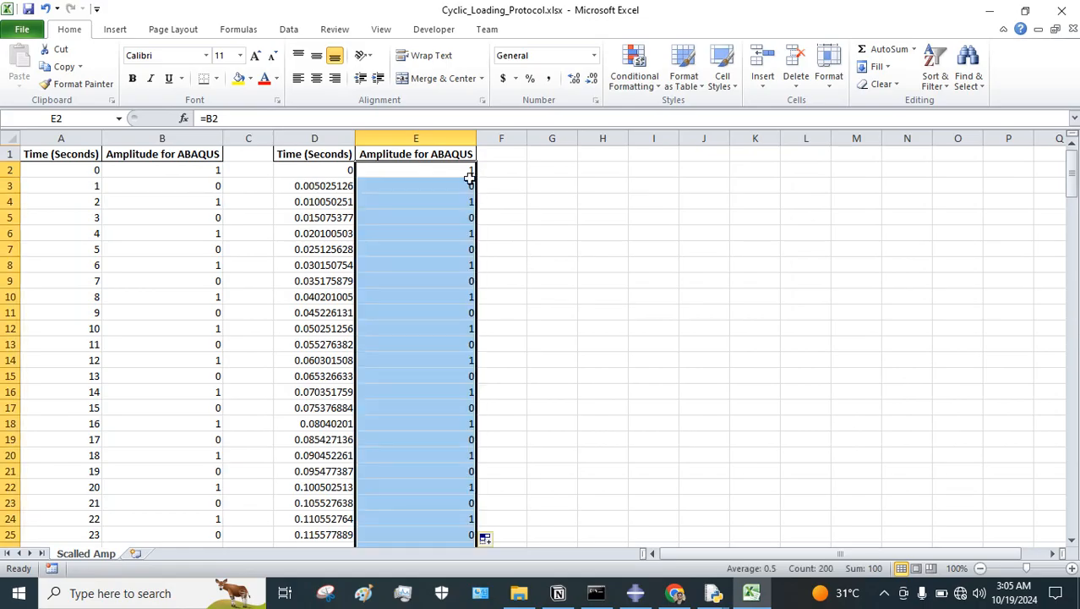
Insert a Scatter with Smooth Lines chart from the scaled time and amplitude data in D1:E201.
drag(333, 135, 410, 138)
click(334, 156)
drag(334, 156, 388, 156)
key(ctrl+shift+Down)
scroll(385, 157, up, 20)
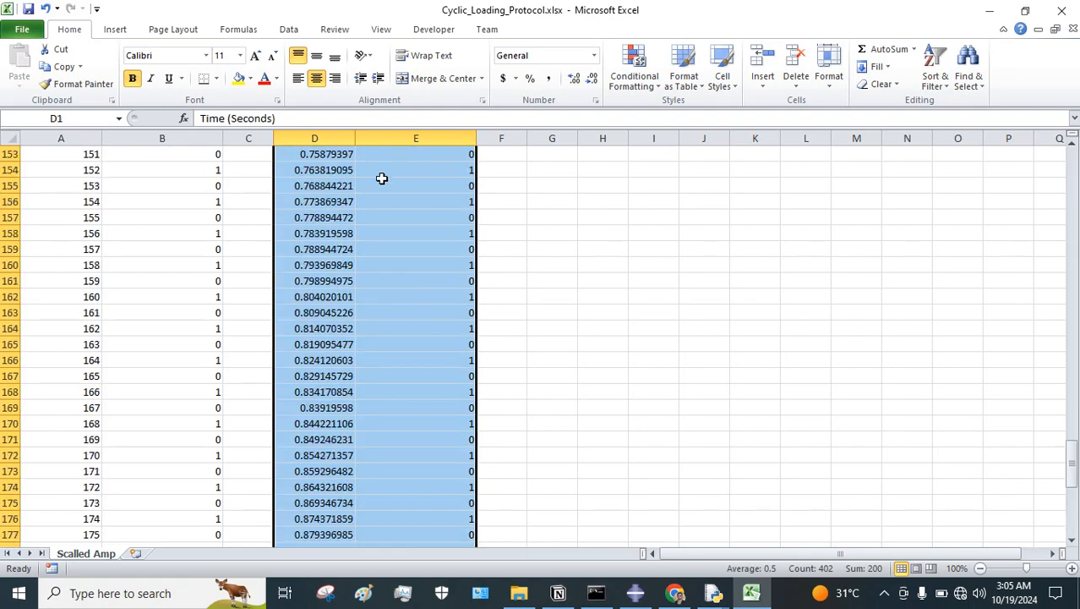
scroll(442, 234, up, 20)
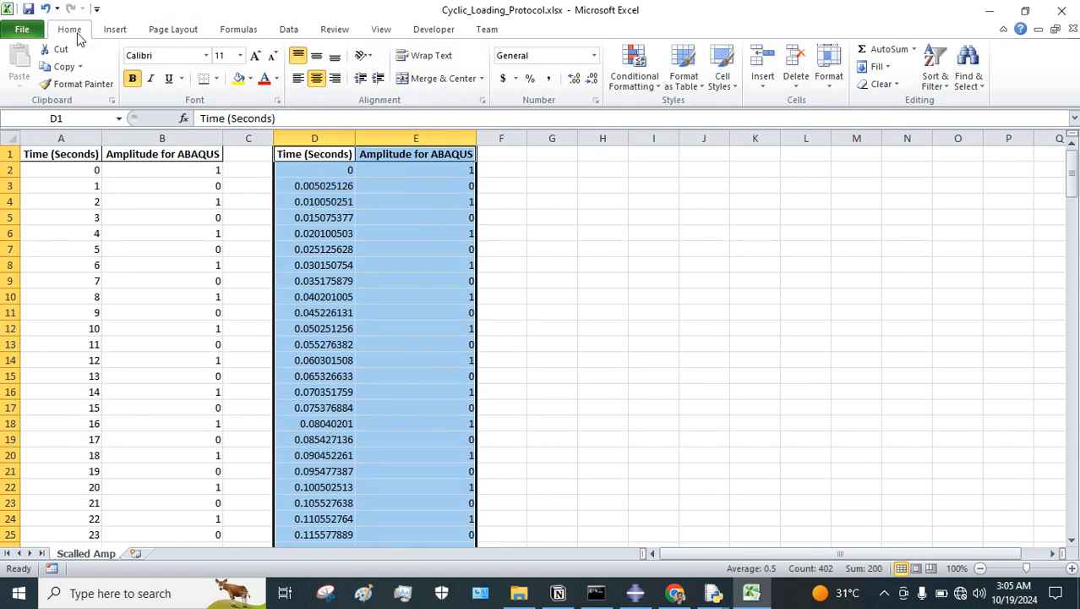
click(115, 30)
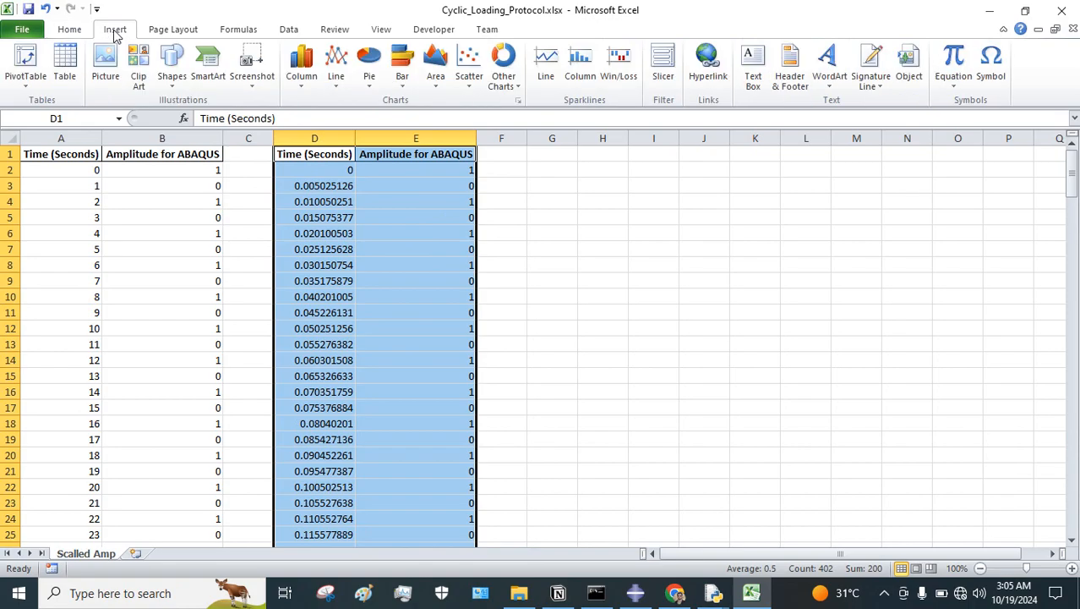
click(482, 74)
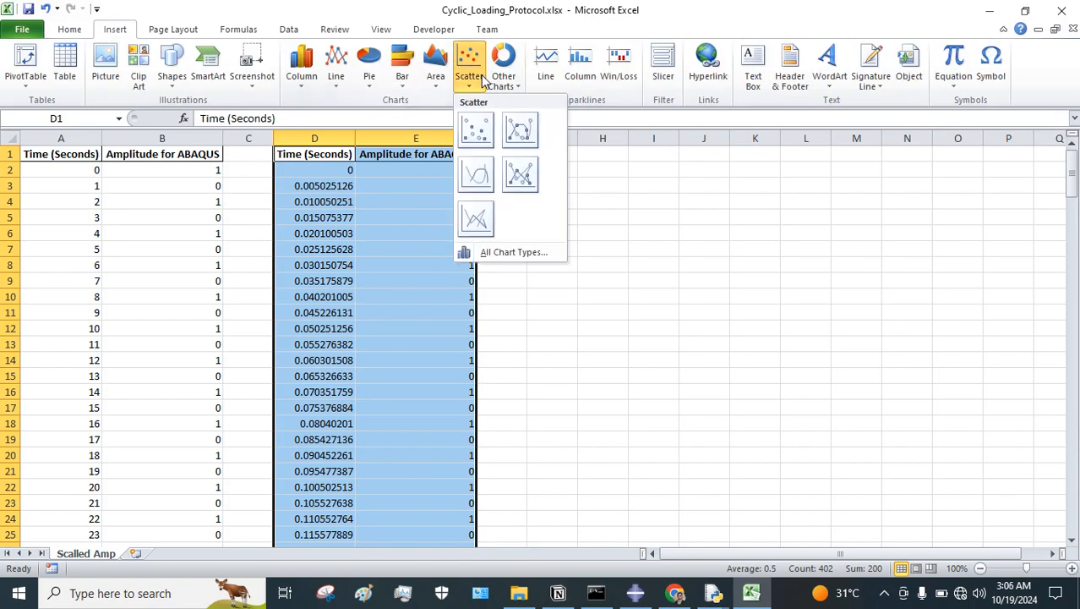
click(506, 78)
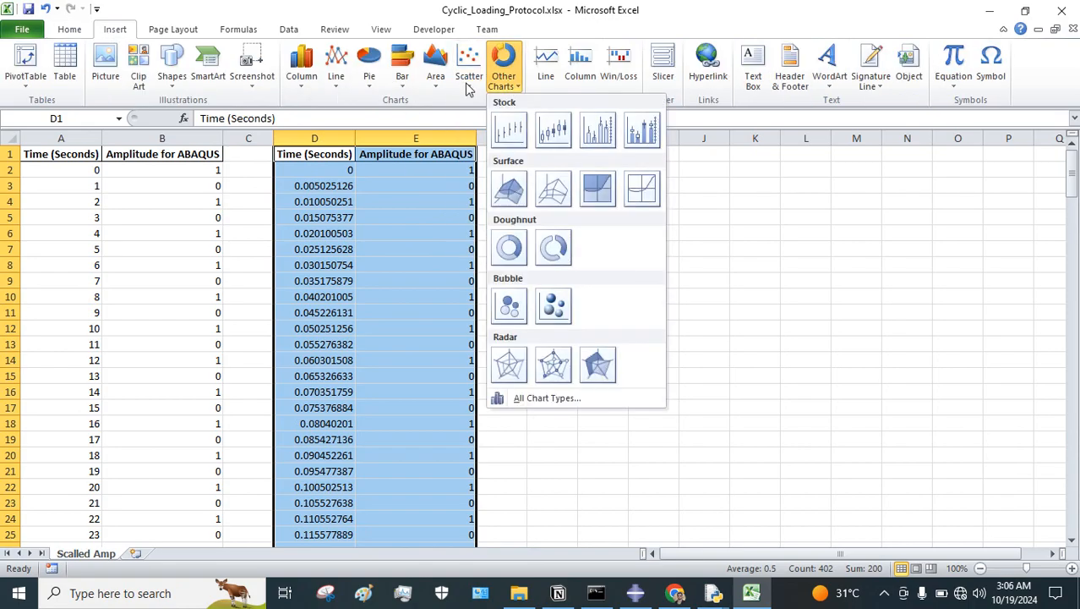
click(467, 84)
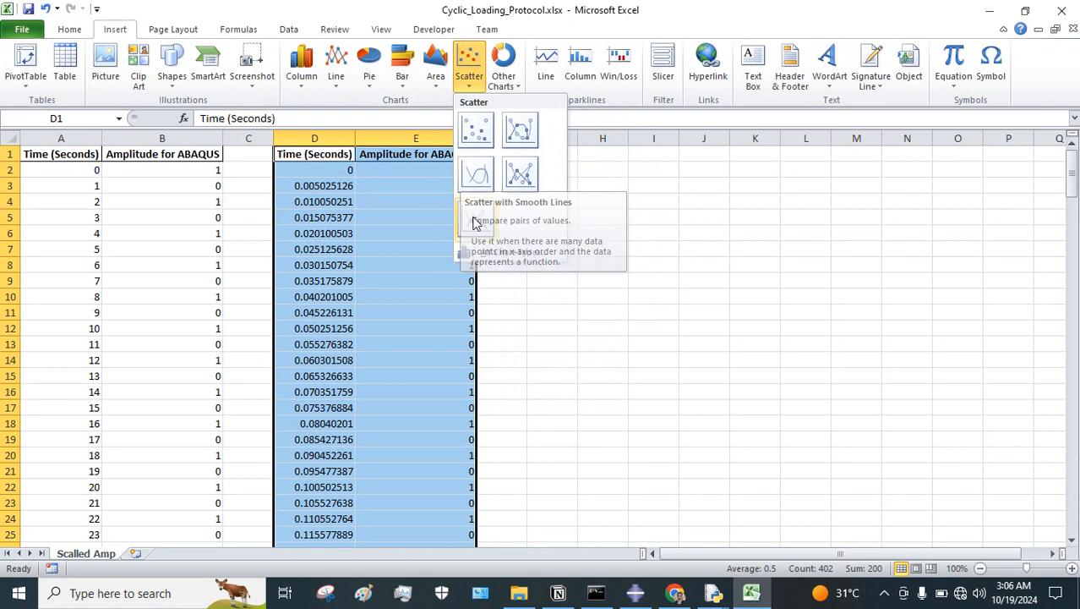
click(473, 177)
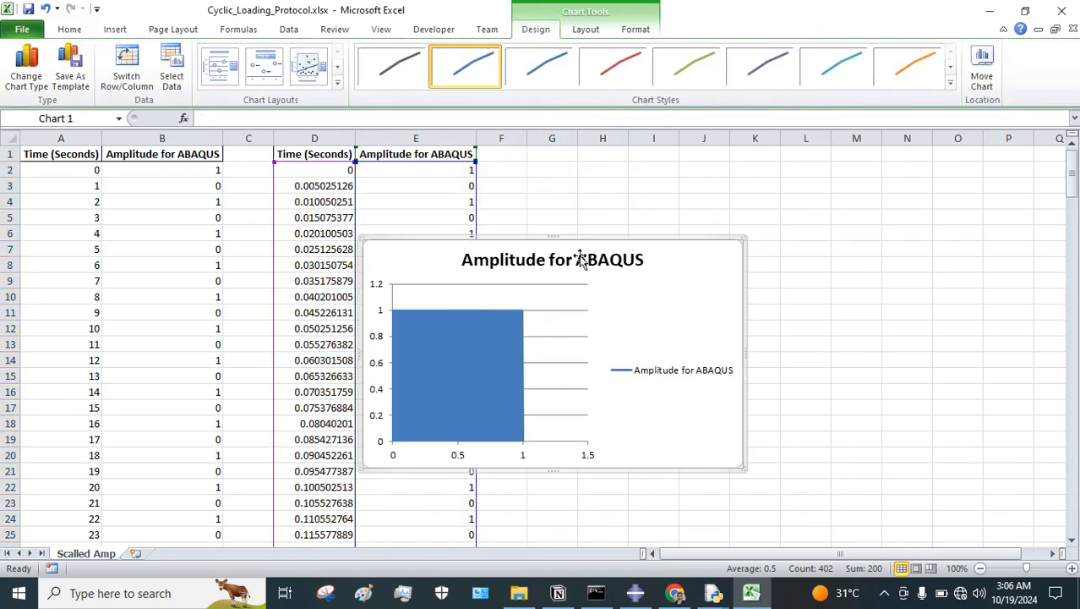
Move the chart into the empty area beside the data columns and delete its legend.
drag(676, 245, 884, 218)
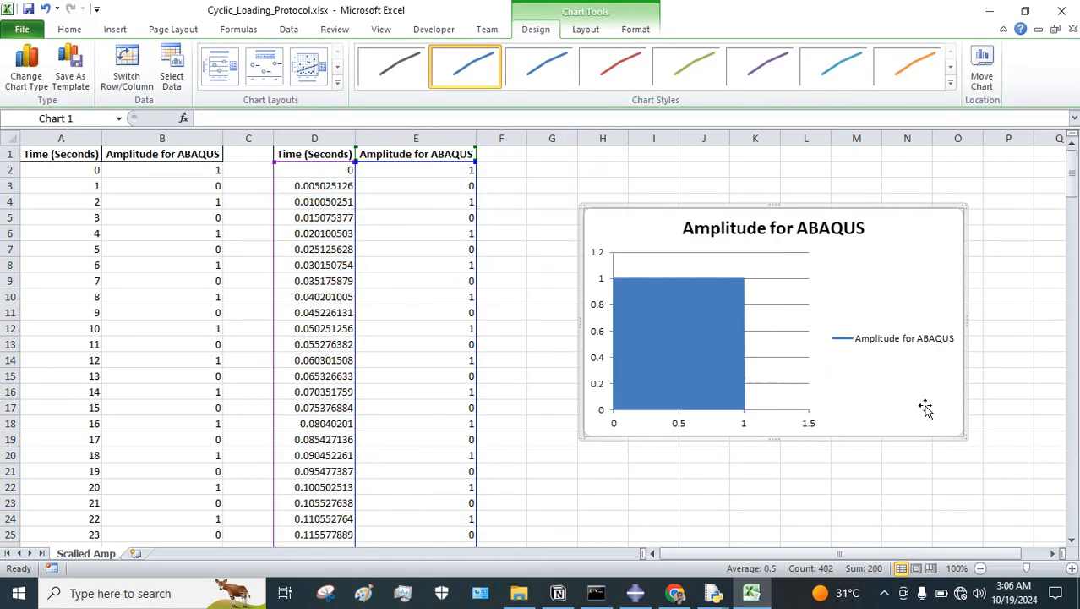
click(894, 340)
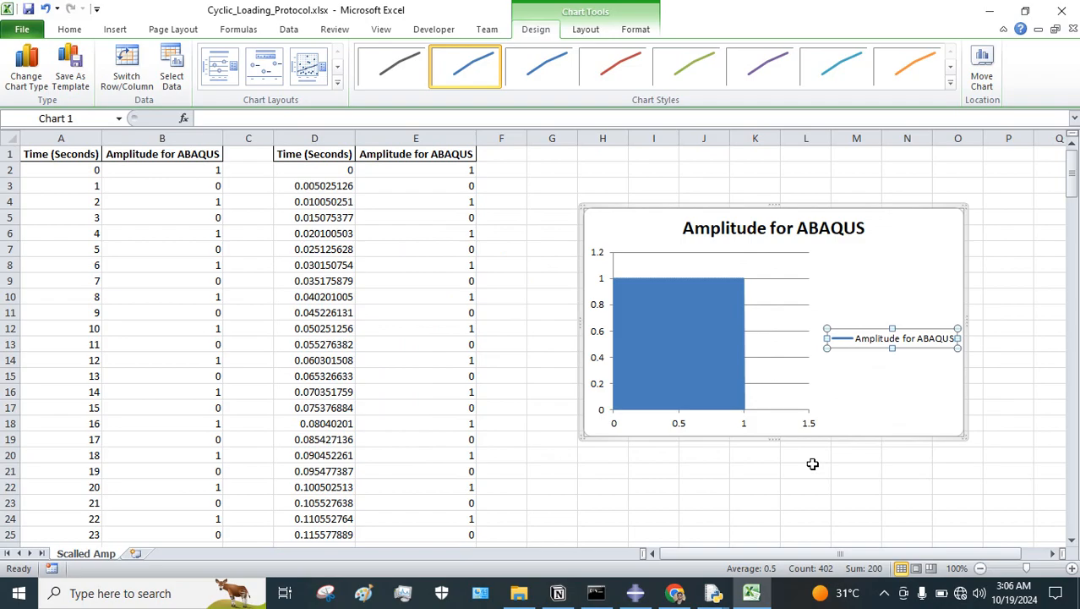
key(Delete)
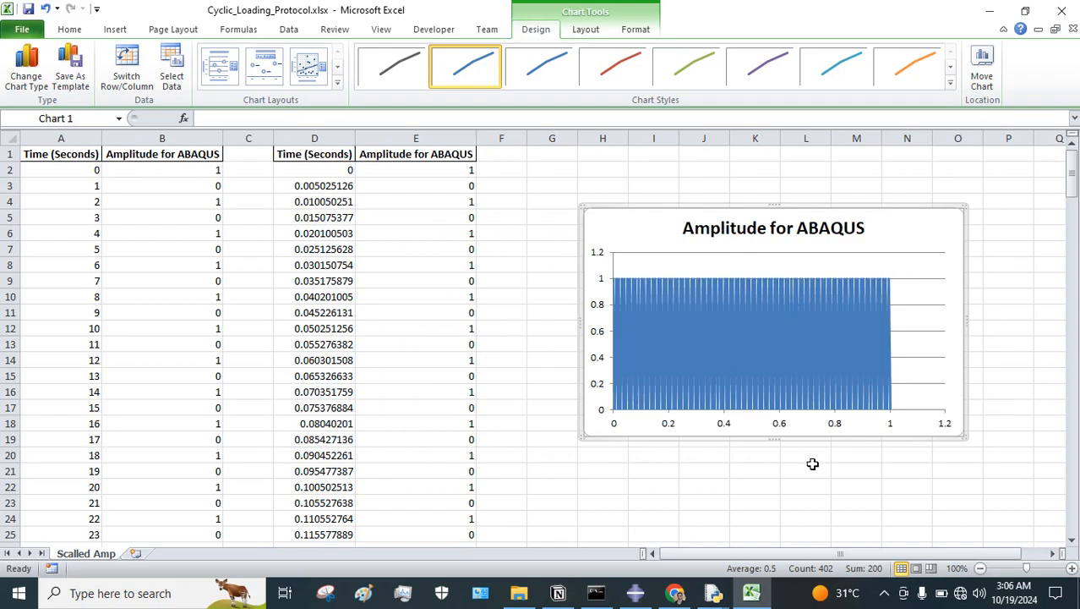
Widen the amplitude chart on both sides to about 8.16 inches.
click(972, 325)
click(958, 319)
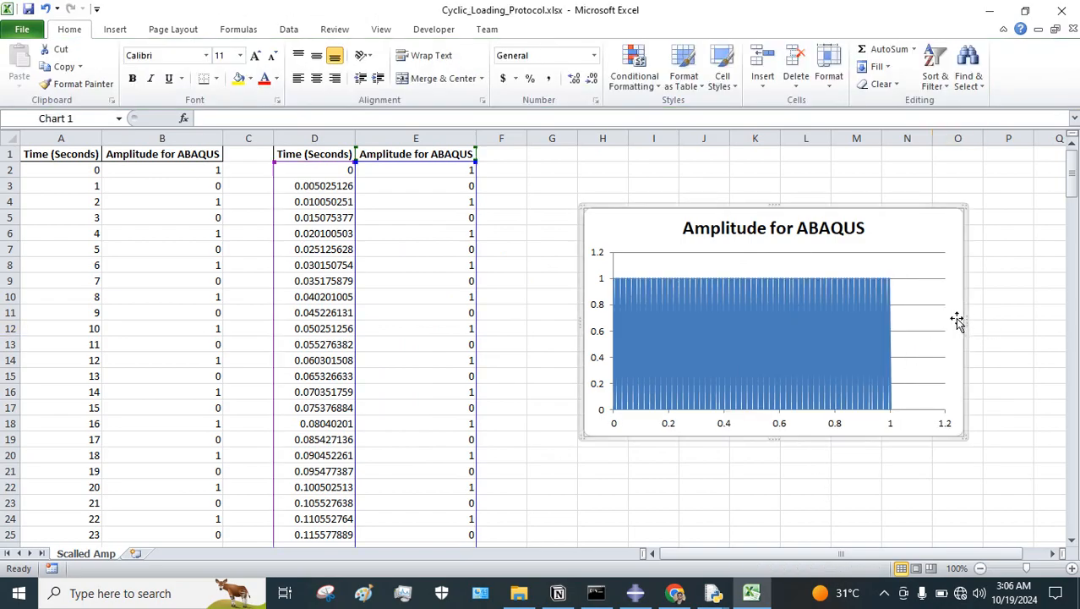
drag(966, 316, 1049, 315)
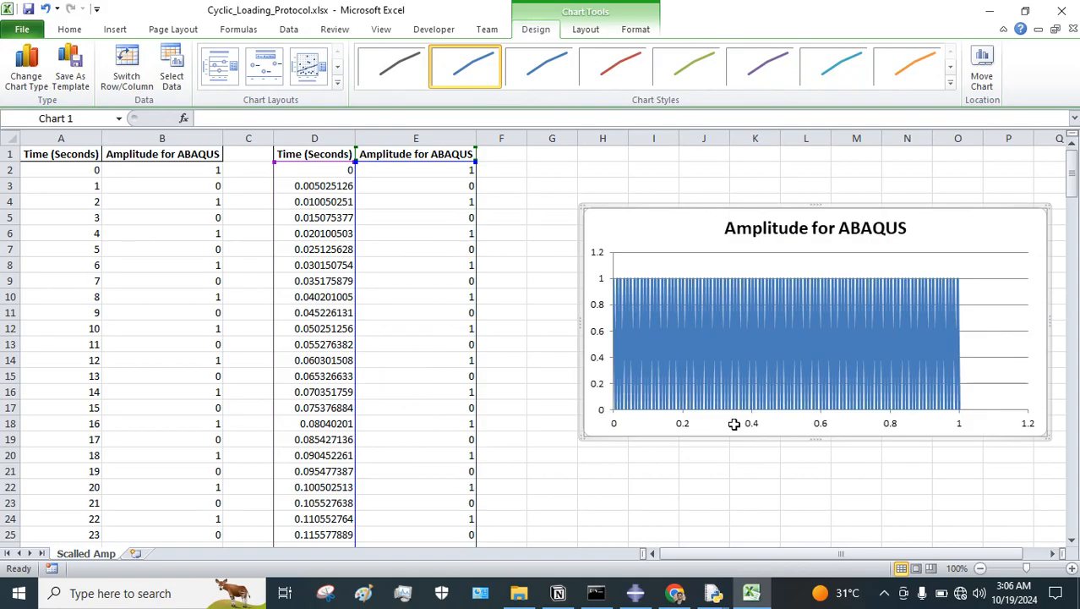
drag(710, 554, 841, 554)
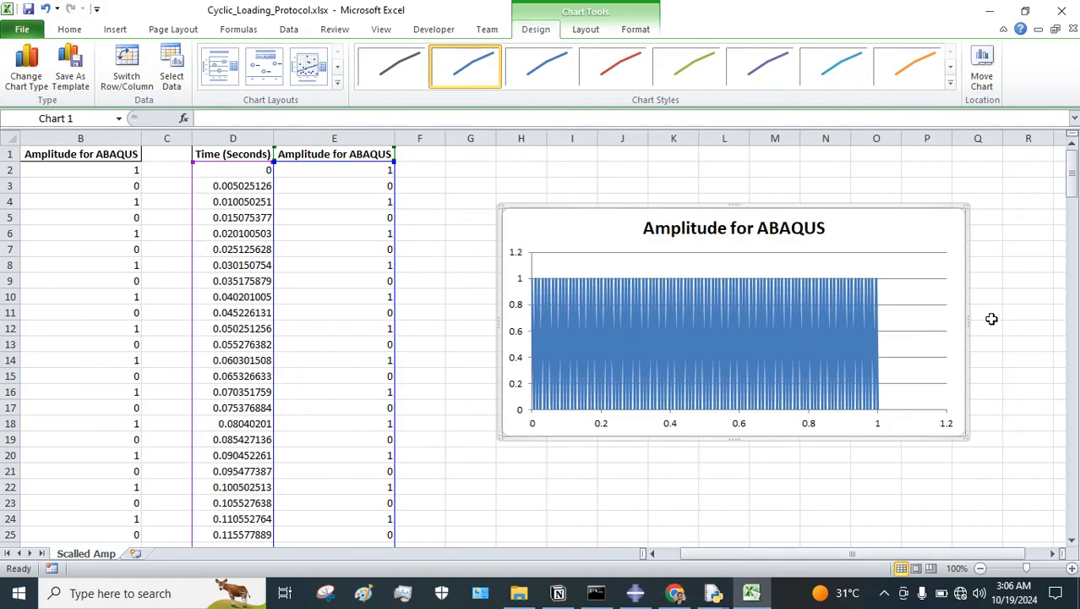
drag(968, 322, 1050, 320)
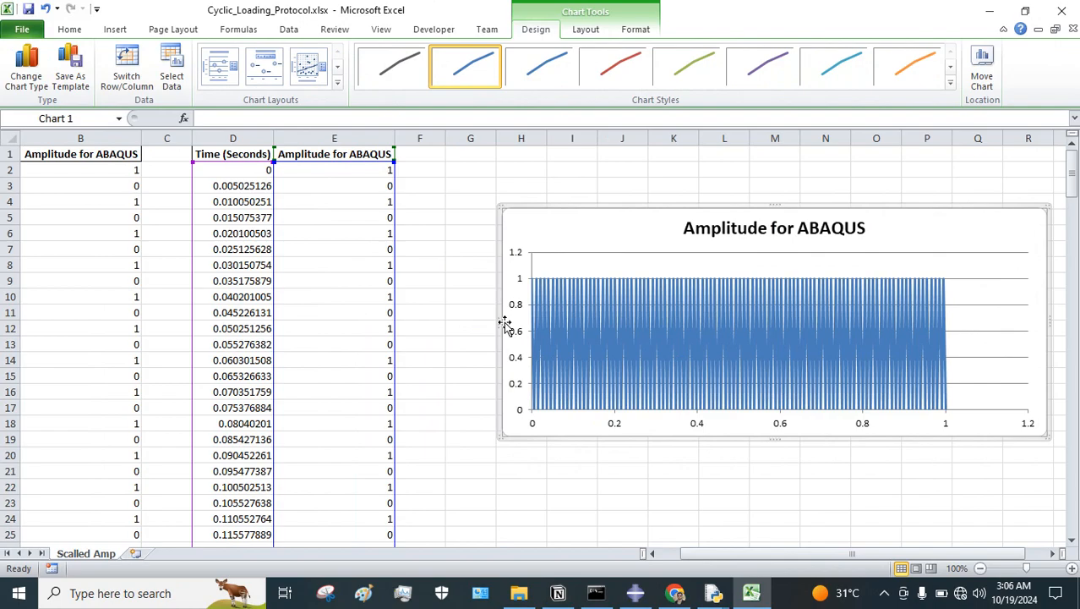
drag(501, 321, 424, 319)
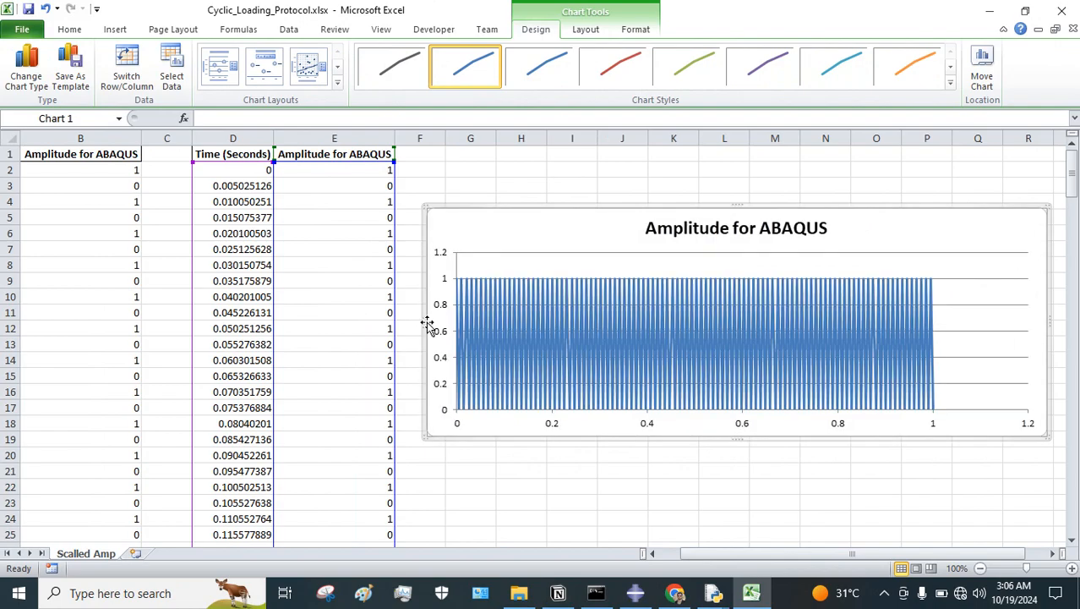
Set the line weight of the chart's amplitude series to ½ pt.
click(501, 505)
click(495, 321)
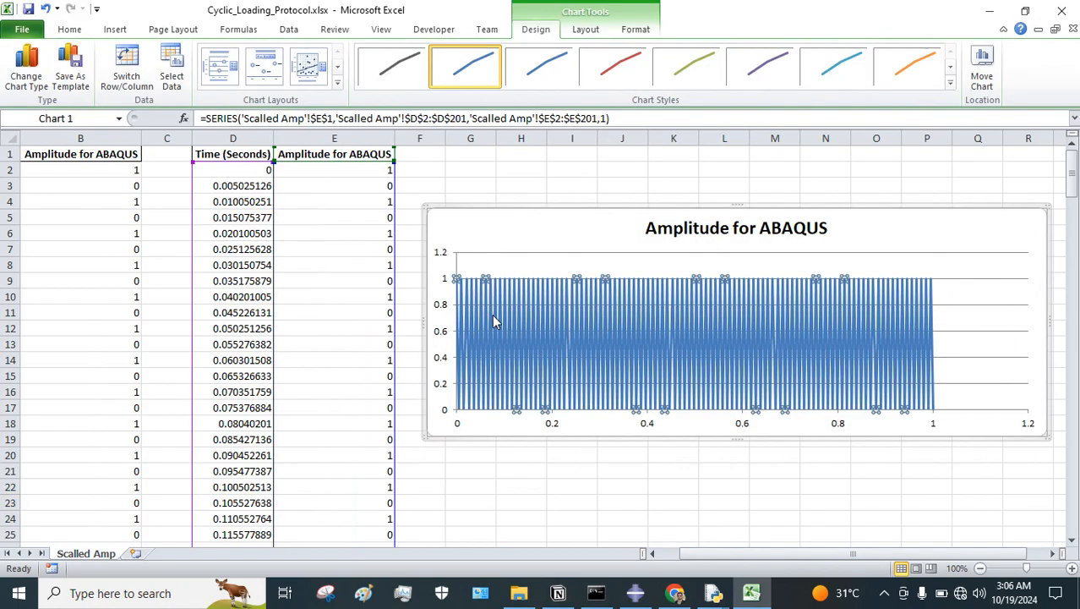
click(645, 30)
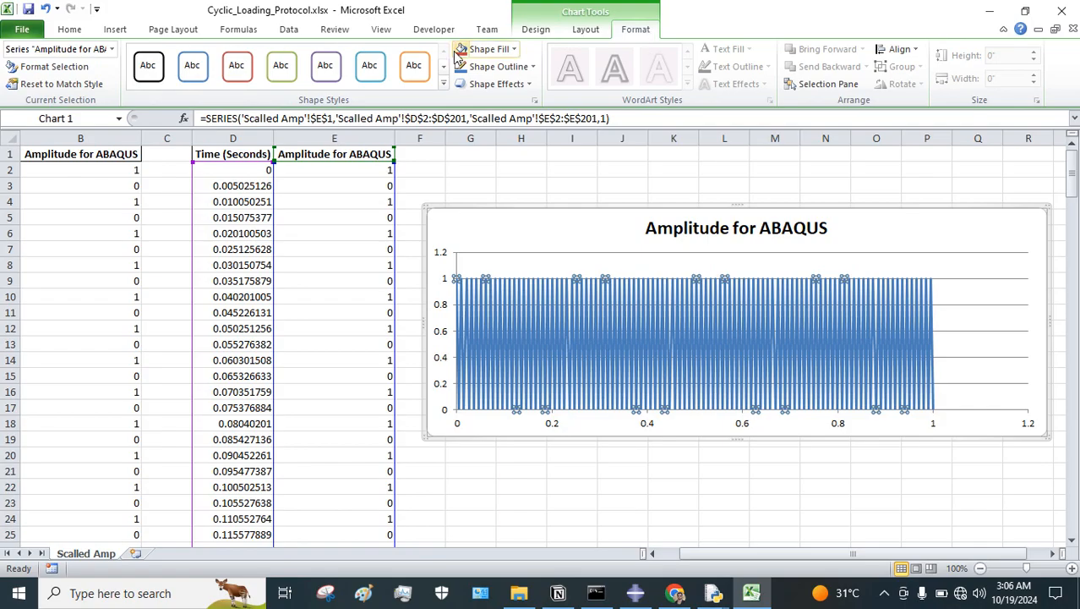
click(486, 66)
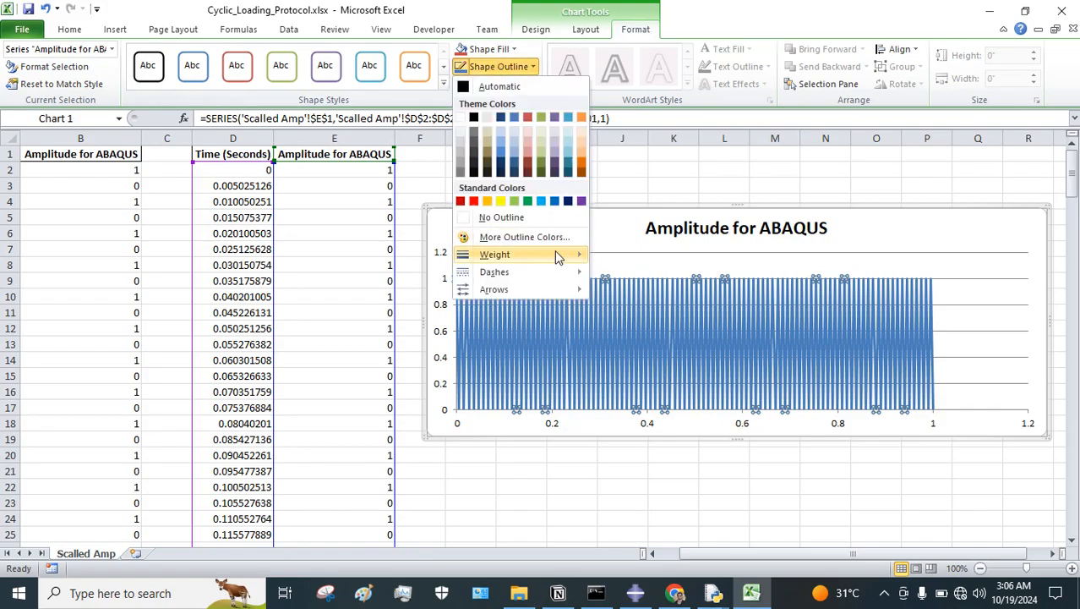
mouse_move(556, 250)
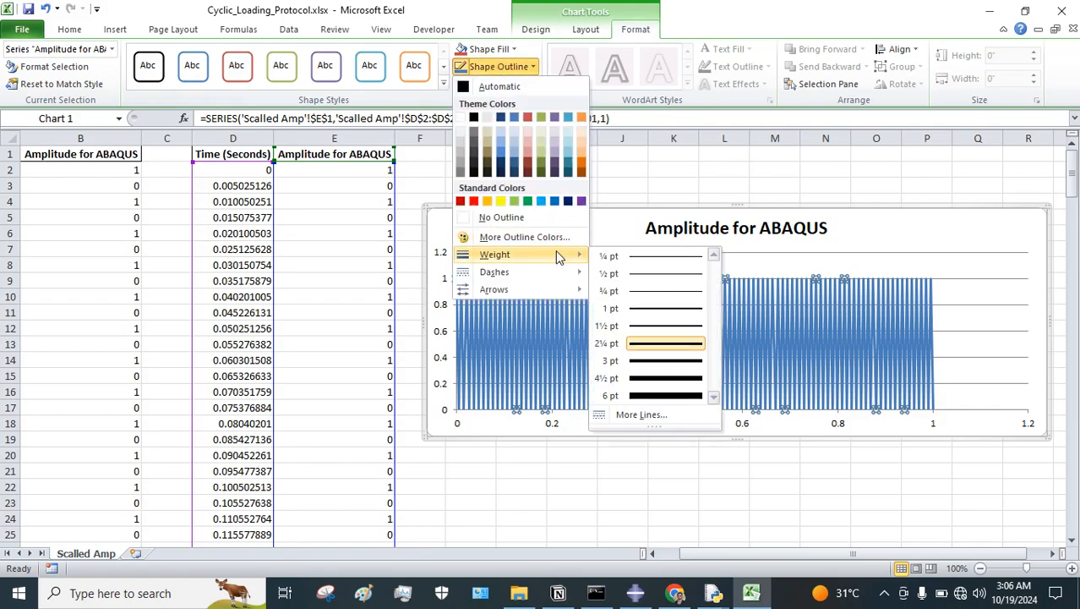
click(649, 275)
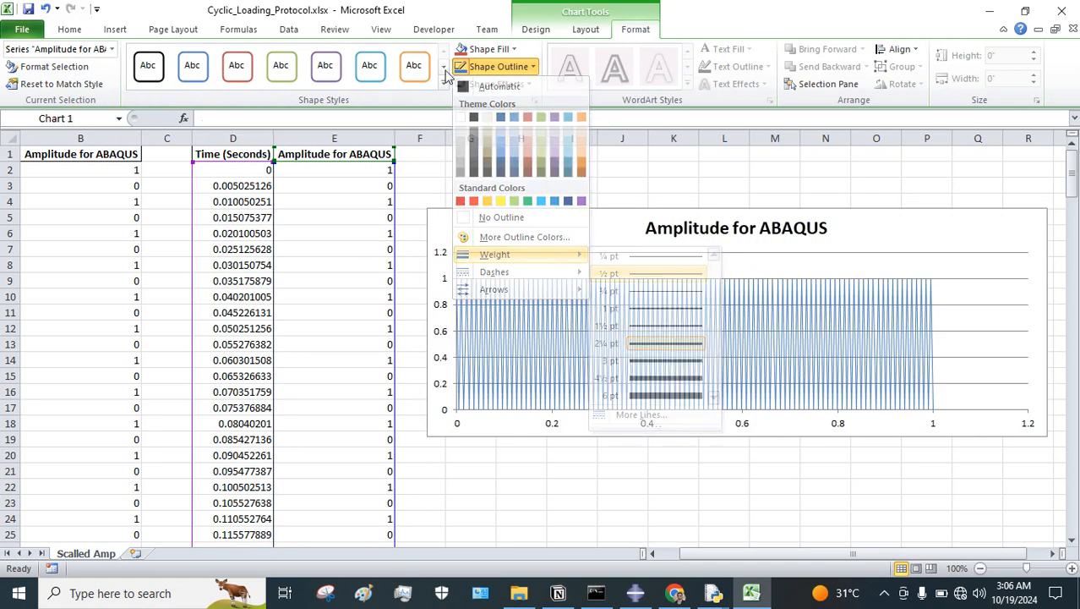
Change the amplitude series outline colour to Black, Text 1 and deselect the chart.
click(503, 53)
mouse_move(561, 253)
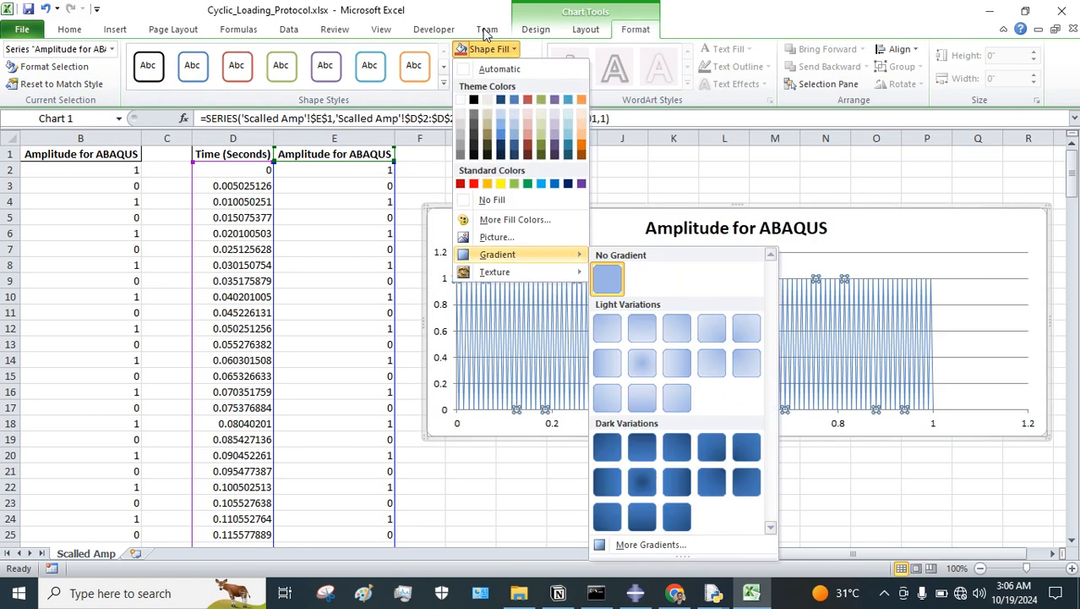
click(494, 67)
click(494, 66)
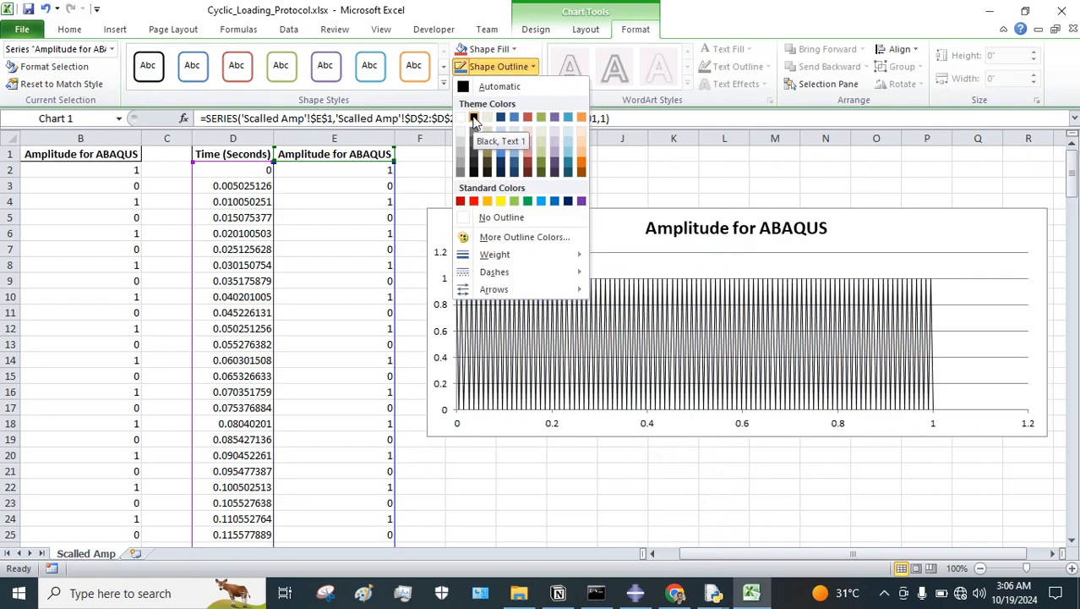
click(475, 120)
click(580, 215)
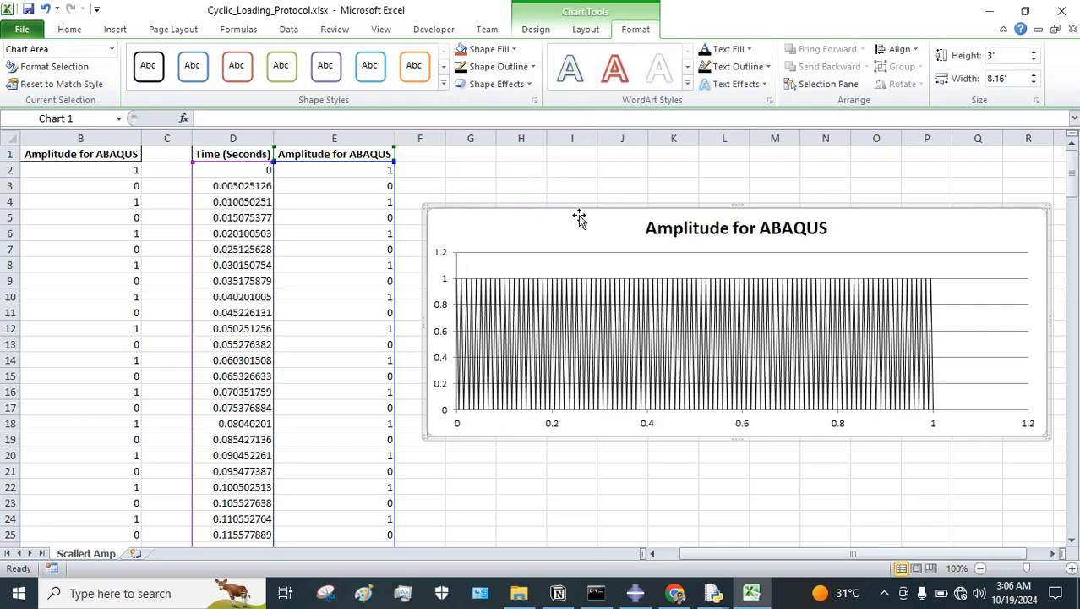
click(587, 142)
click(668, 181)
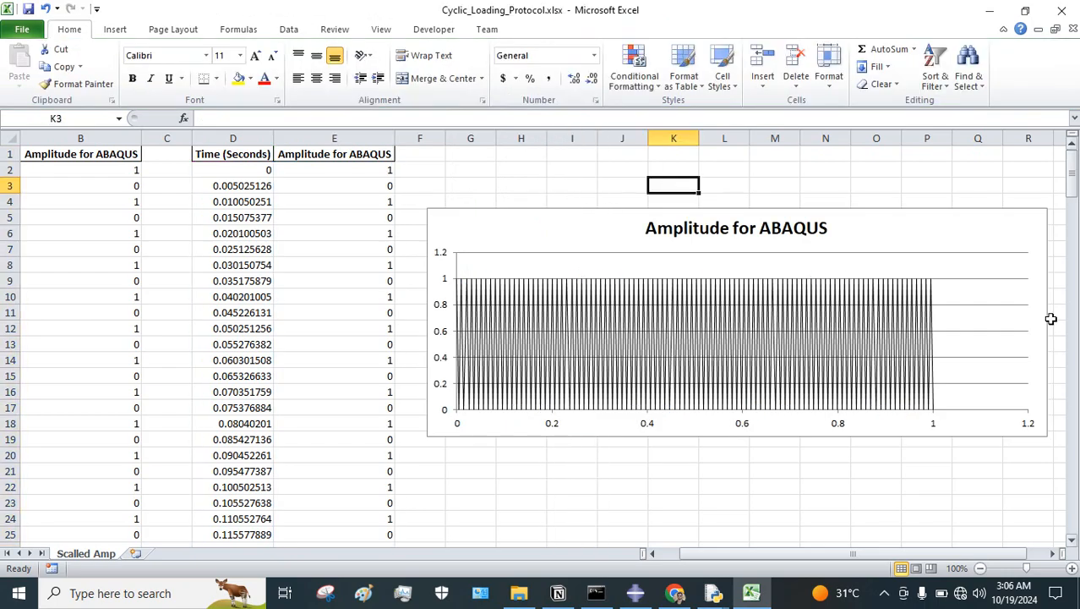
Delete the horizontal gridlines from the amplitude chart.
click(1006, 310)
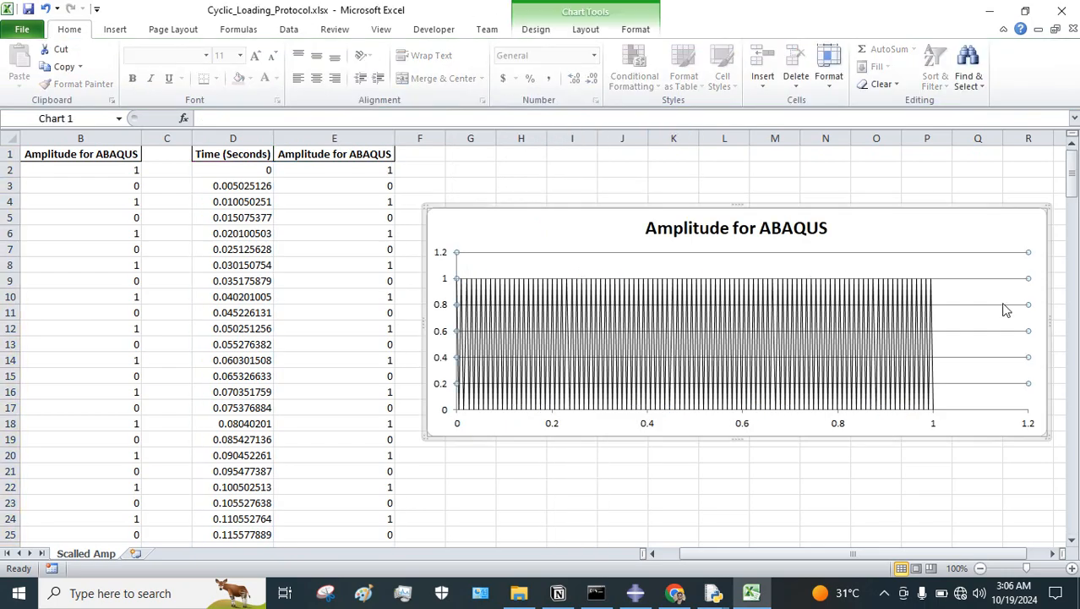
key(Delete)
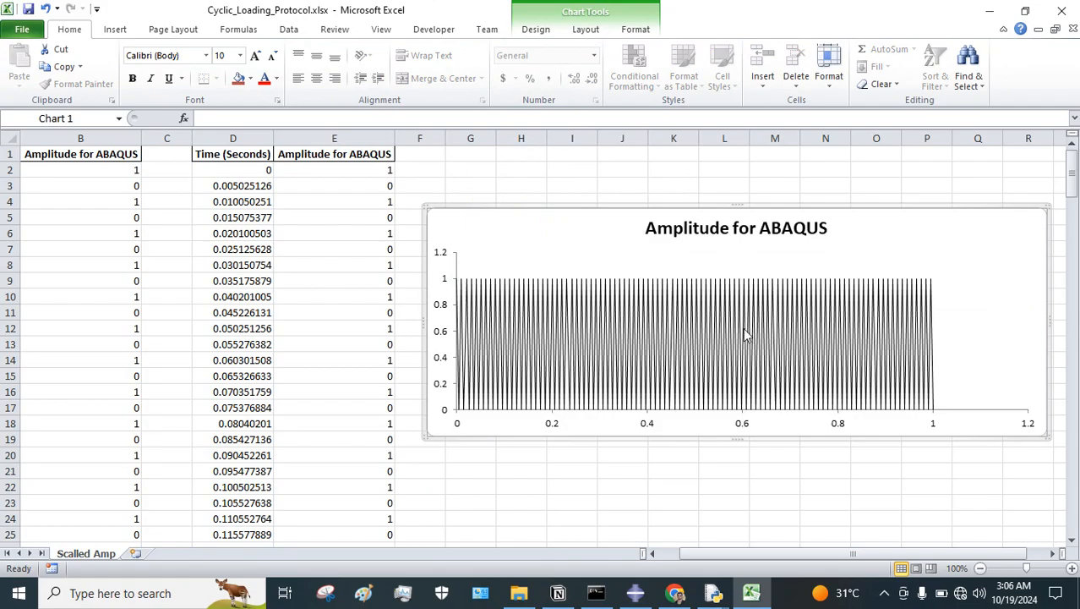
mouse_move(745, 334)
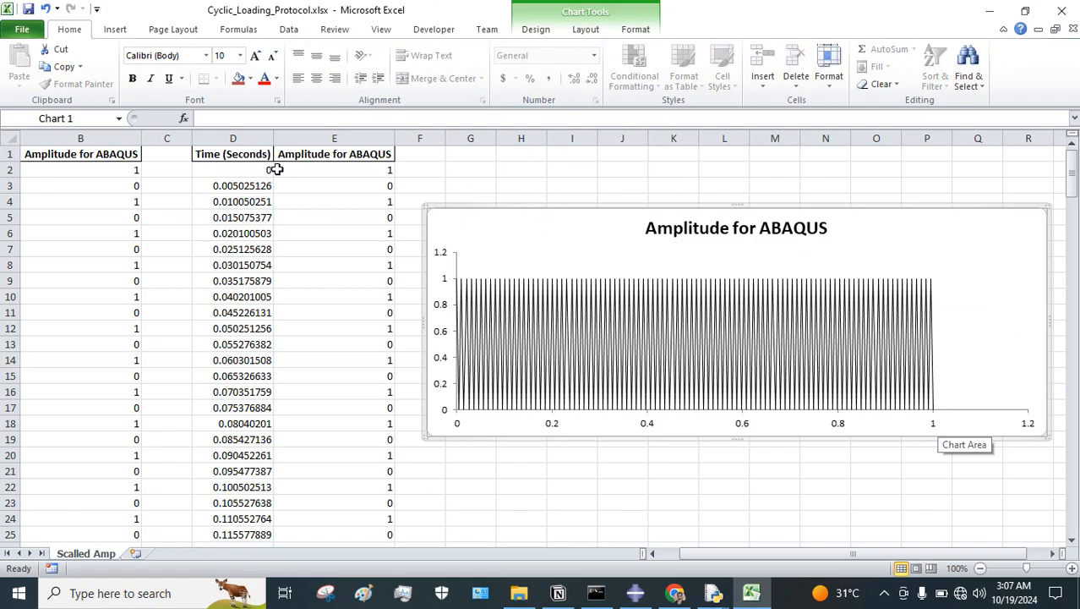
Copy the scaled time and amplitude values in D2:E201 without their headers.
drag(250, 155, 303, 165)
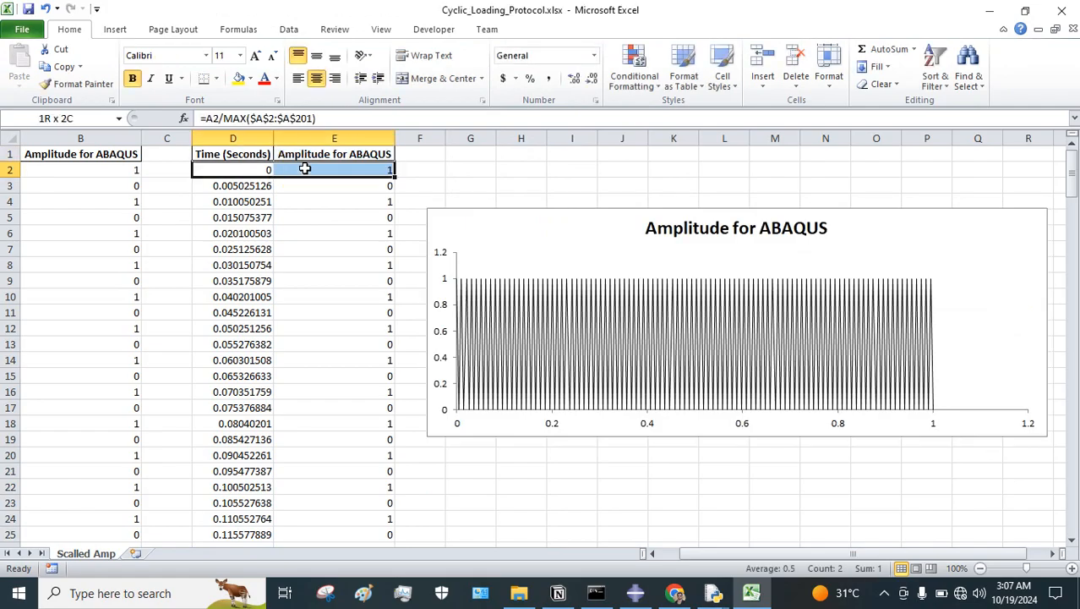
key(ctrl+shift+Down)
key(ctrl+c)
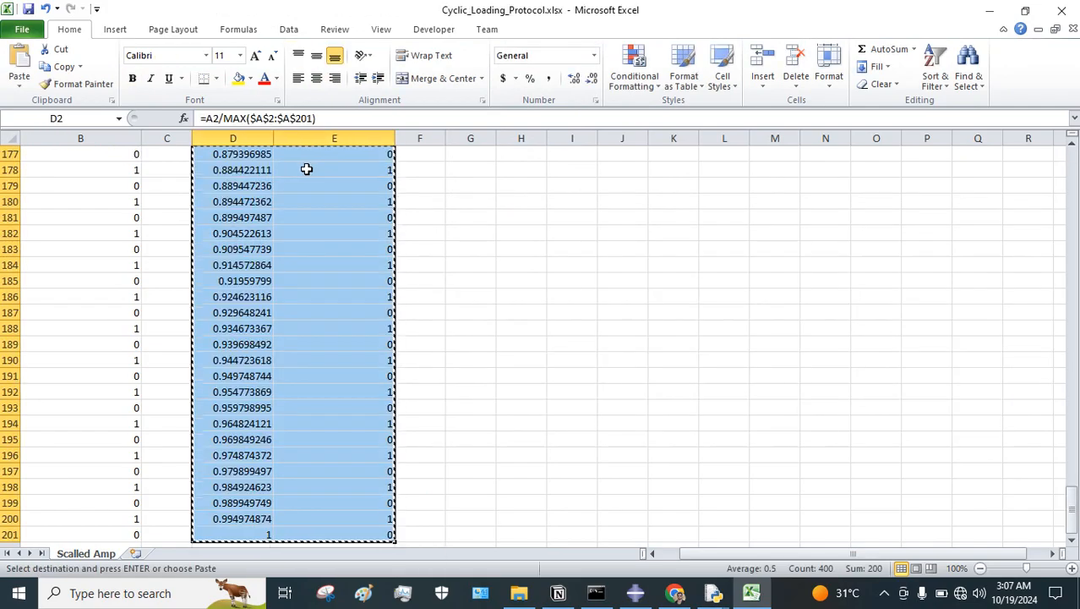
Switch to Abaqus/CAE, paste the copied values into the Repititive Loading-From eBook amplitude table from the first row, and accept the amplitude.
key(alt+Tab)
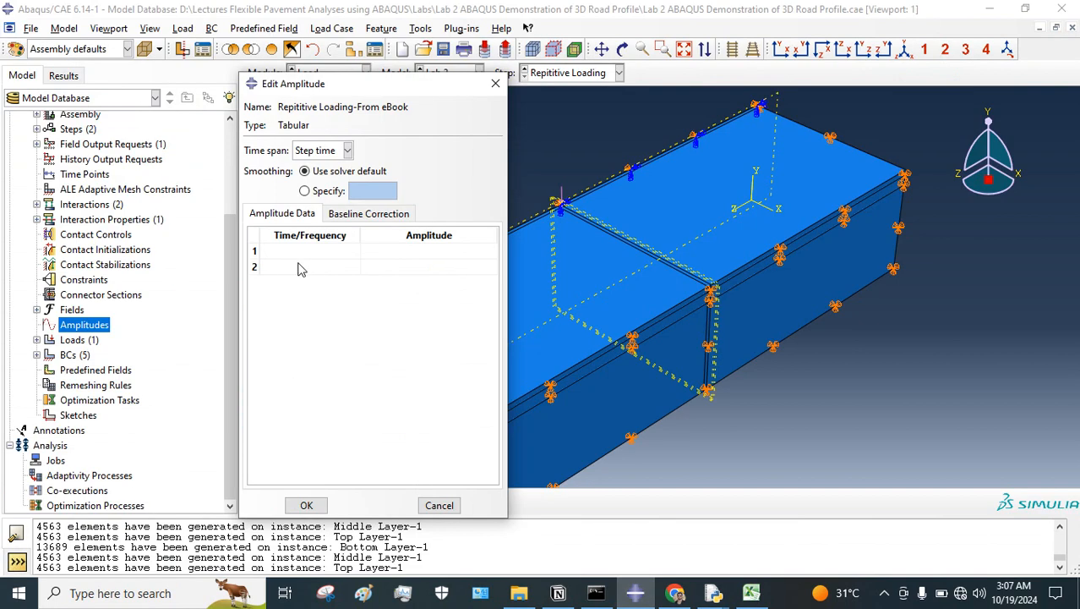
click(305, 251)
key(ctrl+v)
drag(490, 249, 493, 463)
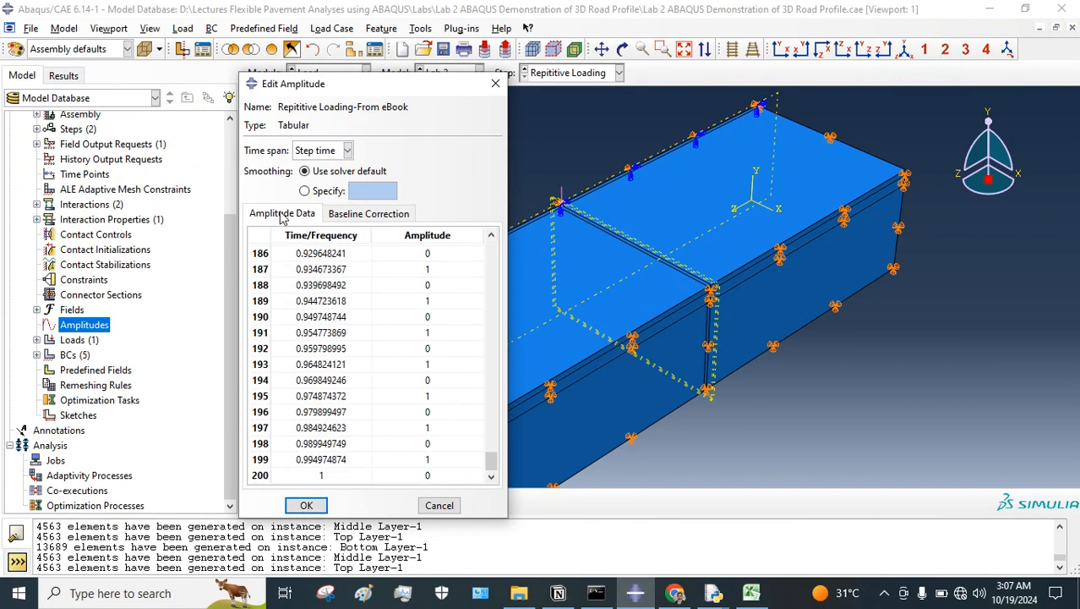
click(313, 507)
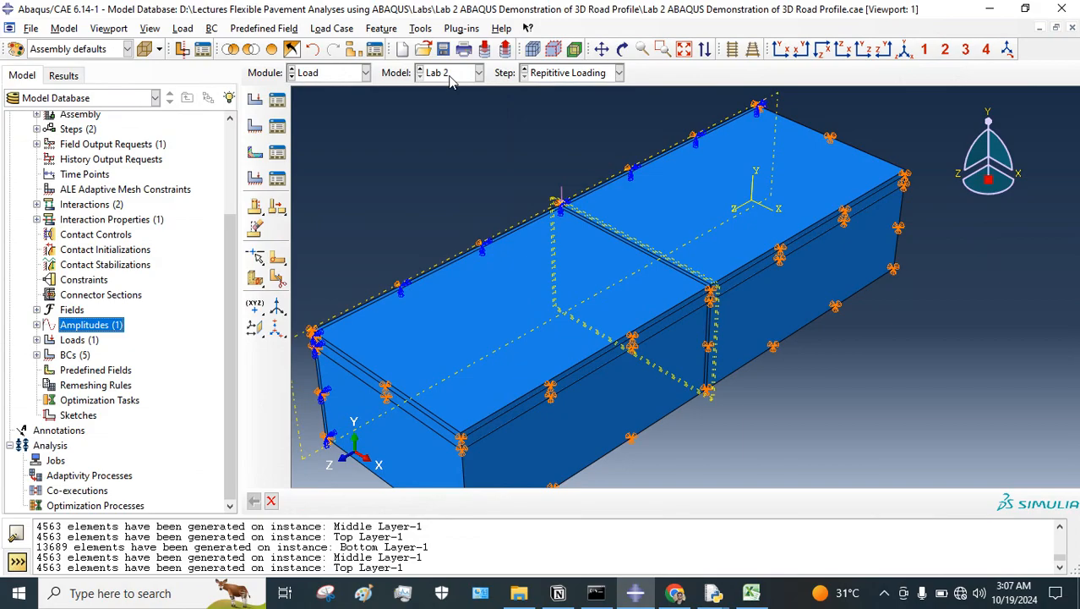
Plot the Repititive Loading-From eBook amplitude with the Amplitude Plotter, inspect the curve, and close the plotter.
click(417, 30)
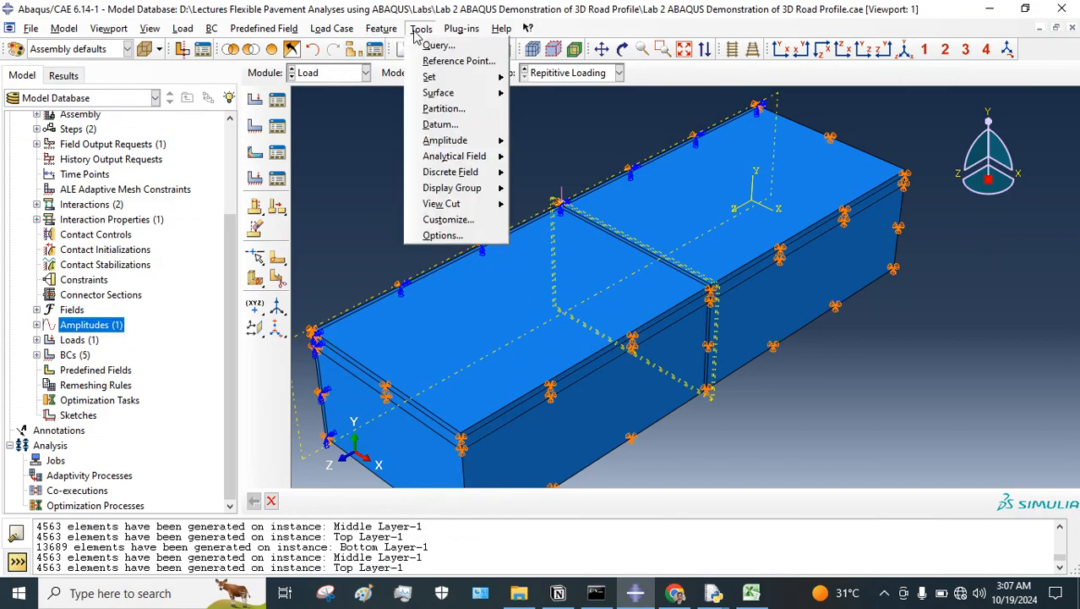
mouse_move(462, 29)
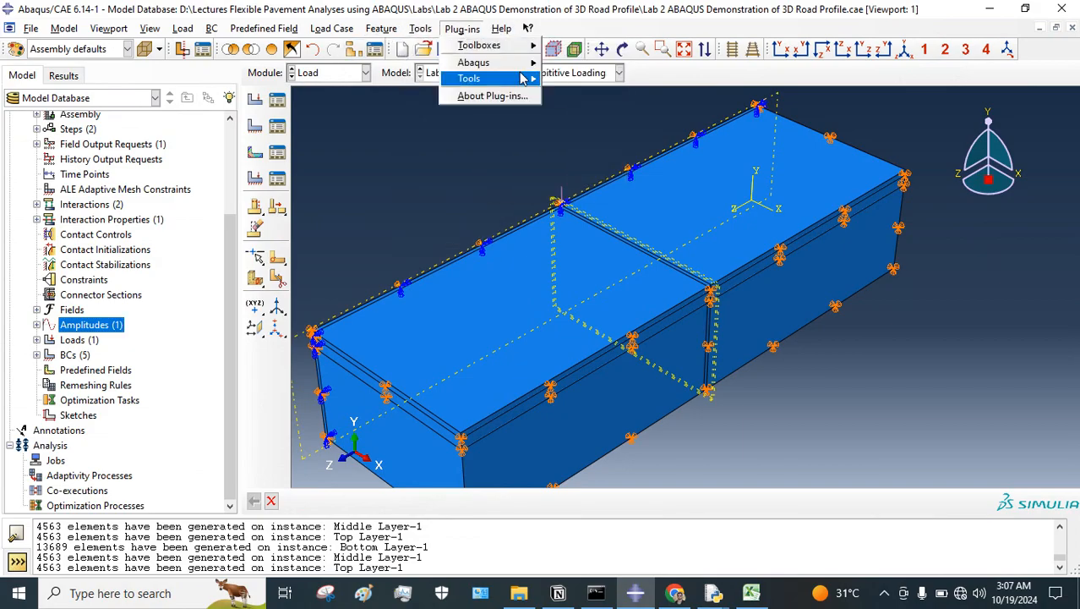
mouse_move(524, 77)
click(541, 162)
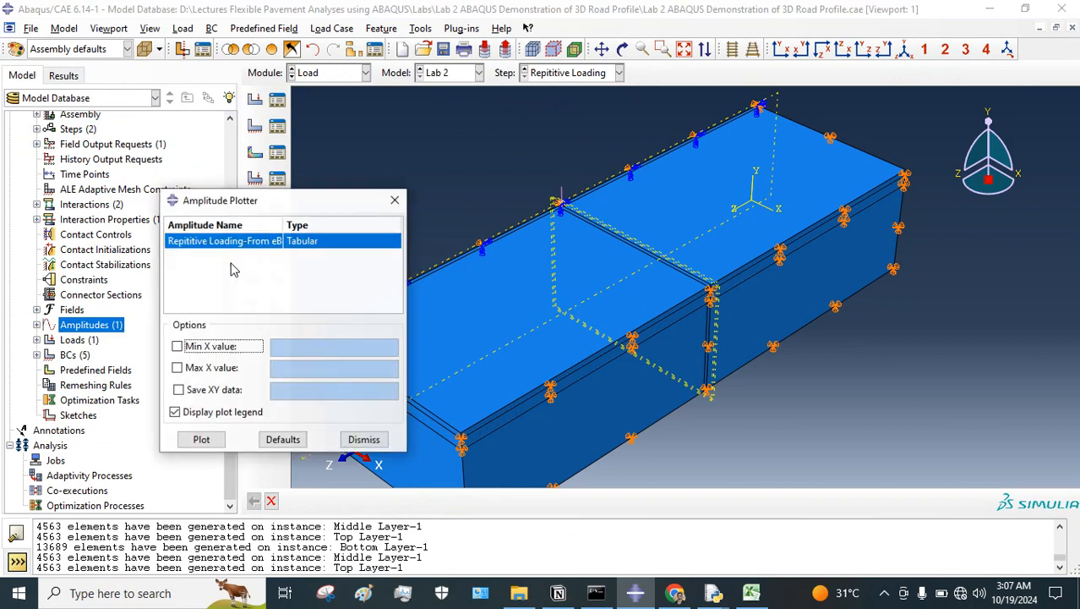
click(213, 440)
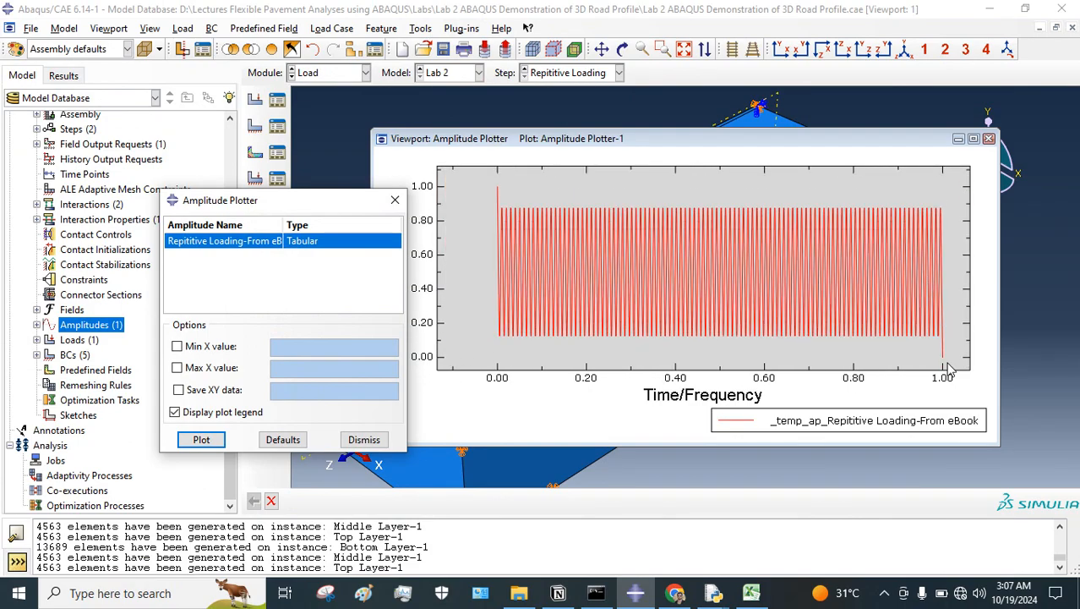
scroll(629, 262, down, 2)
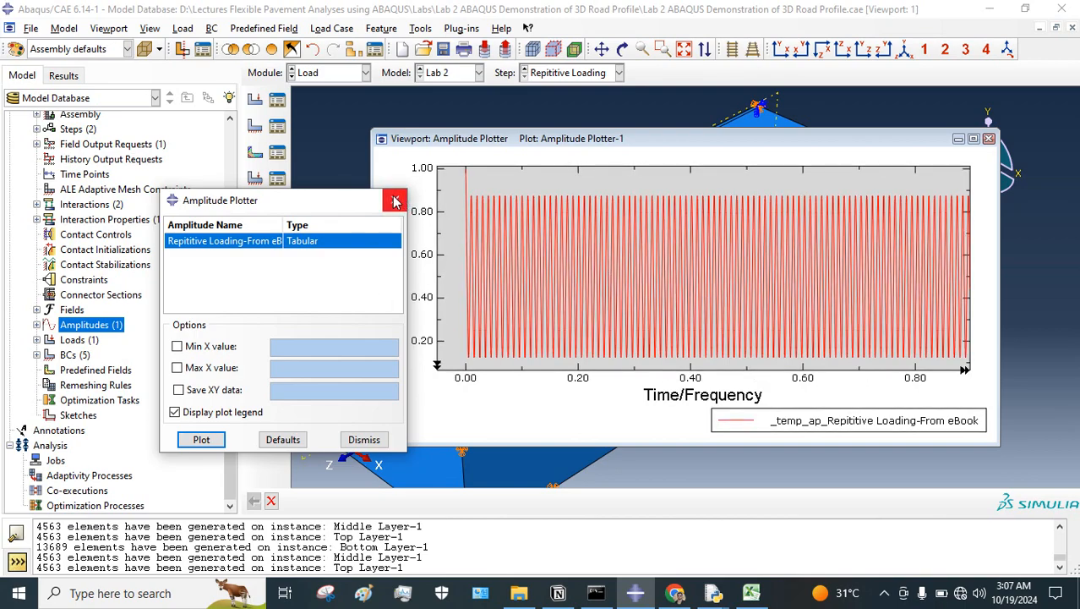
click(395, 199)
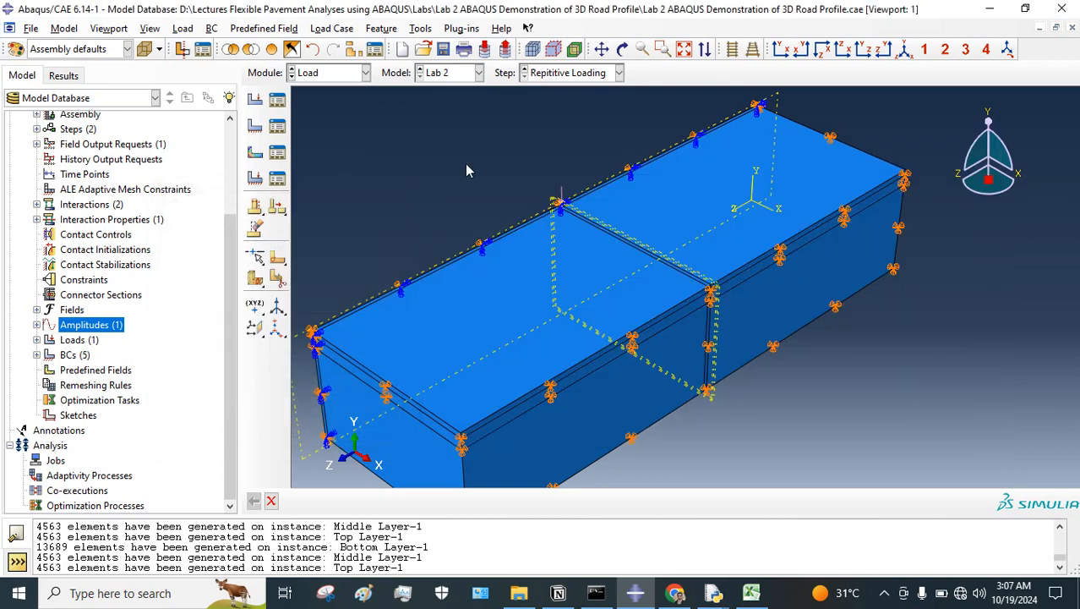
Switch to Excel, clear the previous copy selection, and copy the first non-zero scaled time value in D3.
click(751, 592)
drag(1071, 499, 1071, 170)
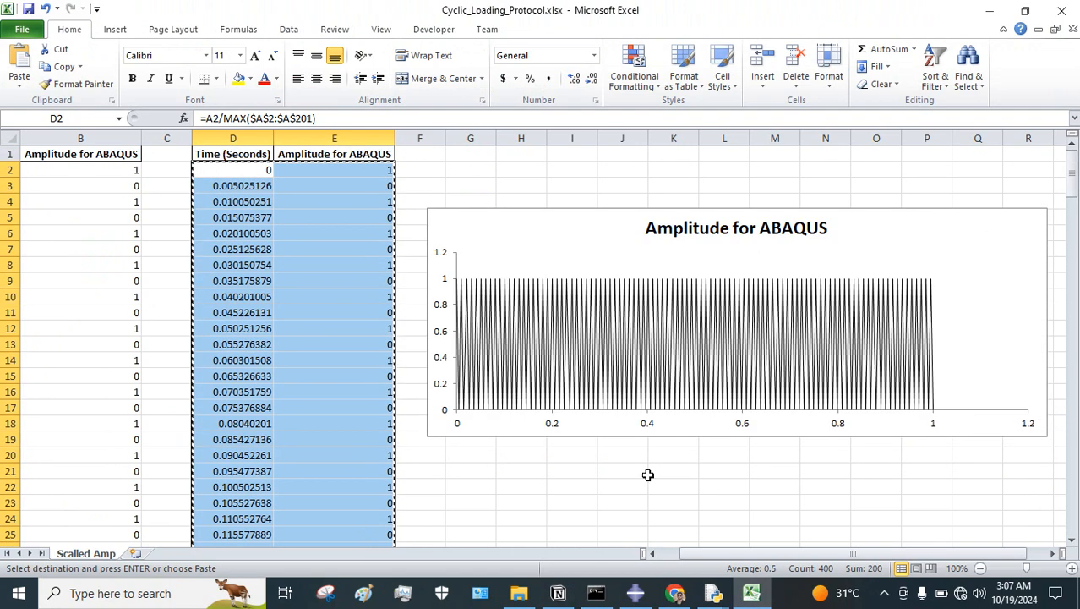
click(591, 483)
key(Escape)
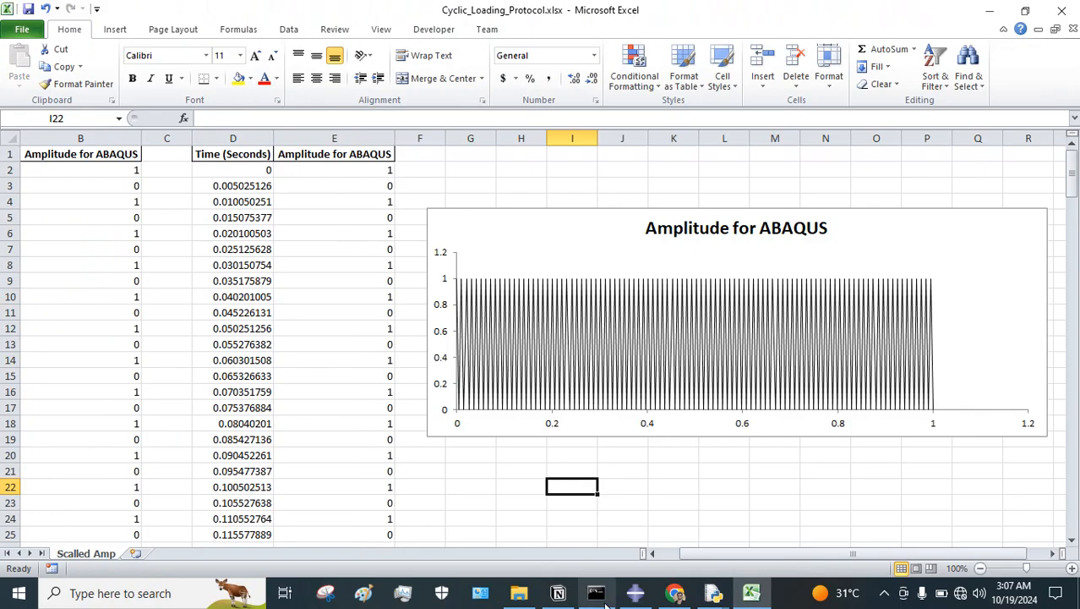
click(635, 592)
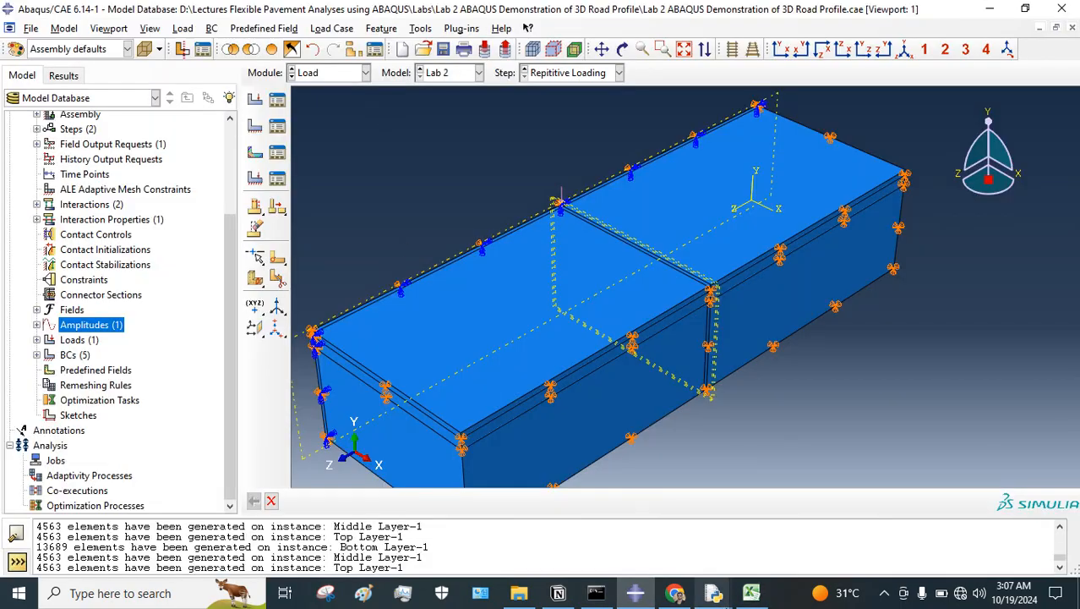
mouse_move(714, 592)
click(651, 553)
click(751, 592)
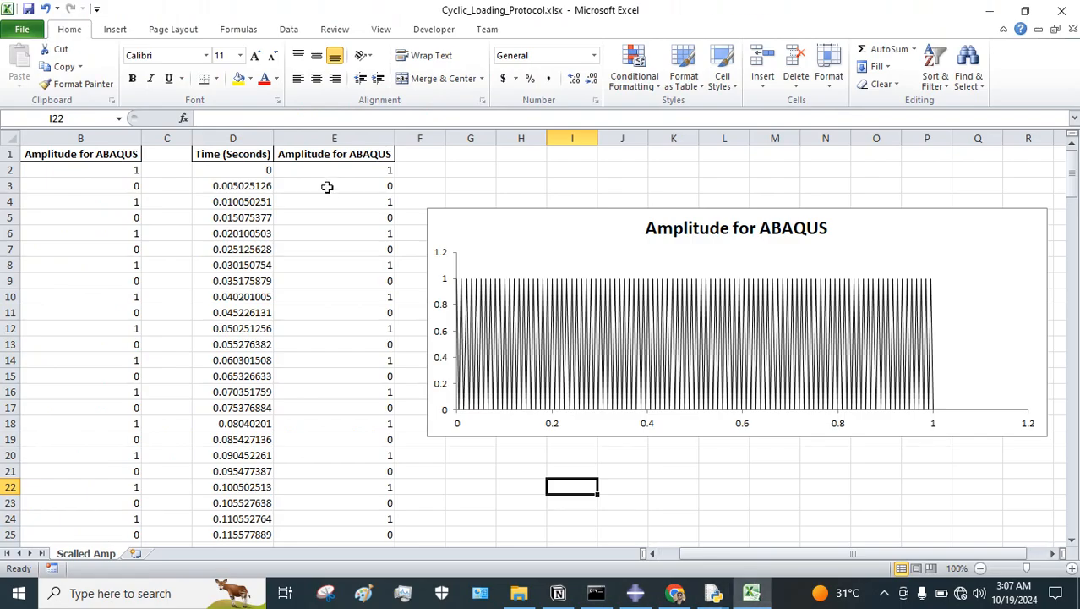
click(210, 189)
key(ctrl+c)
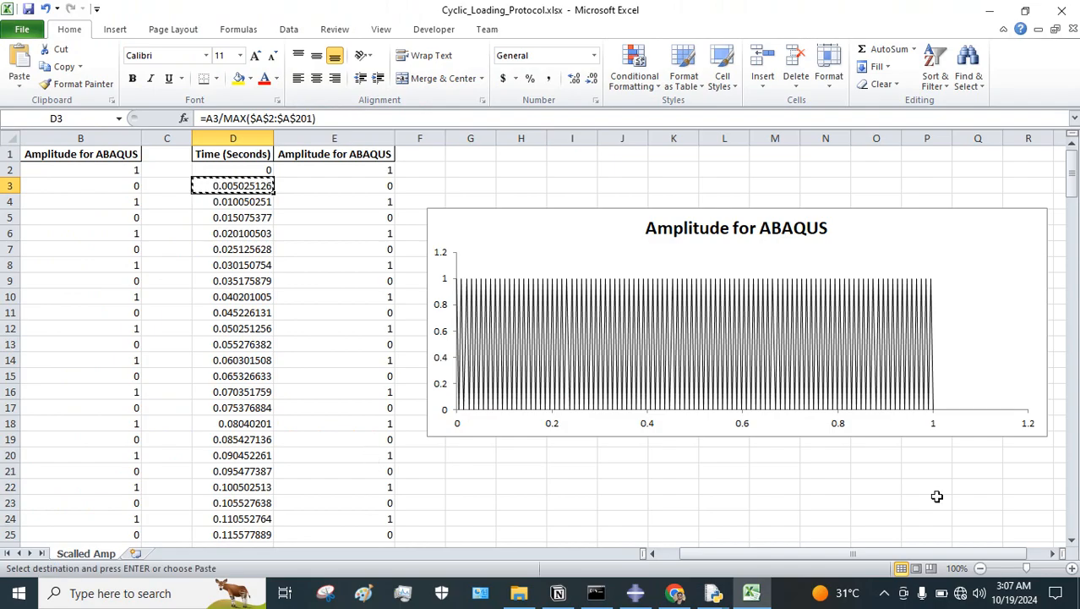
Switch to Abaqus/CAE and open the incrementation settings of the Repititive Loading step in the Step module.
click(634, 593)
click(359, 74)
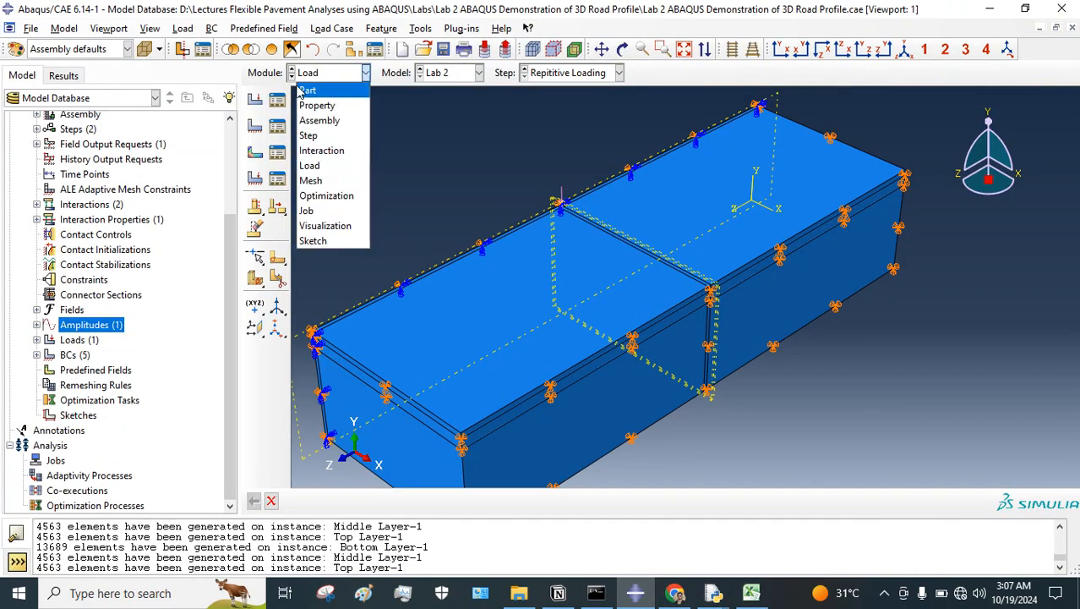
click(321, 138)
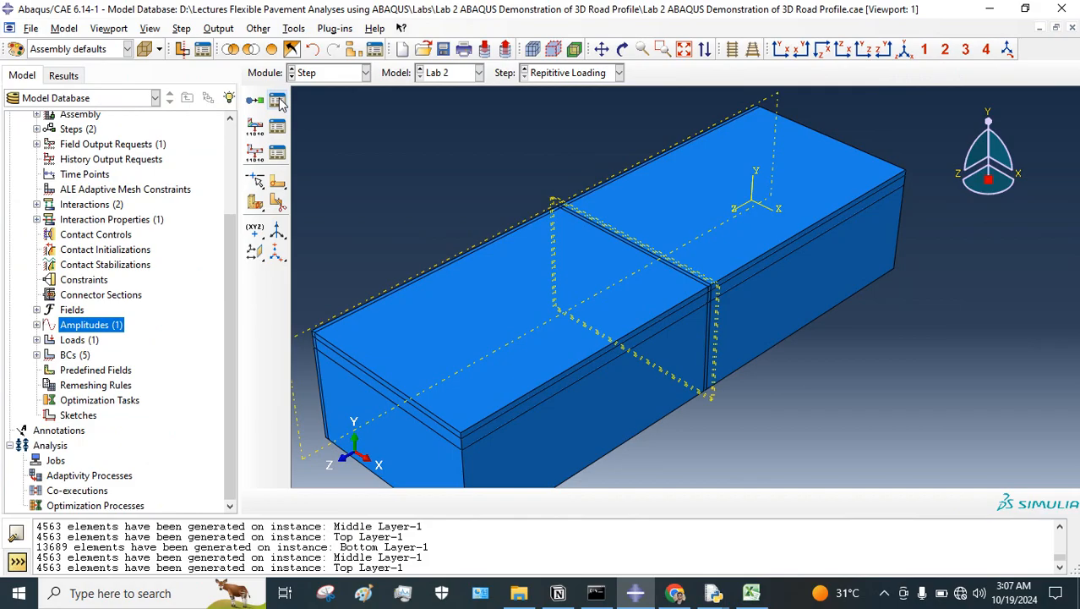
click(279, 101)
click(201, 411)
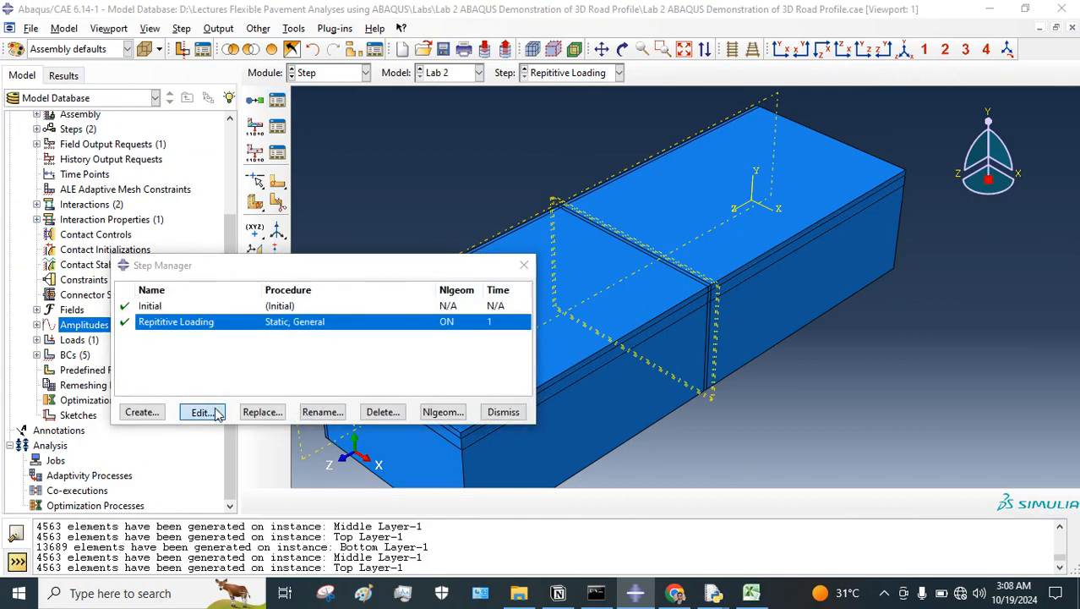
click(607, 97)
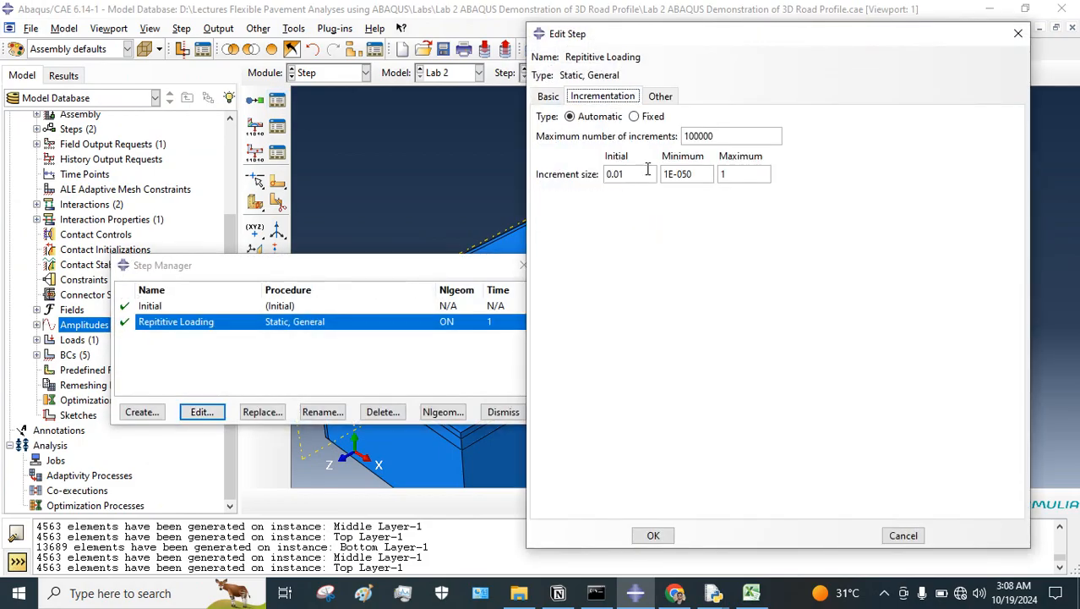
Set the Repititive Loading step's initial and maximum increment sizes to 0.005025126, accept the edit and close the Step Manager.
drag(648, 173, 559, 180)
key(ctrl+v)
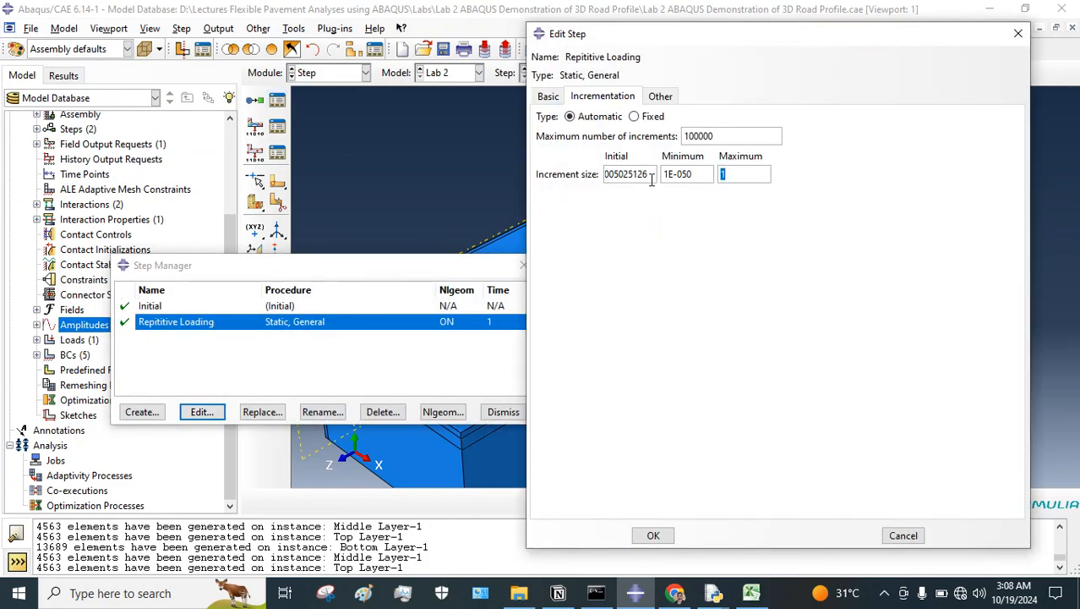
key(ctrl+v)
key(BackSpace)
key(BackSpace)
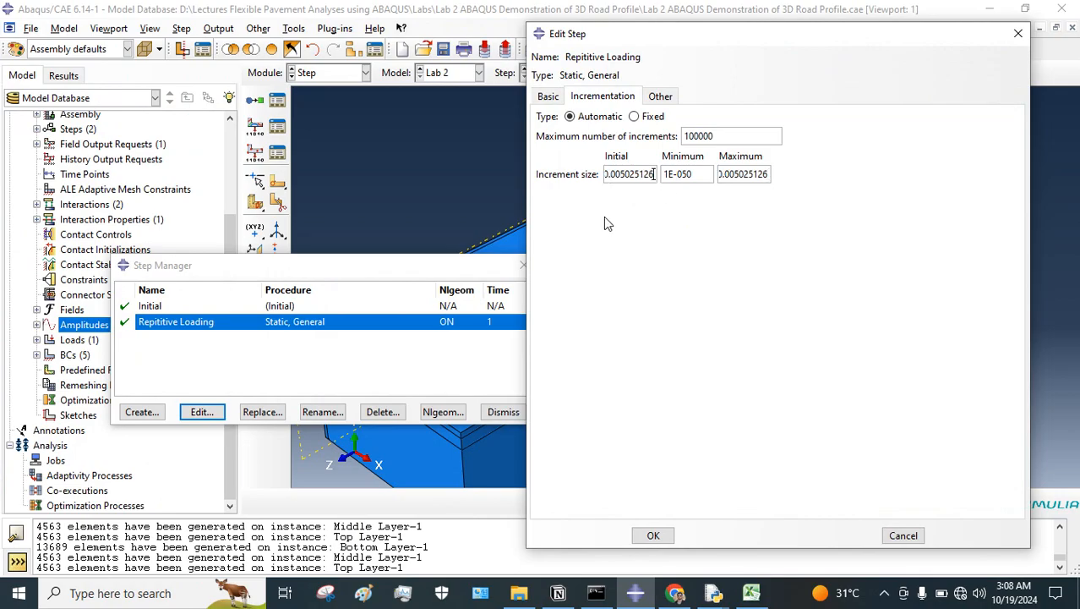
click(650, 533)
click(524, 268)
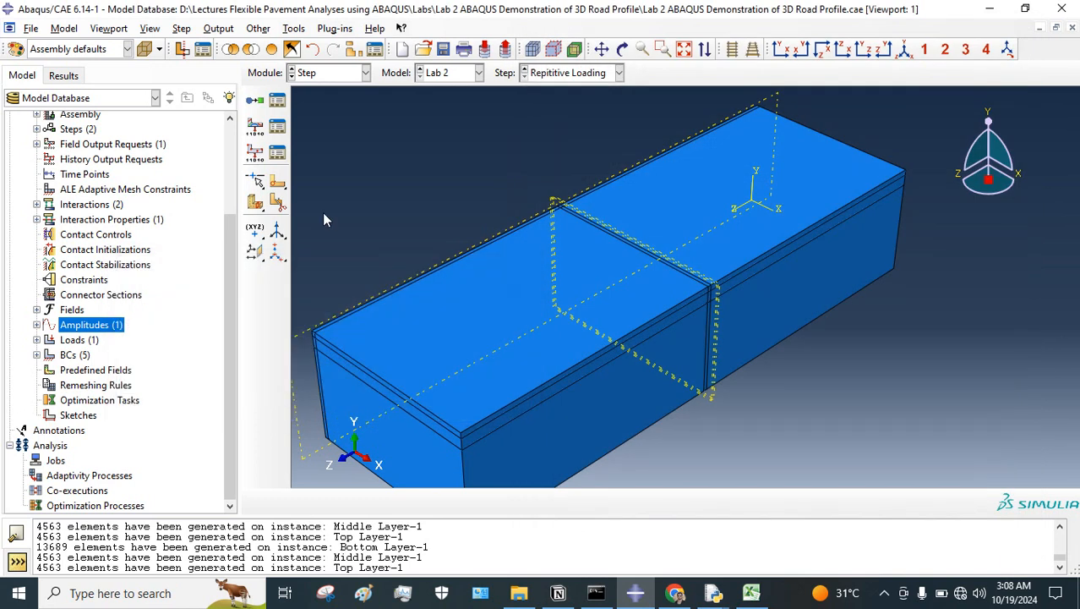
Examine the Lab 2 model in the Interaction, Load and Mesh modules, including the active step and the assembly mesh.
click(330, 75)
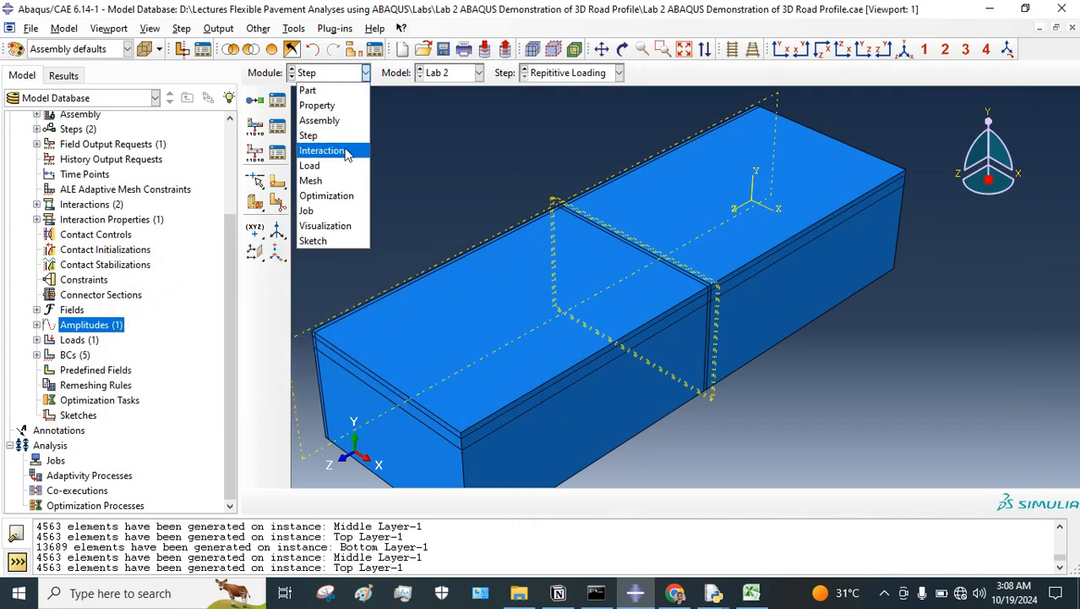
click(344, 150)
click(317, 77)
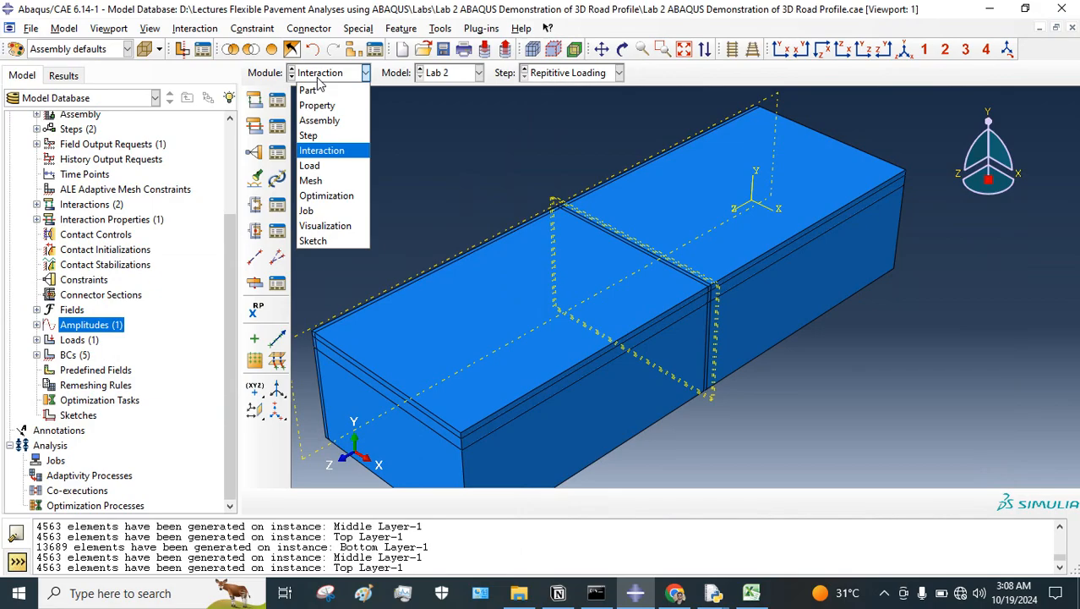
click(334, 165)
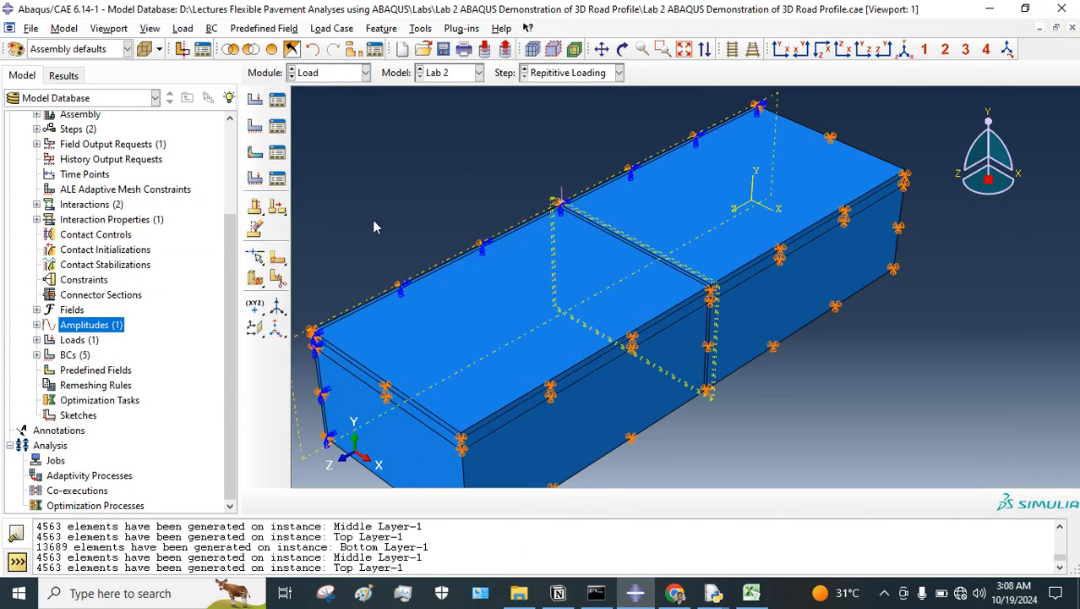
click(598, 74)
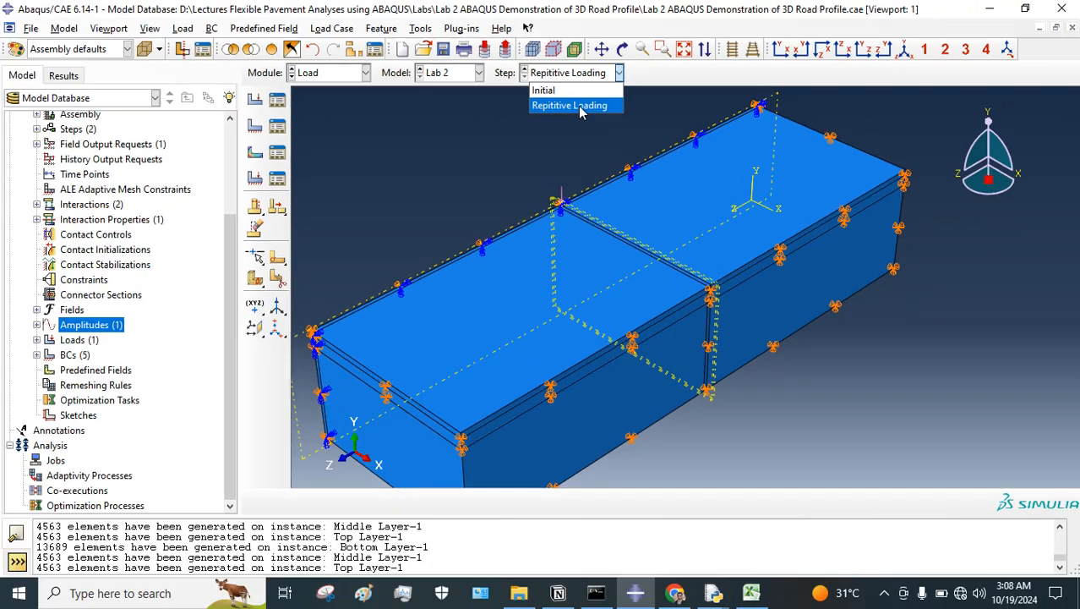
click(549, 210)
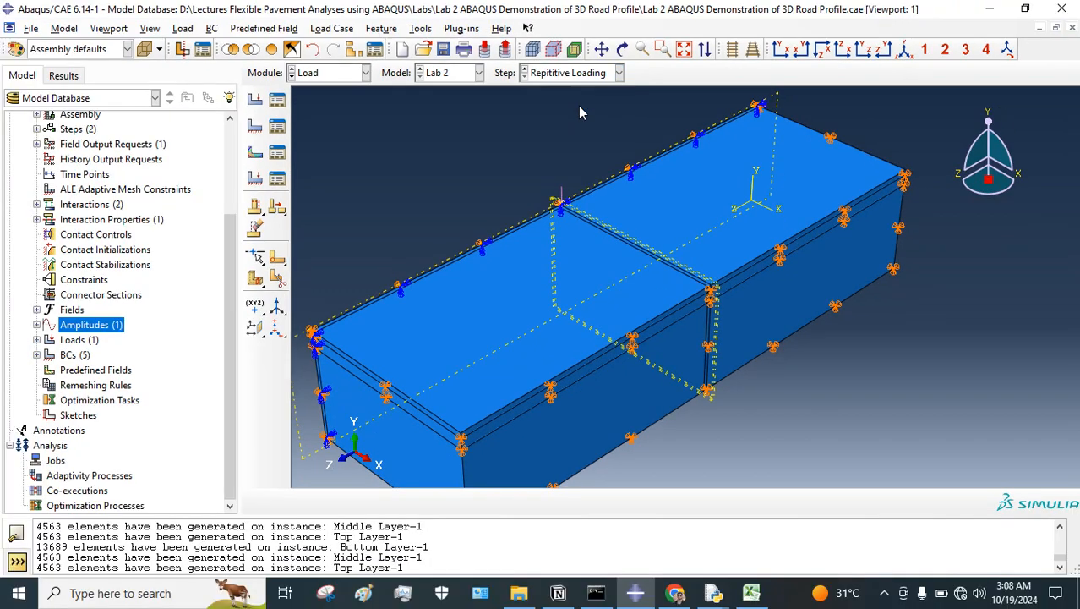
click(326, 74)
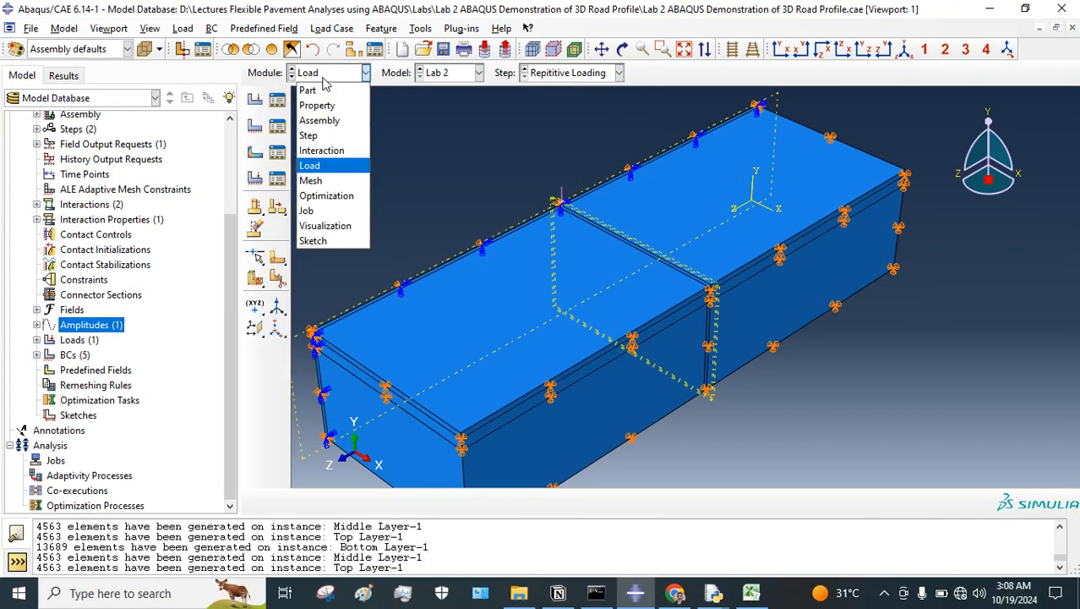
click(328, 183)
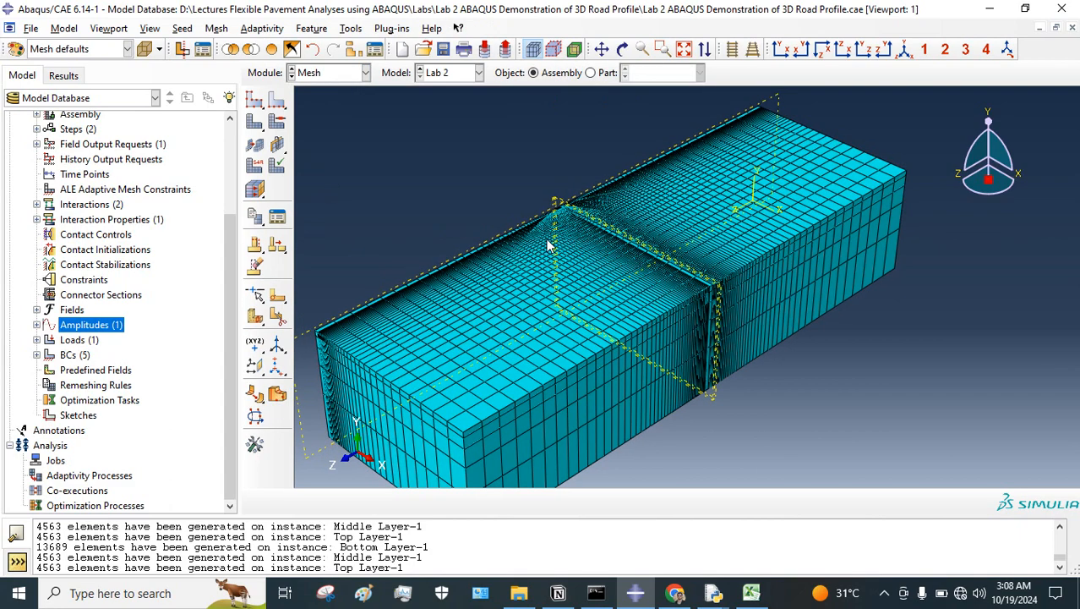
scroll(556, 183, up, 3)
scroll(652, 283, down, 3)
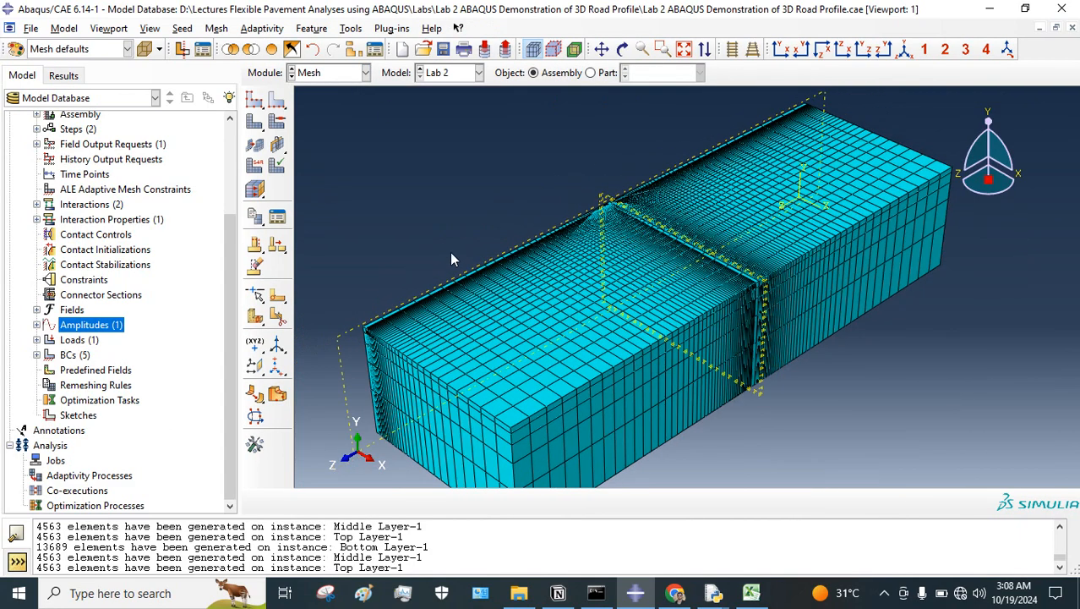
Go to the Job module and open the Job Manager.
click(314, 75)
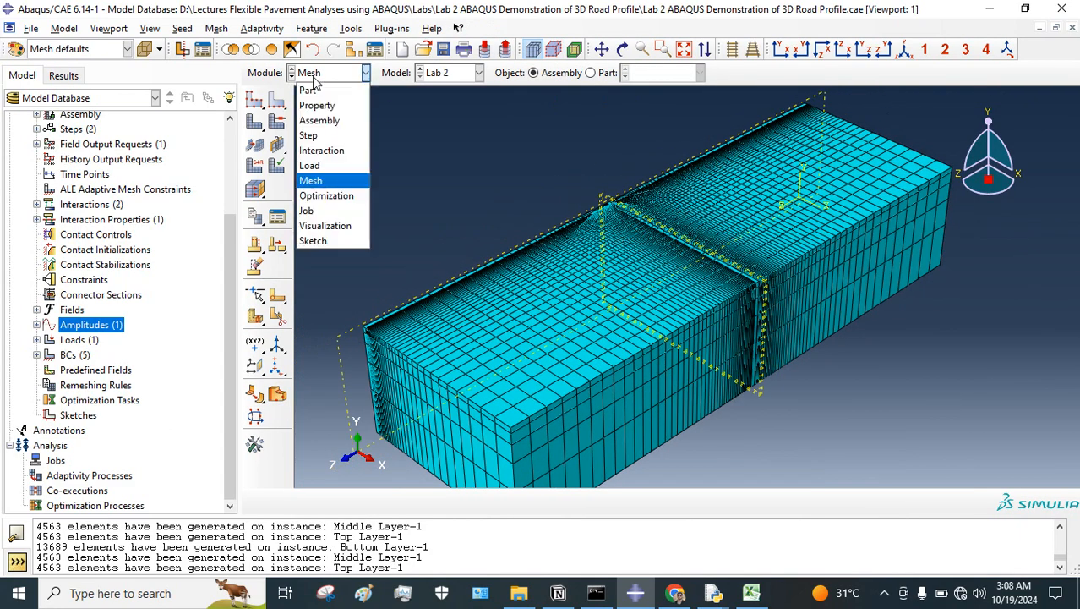
click(311, 210)
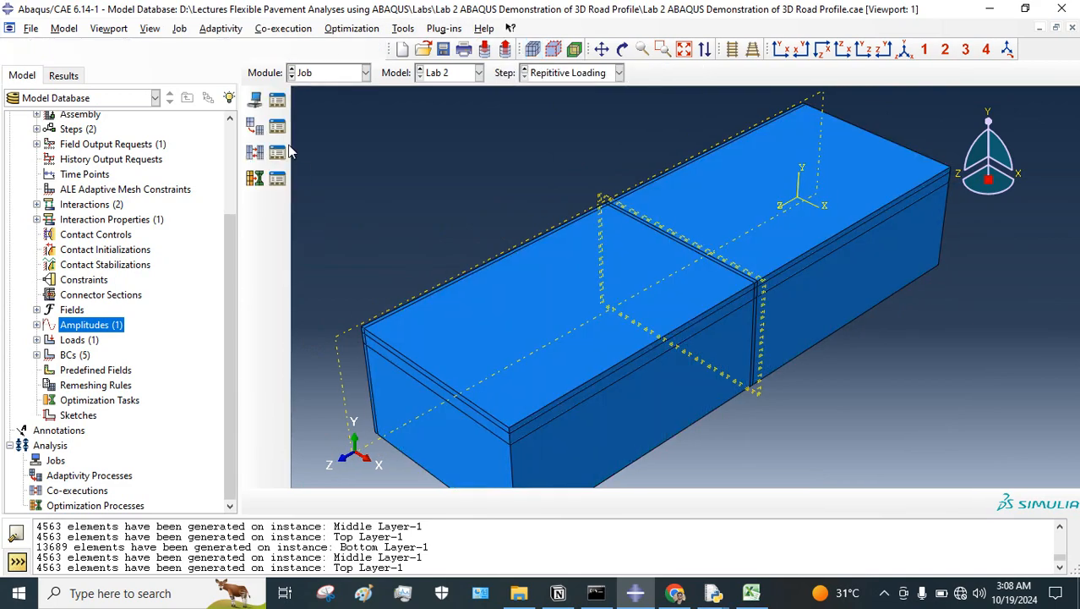
click(277, 101)
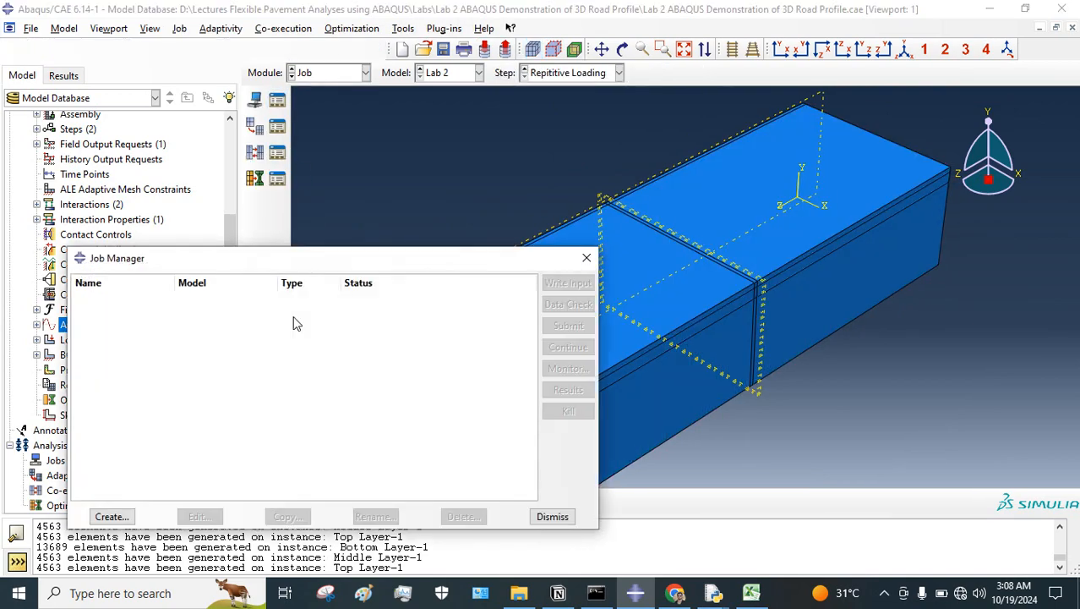
click(113, 519)
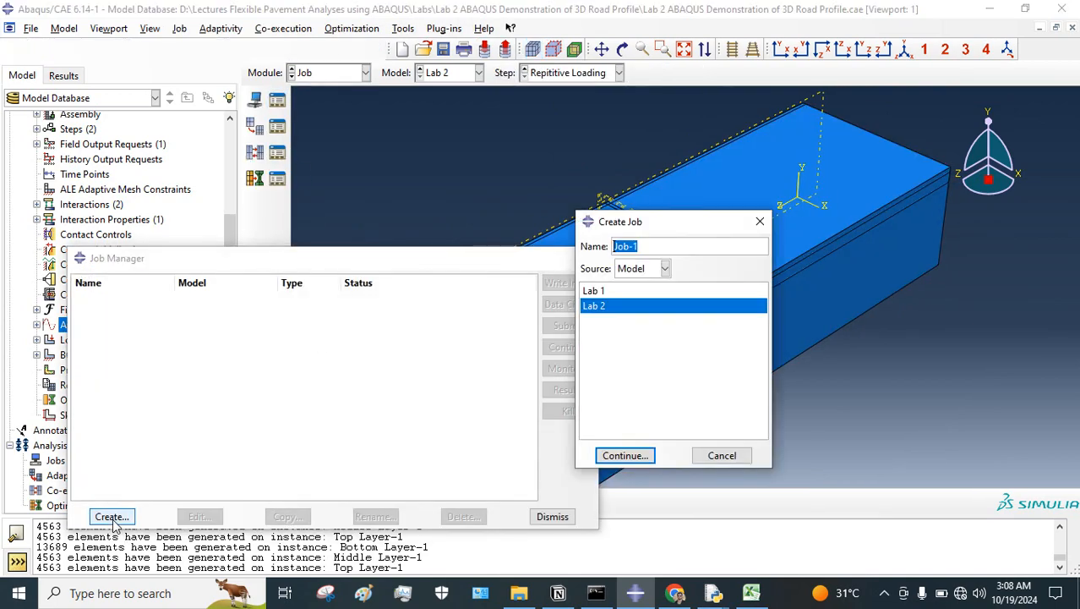
key(BackSpace)
key(Escape)
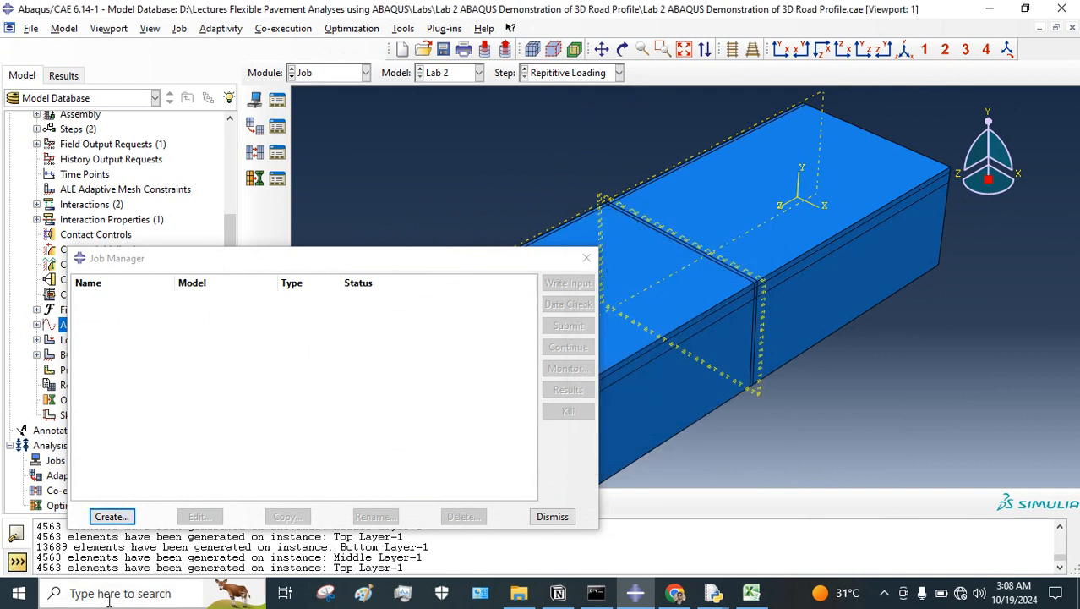
Switch to File Explorer and view the Lab 1 ABAQUS Demonstration of 2D Road Profile folder under the flexible pavement lectures' Labs folder on D:.
click(512, 595)
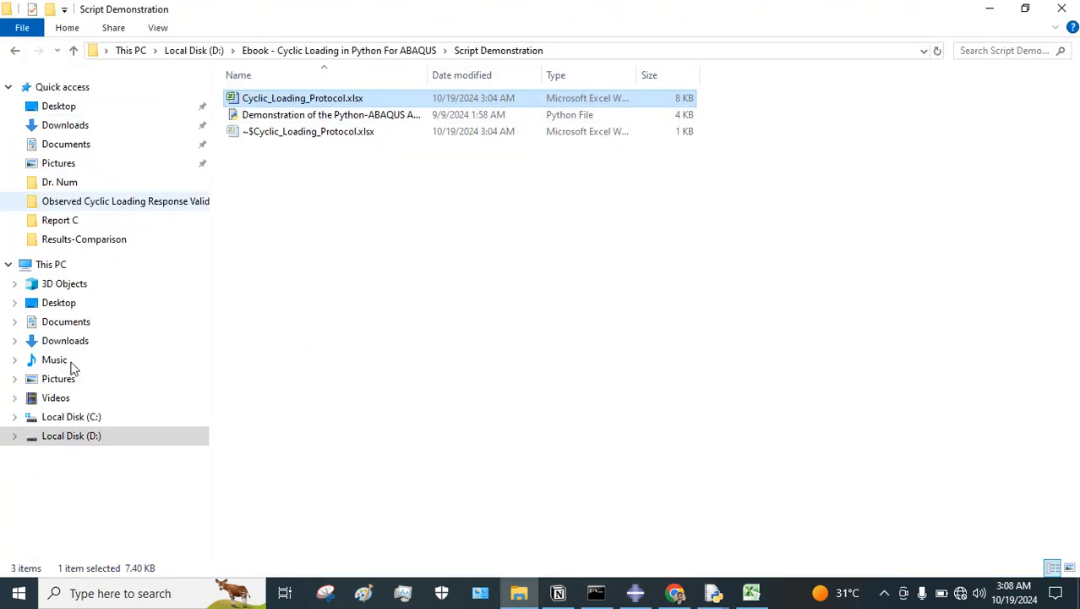
click(84, 436)
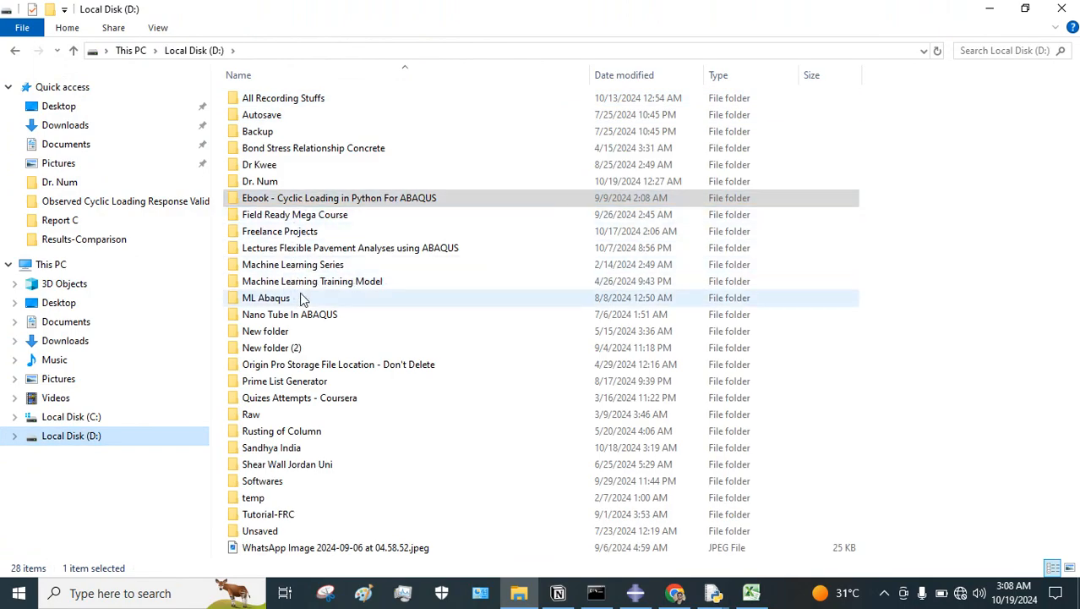
double_click(271, 247)
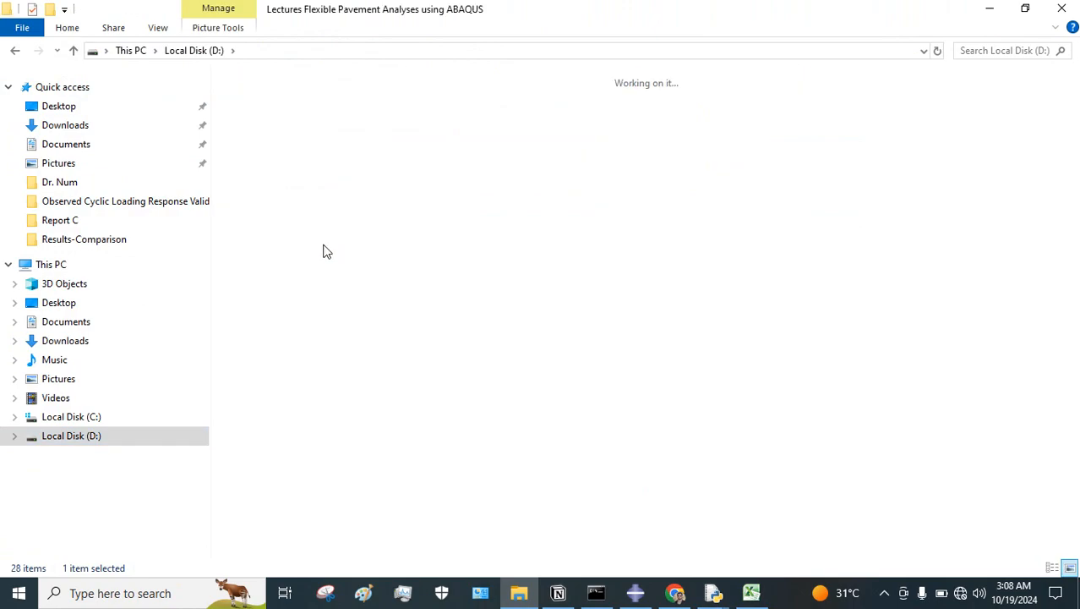
click(359, 124)
double_click(359, 124)
double_click(285, 100)
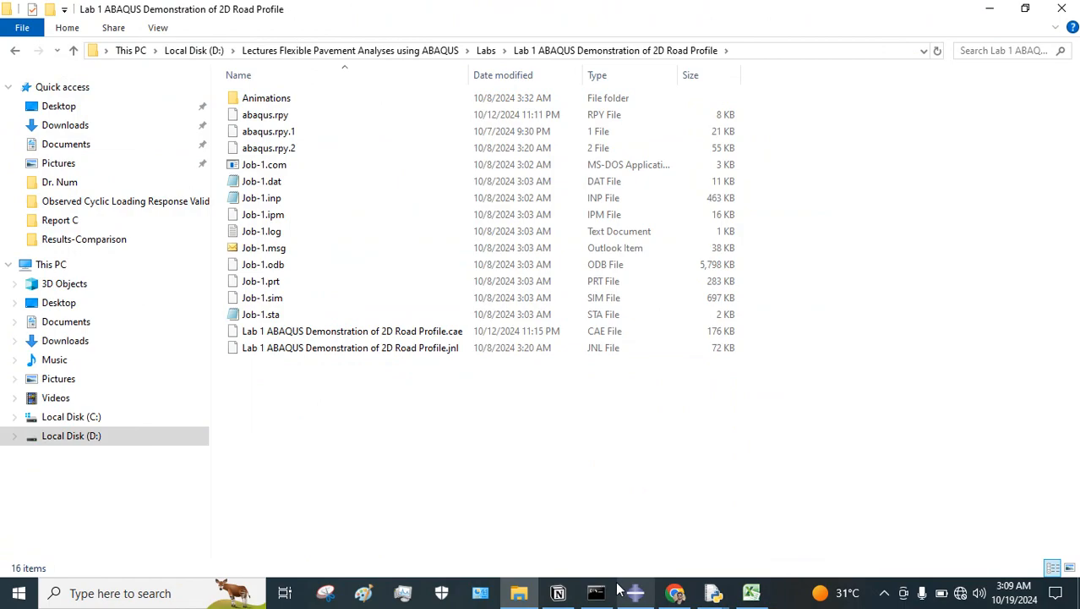
View the contents of the Lab 2 ABAQUS Demonstration of 3D Road Profile folder inside the Labs folder.
click(74, 50)
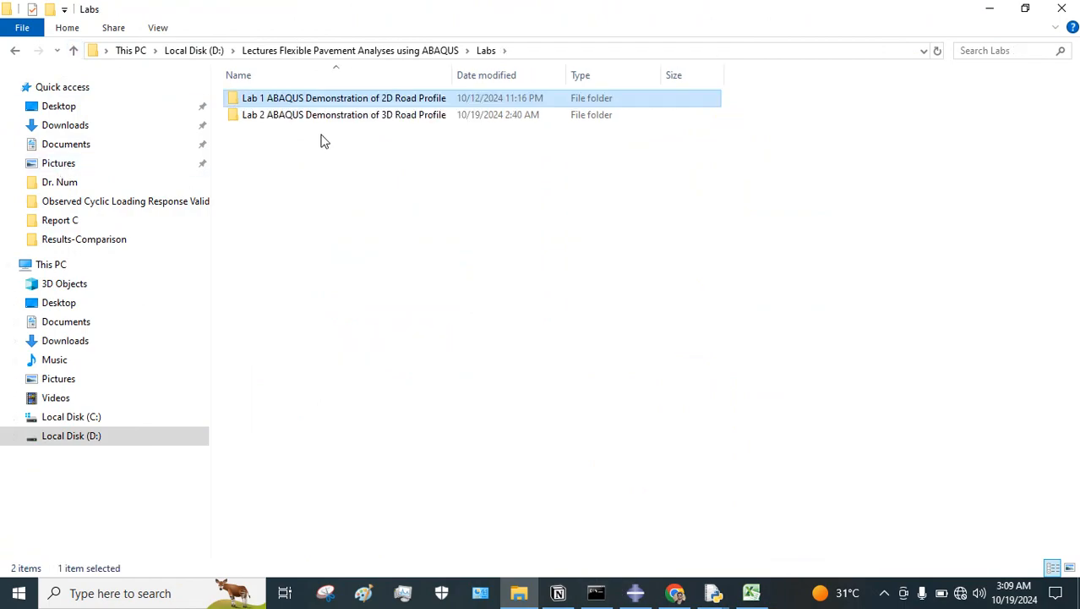
click(324, 123)
double_click(323, 122)
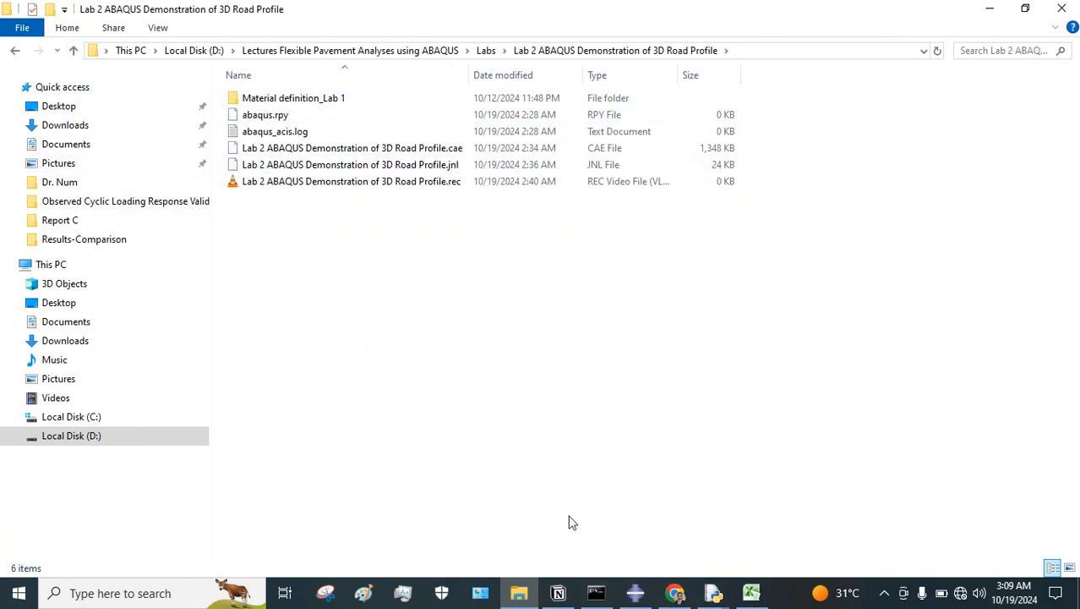
Switch back to Abaqus/CAE and create a full analysis job named Job-2 for the Lab 2 model with the default job settings.
click(635, 592)
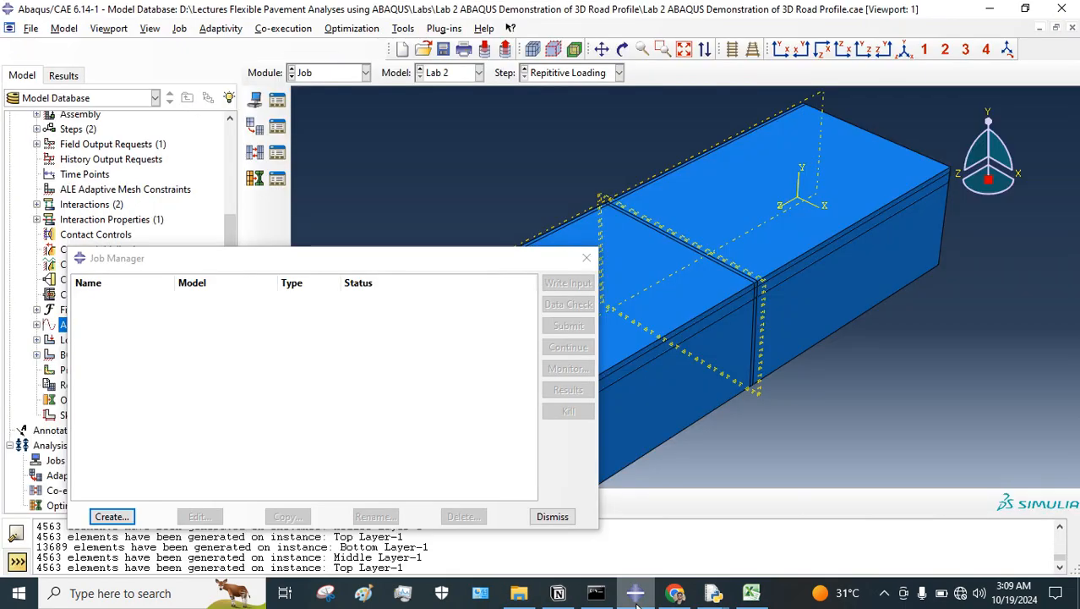
click(110, 516)
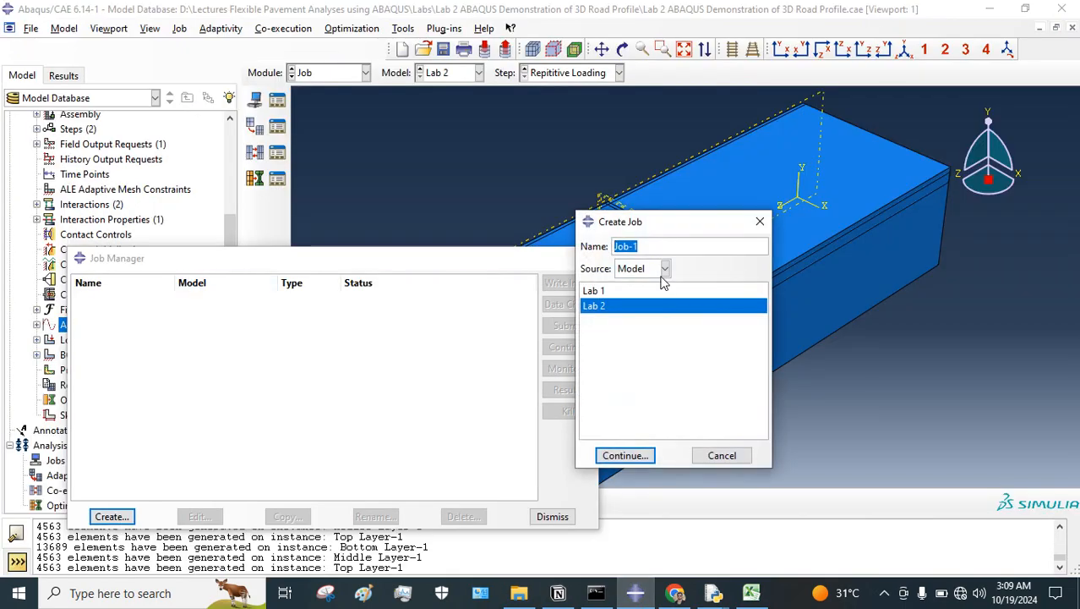
click(652, 245)
click(625, 454)
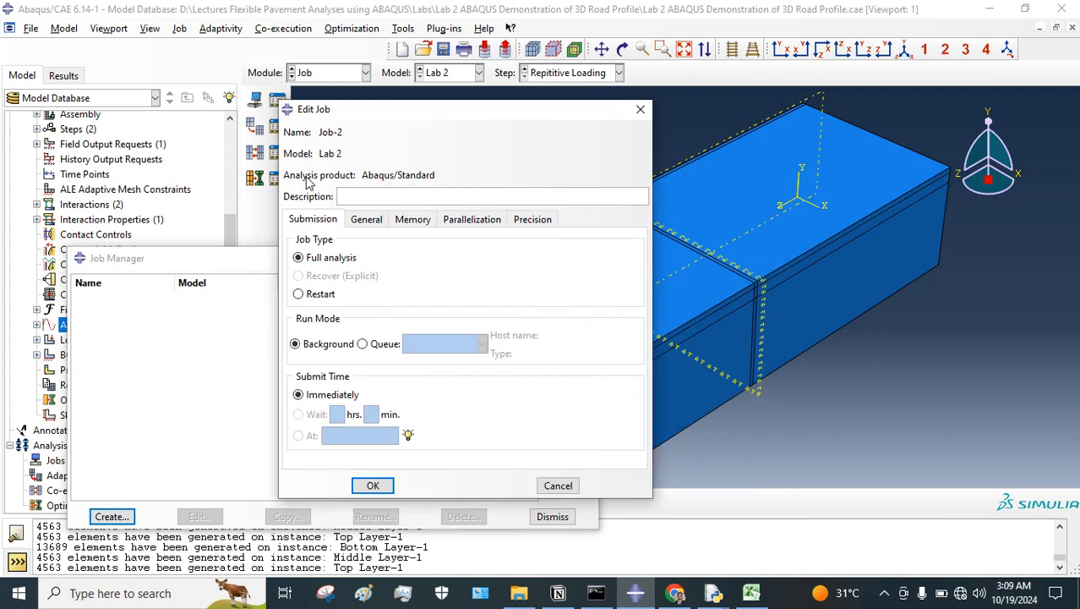
click(373, 485)
Restore the Abaqus/CAE window to a smaller size and arrange it and the Job Manager so the Lab 2 folder's files stay visible.
drag(232, 264, 537, 223)
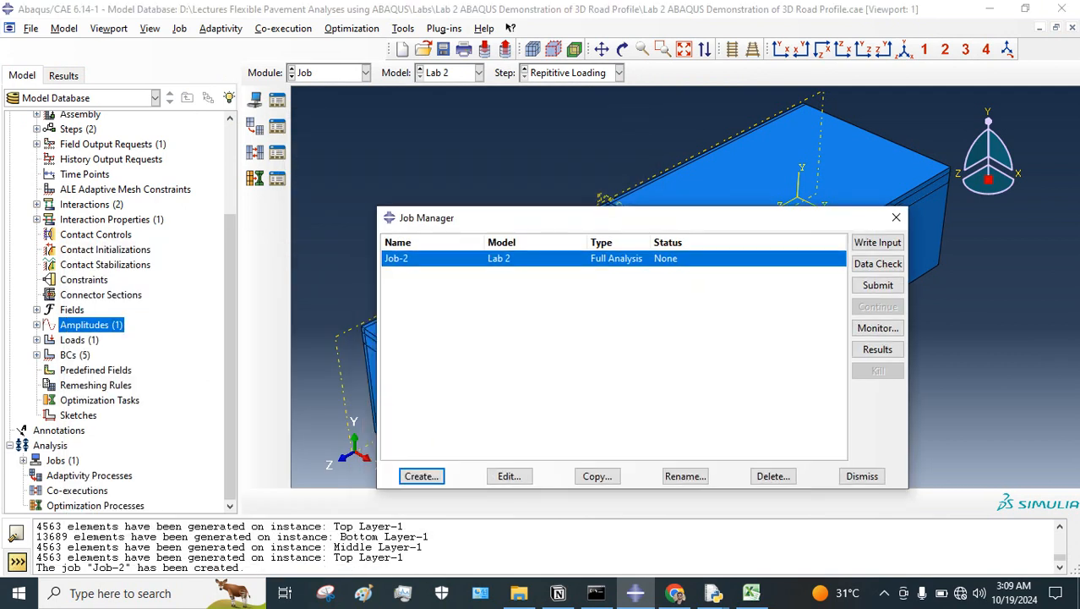
click(1026, 8)
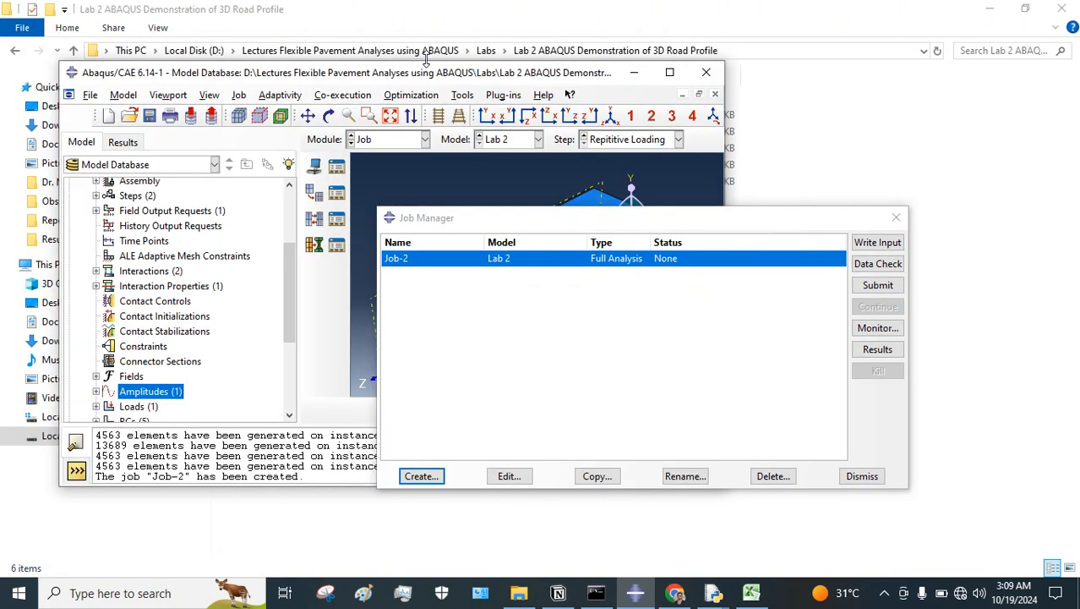
drag(446, 76, 722, 130)
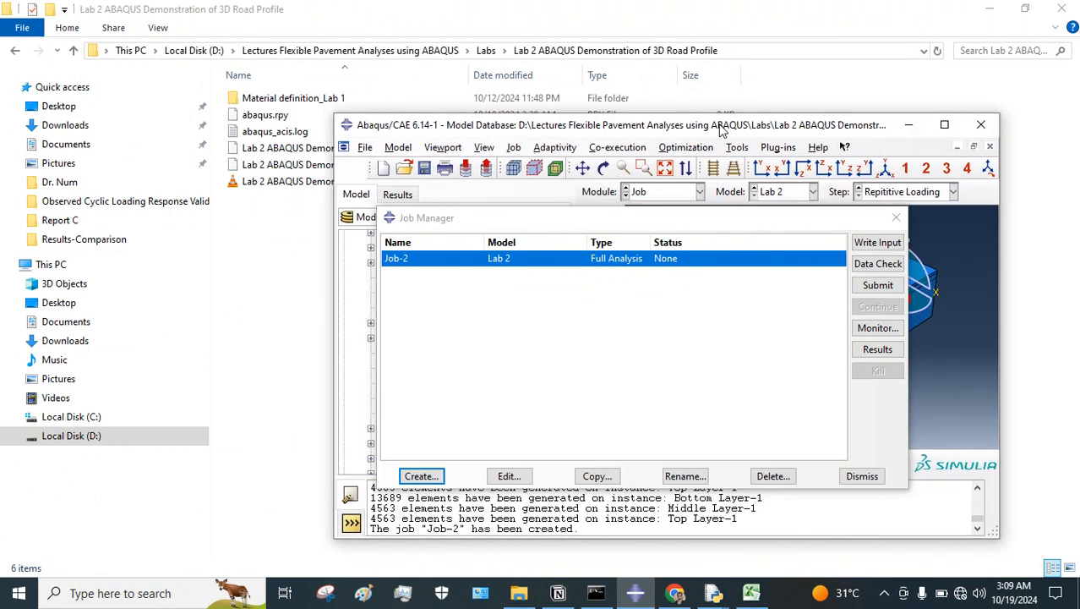
drag(625, 227, 707, 267)
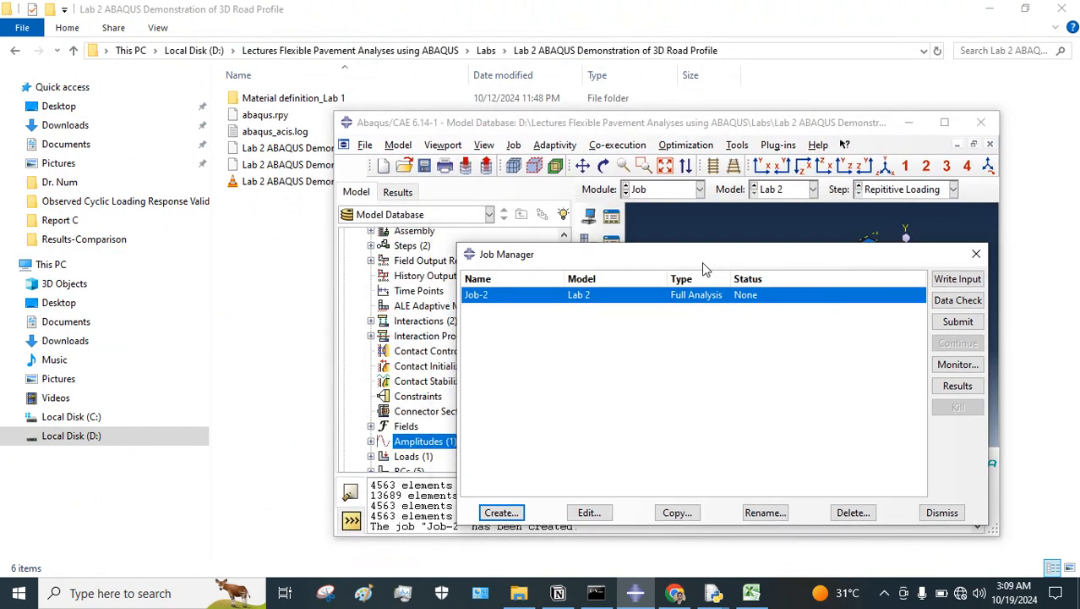
click(477, 123)
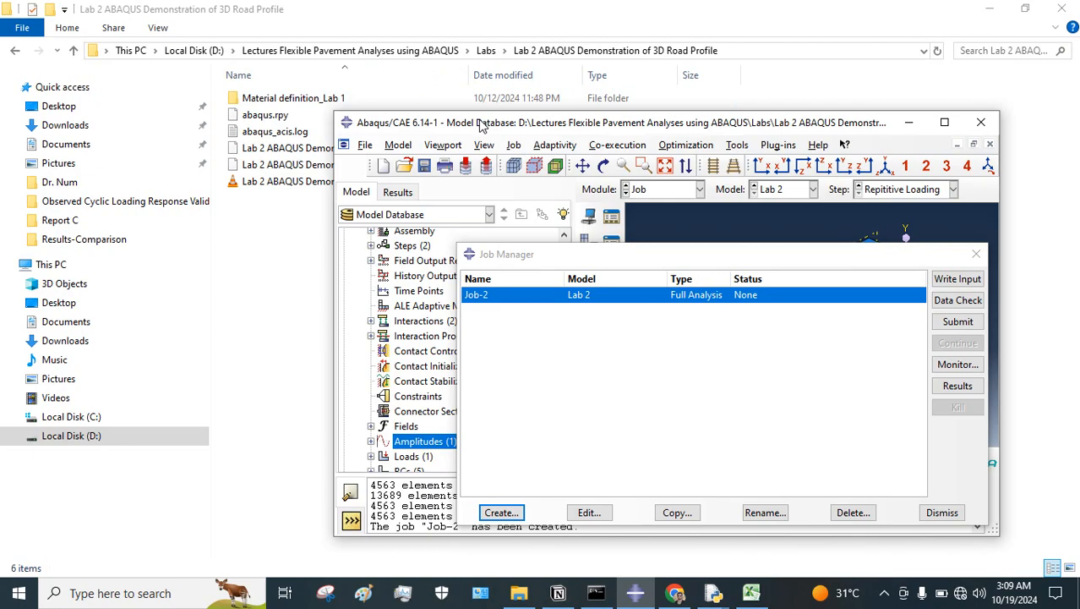
Check the current work directory against the Lab 2 folder, leaving the directory dialogs without making a change.
click(364, 146)
click(419, 227)
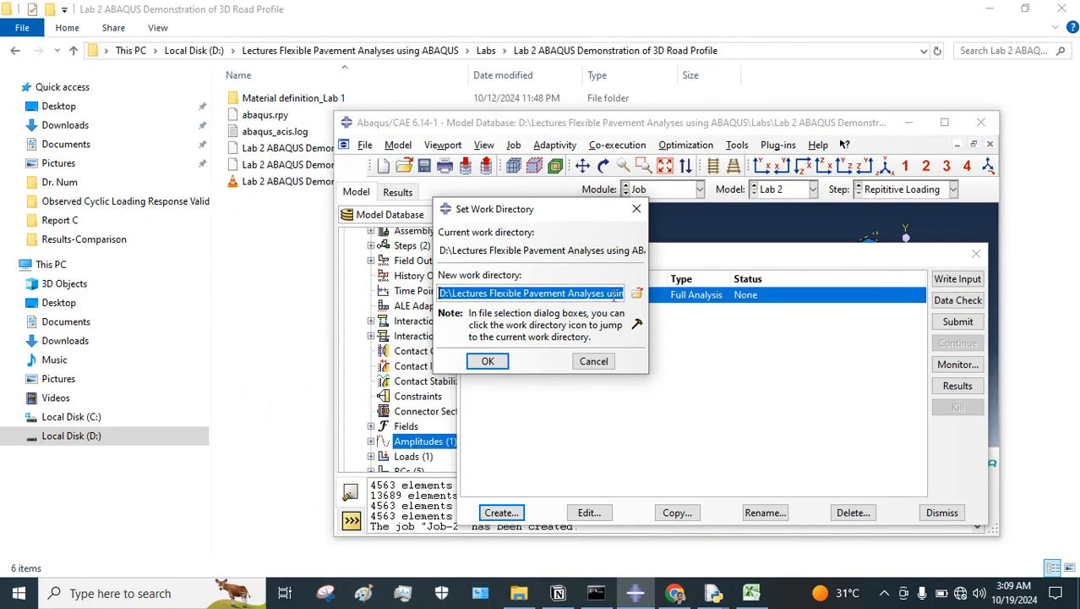
click(637, 292)
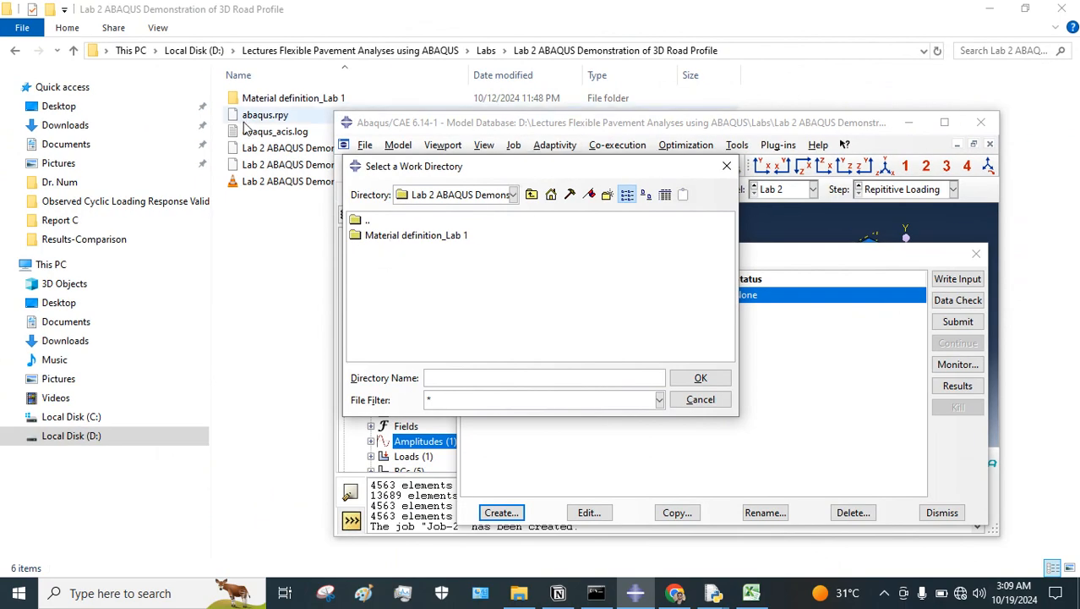
click(726, 165)
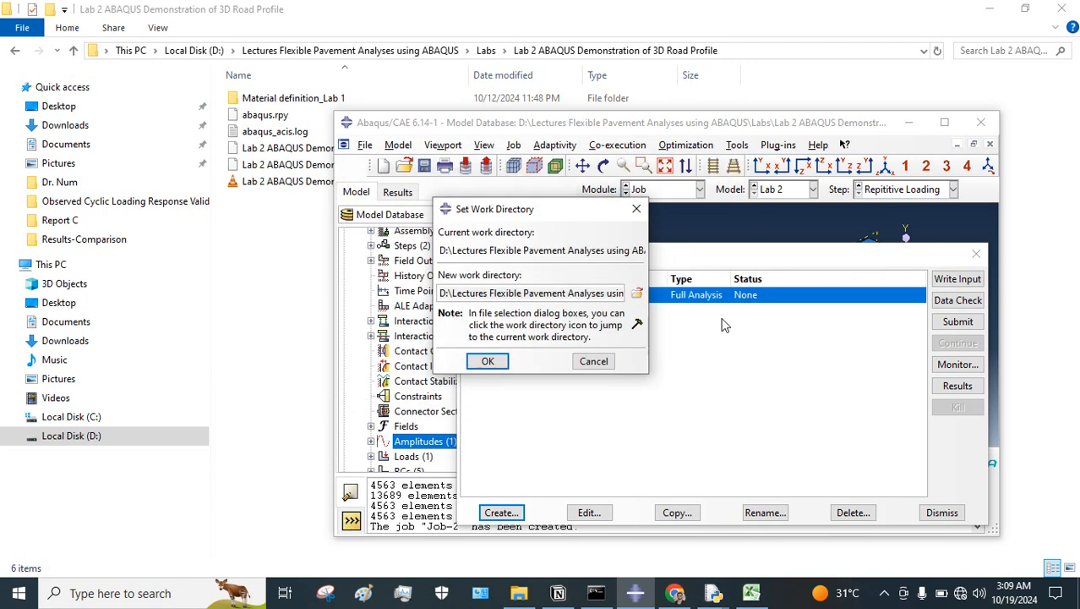
click(594, 361)
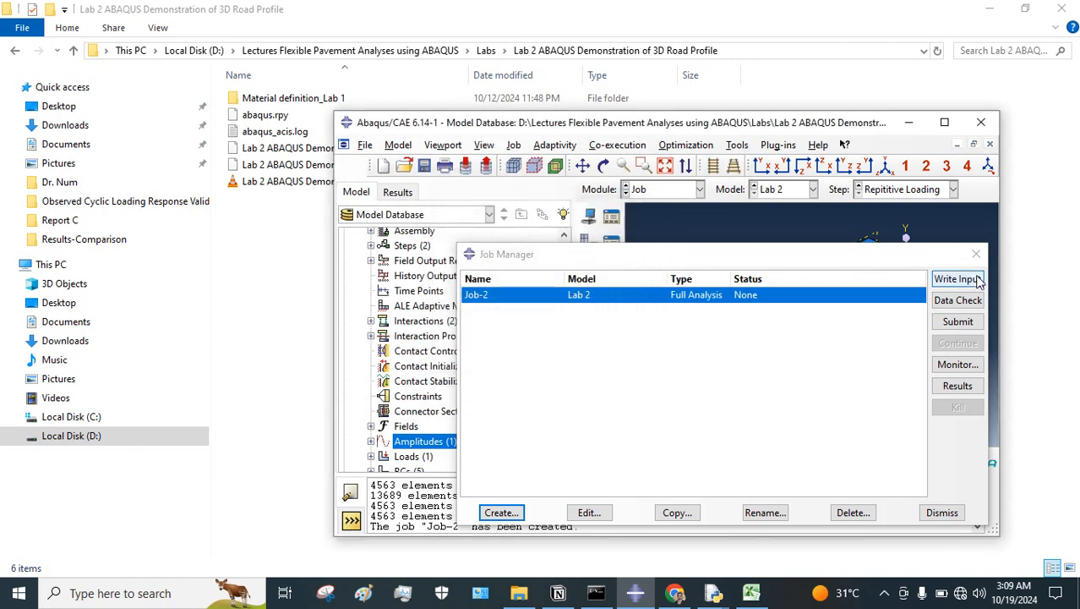
Reopen the Job Manager and try a data check of Job-2, declining to continue, and close the manager.
click(976, 253)
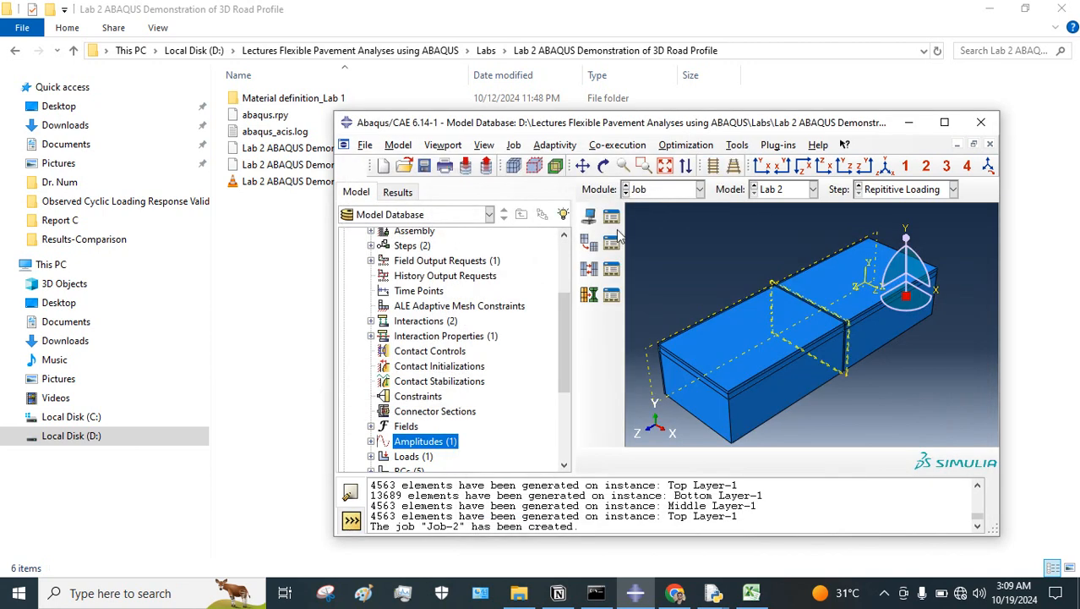
click(656, 189)
click(644, 195)
click(610, 239)
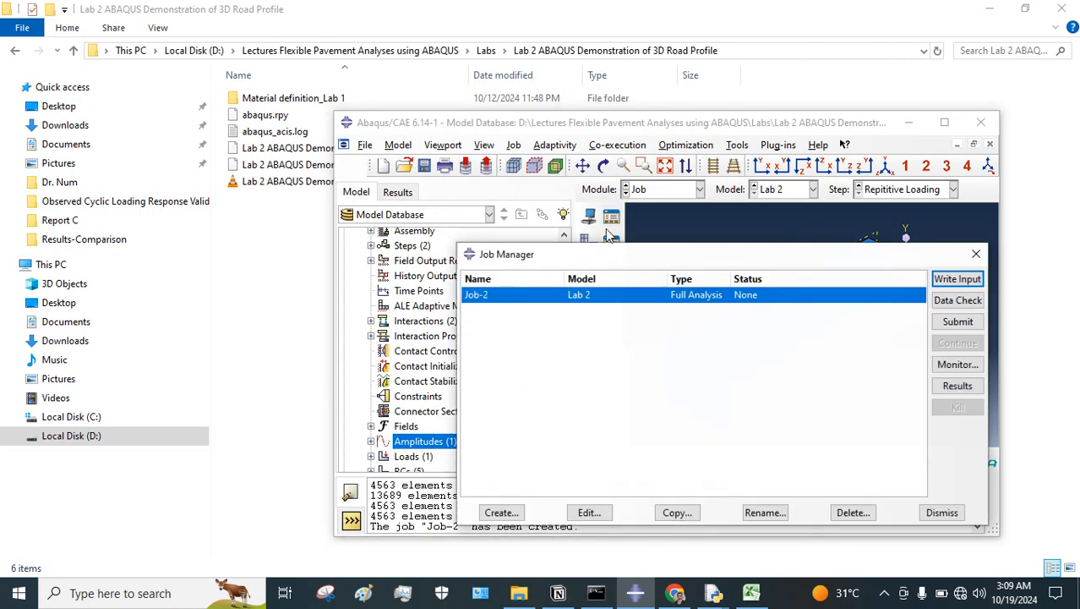
drag(813, 251, 669, 247)
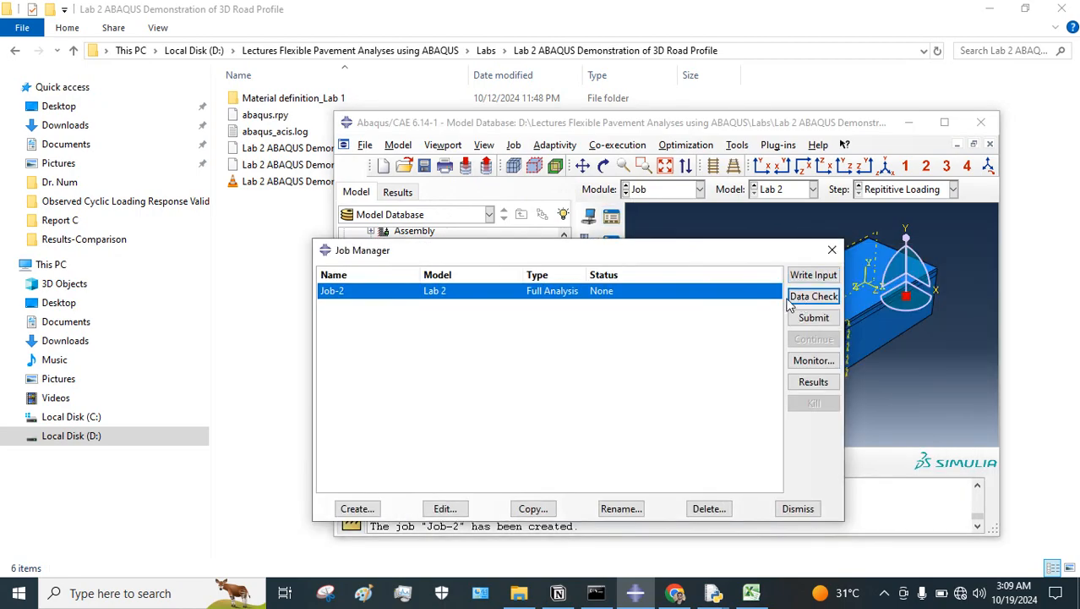
click(790, 302)
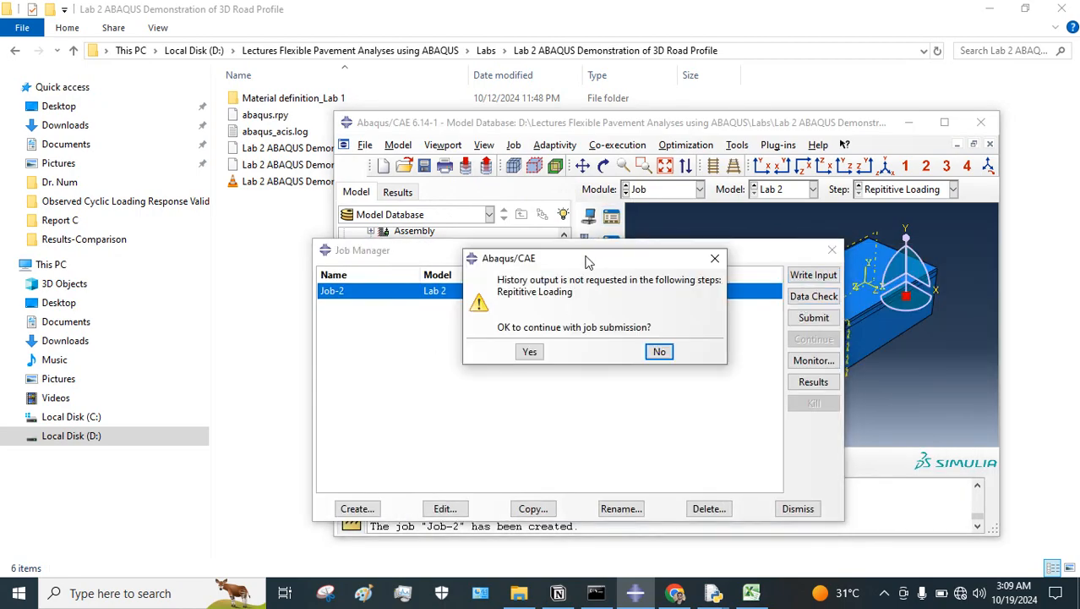
drag(589, 262, 589, 334)
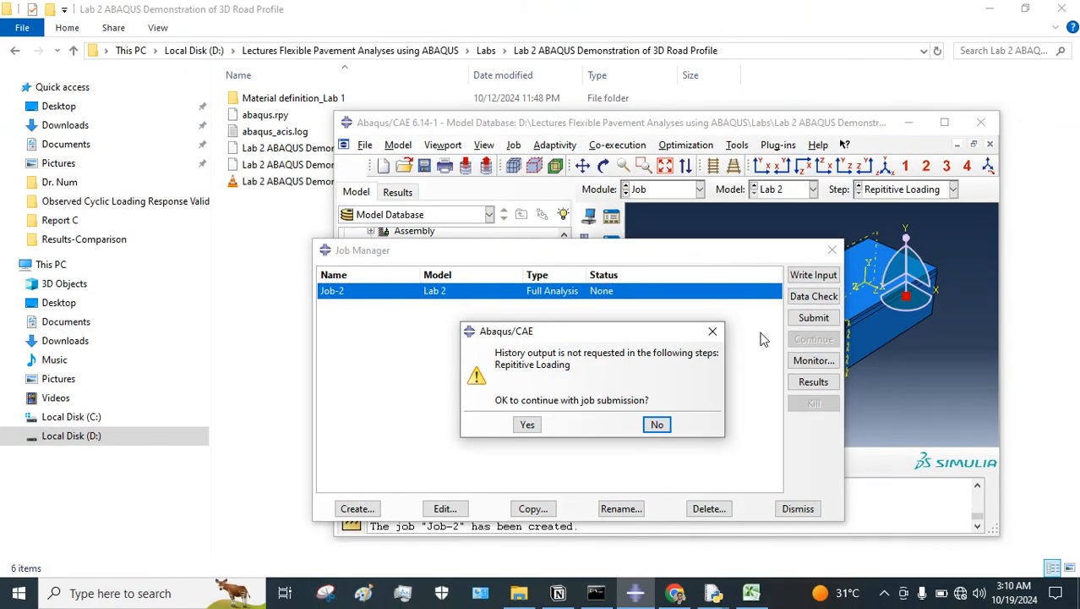
key(Return)
click(832, 250)
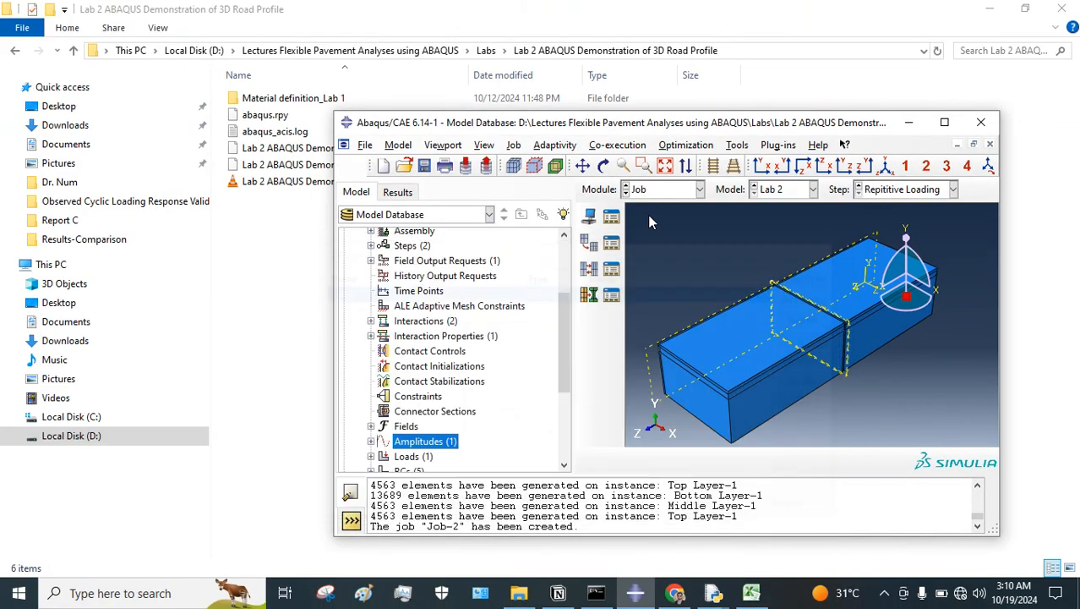
Go to the Step module and view the history and field output request managers, widening the field manager's Name column.
click(646, 190)
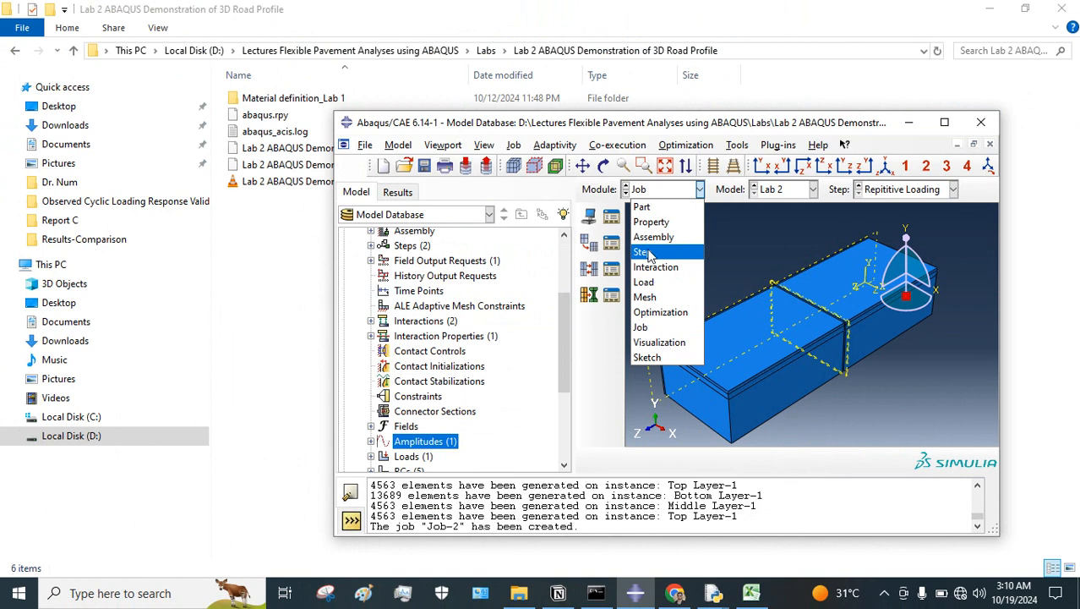
click(647, 253)
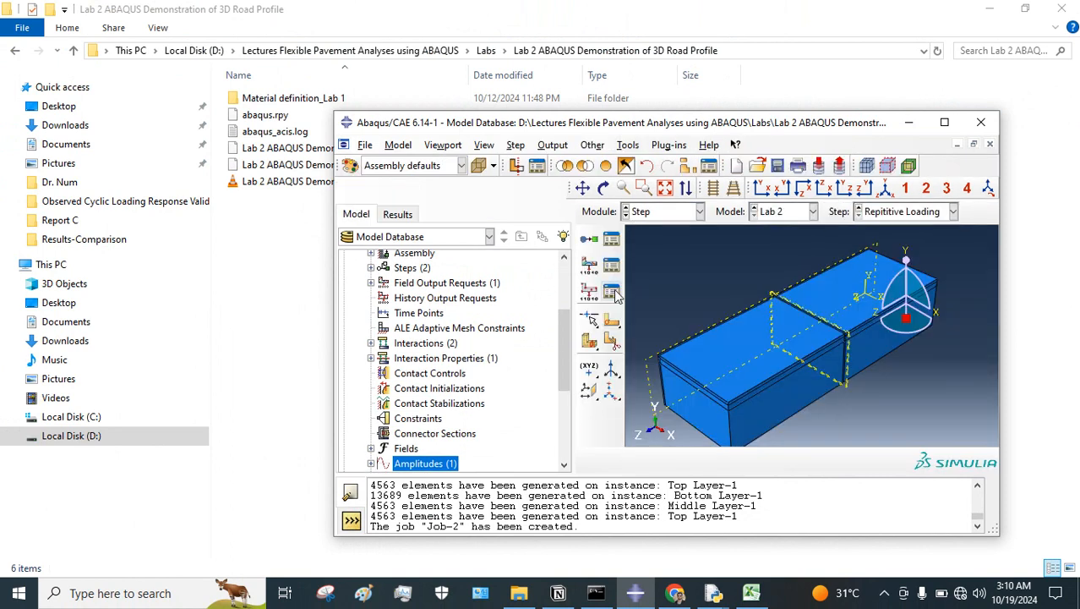
click(611, 291)
drag(392, 117, 885, 270)
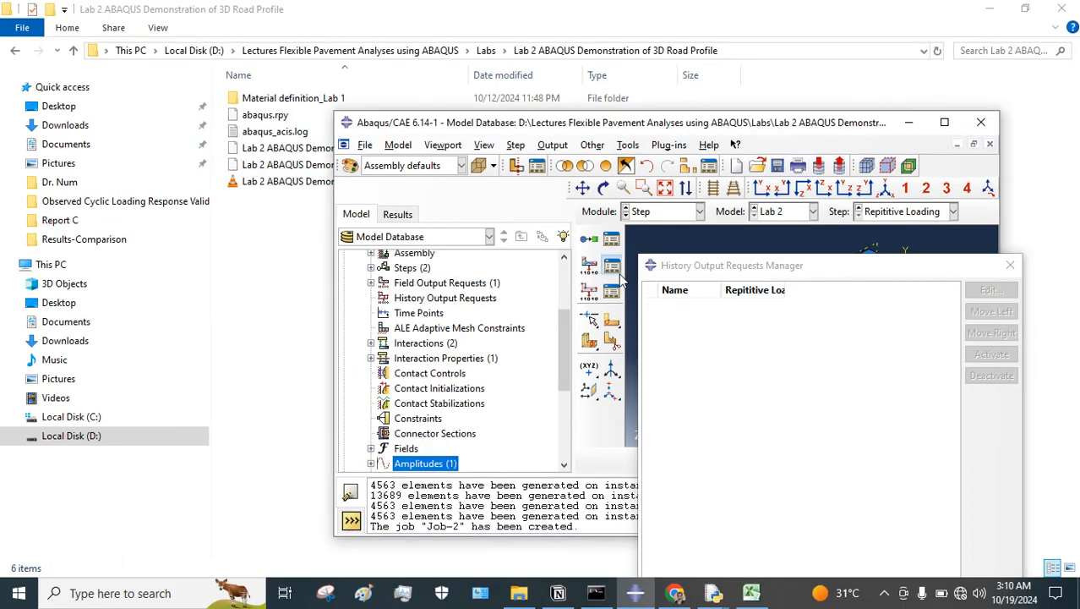
click(384, 162)
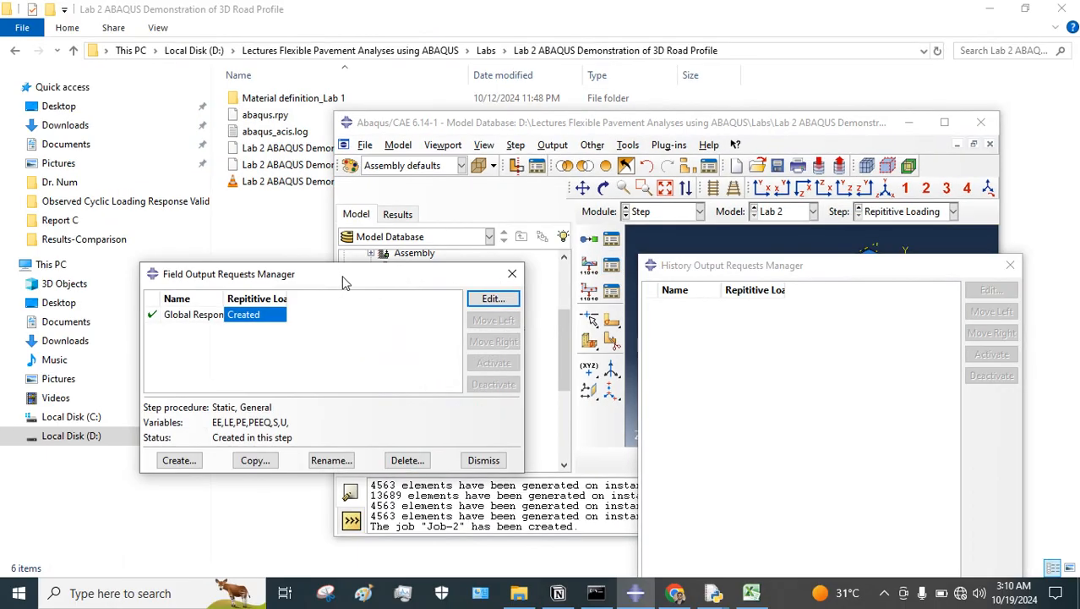
drag(343, 282, 664, 354)
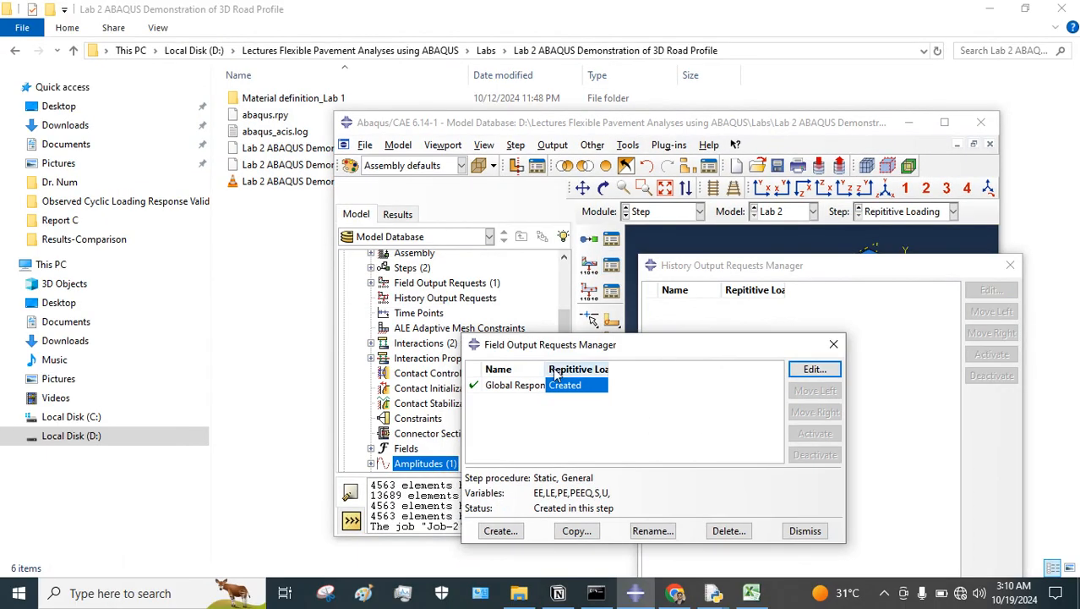
drag(547, 370, 597, 369)
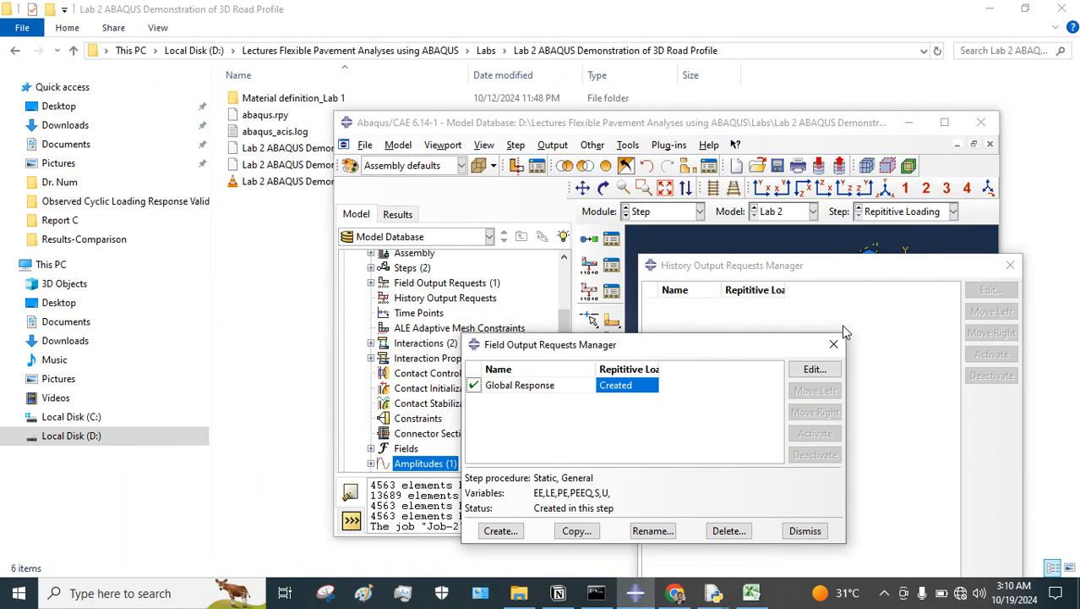
Examine the Global Response field output request's output variables, discard any edits, and close both output request managers.
click(815, 369)
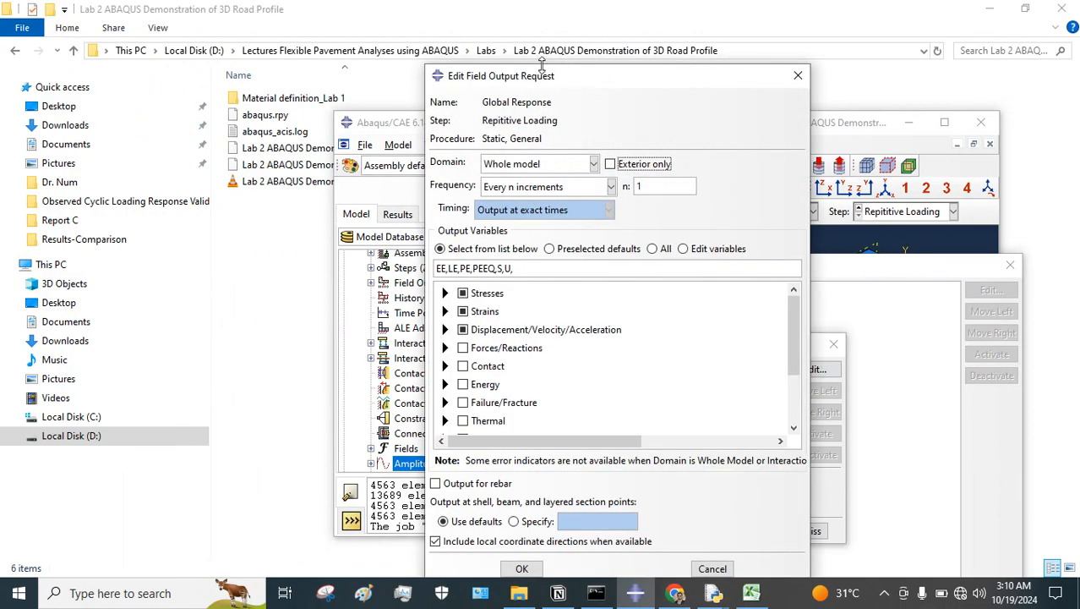
drag(544, 73, 784, 126)
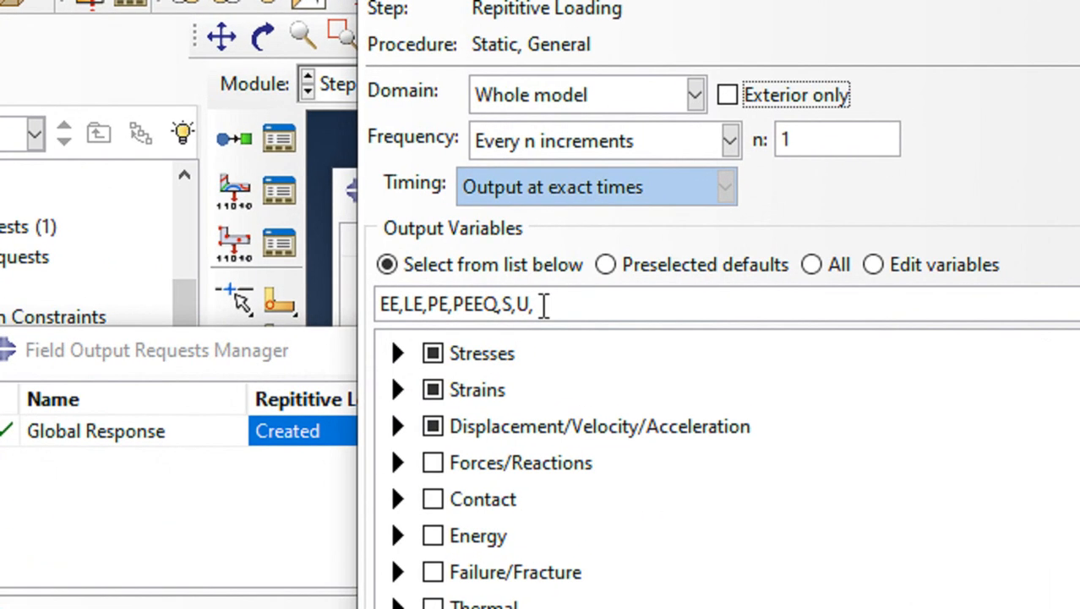
drag(545, 304, 377, 303)
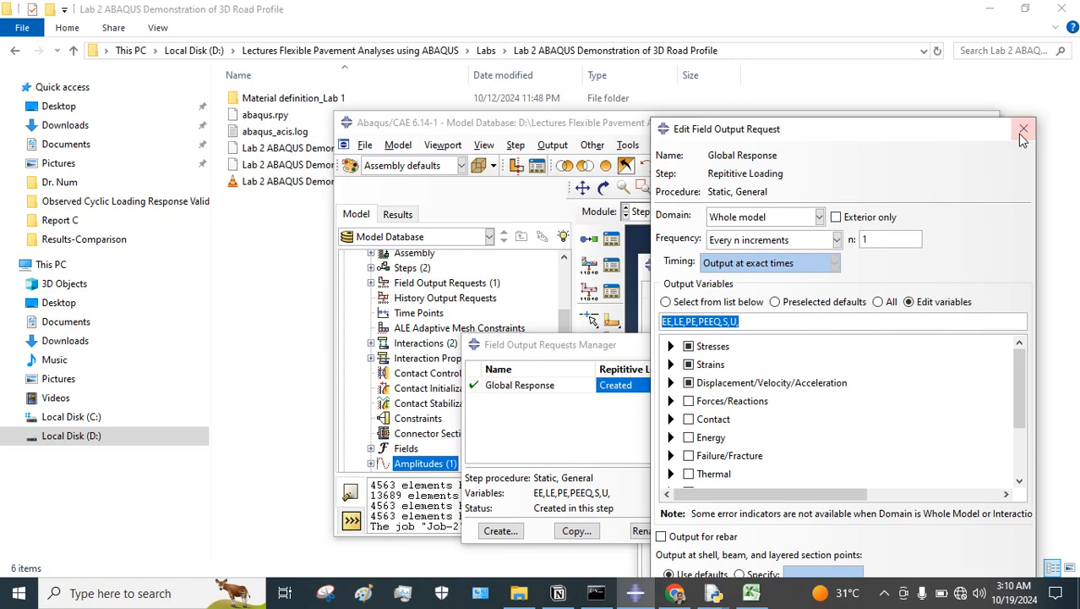
click(1023, 131)
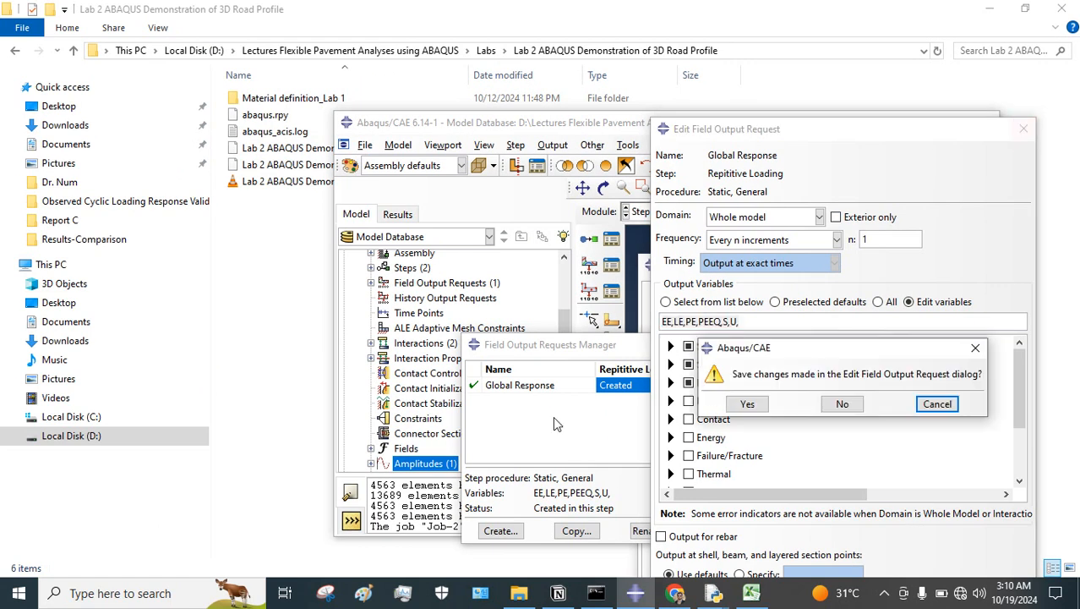
click(844, 403)
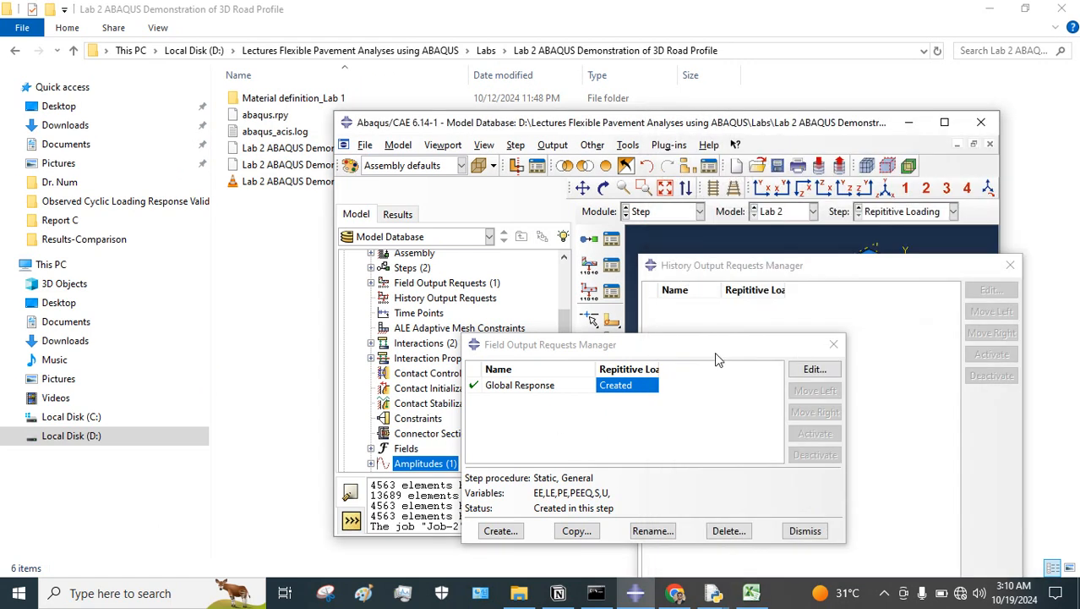
click(833, 344)
click(1010, 265)
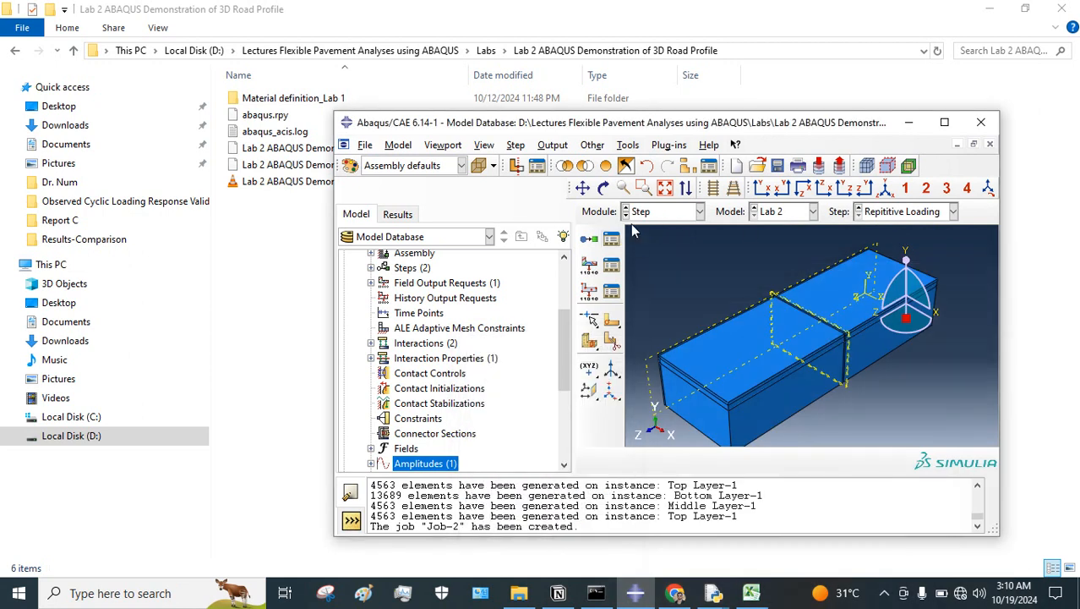
Go to the Job module and run a data check of Job-2, accepting to continue without history output.
click(644, 212)
click(653, 348)
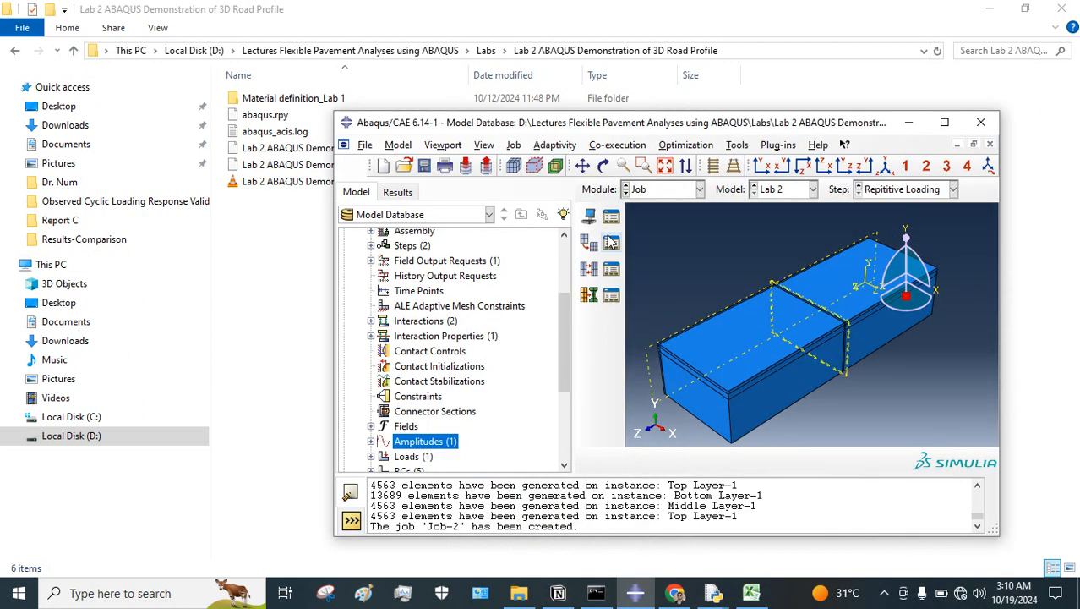
click(611, 217)
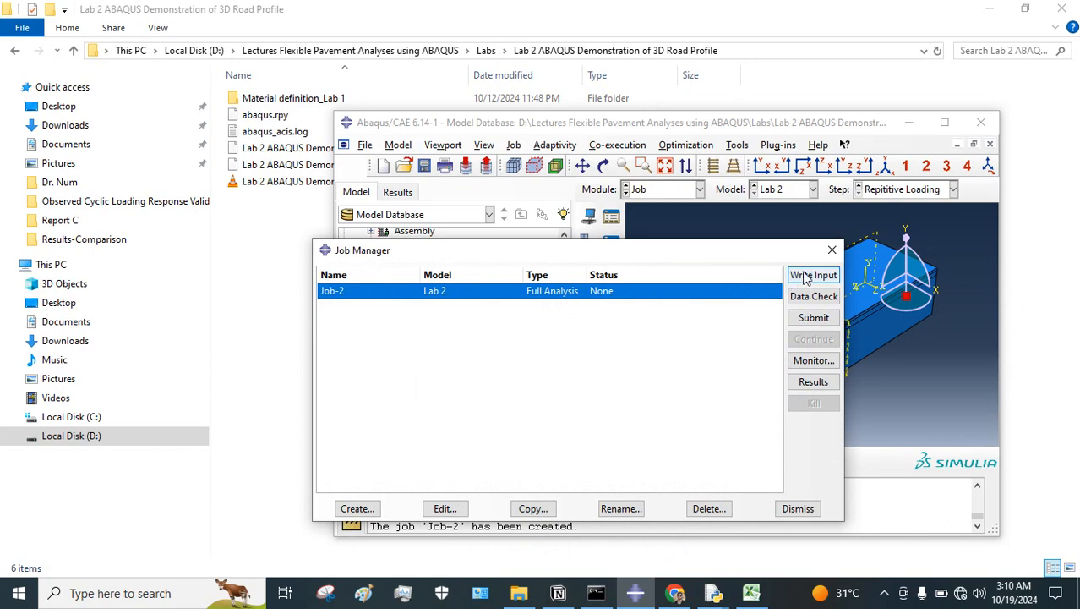
click(813, 317)
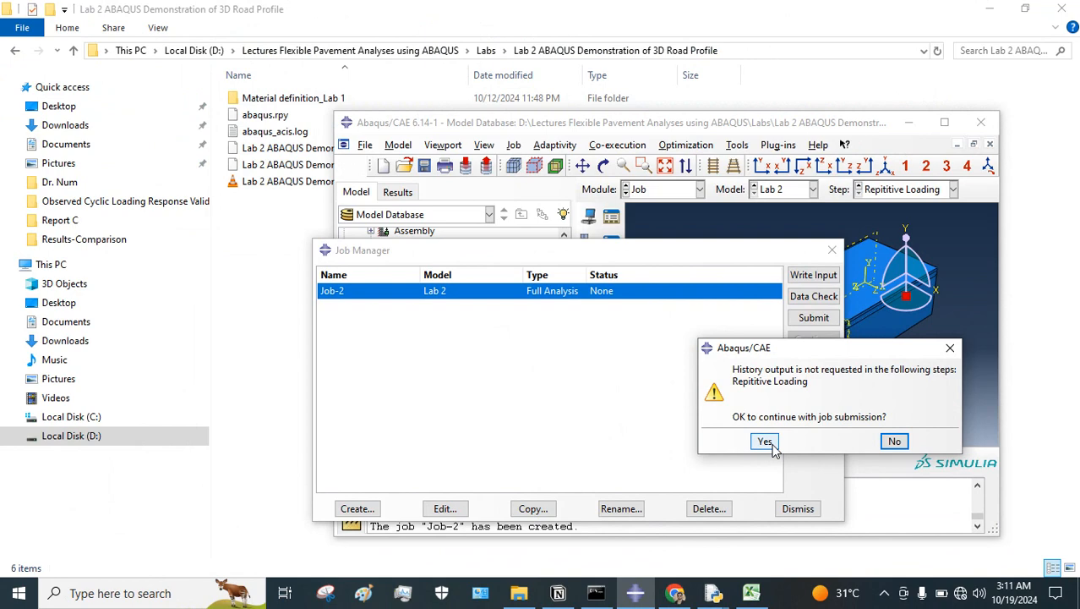
click(541, 304)
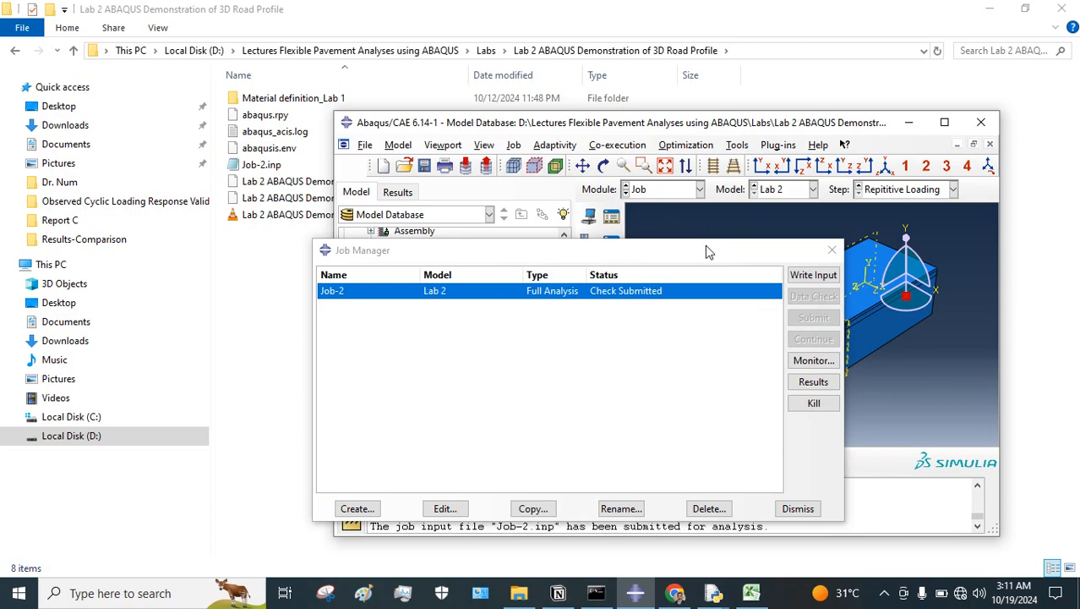
Open the monitor for Job-2 and show its warnings, giving the message area more room.
click(813, 360)
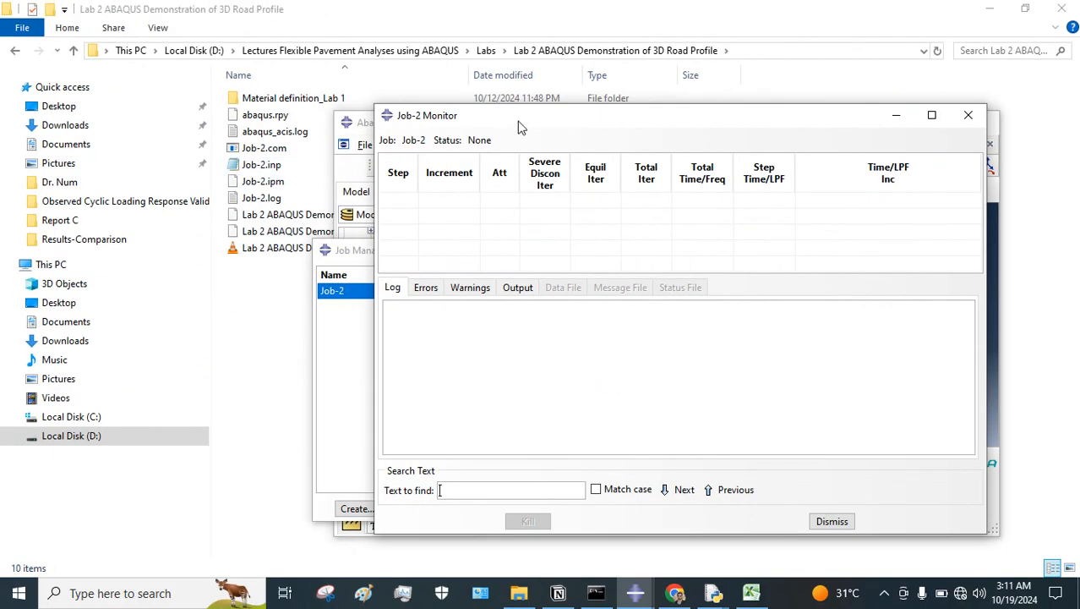
drag(519, 127, 490, 95)
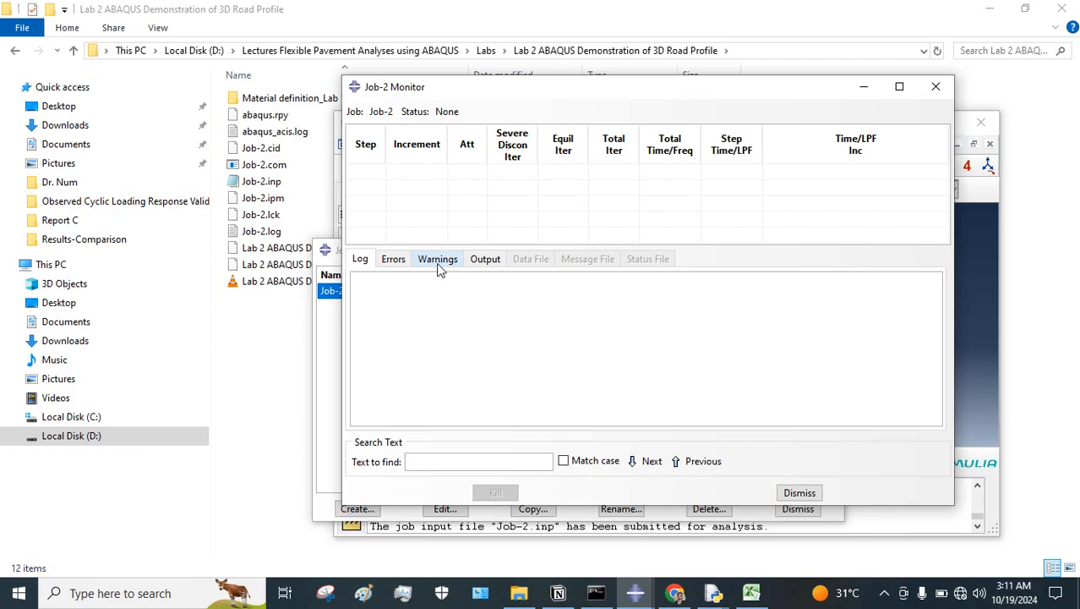
click(438, 262)
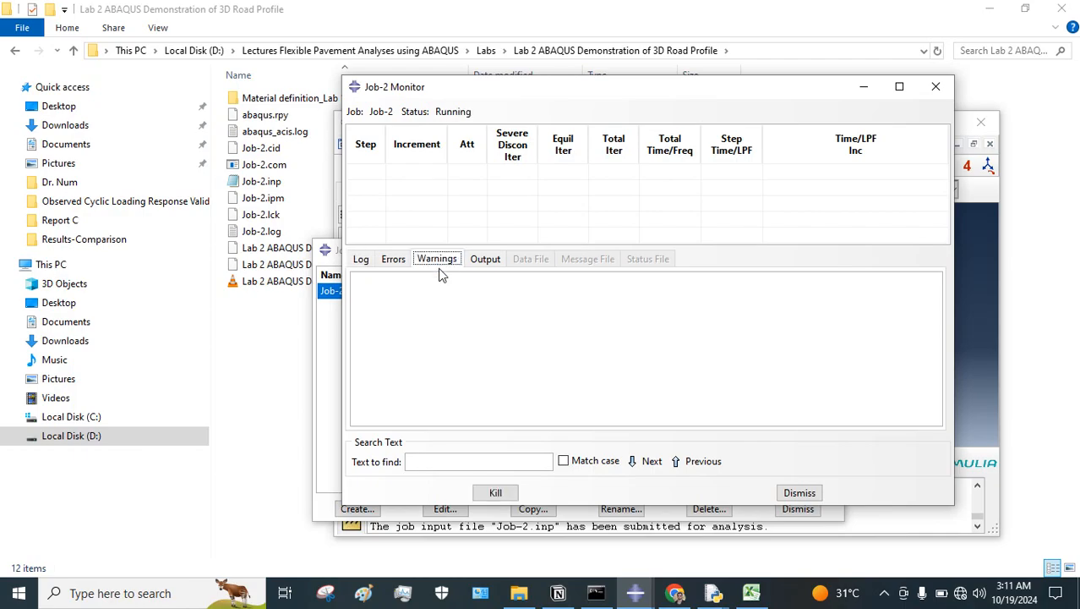
drag(549, 246, 555, 209)
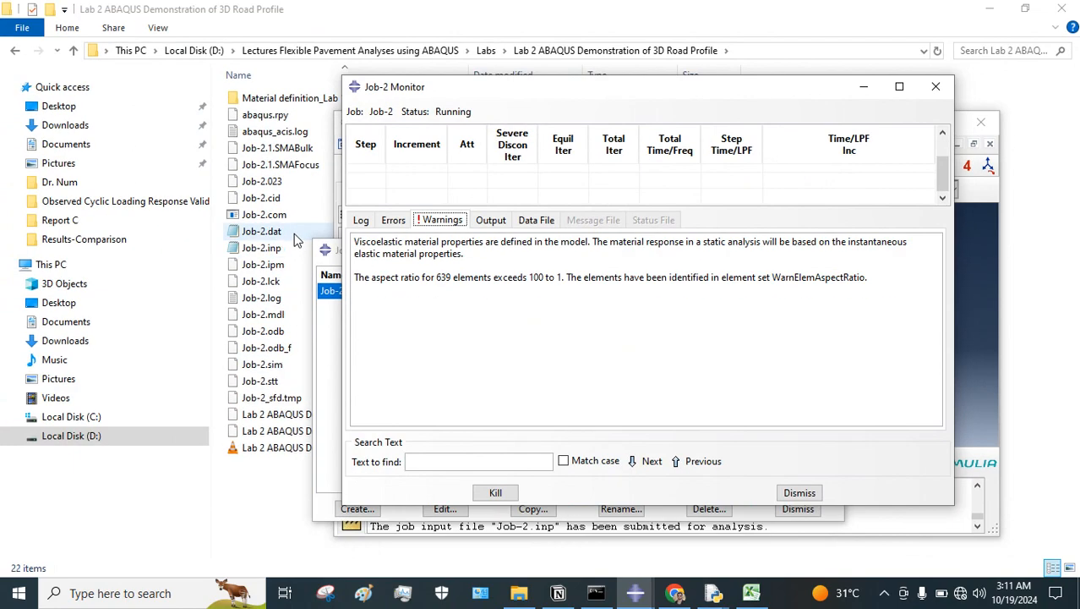
Examine Job-2's warnings on viscoelastic material in a static analysis and on element aspect ratio, repositioning the monitor window.
drag(880, 278, 343, 282)
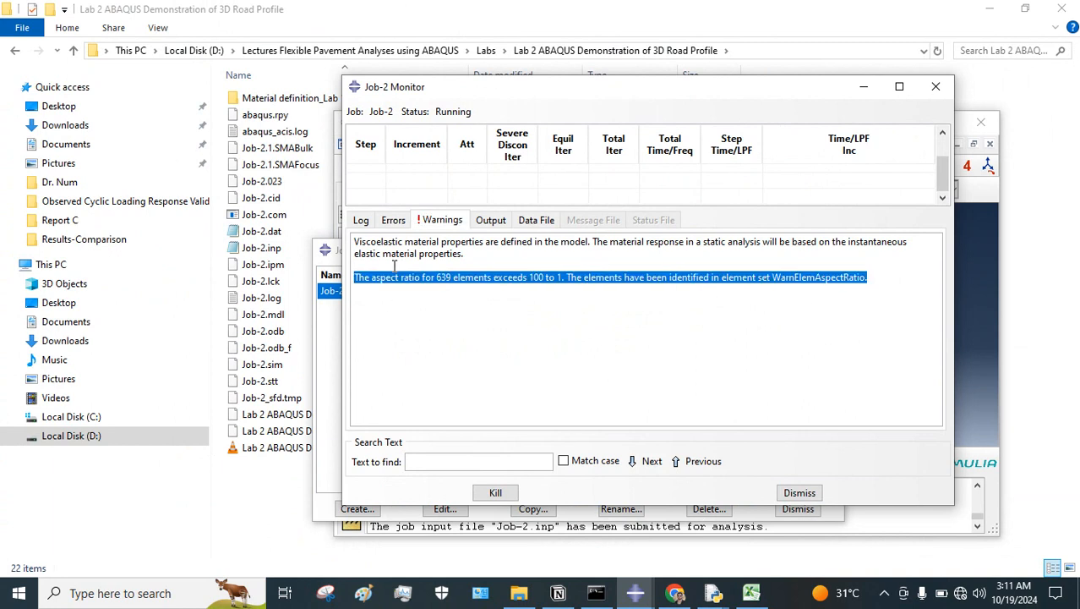
drag(481, 255, 390, 238)
click(441, 240)
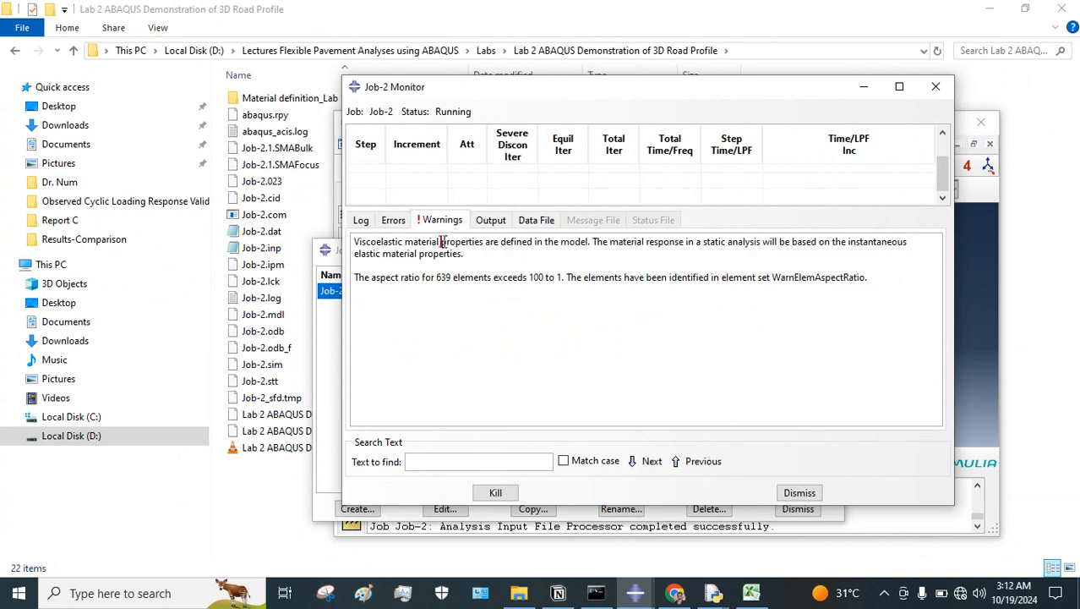
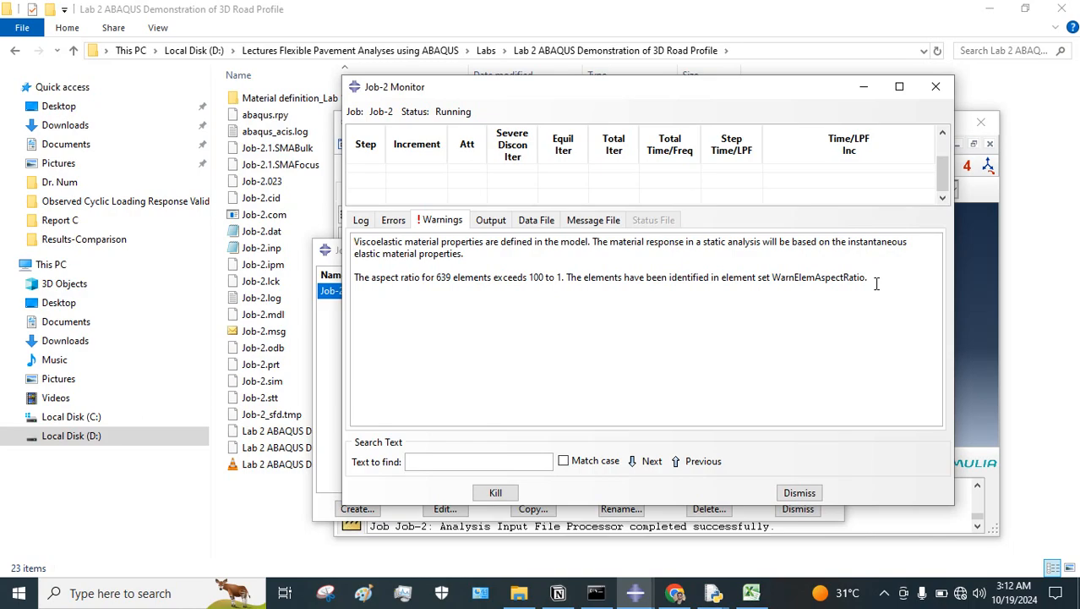
drag(876, 284, 358, 283)
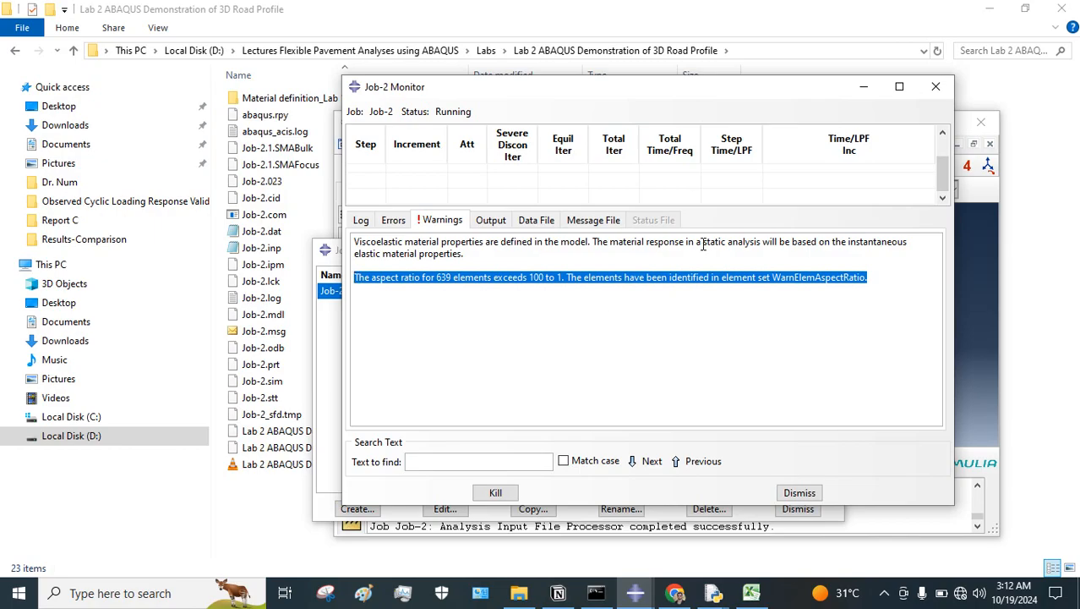
drag(701, 242, 763, 243)
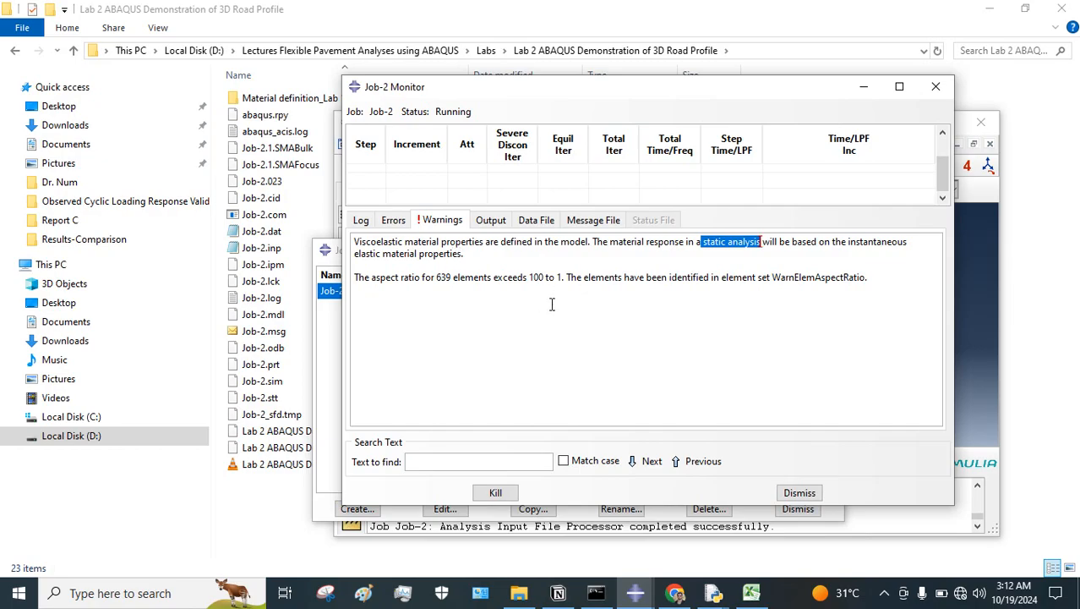
click(557, 294)
drag(550, 93, 294, 123)
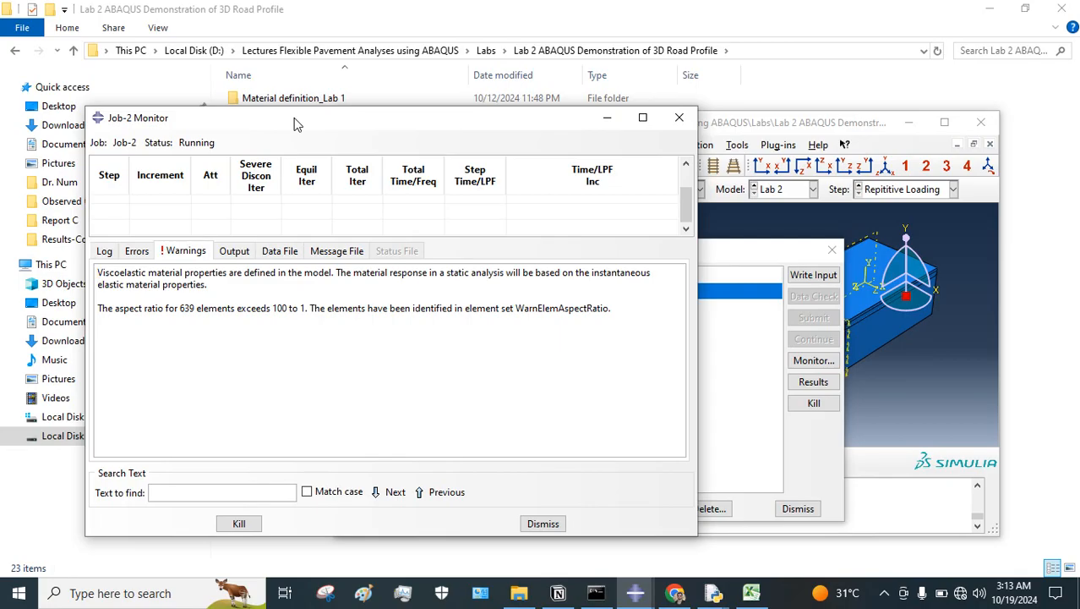
drag(329, 114, 418, 81)
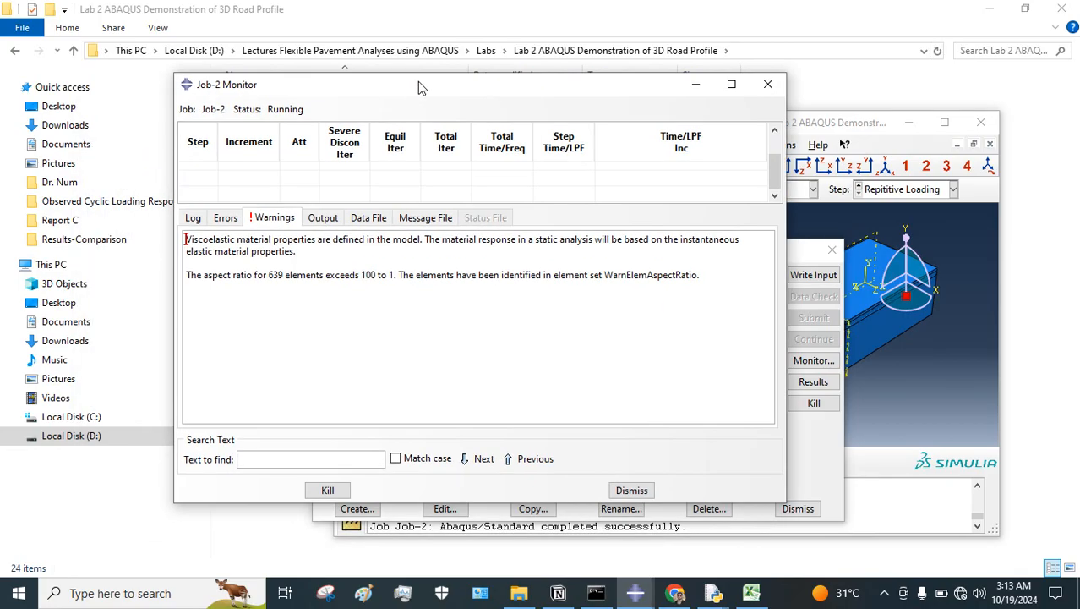
In the Notion notes, add below the Lab-2 line "Question: What troubleshooting strategies should be used in order to make the model run smoothly?".
click(558, 592)
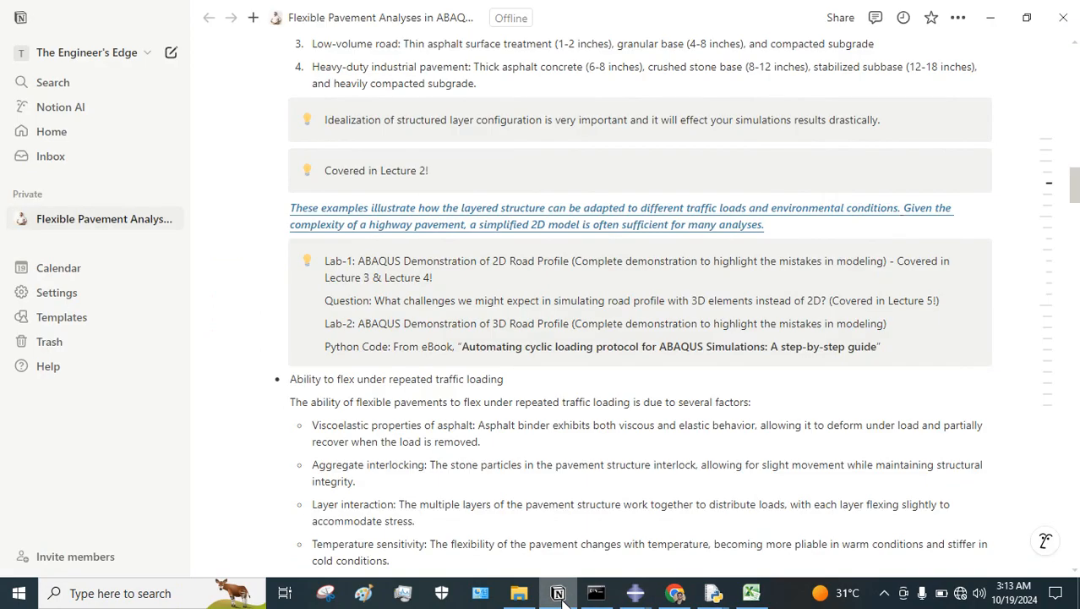
click(897, 328)
key(Return)
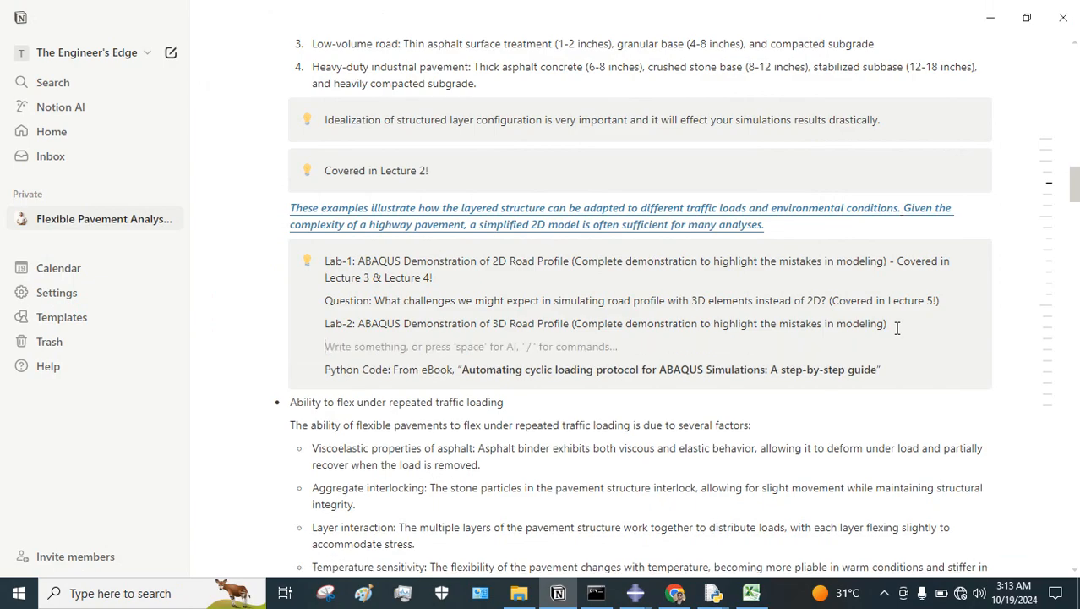
text(Q)
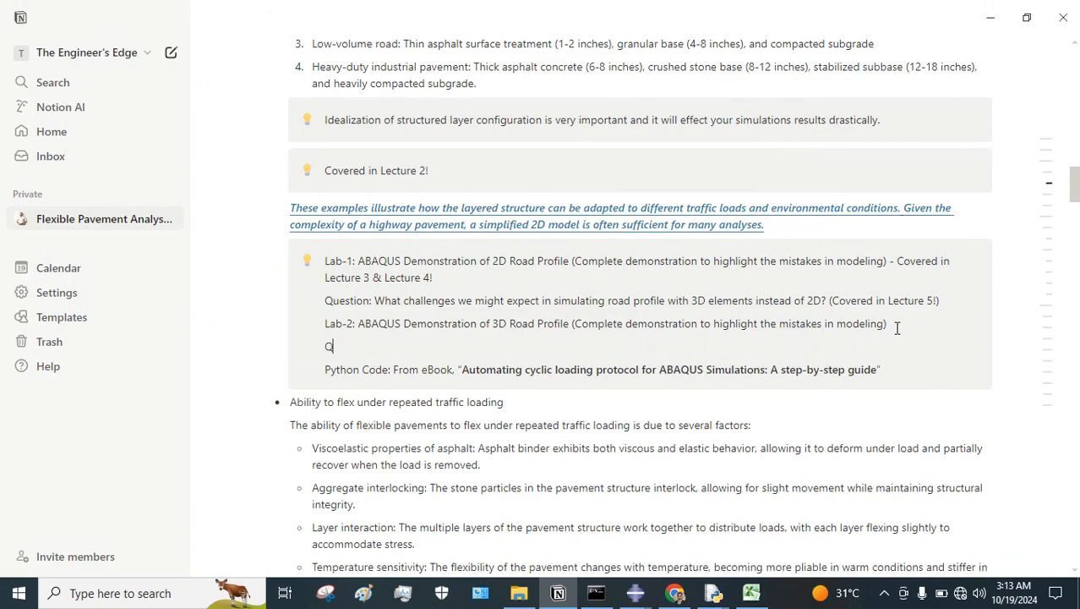
text(uestion)
text(: What tor)
text(ublshooting )
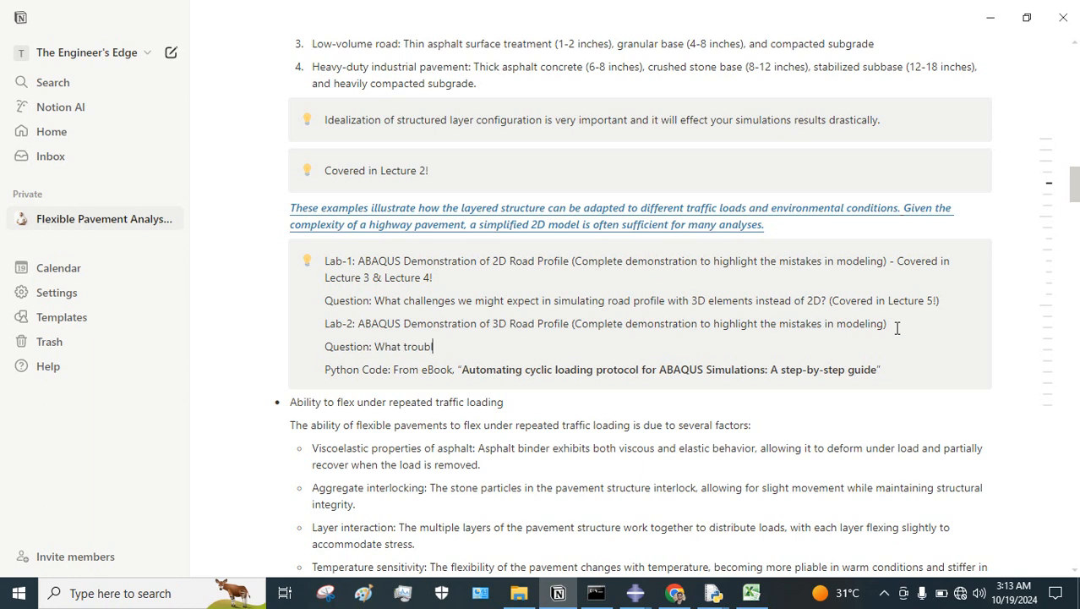
text(strategi)
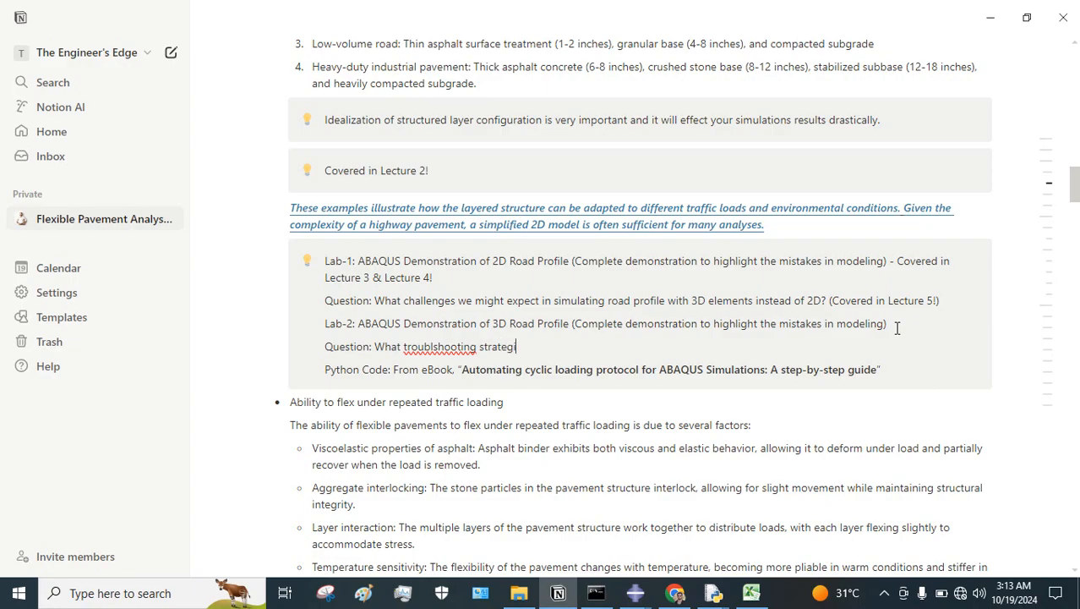
text(es should be used in order to )
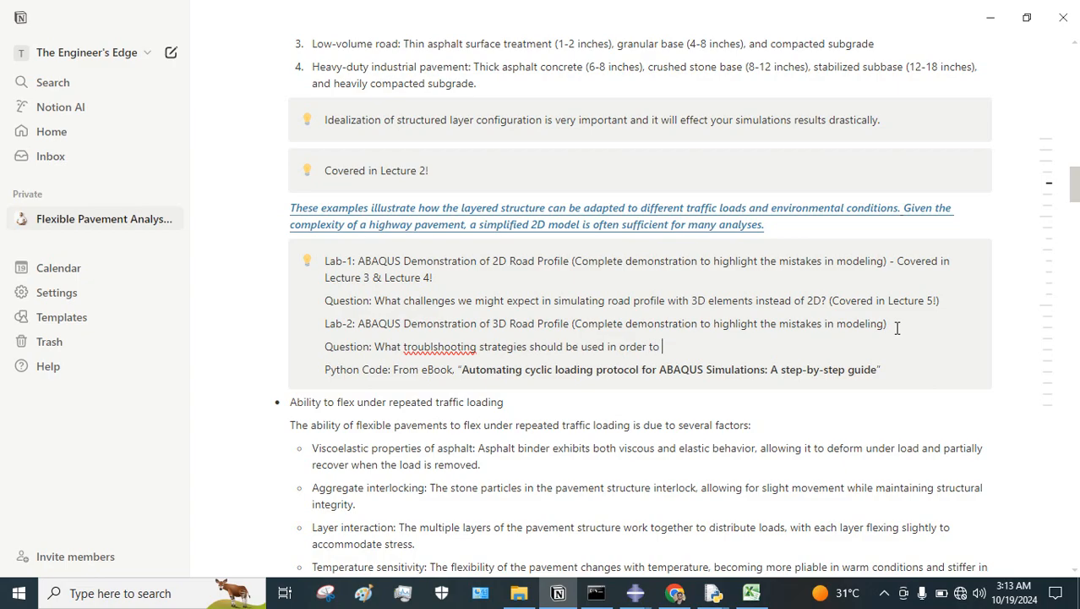
text(make the )
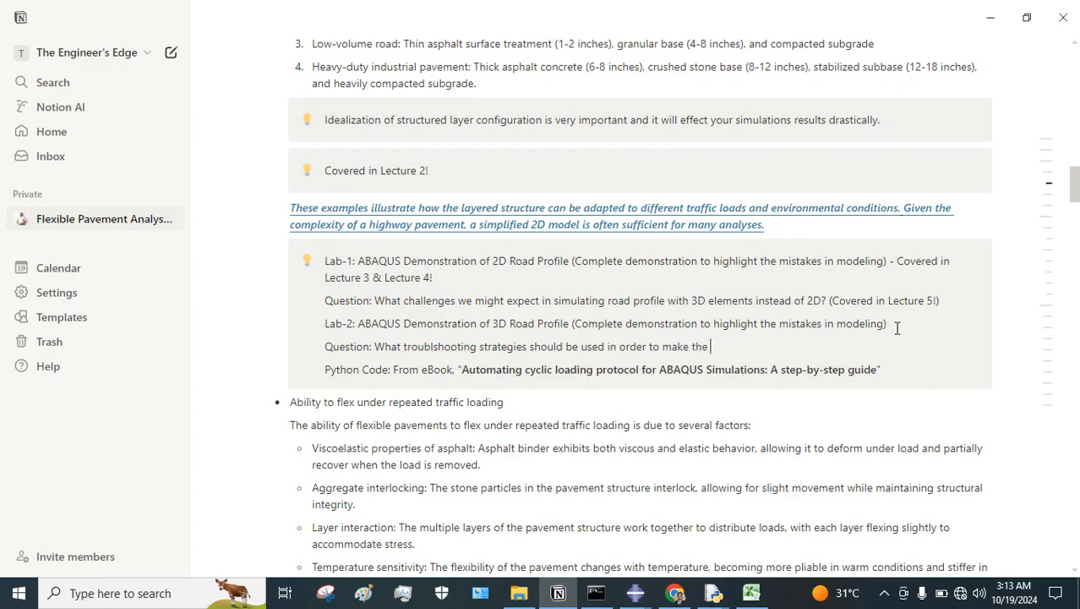
text(model run smoothly?)
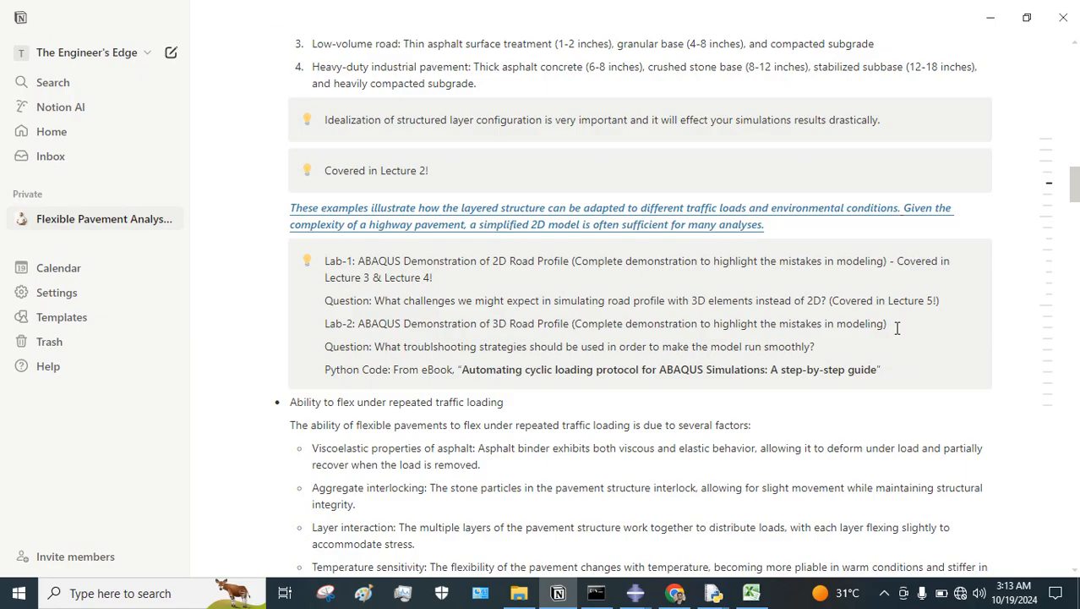
right_click(429, 349)
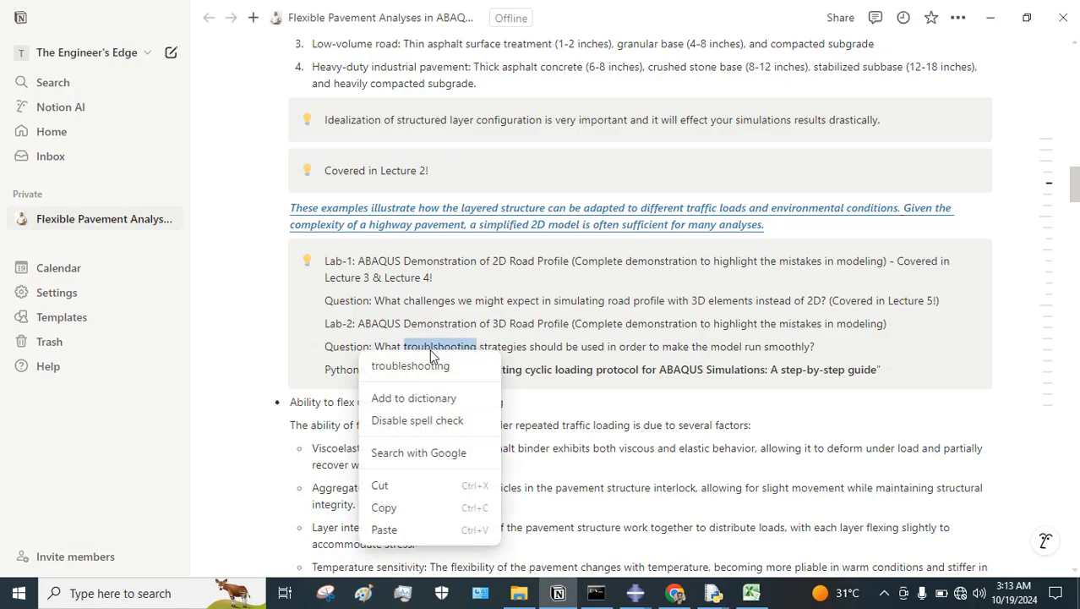
click(423, 365)
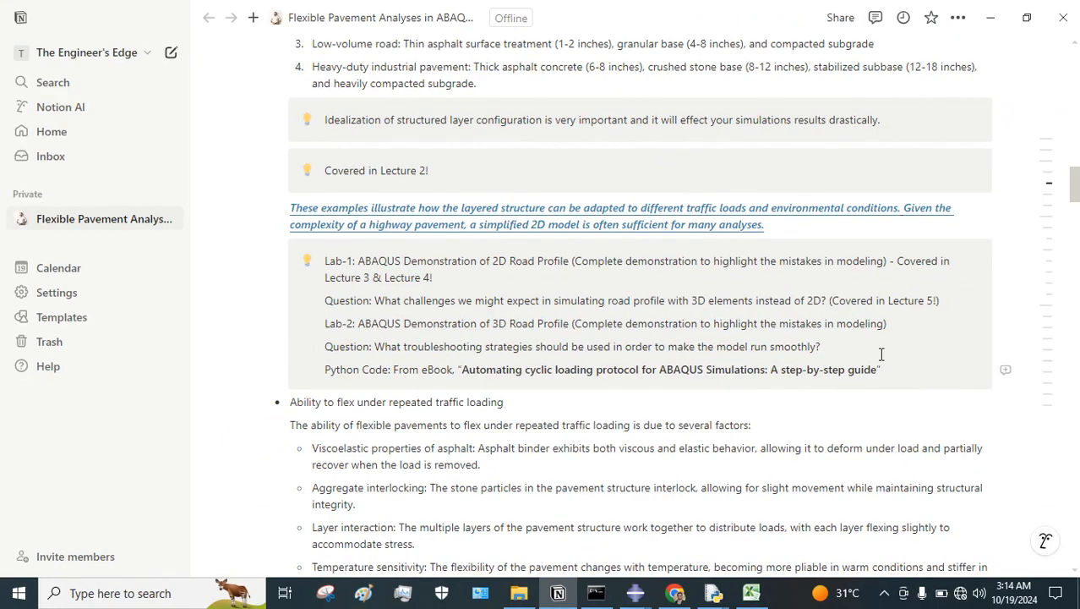
click(826, 345)
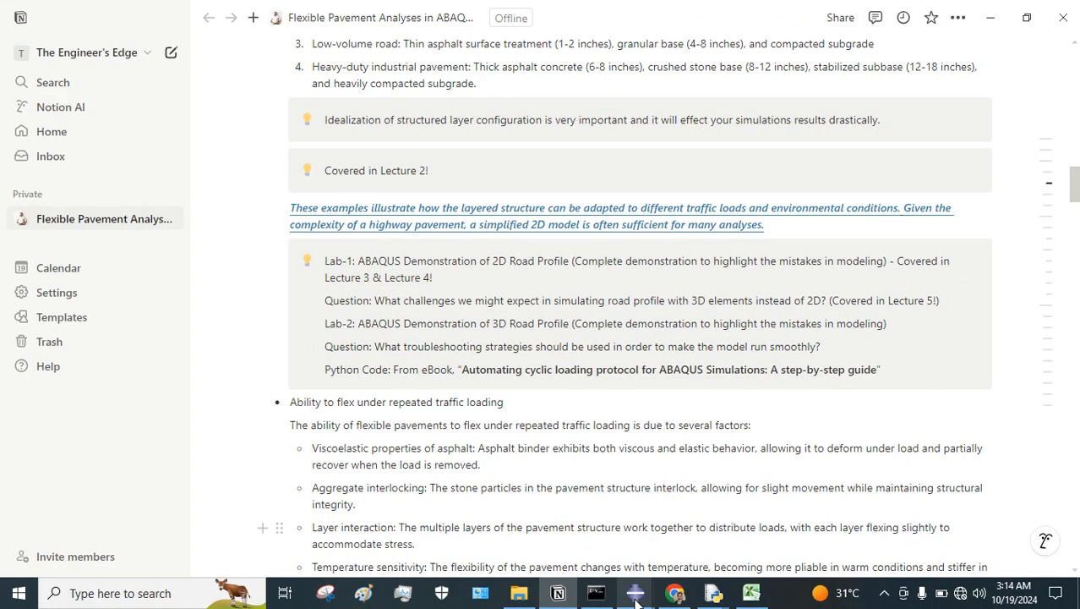
Return to the Abaqus Job-2 monitor and examine the aspect ratio warning, including the element set name WarnElemAspectRatio.
mouse_move(634, 593)
click(689, 529)
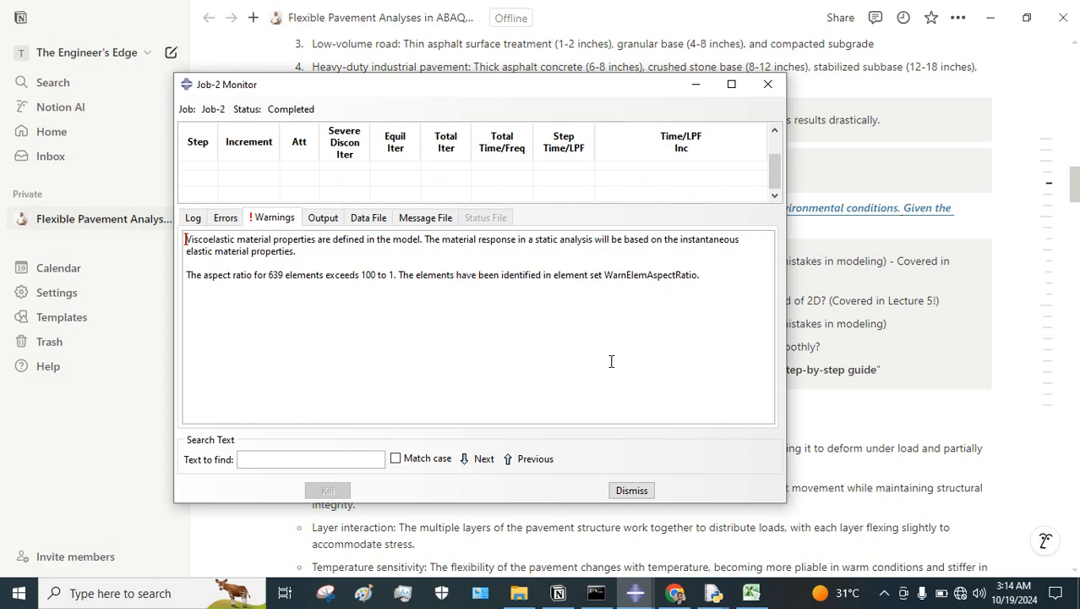
drag(519, 88, 687, 102)
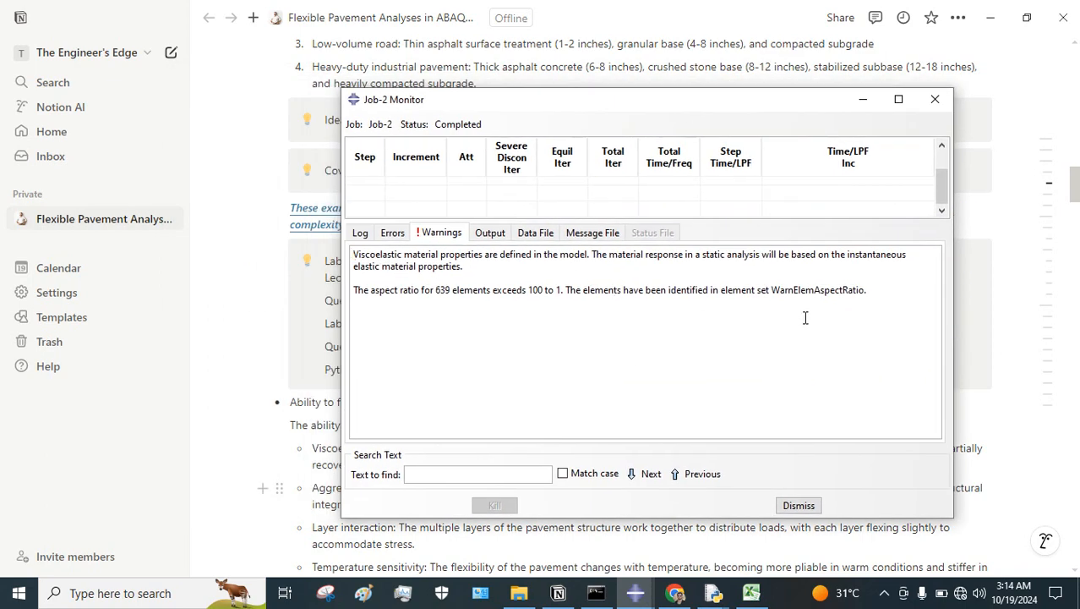
drag(870, 289, 347, 296)
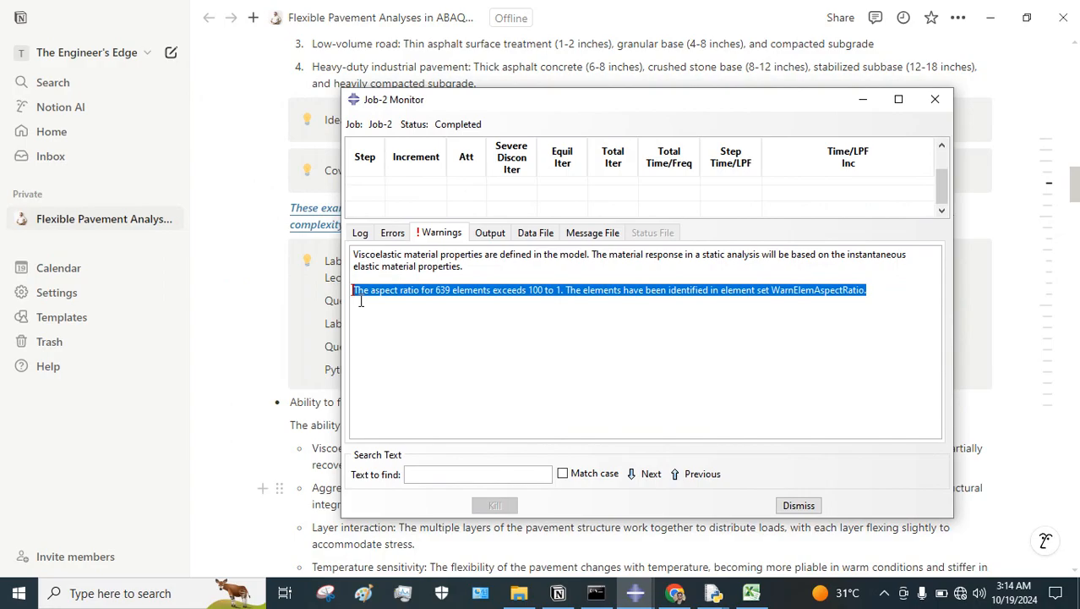
click(429, 296)
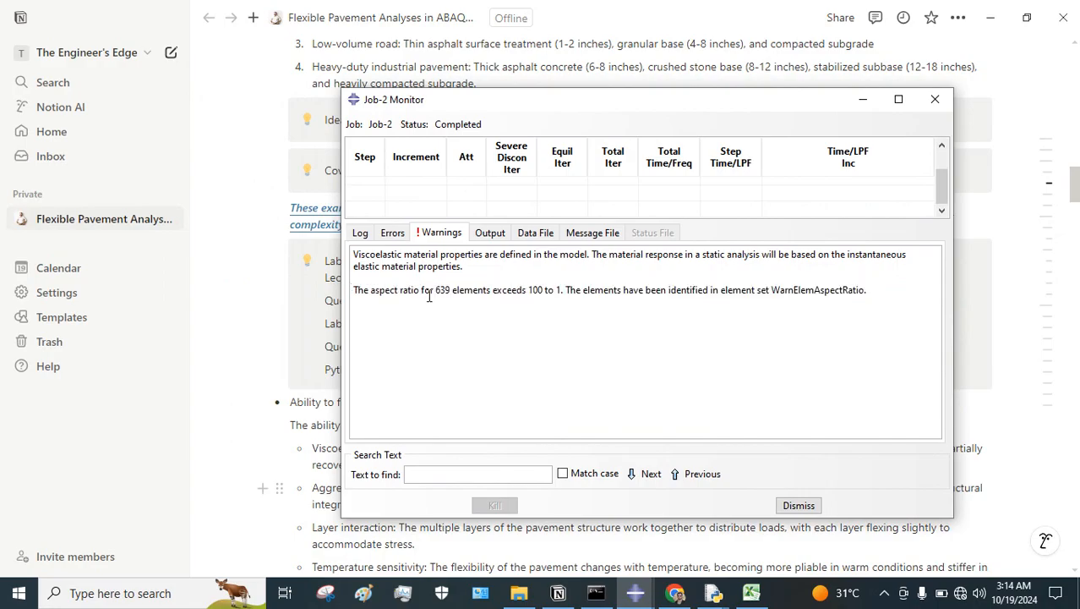
drag(436, 293, 560, 293)
click(857, 290)
mouse_move(864, 290)
mouse_down()
mouse_move(742, 290)
mouse_move(864, 289)
mouse_up()
click(772, 290)
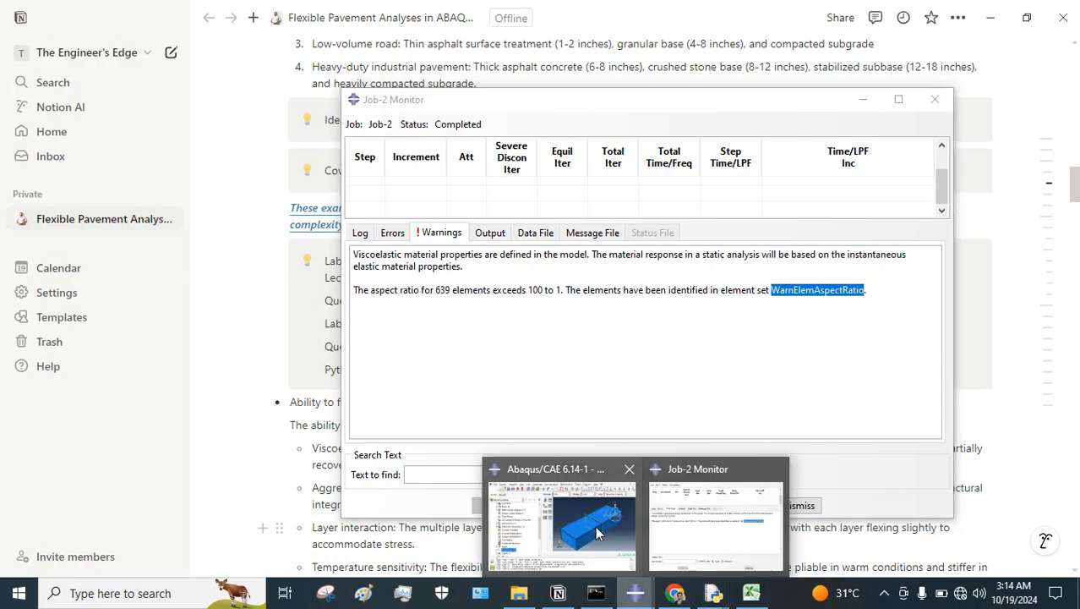
Switch to the main Abaqus/CAE window, close the Job Manager and maximize the window.
click(595, 525)
click(953, 326)
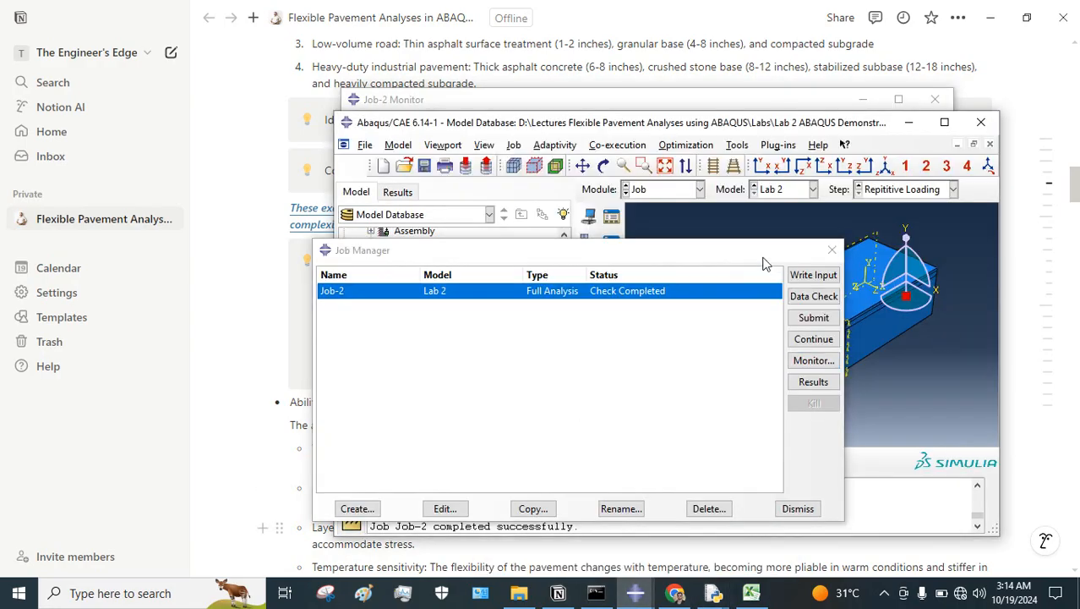
drag(759, 254, 445, 278)
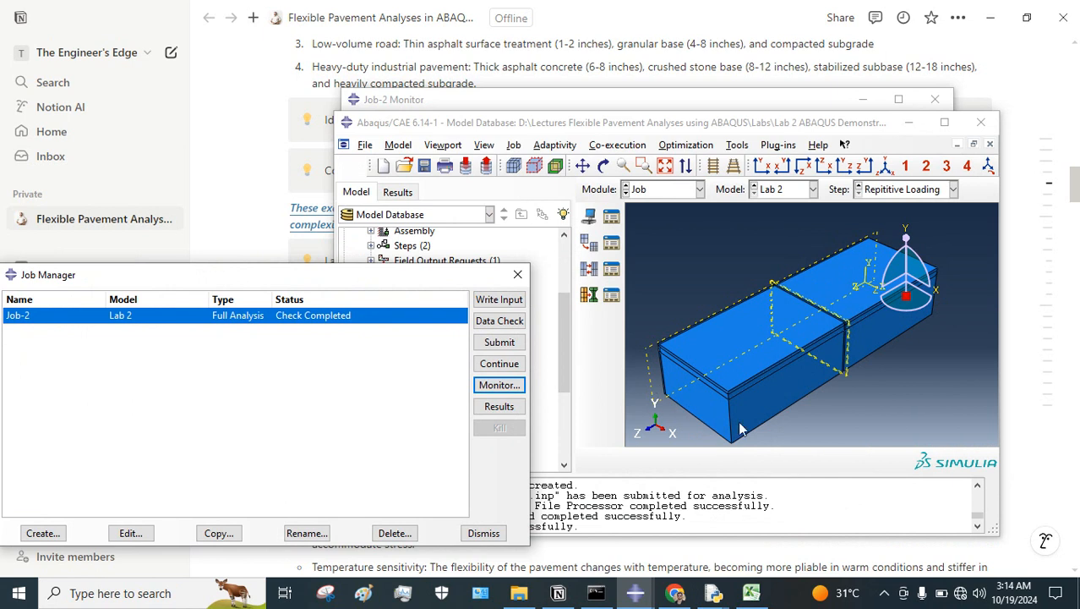
click(516, 275)
click(944, 122)
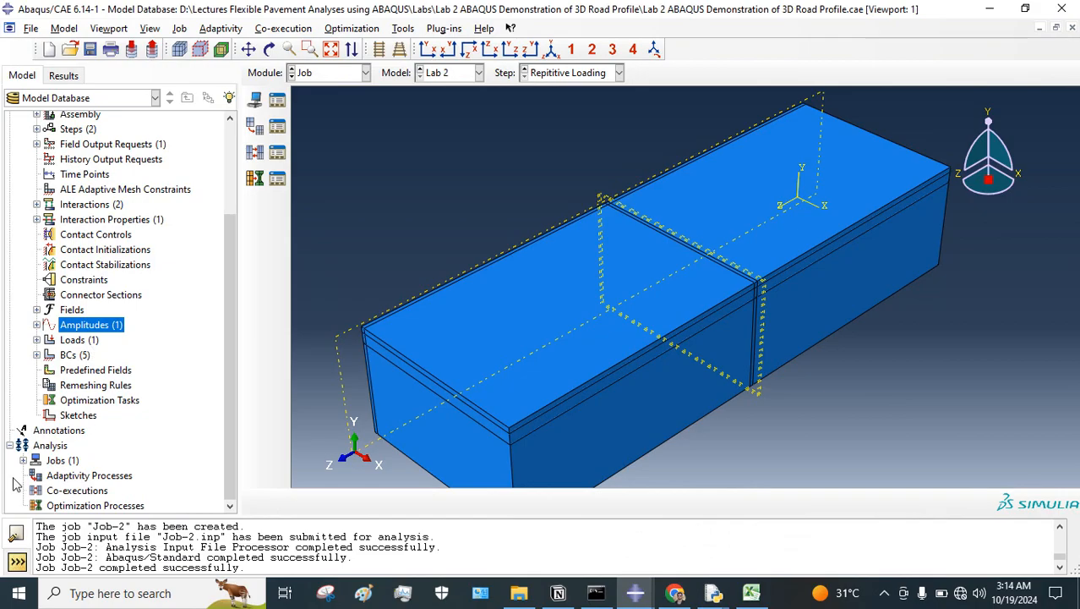
Expand the Jobs in the model tree and open the available commands for Job-2.
click(23, 460)
click(61, 475)
right_click(71, 475)
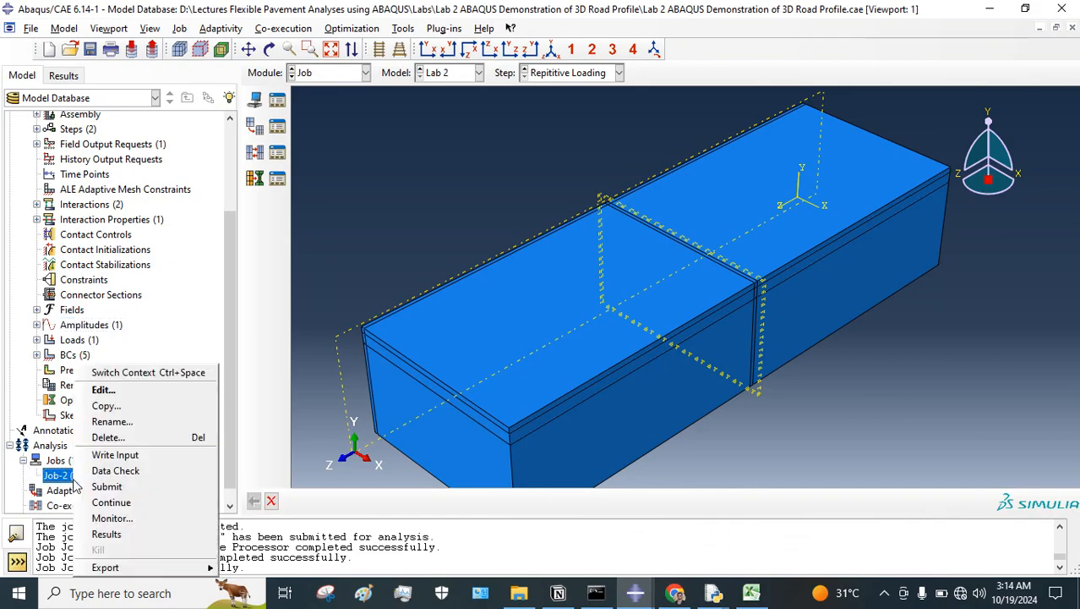
Open the results of Job-2 and highlight the WarnElemAspectRatio element set from its output database in the model.
click(106, 533)
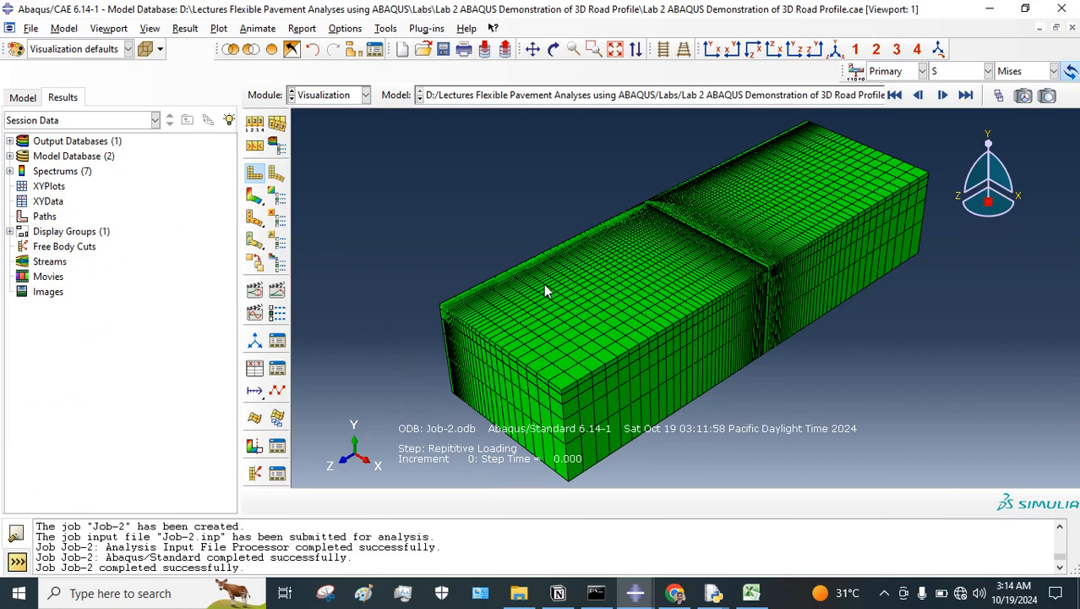
ctrl+alt+drag(543, 283, 692, 191)
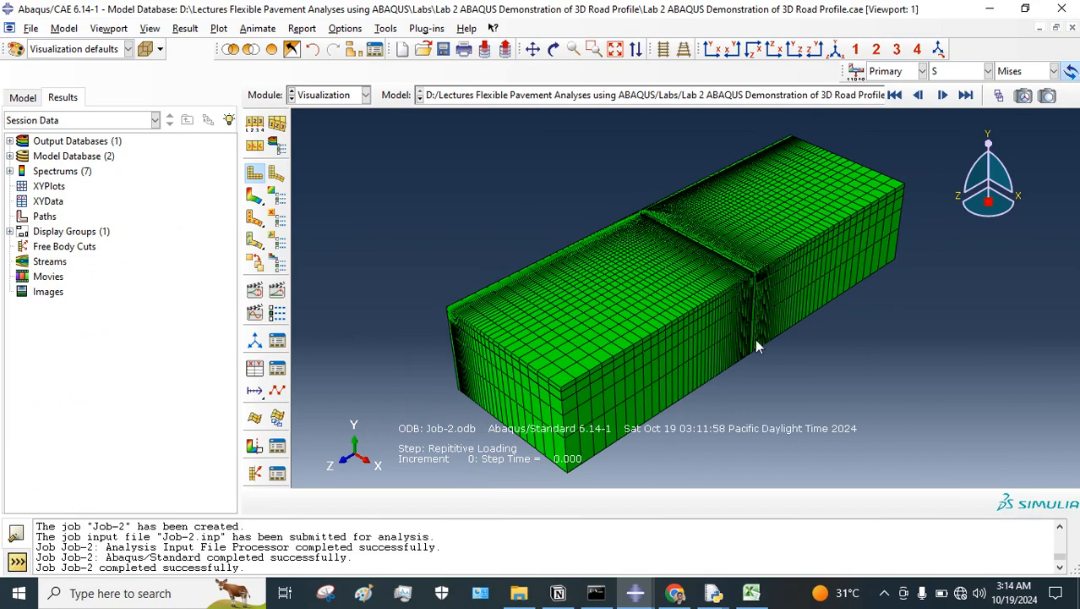
click(10, 142)
click(23, 157)
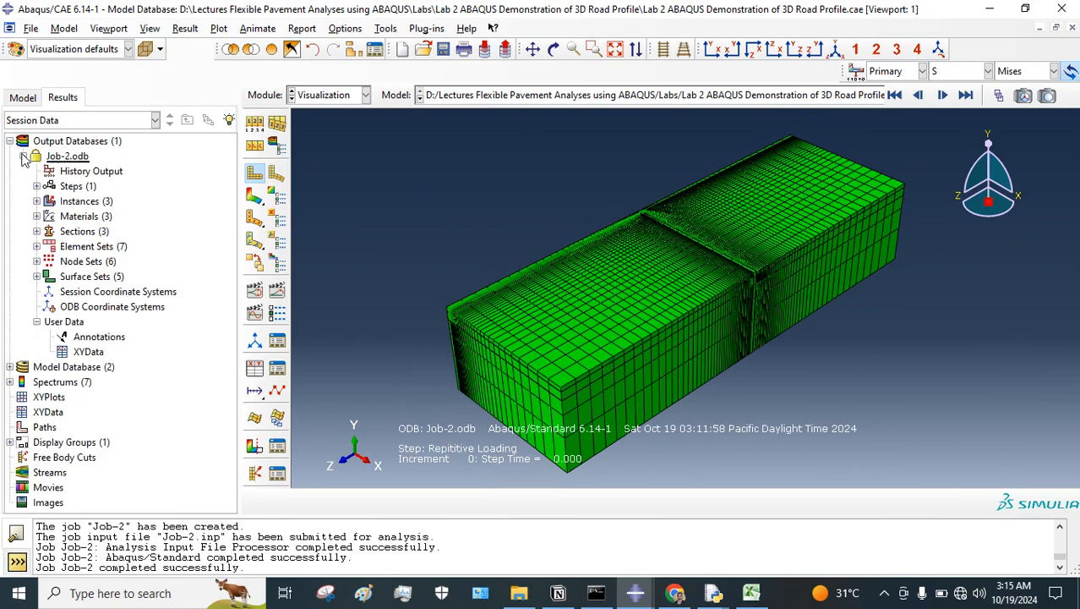
click(37, 276)
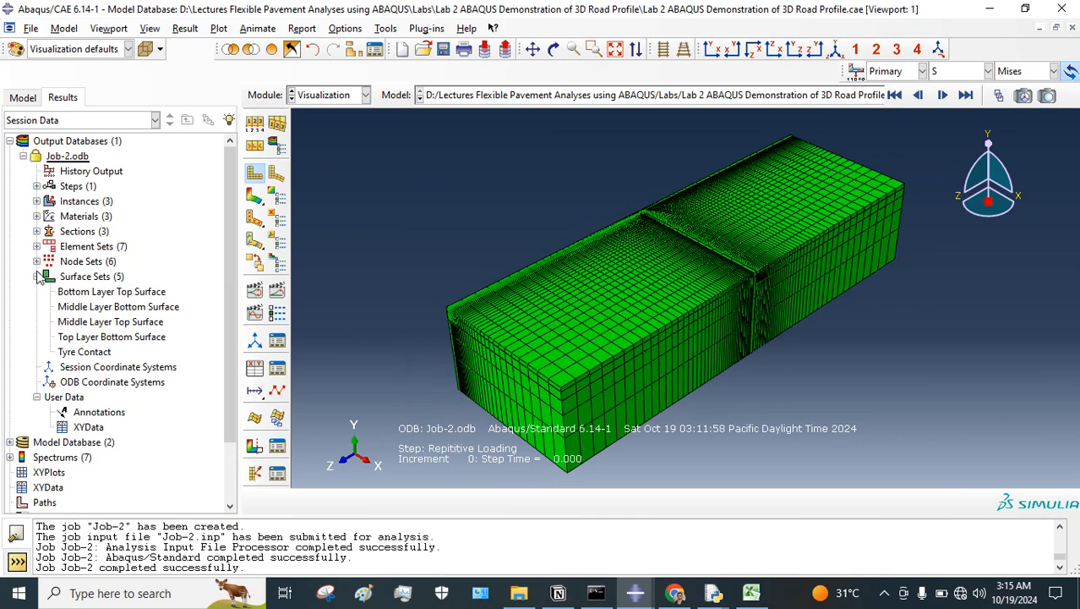
click(36, 261)
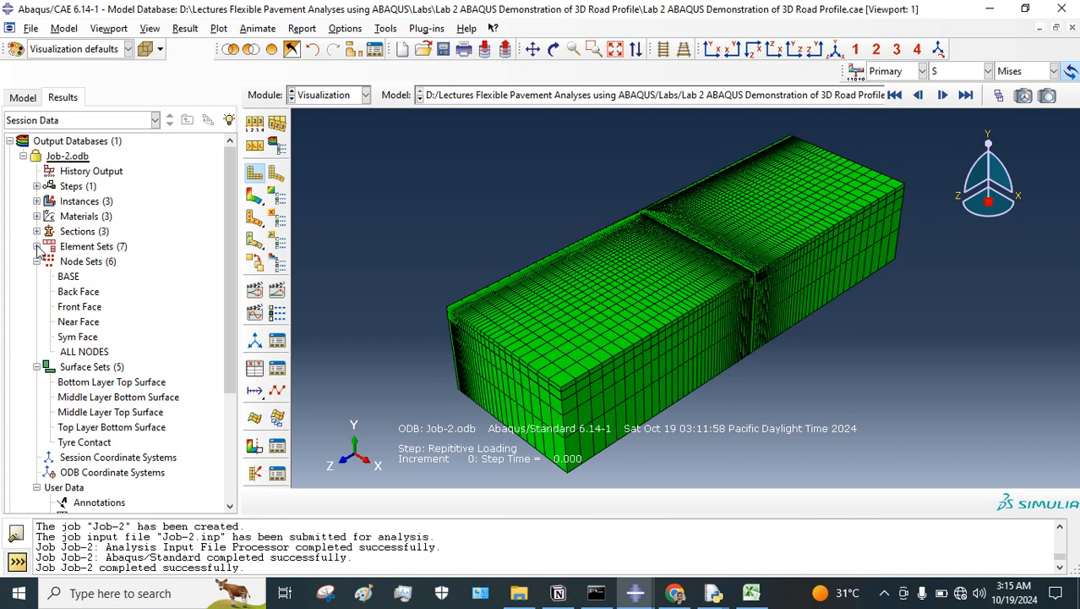
click(37, 246)
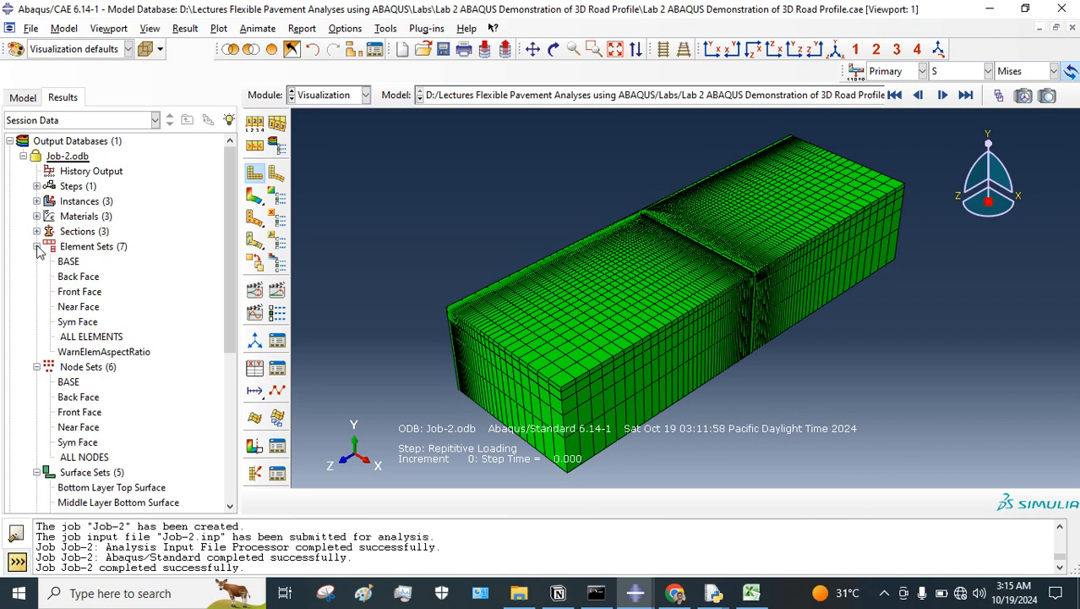
click(100, 352)
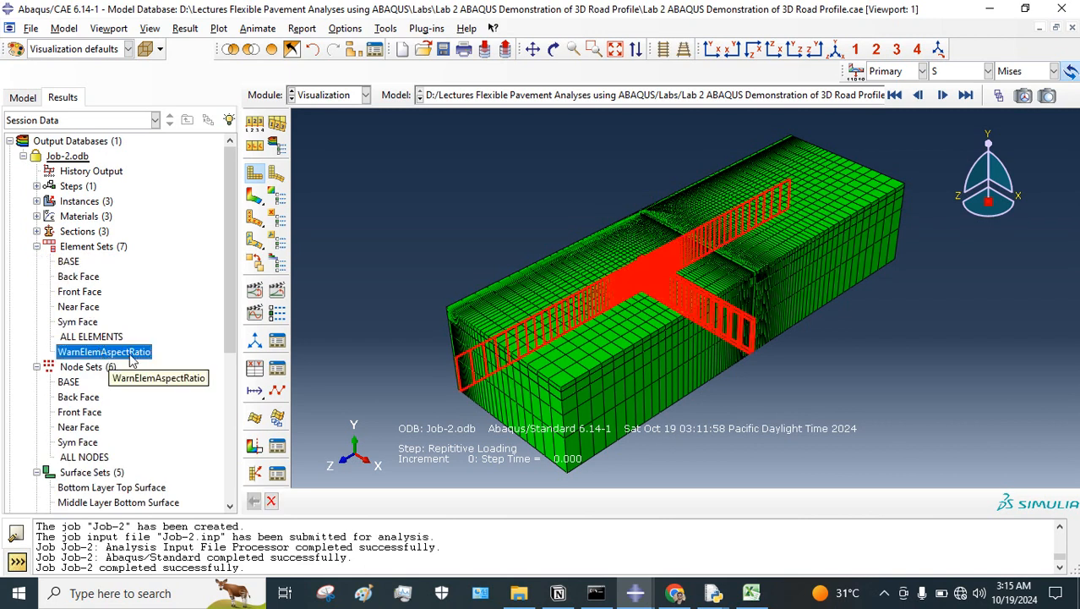
Display only the WarnElemAspectRatio elements, clear the highlight and examine the shape of the isolated elements.
scroll(405, 365, up, 5)
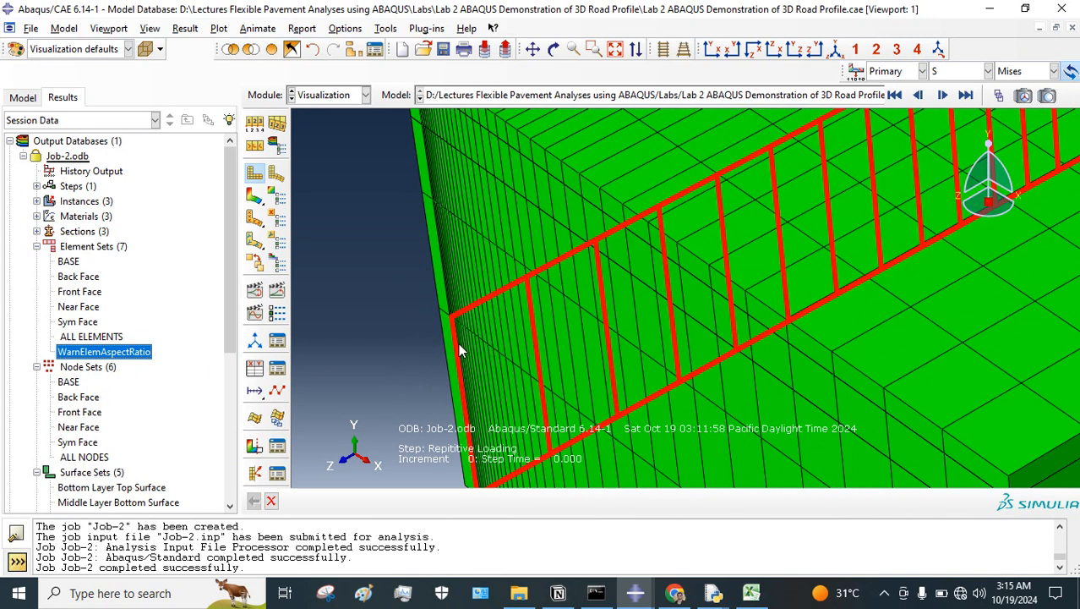
scroll(461, 351, up, 5)
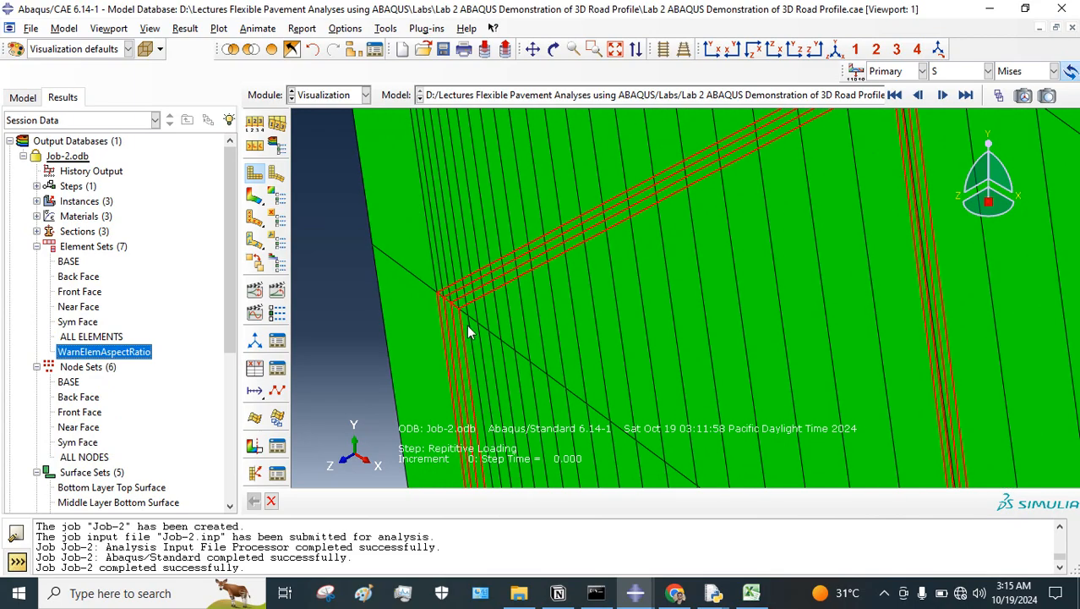
scroll(463, 306, down, 5)
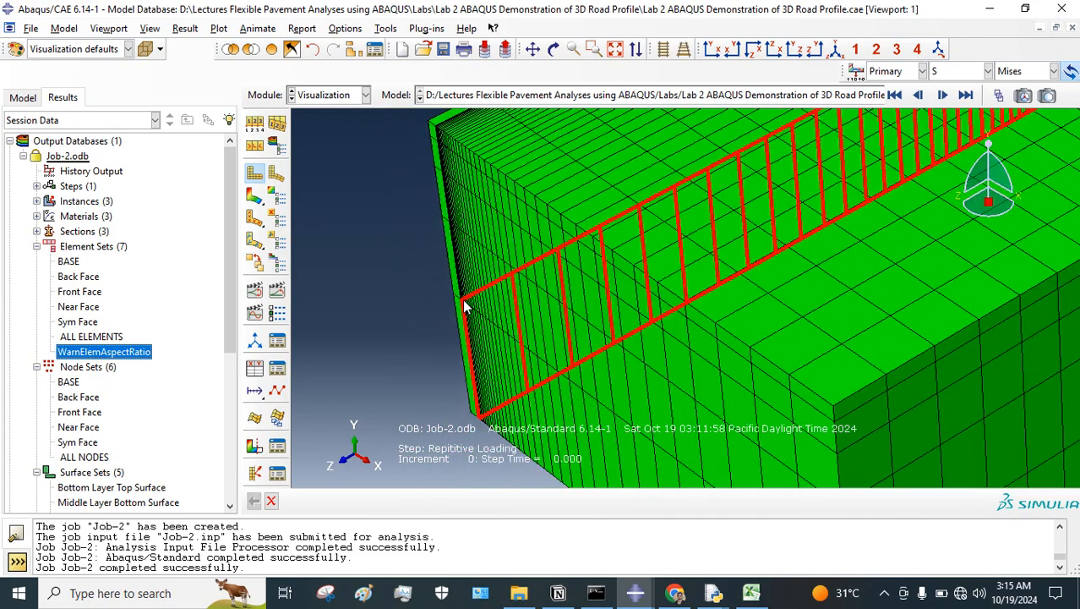
scroll(463, 306, down, 8)
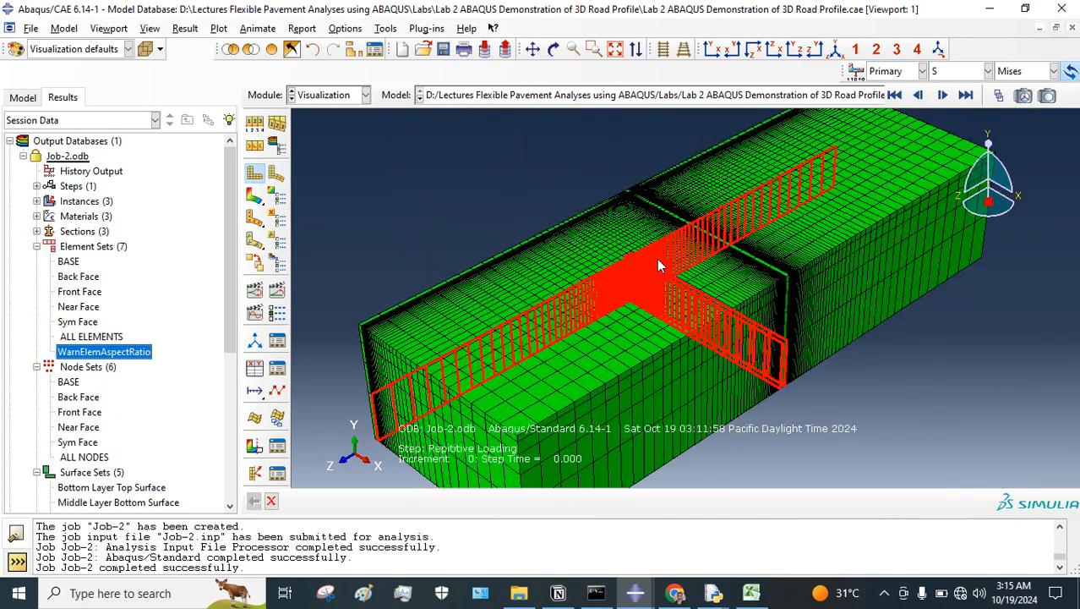
scroll(658, 265, up, 4)
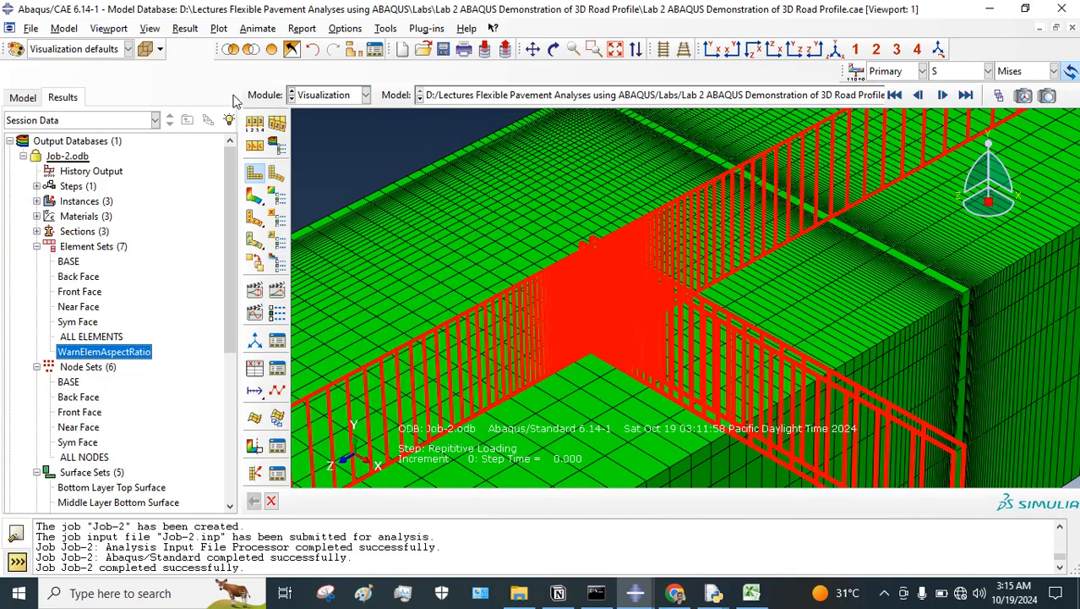
click(230, 51)
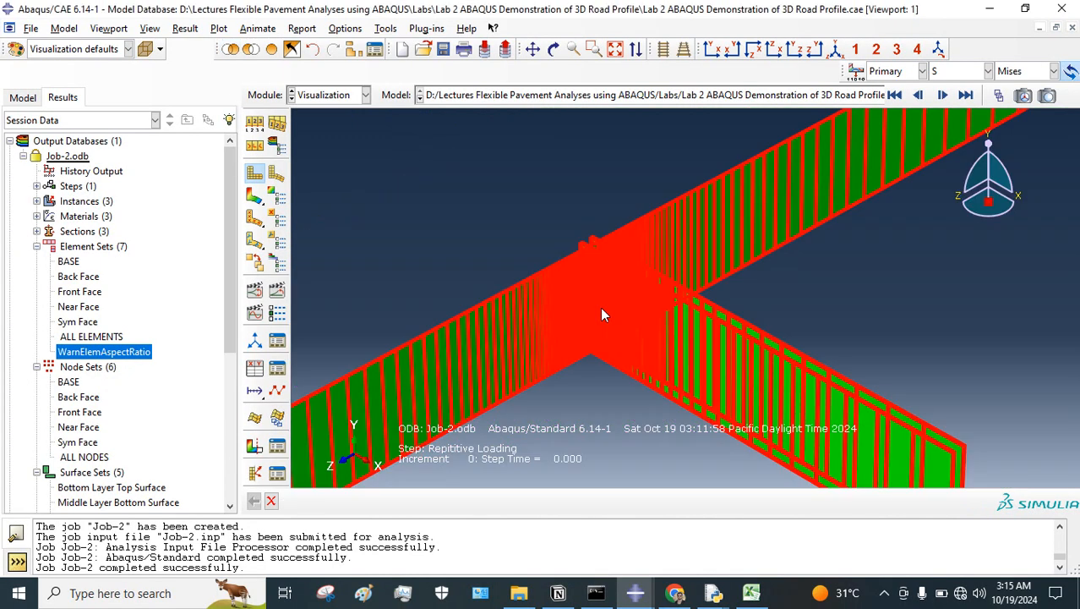
click(272, 500)
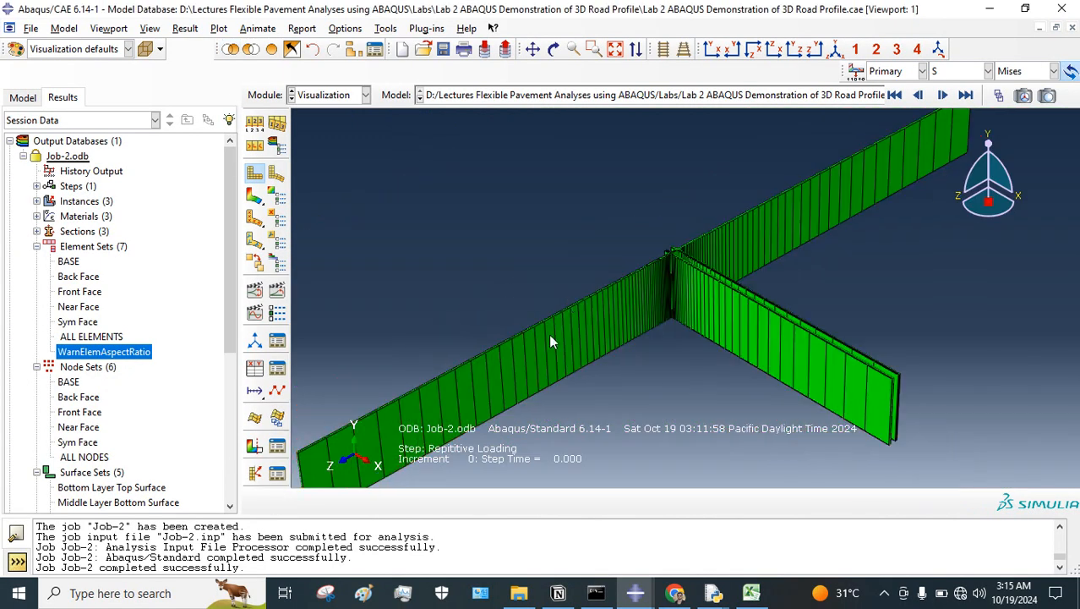
scroll(666, 251, up, 5)
ctrl+alt+drag(699, 237, 361, 356)
scroll(615, 212, down, 5)
scroll(484, 303, up, 3)
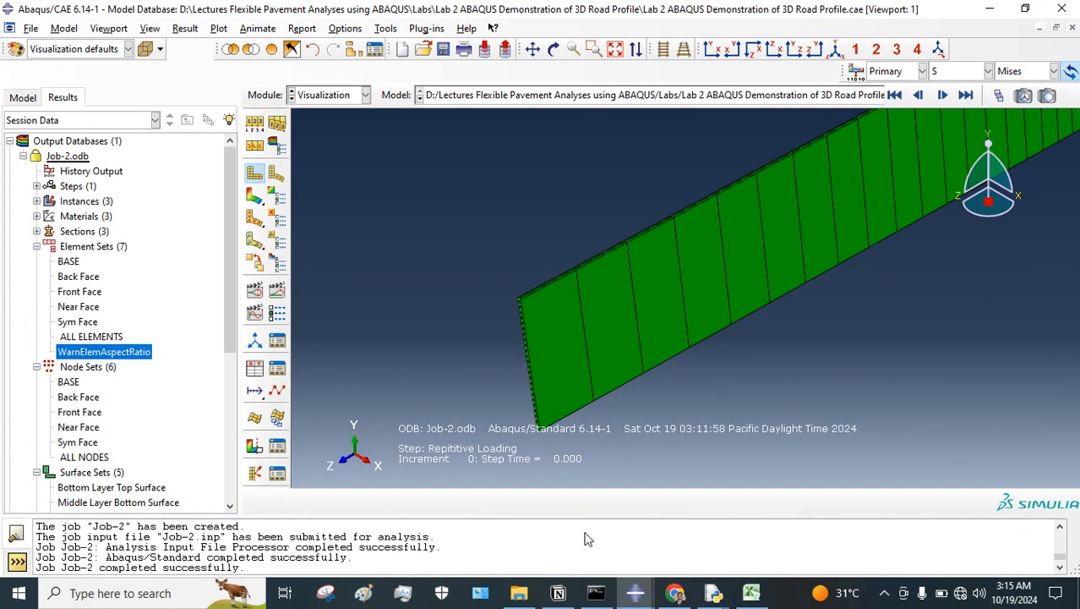
Review the element aspect ratio warning in the Job-2 Monitor and mark its limit wording.
mouse_move(635, 592)
click(748, 500)
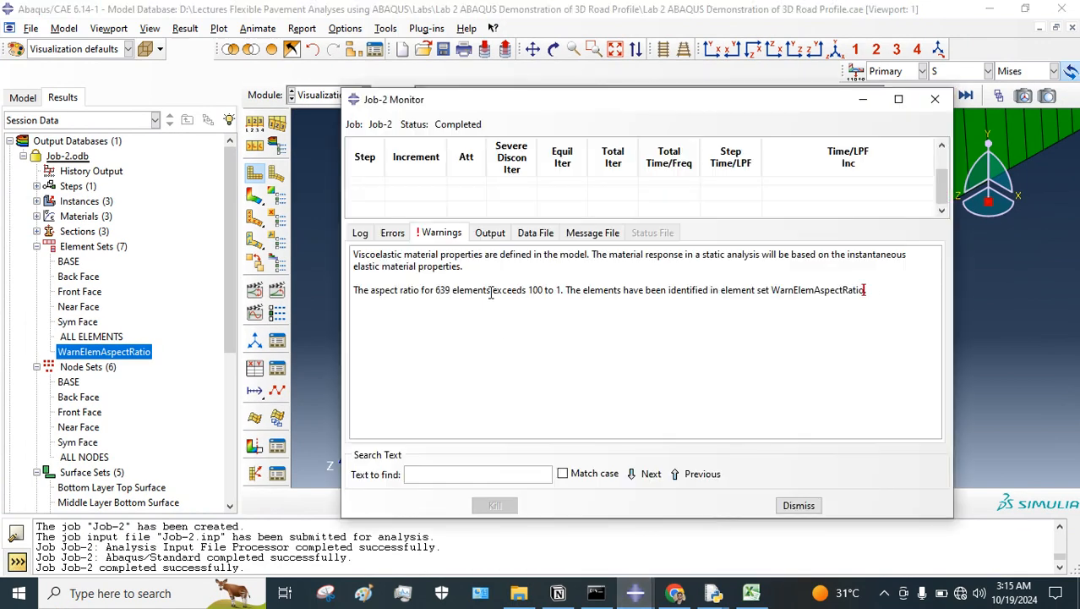
drag(490, 290, 562, 291)
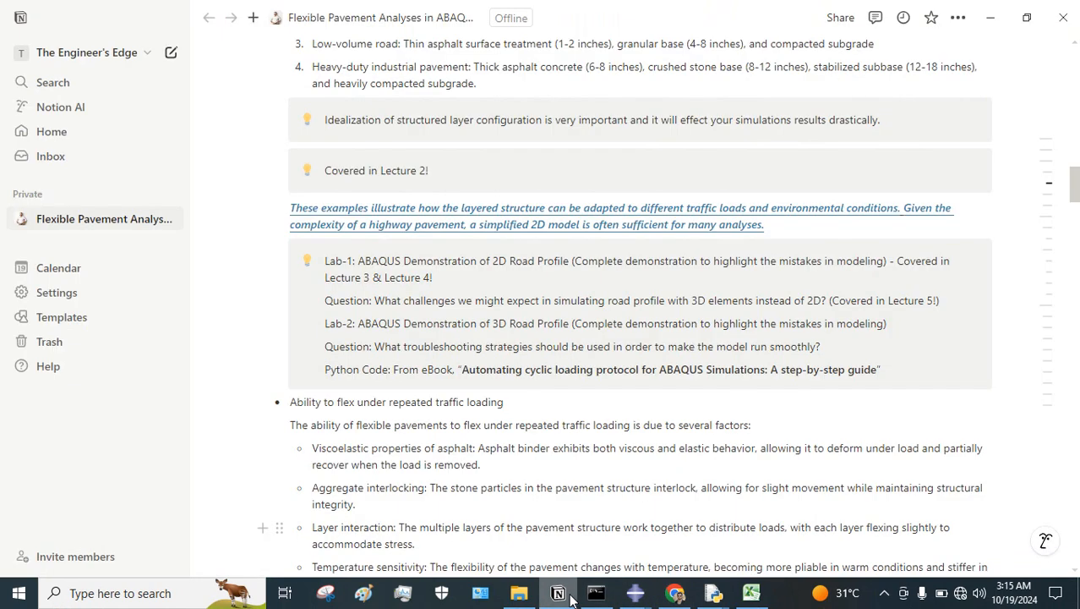
In the Notion notes, add "Question: What is Aspect ratio and Why it is important in troubleshooting?" below the Lab-2 troubleshooting question.
click(558, 592)
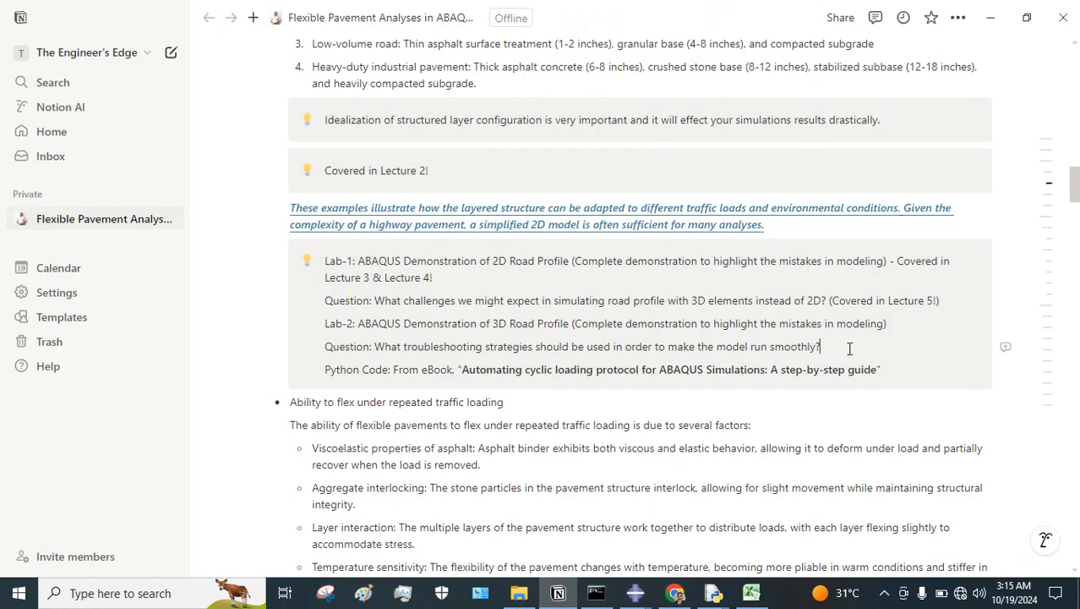
key(Return)
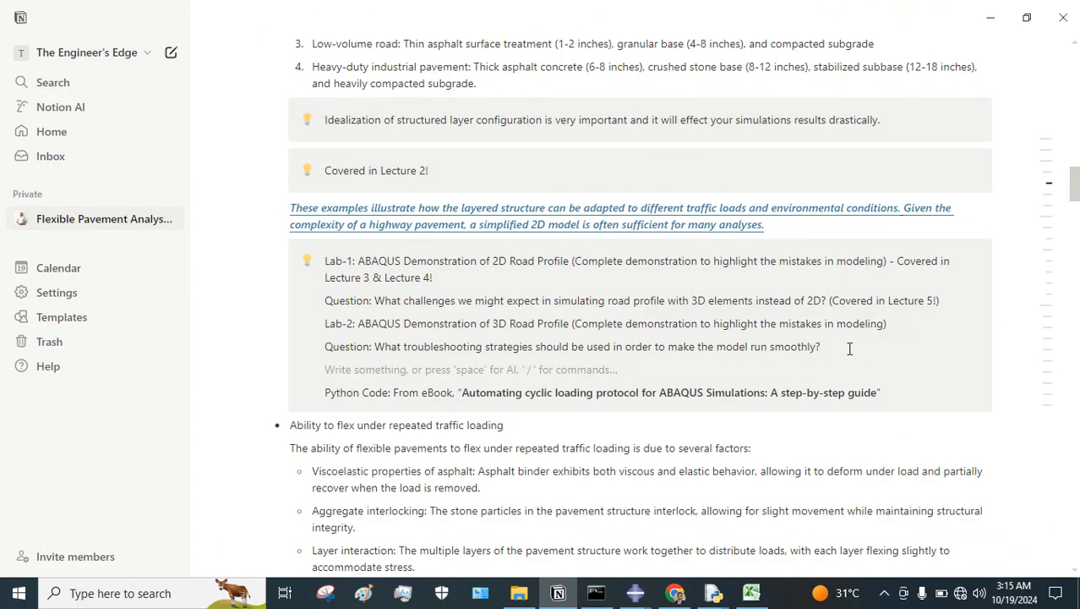
text(q)
key(BackSpace)
text(Q)
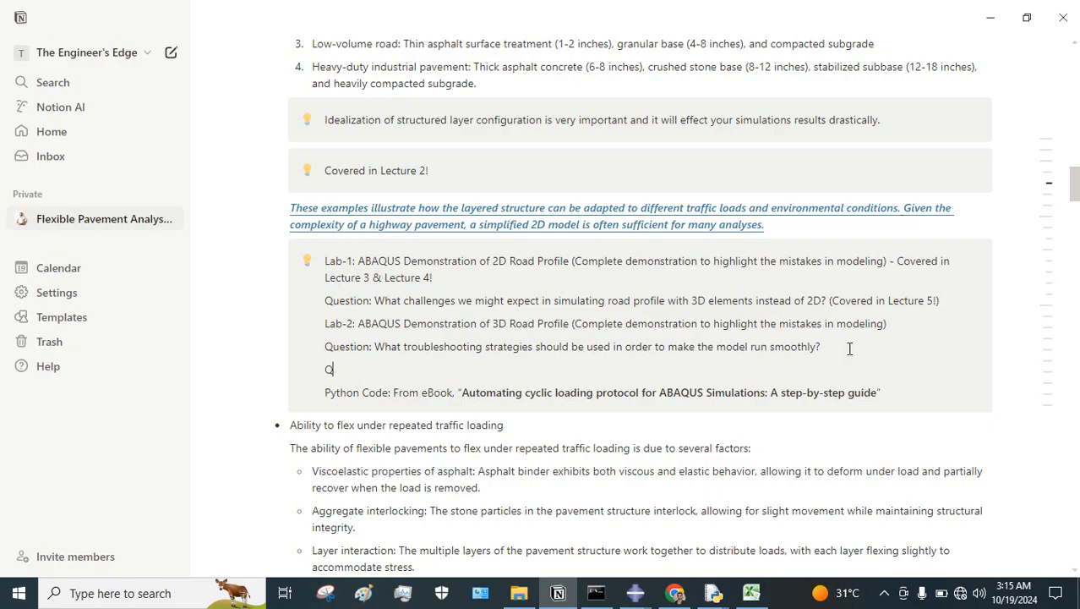
text(uestion: Whyat is Aspect)
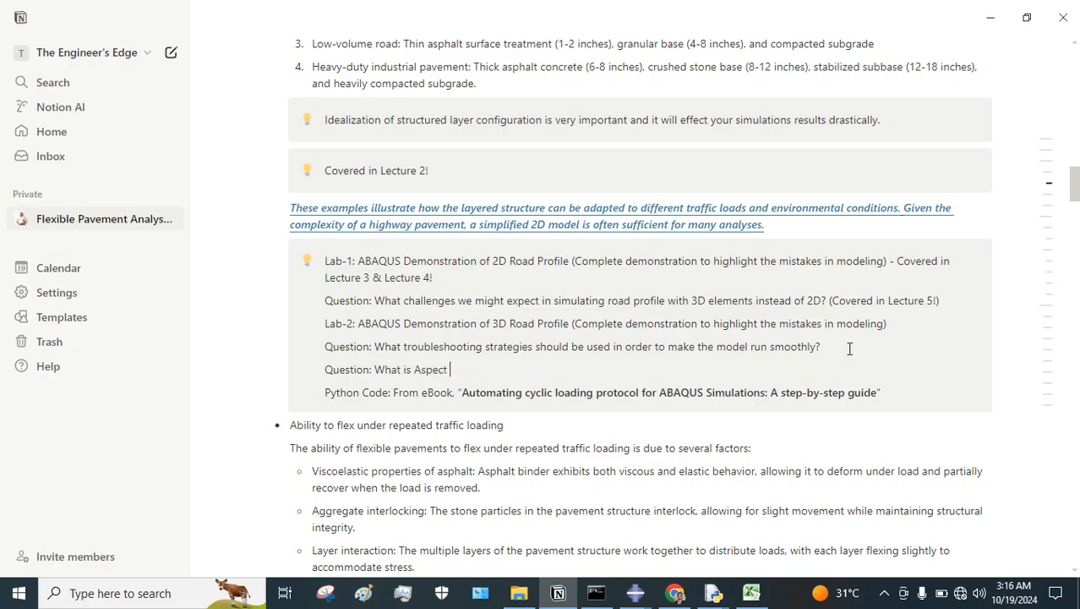
text(ratio and Why it is importan)
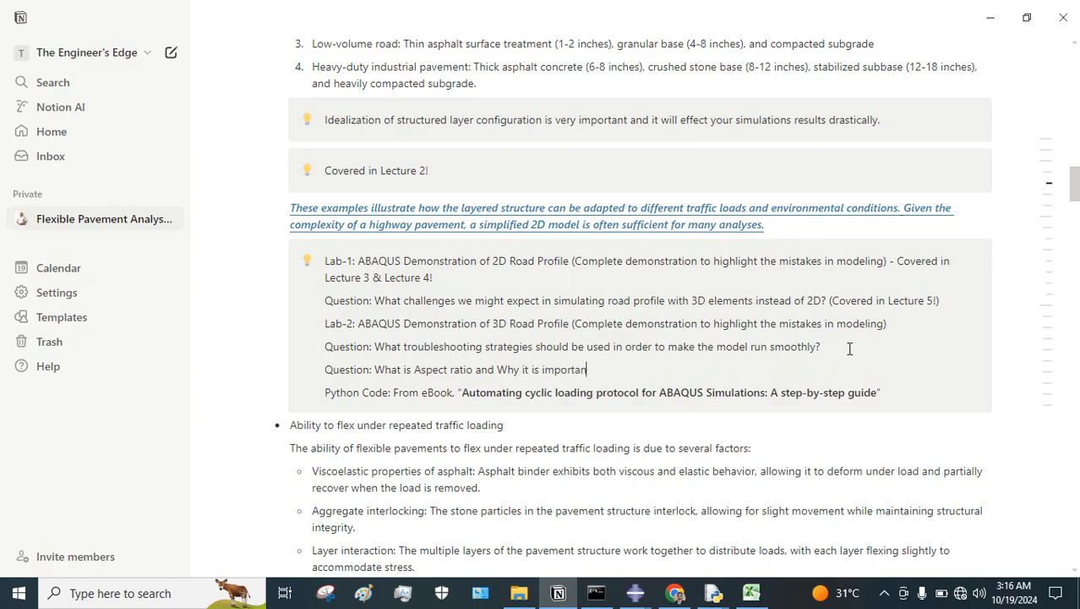
text(t in troubleshootin)
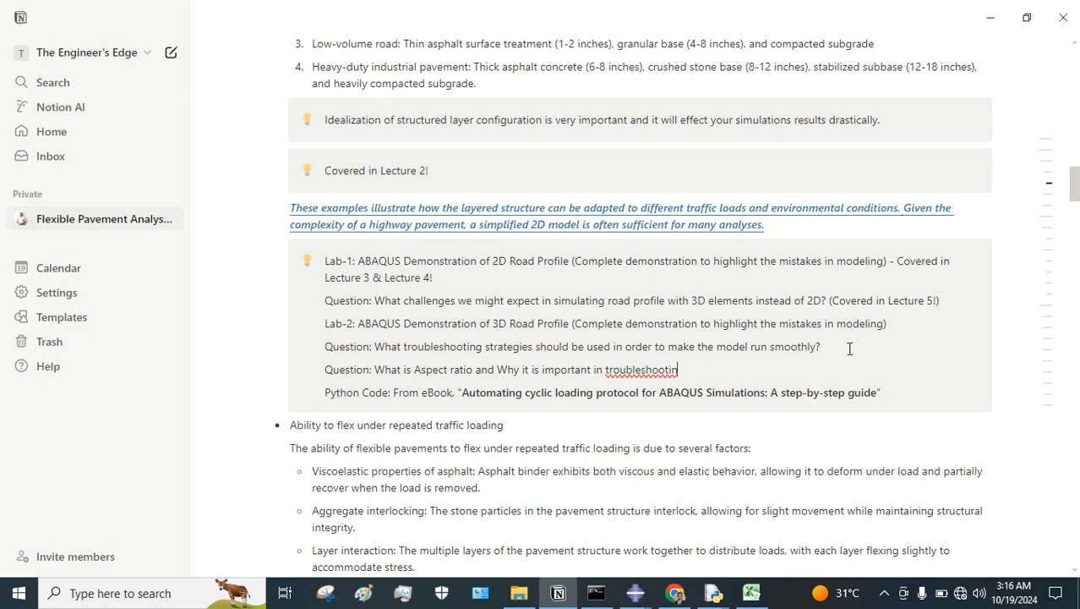
text(g)
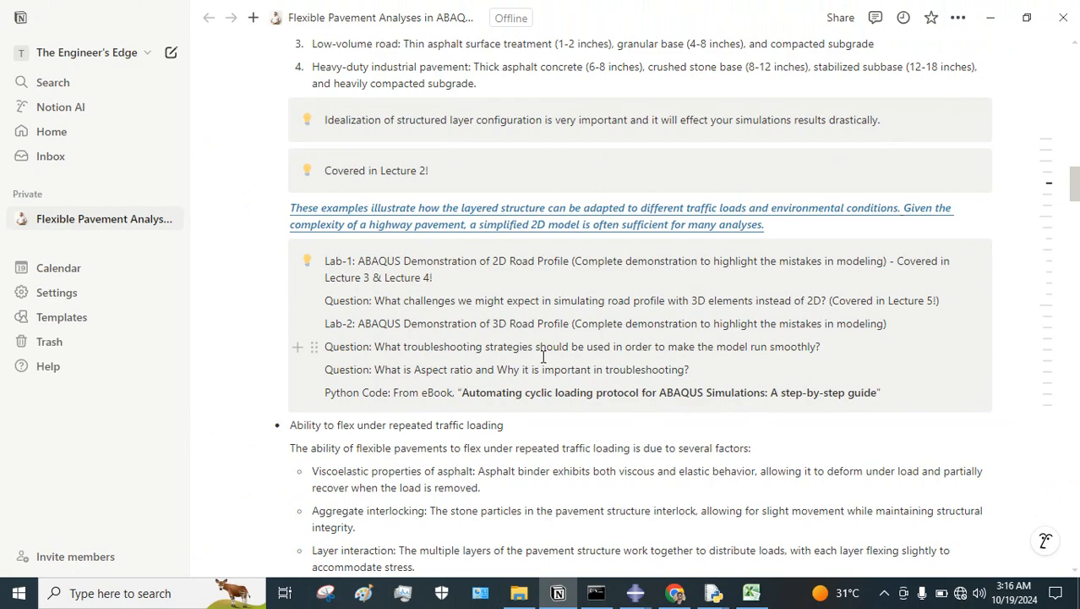
Return to the main Abaqus/CAE window and switch from Visualization to the Mesh module.
click(674, 593)
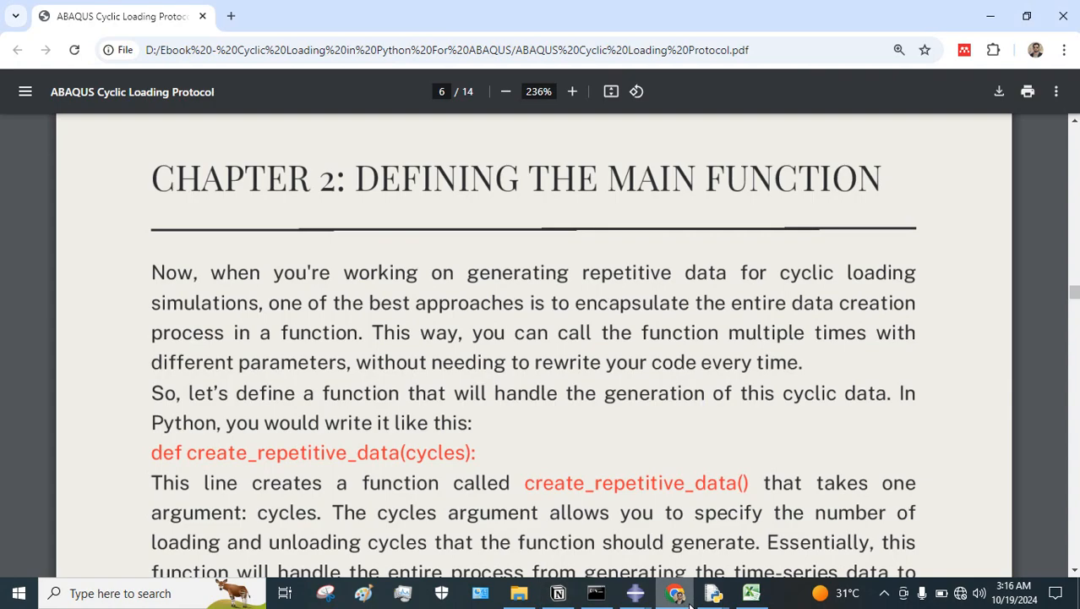
mouse_move(630, 598)
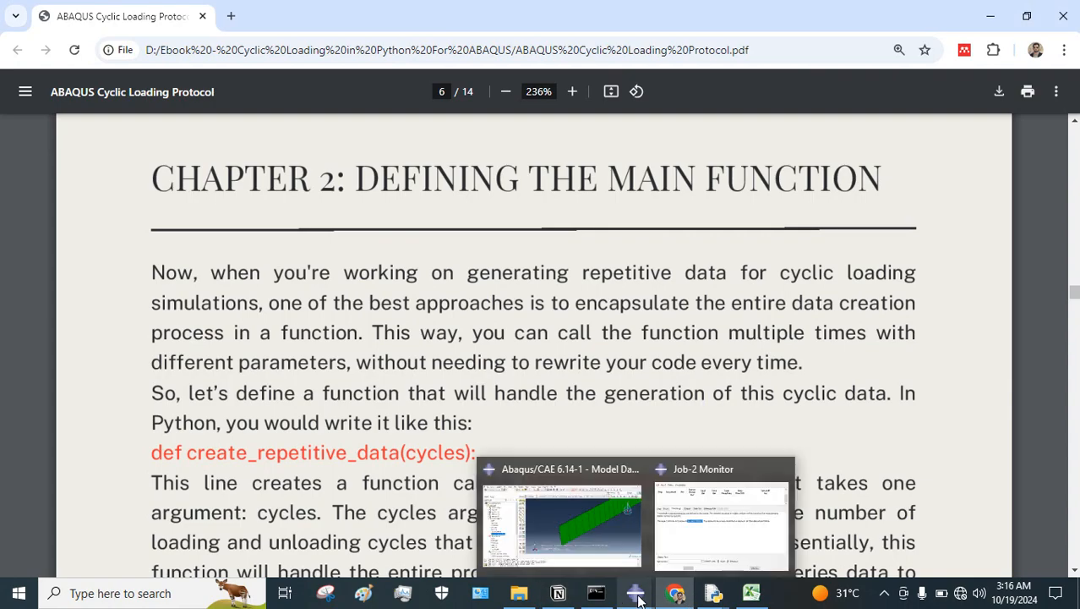
click(558, 524)
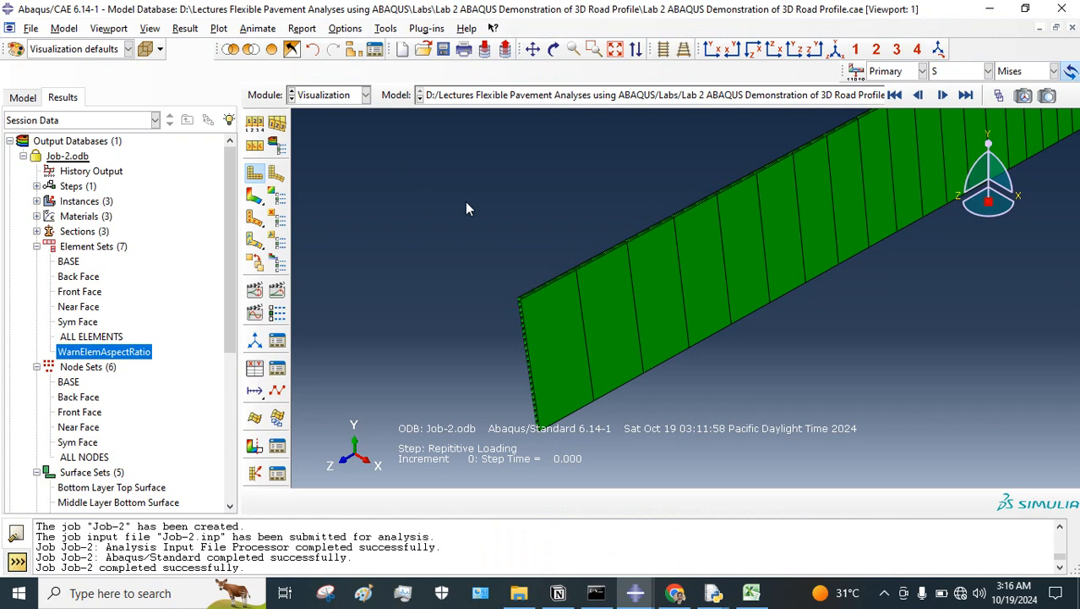
scroll(477, 224, down, 3)
click(323, 96)
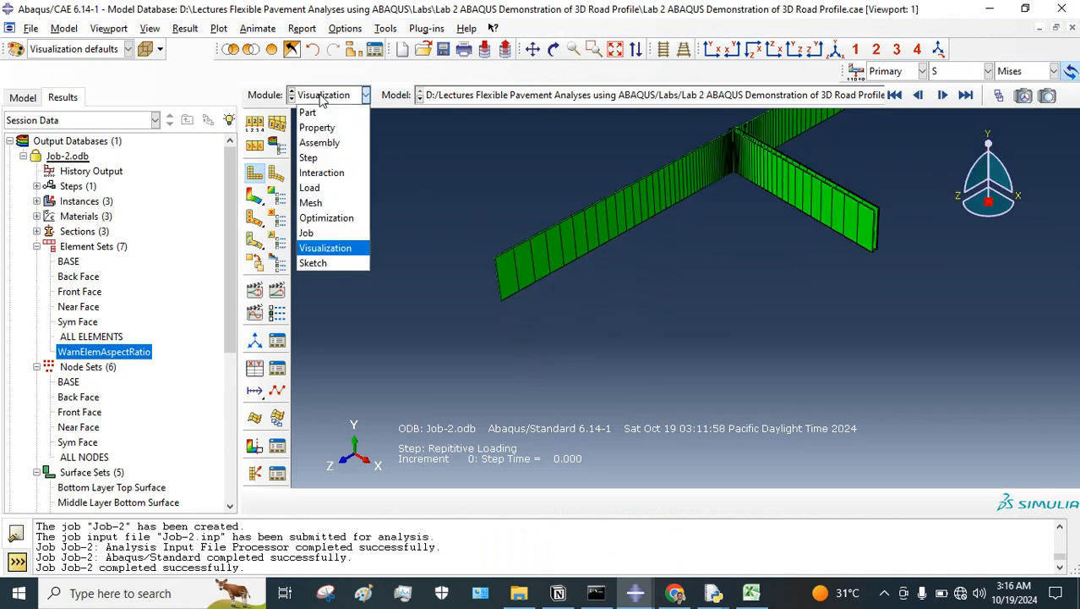
click(328, 189)
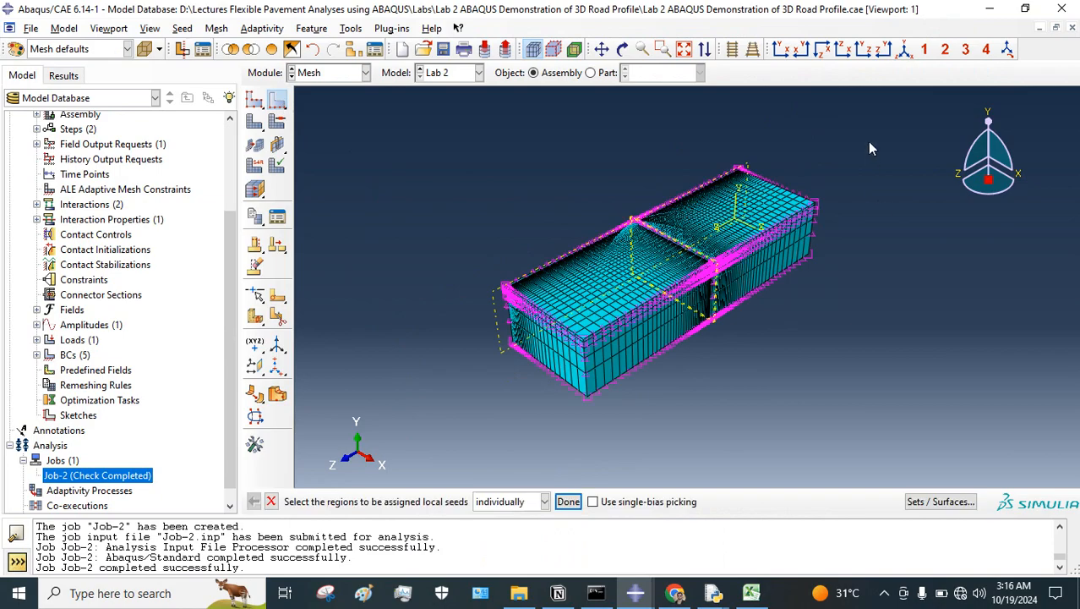
drag(867, 138, 293, 487)
click(568, 501)
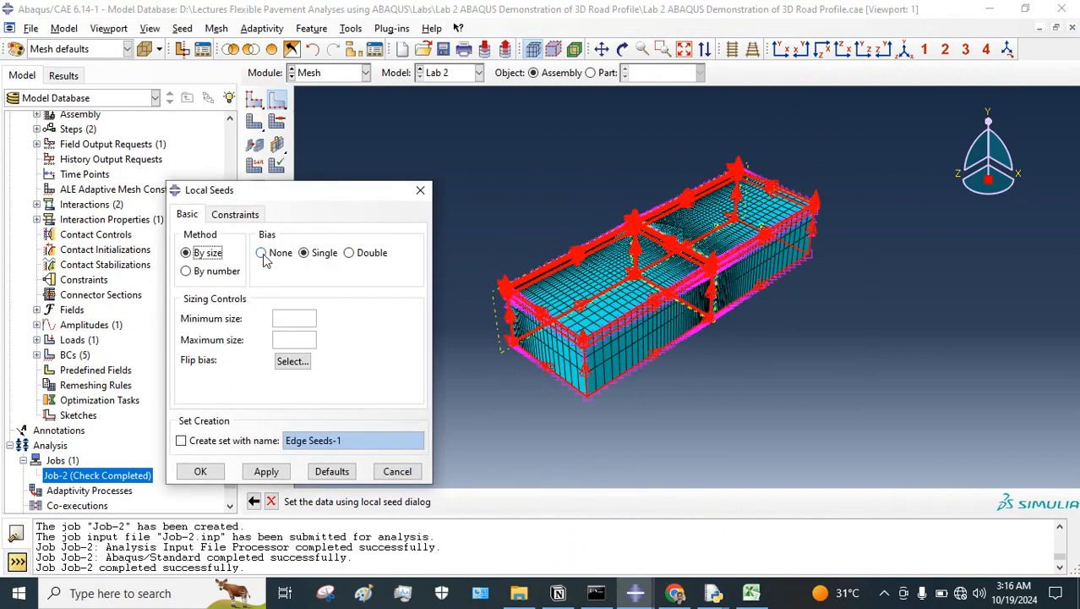
click(420, 190)
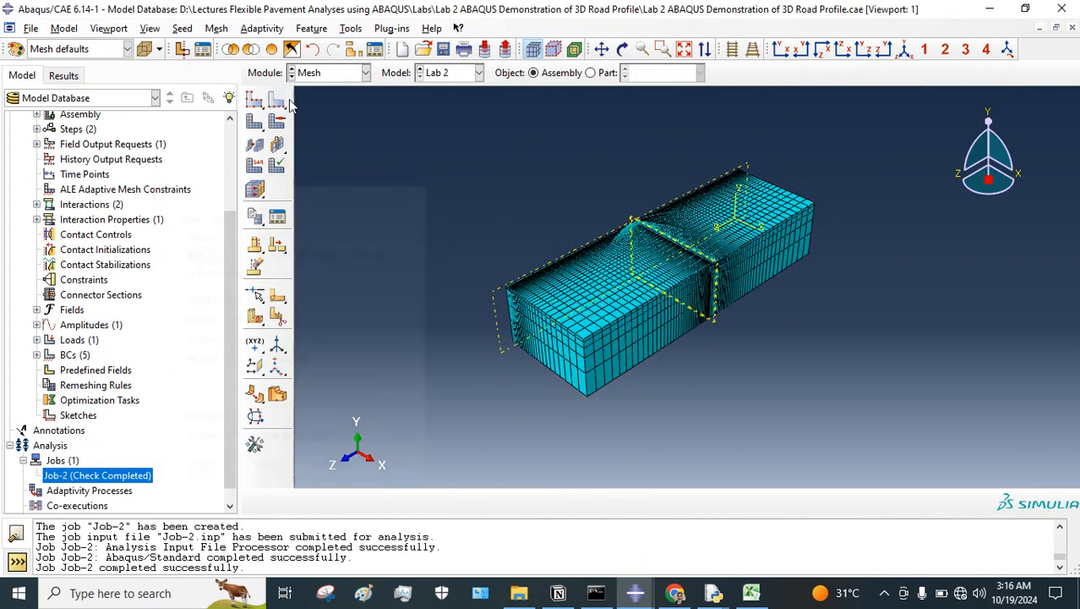
Delete the local seeds on all regions of the assembly together with the existing mesh.
drag(275, 100, 324, 104)
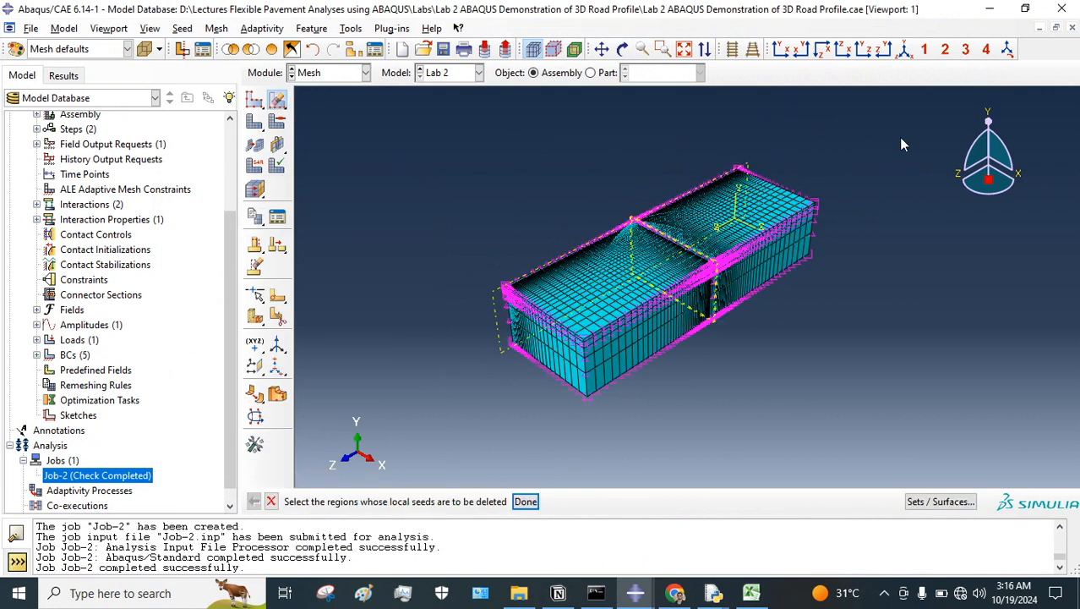
drag(931, 123, 366, 495)
click(525, 501)
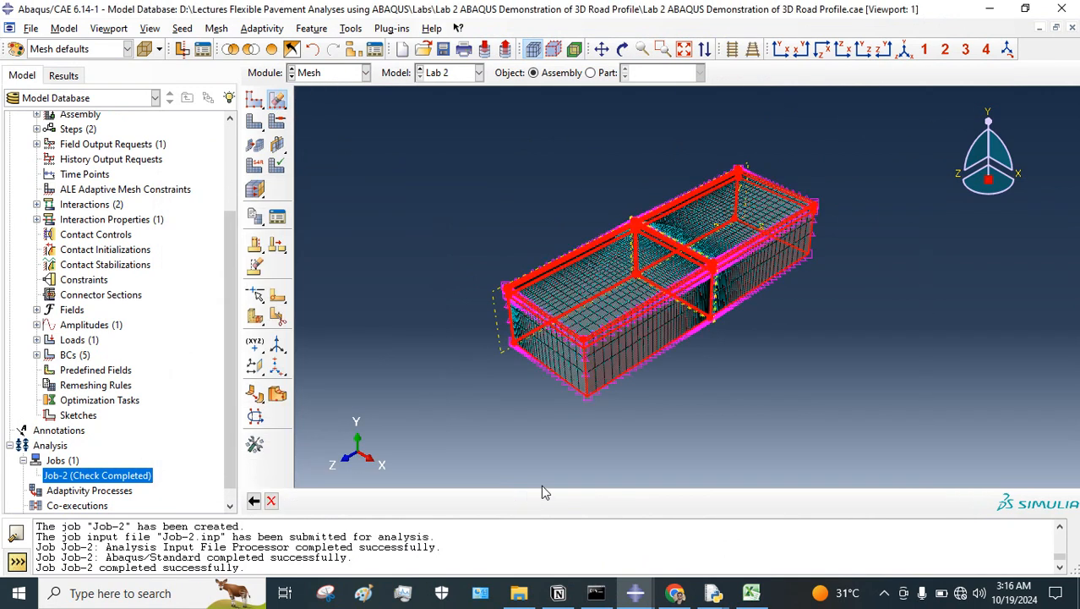
click(121, 375)
click(160, 406)
Seed all part instances of the assembly with an approximate global size of 1.
click(254, 100)
drag(842, 146, 335, 485)
click(519, 501)
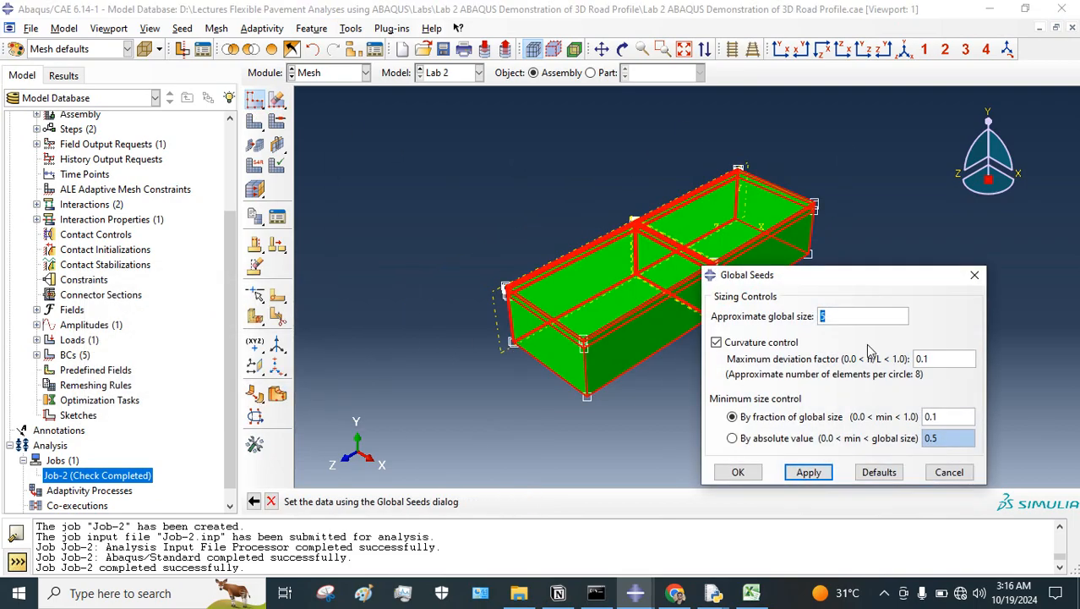
text(5)
double_click(821, 316)
text(1)
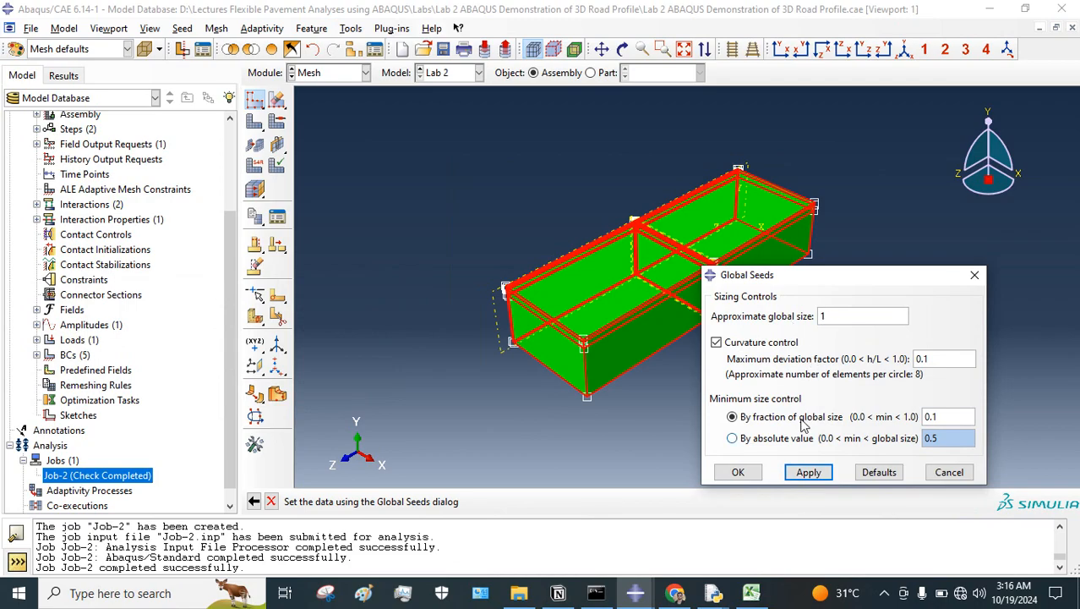
click(808, 472)
Refine the assembly's global seeds to an approximate size of 0.5, and finally to 0.25.
drag(832, 318, 796, 316)
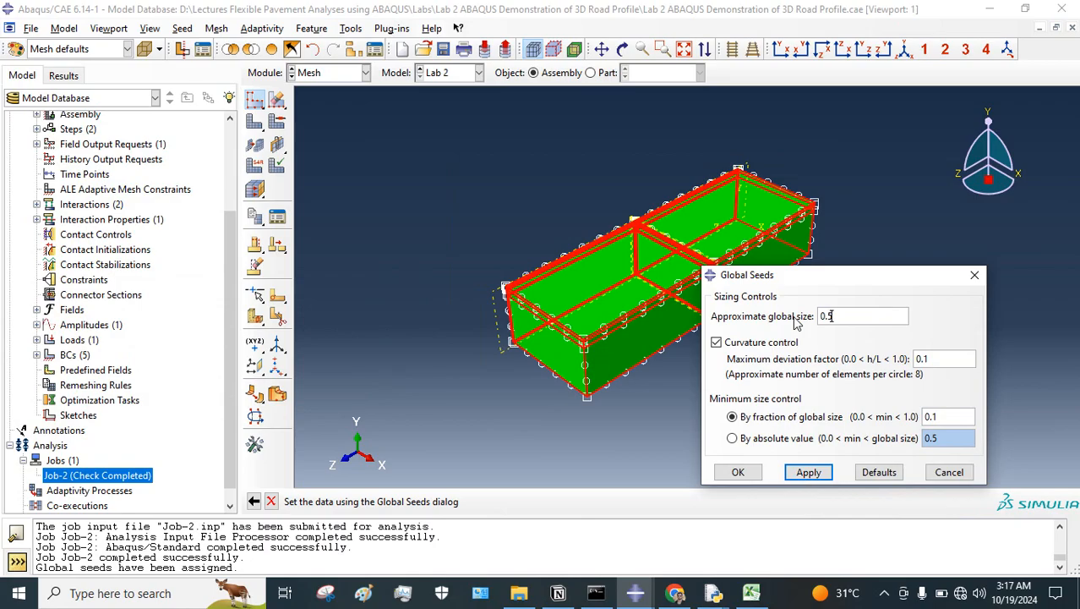
text(0.5)
click(805, 472)
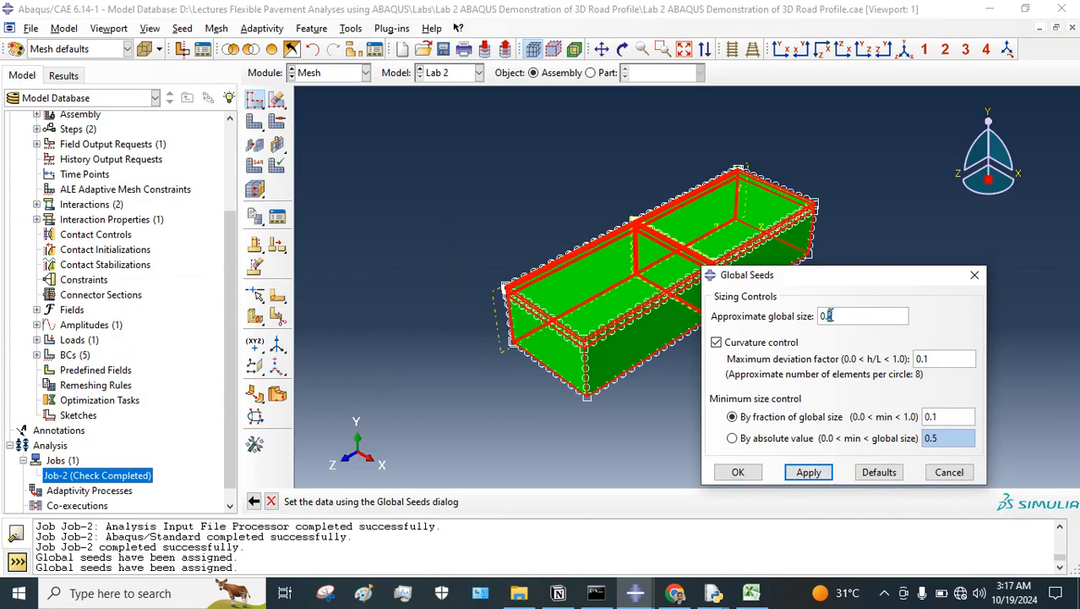
text(25)
click(808, 472)
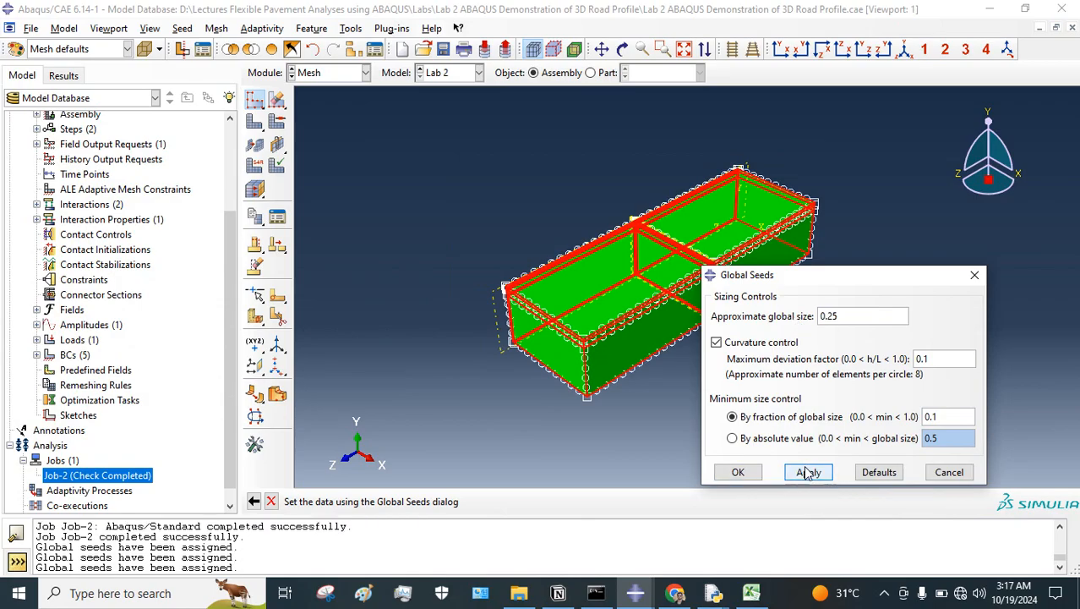
click(738, 471)
Mesh all part instances of the assembly and inspect the elements on the road surface.
click(254, 121)
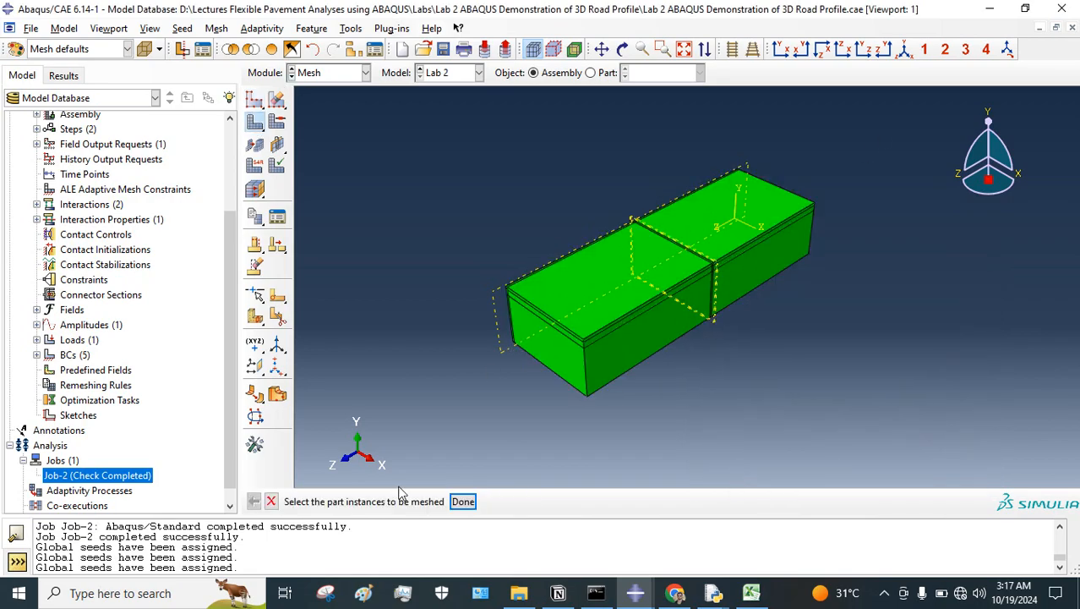
click(463, 501)
click(254, 120)
click(461, 501)
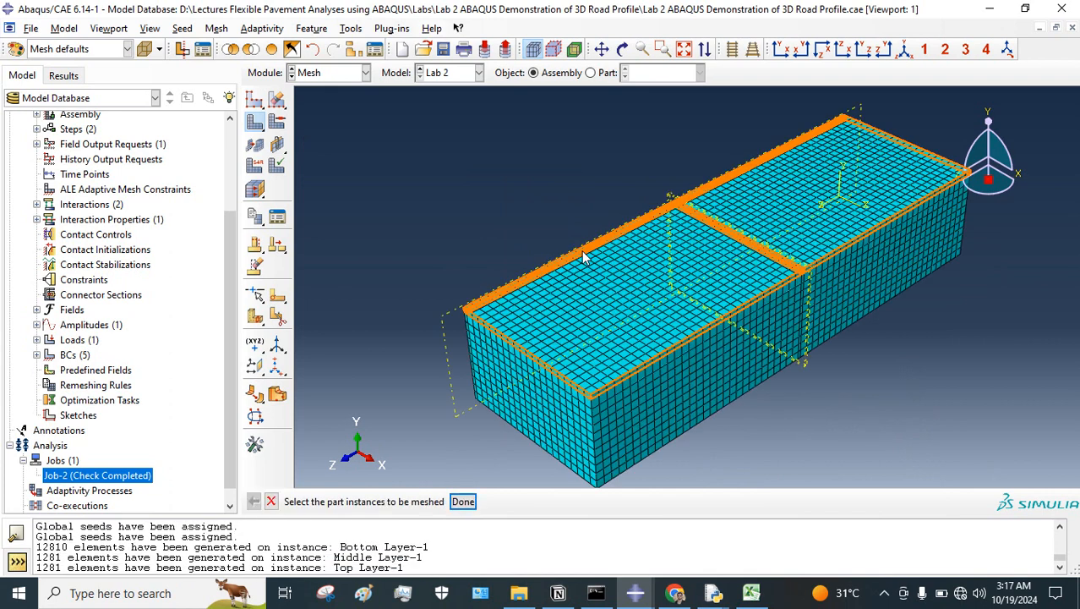
scroll(581, 178, down, 5)
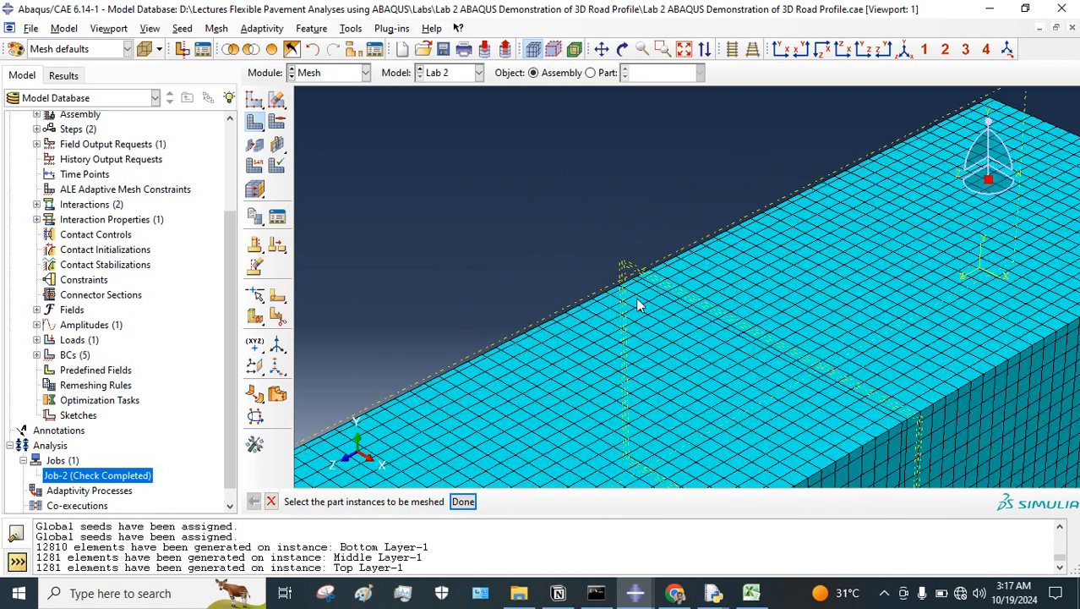
scroll(651, 271, up, 5)
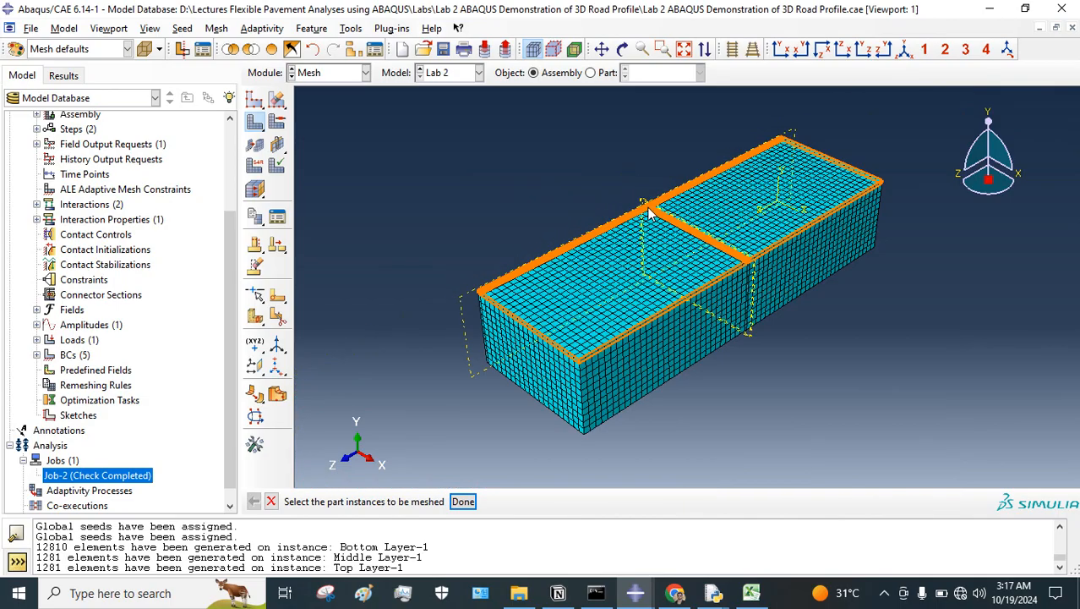
click(270, 501)
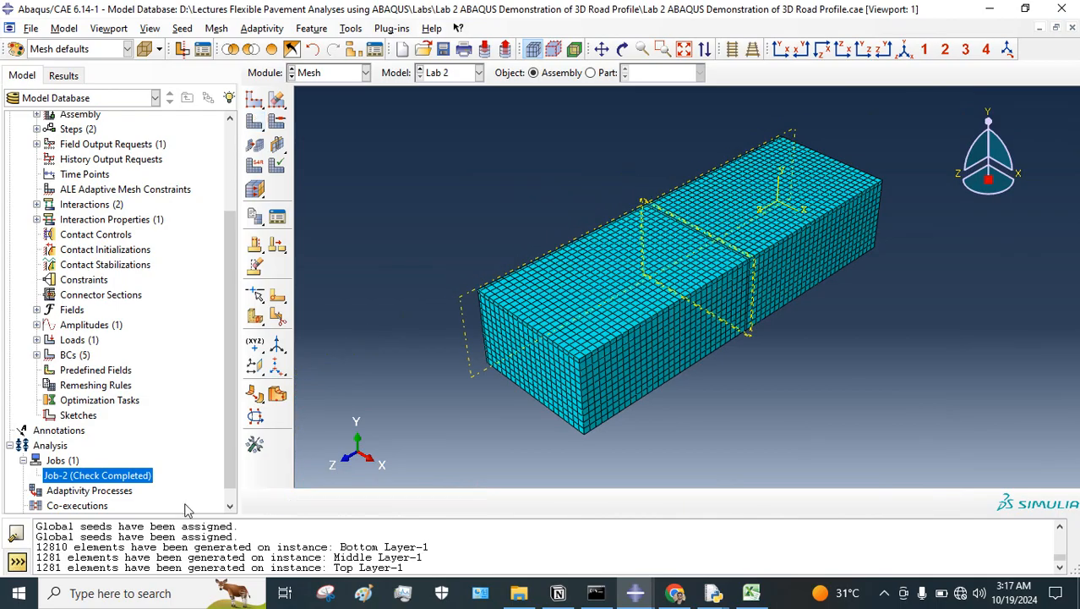
Run a data check on Job-2, overwriting its existing files and continuing without history output, and open its monitor.
right_click(121, 481)
click(154, 471)
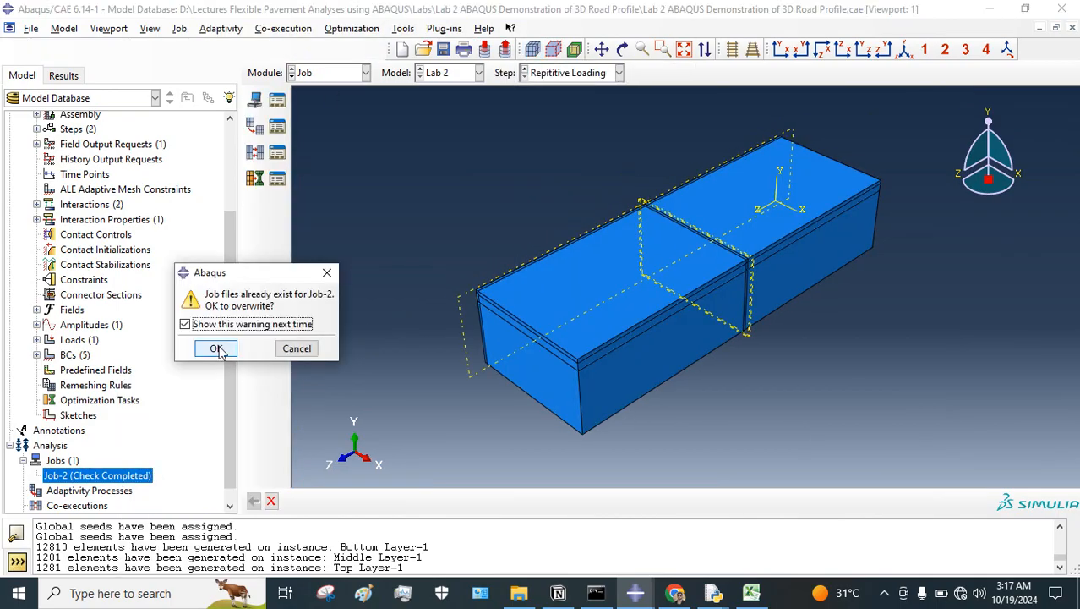
click(216, 347)
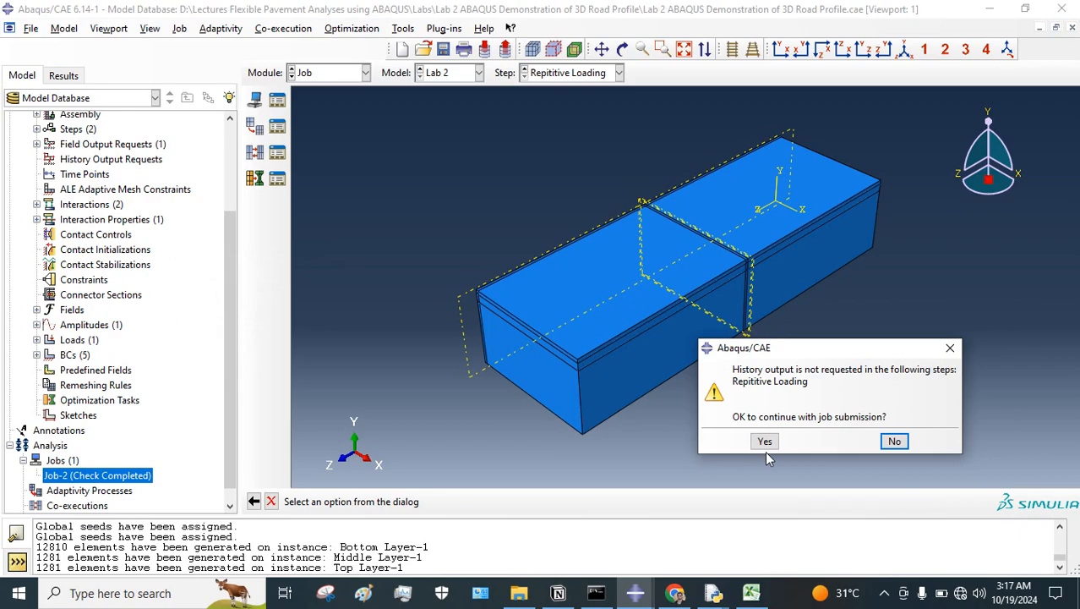
click(764, 443)
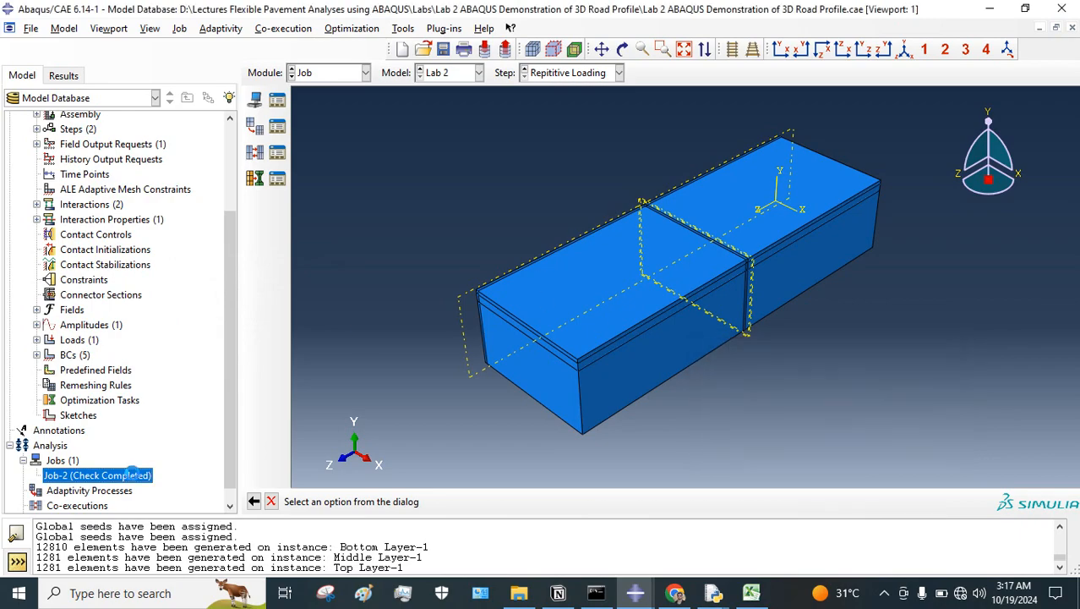
right_click(133, 475)
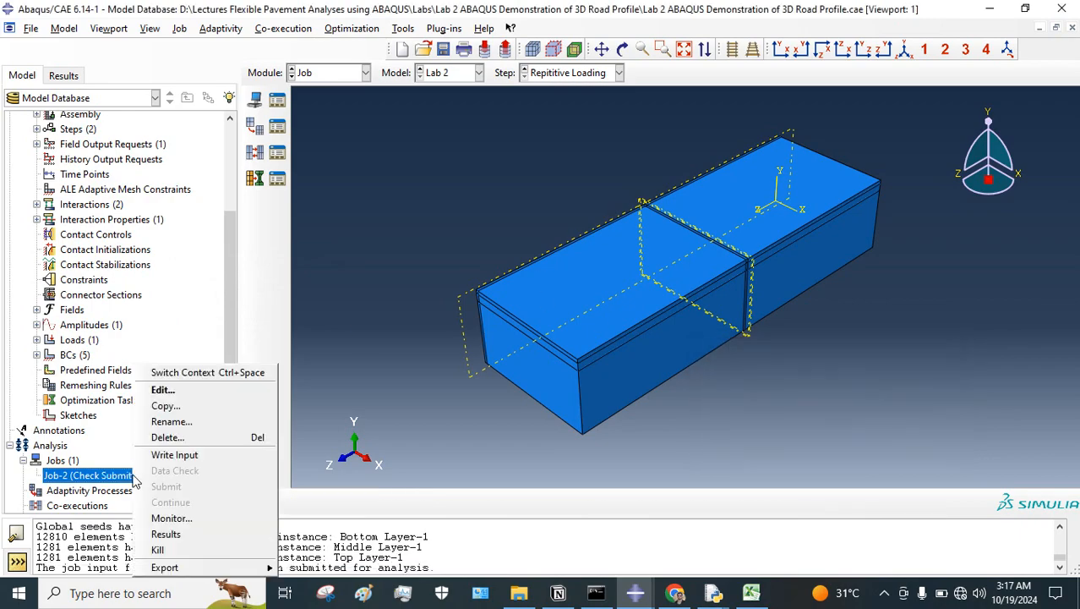
click(172, 518)
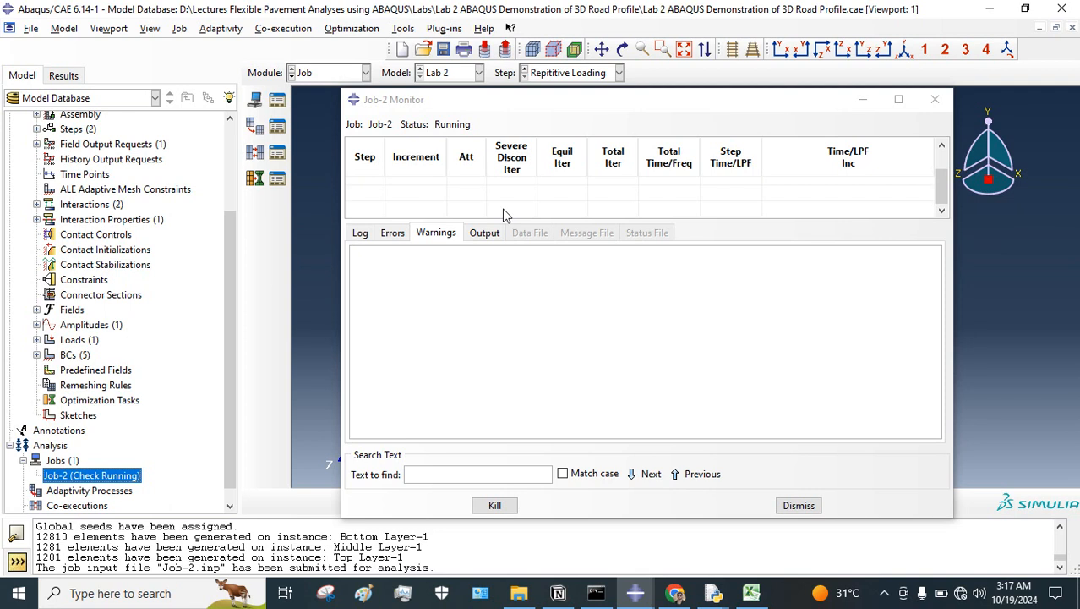
Switch to Excel and examine where the amplitude curve ends on the time axis in the Cyclic_Loading_Protocol workbook.
click(755, 595)
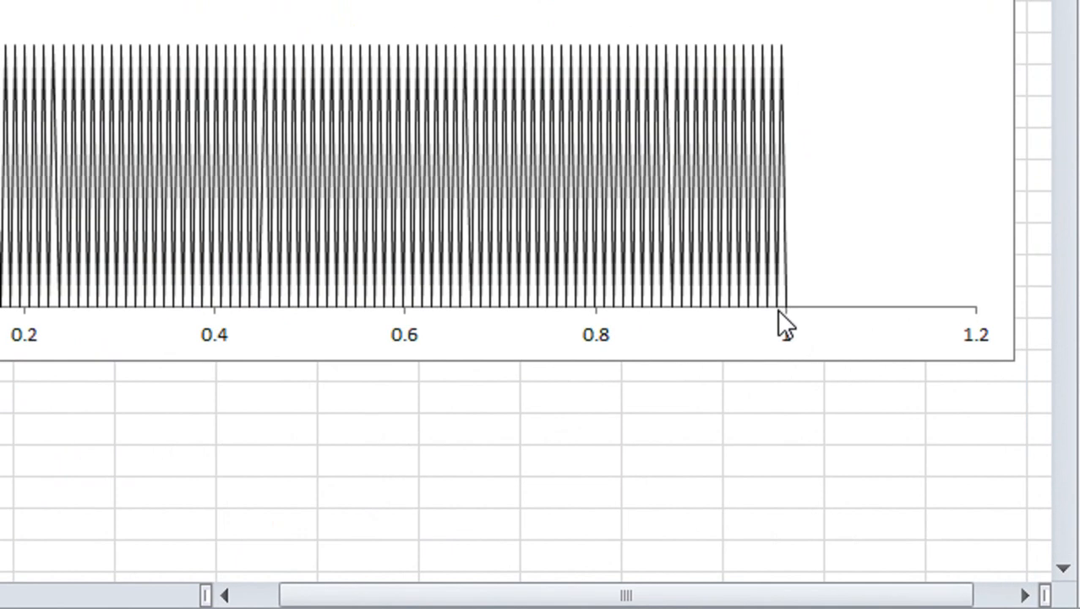
mouse_move(778, 310)
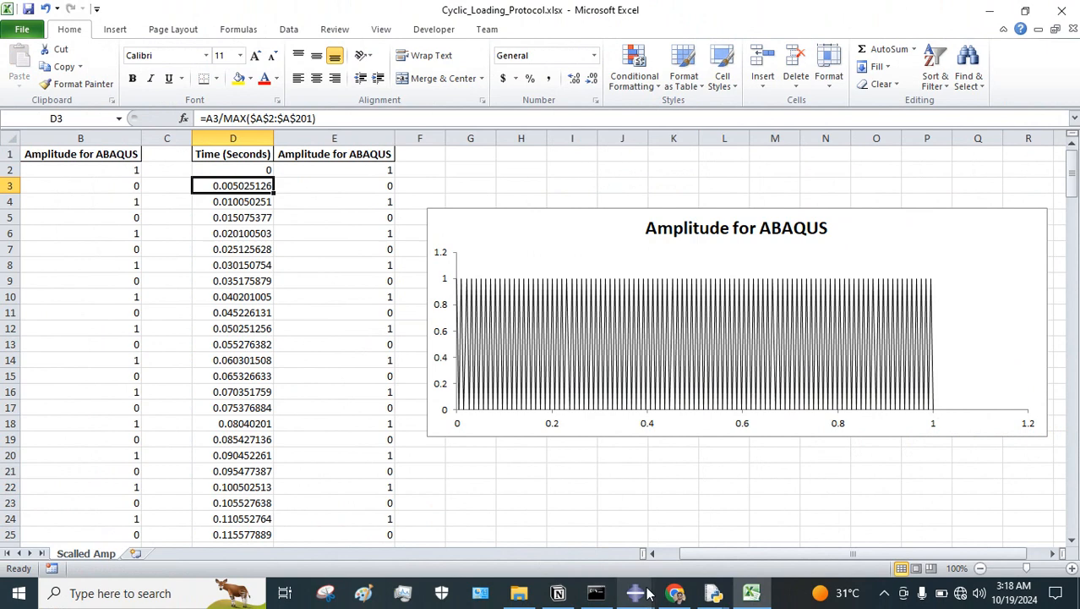
mouse_move(647, 594)
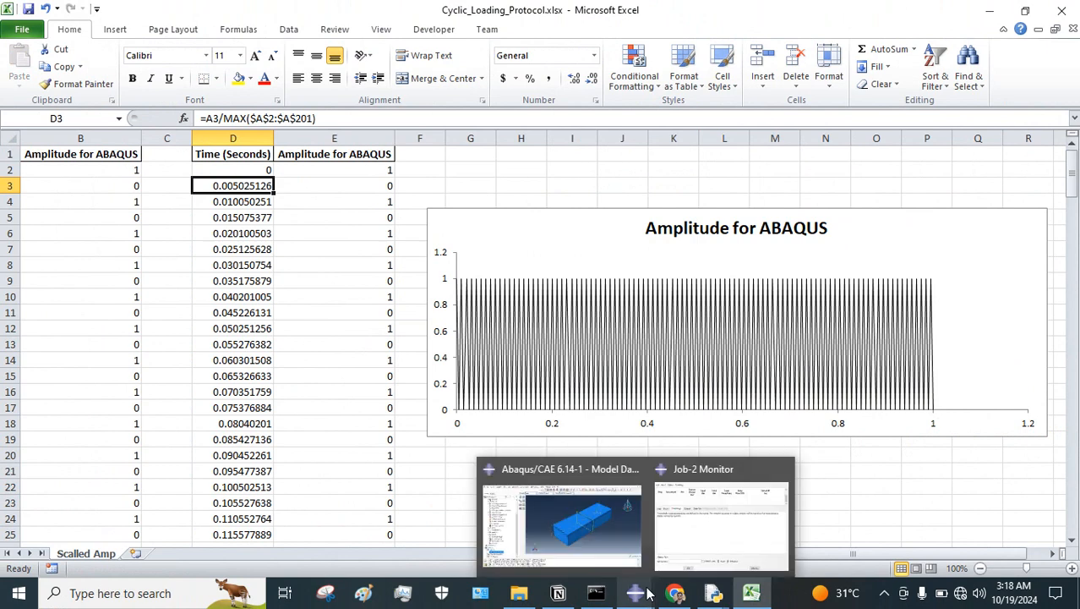
Return to Abaqus/CAE and review the time period and the initial, minimum and maximum increment sizes of the Repititive Loading step.
click(592, 531)
click(321, 72)
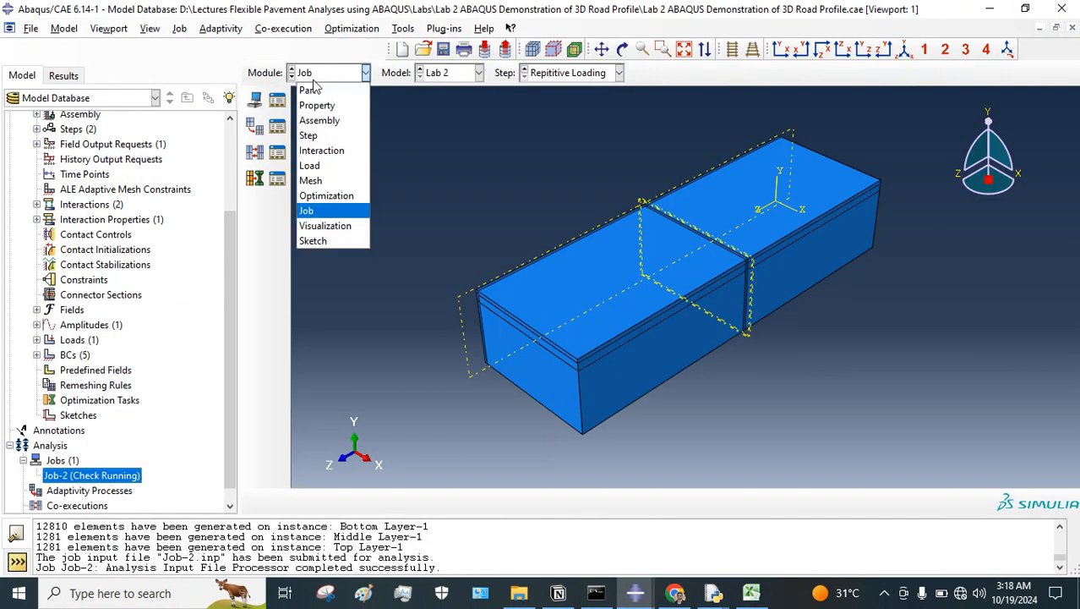
click(312, 135)
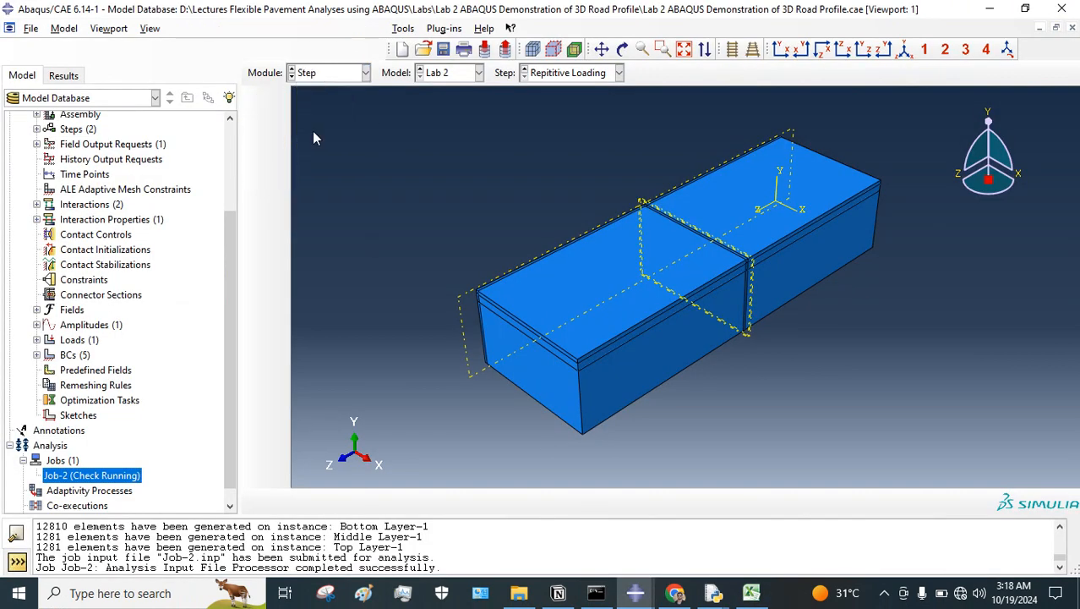
click(279, 101)
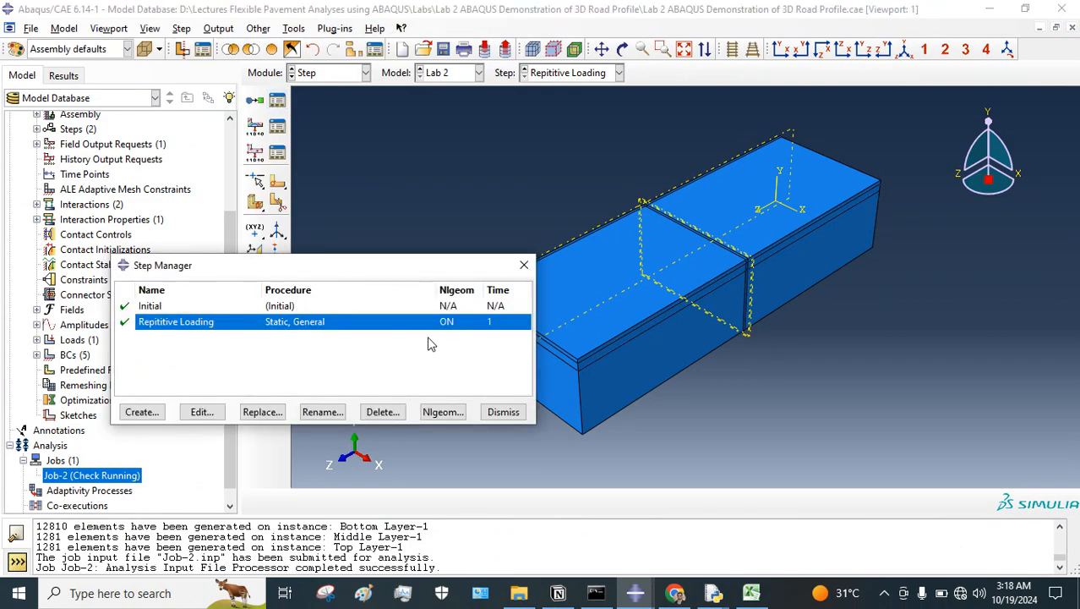
click(194, 416)
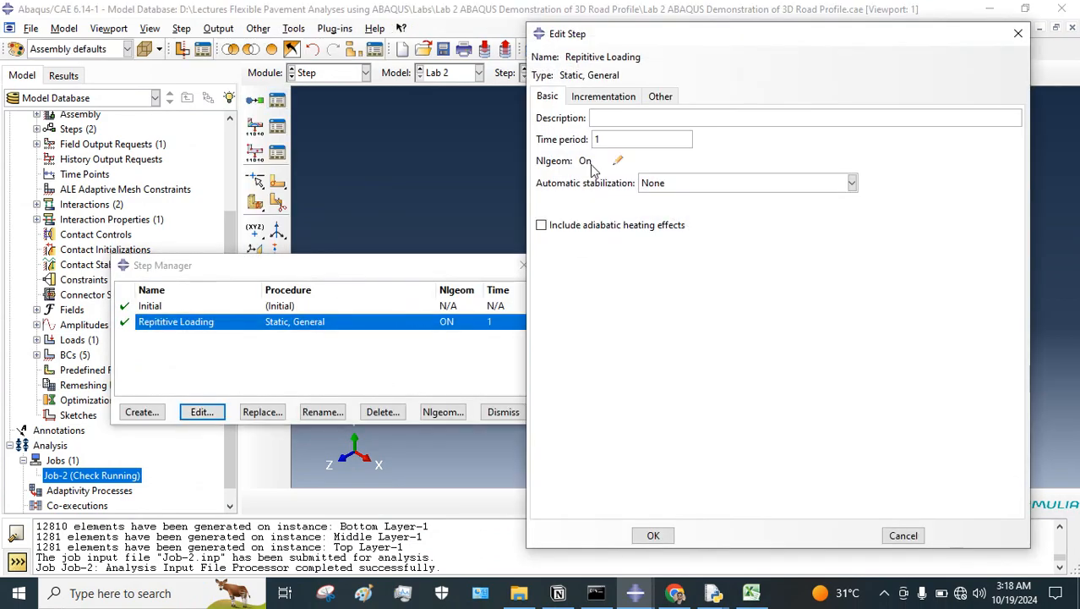
click(626, 97)
mouse_move(741, 174)
mouse_down()
mouse_move(779, 175)
mouse_move(719, 175)
mouse_up()
drag(607, 175, 683, 174)
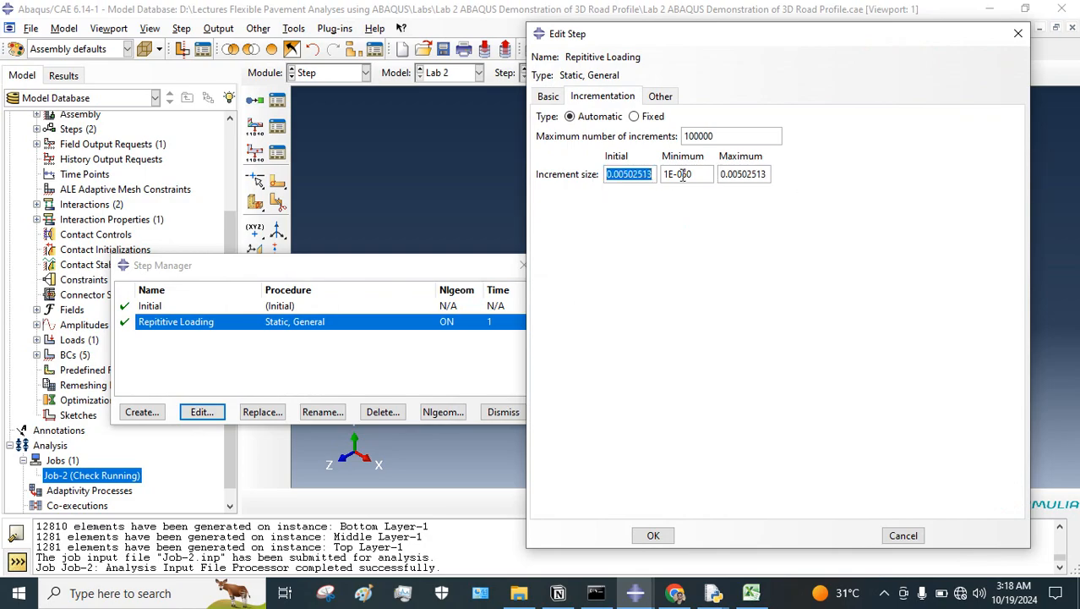
click(1018, 33)
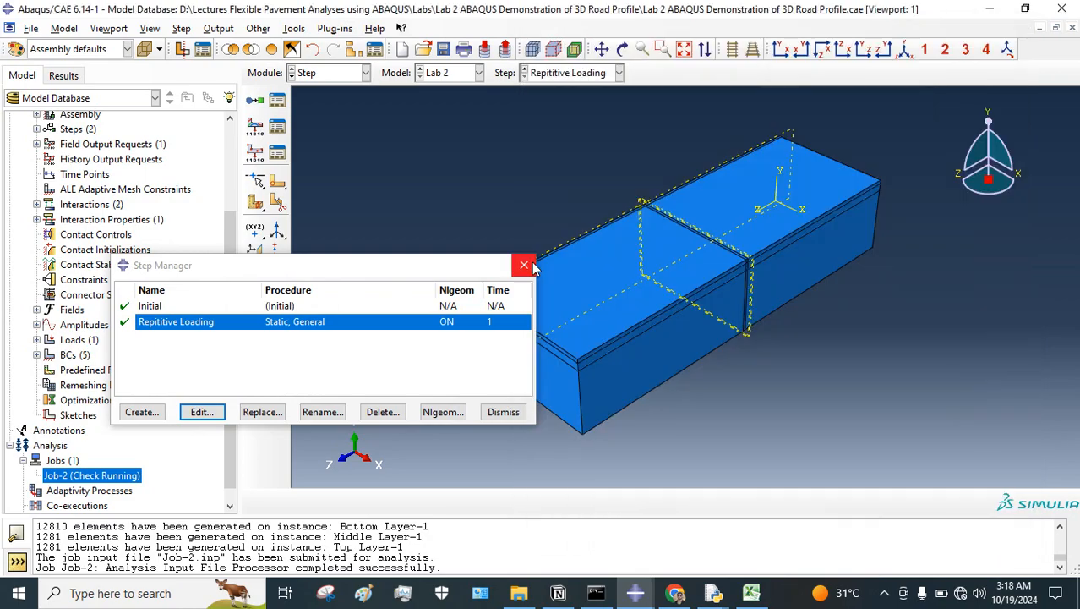
click(523, 265)
Reopen the Job-2 Monitor and enlarge the increment table above its message area.
right_click(108, 476)
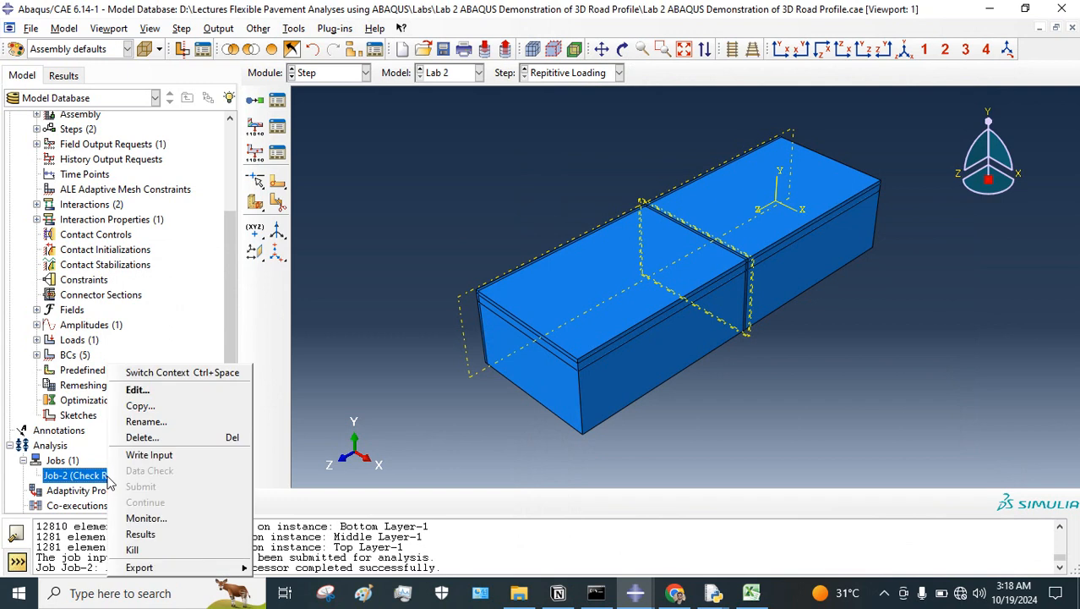
click(140, 515)
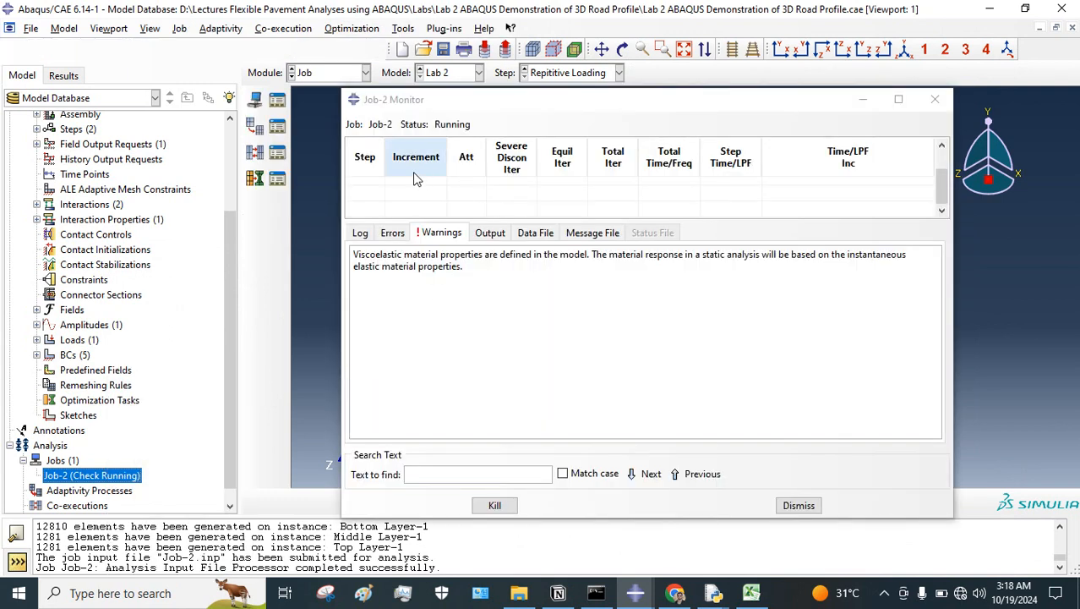
drag(620, 91, 623, 38)
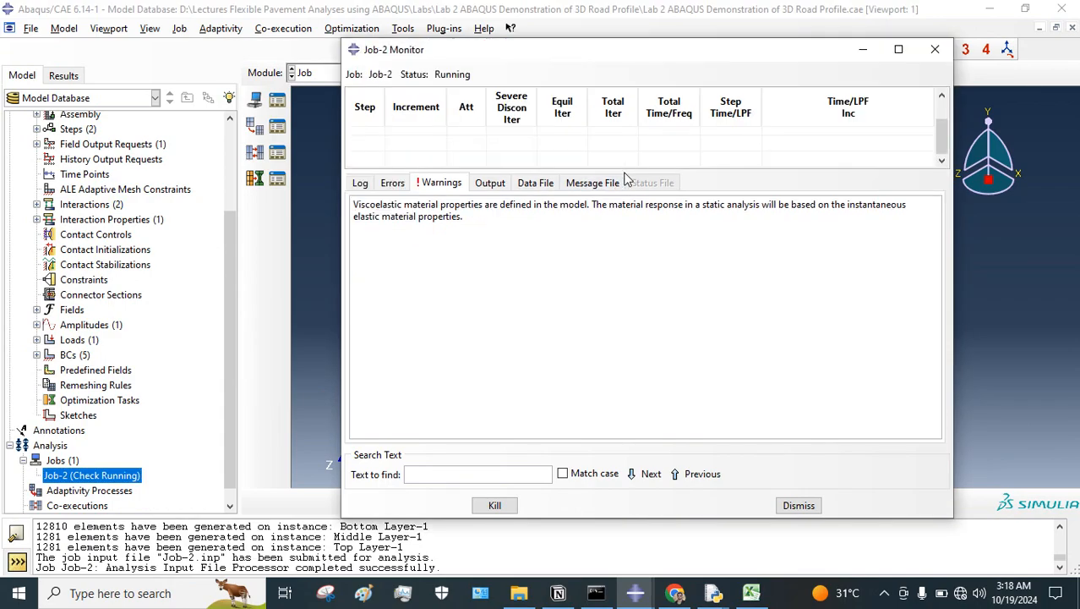
drag(624, 169, 623, 251)
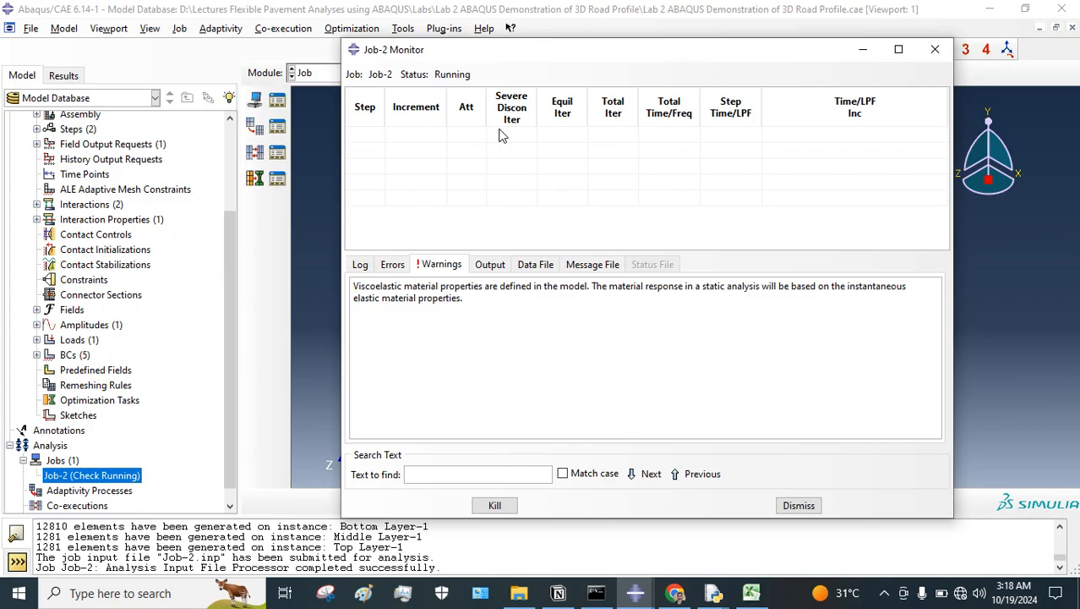
Open the Step Manager in the Step module to check the Repititive Loading step's time period.
click(328, 73)
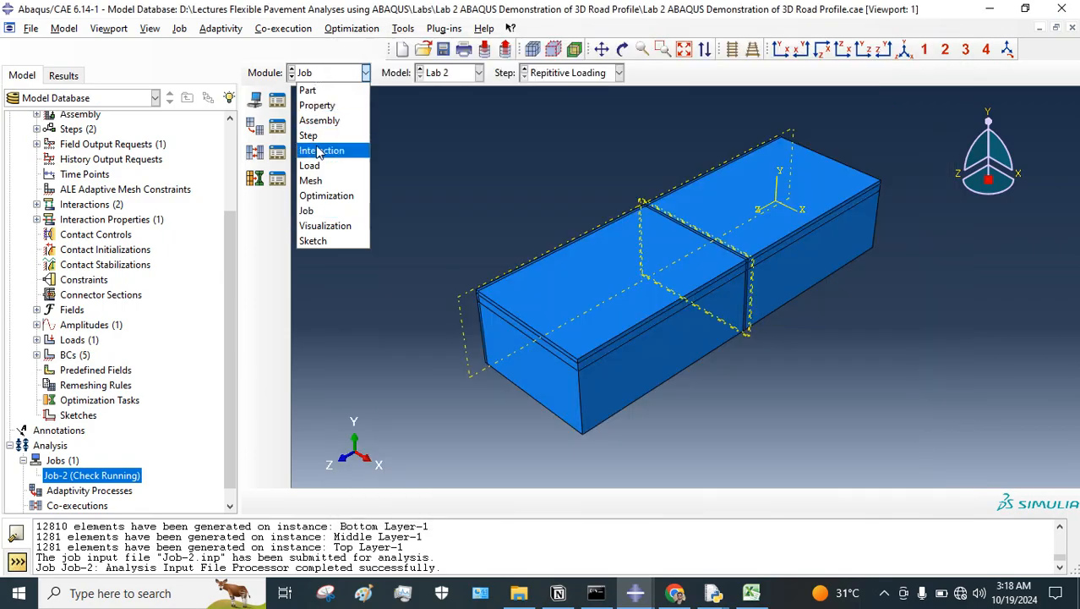
click(318, 136)
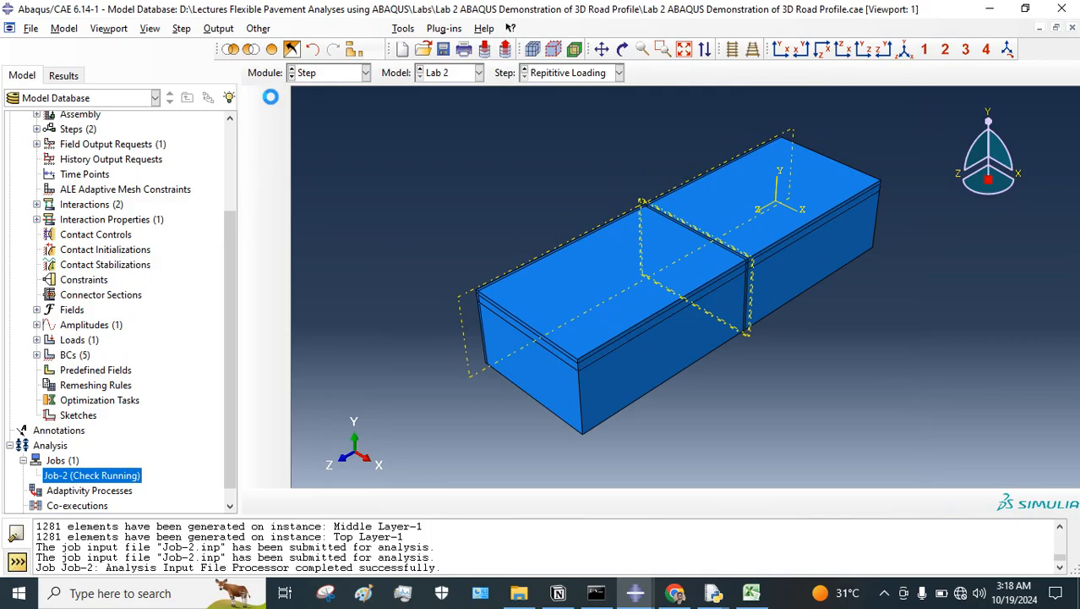
click(277, 99)
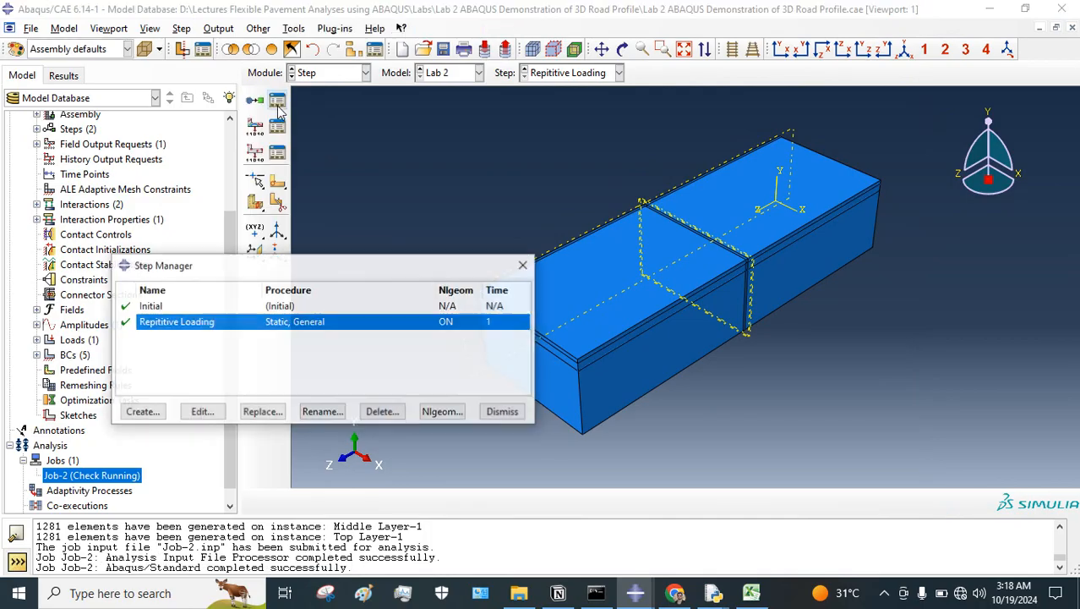
Examine the amplitude cycles in the Excel chart and return to the Job-2 Monitor to read its warnings.
click(751, 593)
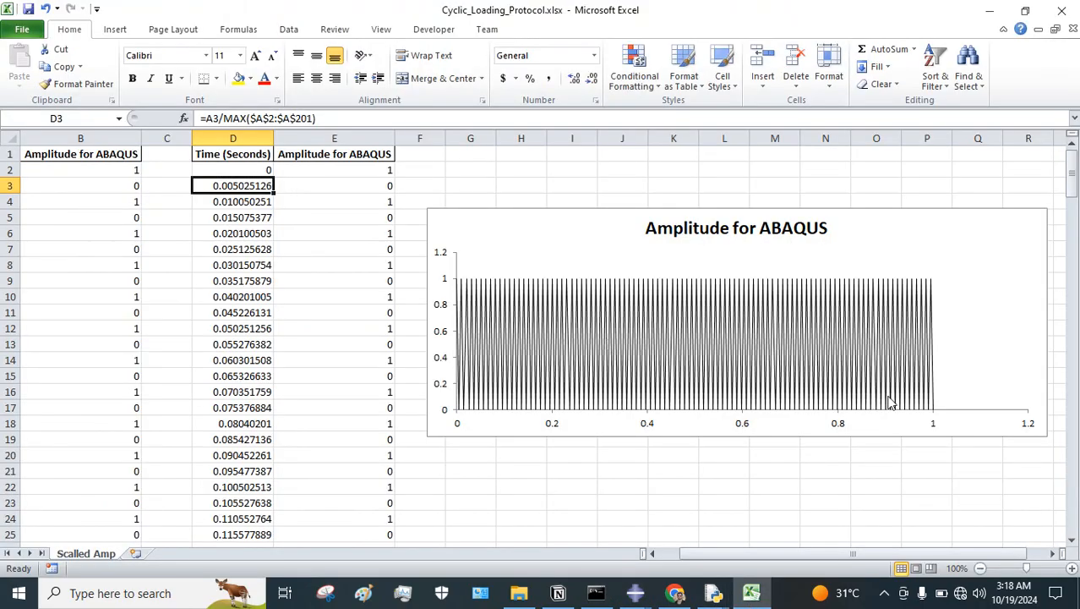
mouse_move(866, 411)
mouse_move(845, 326)
mouse_move(635, 590)
click(709, 500)
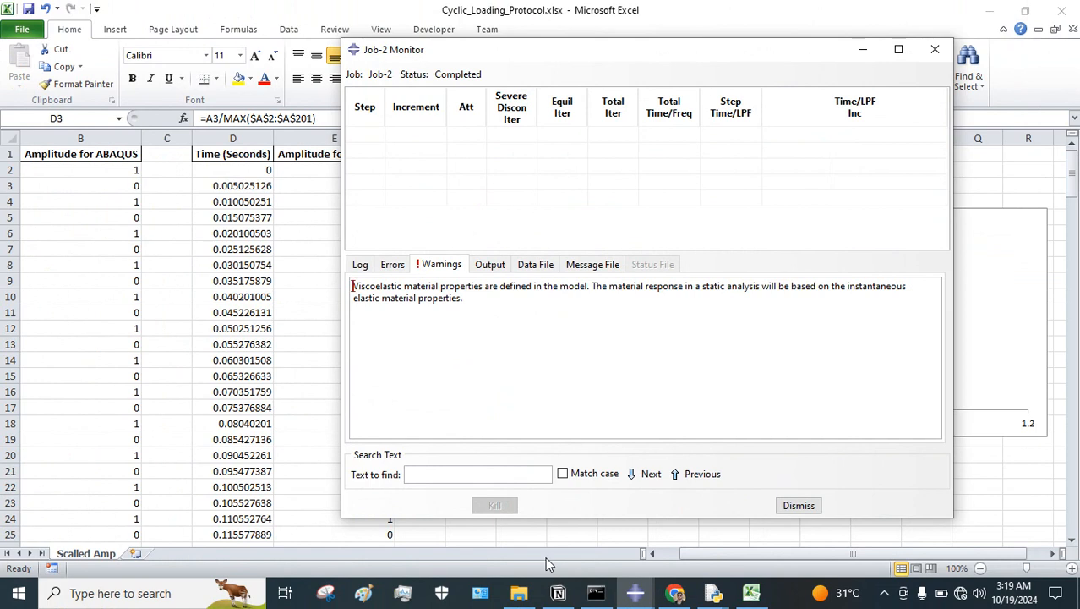
Check the Lab-2 troubleshooting questions in the Notion notes, and bring the Job-2 Monitor back to the front.
click(558, 593)
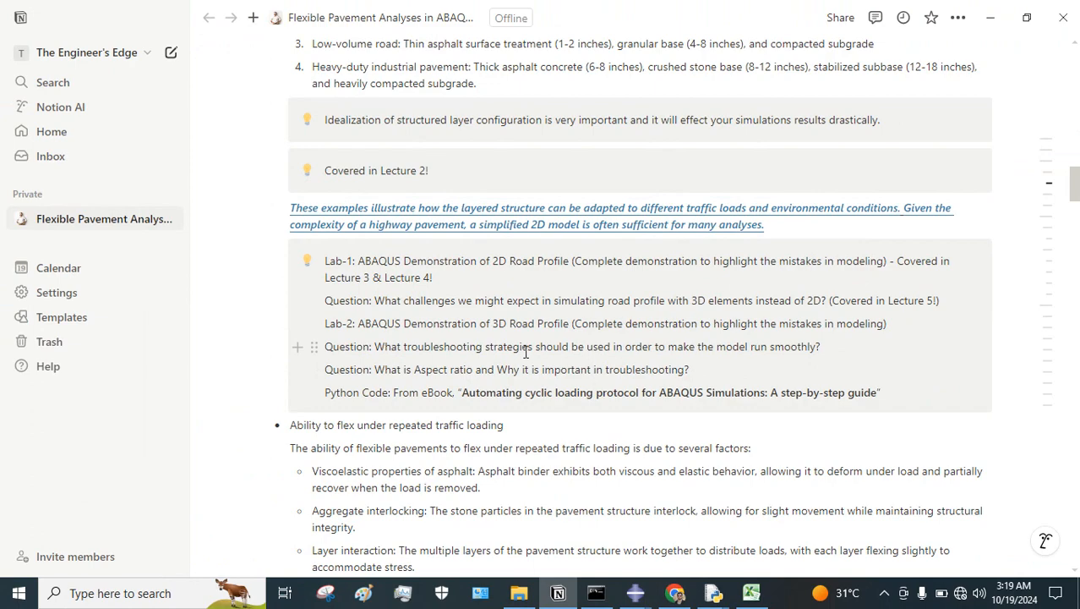
mouse_move(635, 593)
click(727, 545)
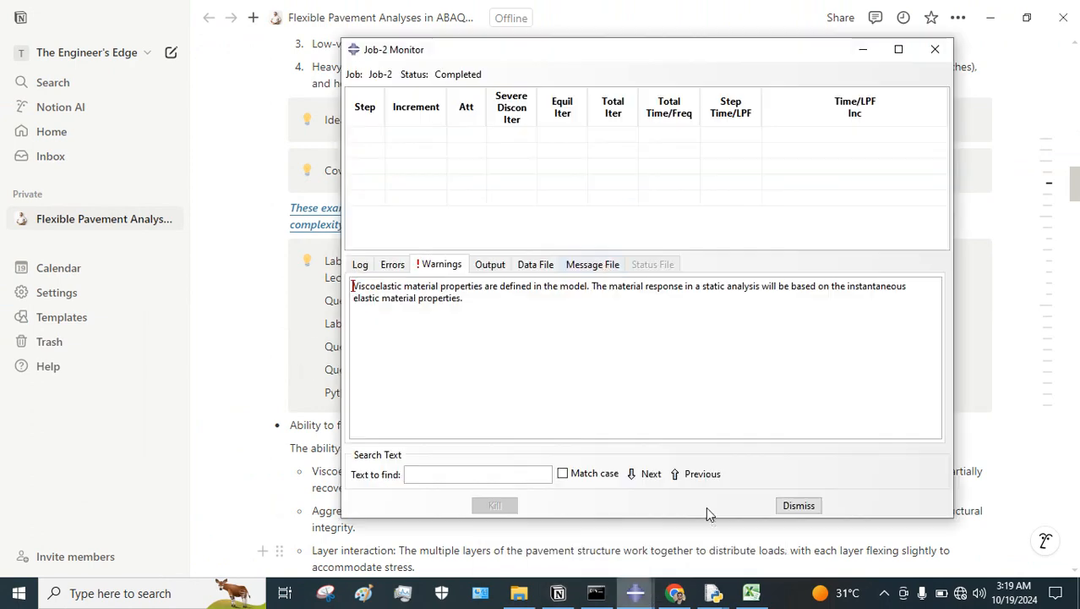
Close the Job-2 Monitor and the Step Manager, and run the analysis of Job-2 in Abaqus/CAE.
click(934, 49)
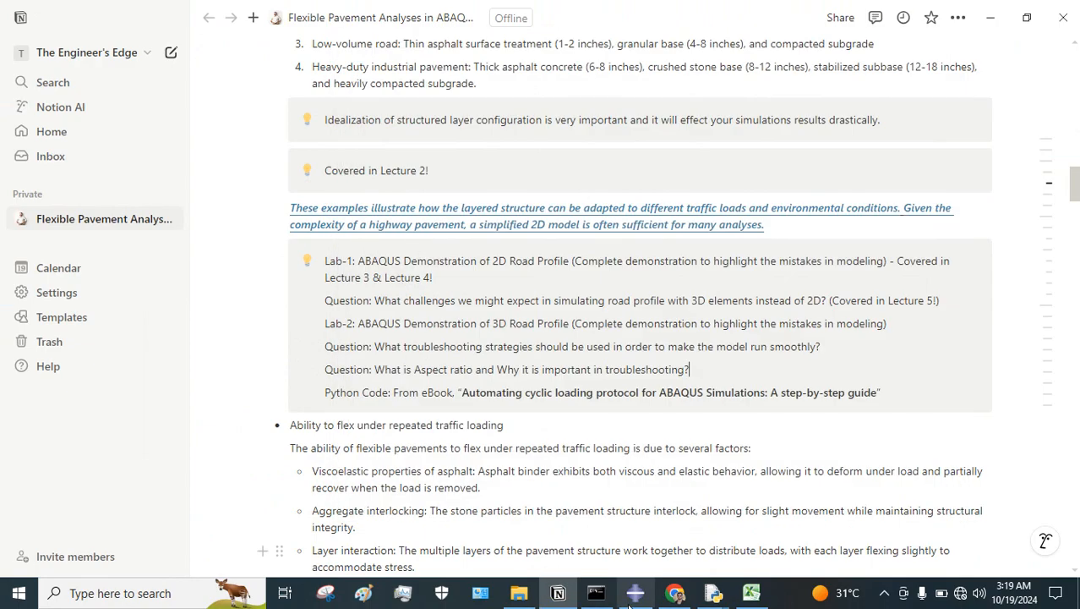
click(635, 592)
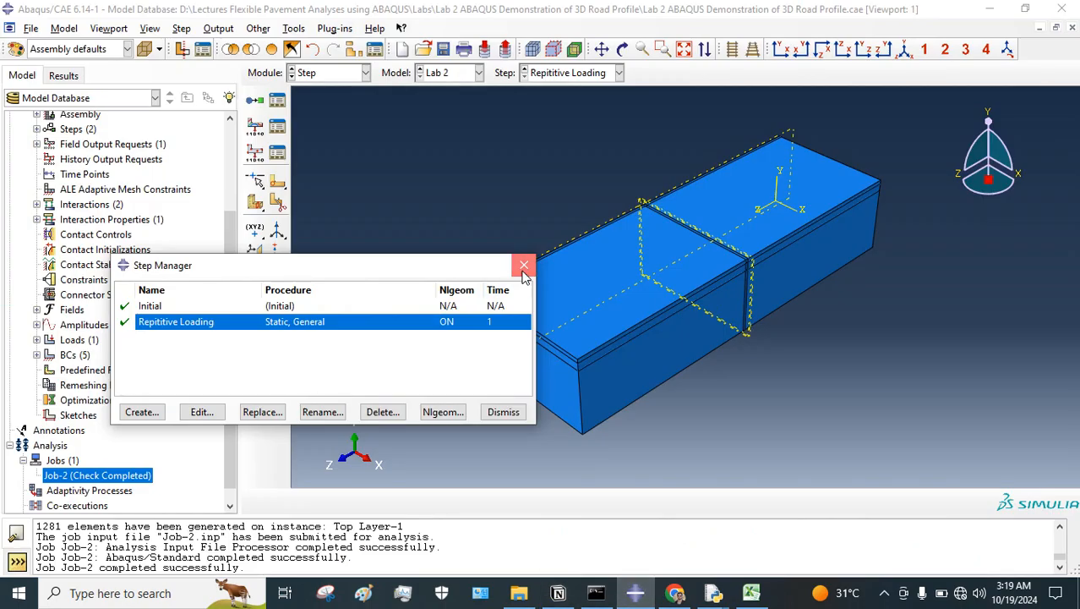
click(524, 265)
right_click(99, 470)
click(157, 500)
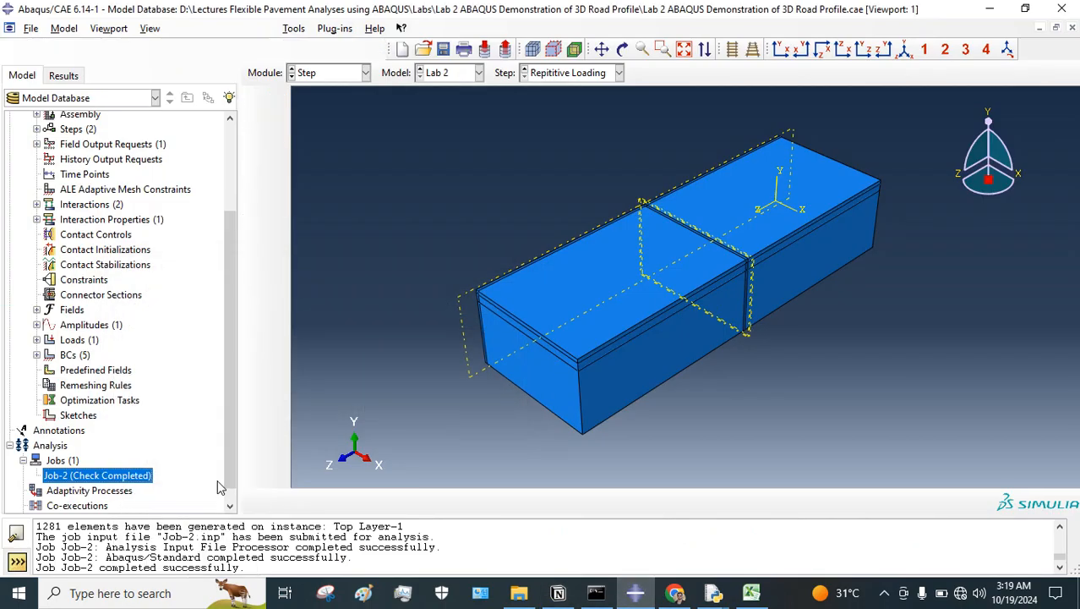
click(218, 346)
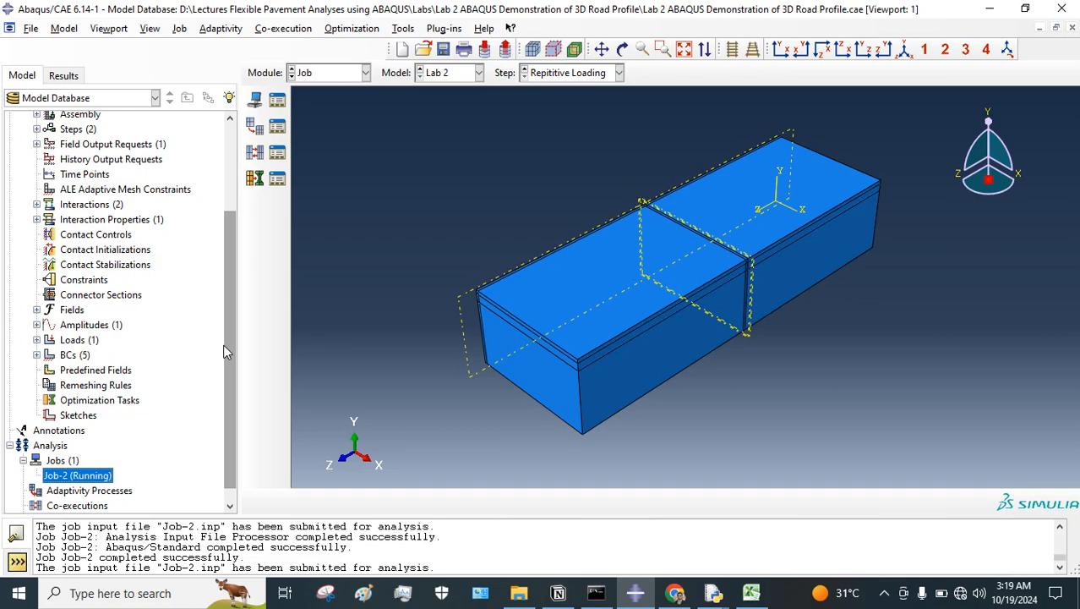
Open the Monitor for the running Job-2 and check its warnings and increment table.
right_click(104, 479)
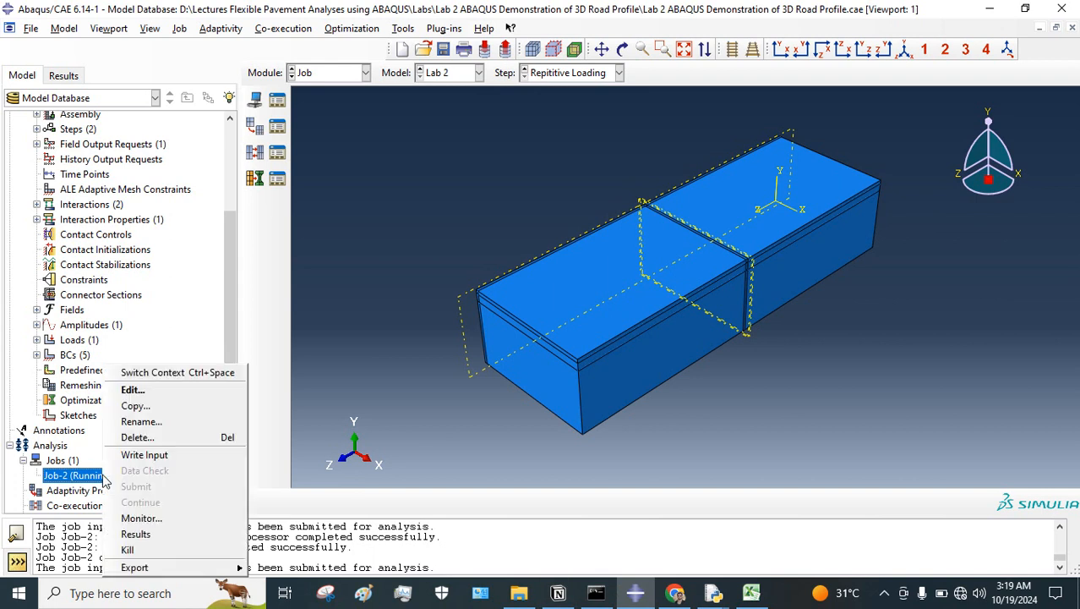
click(142, 517)
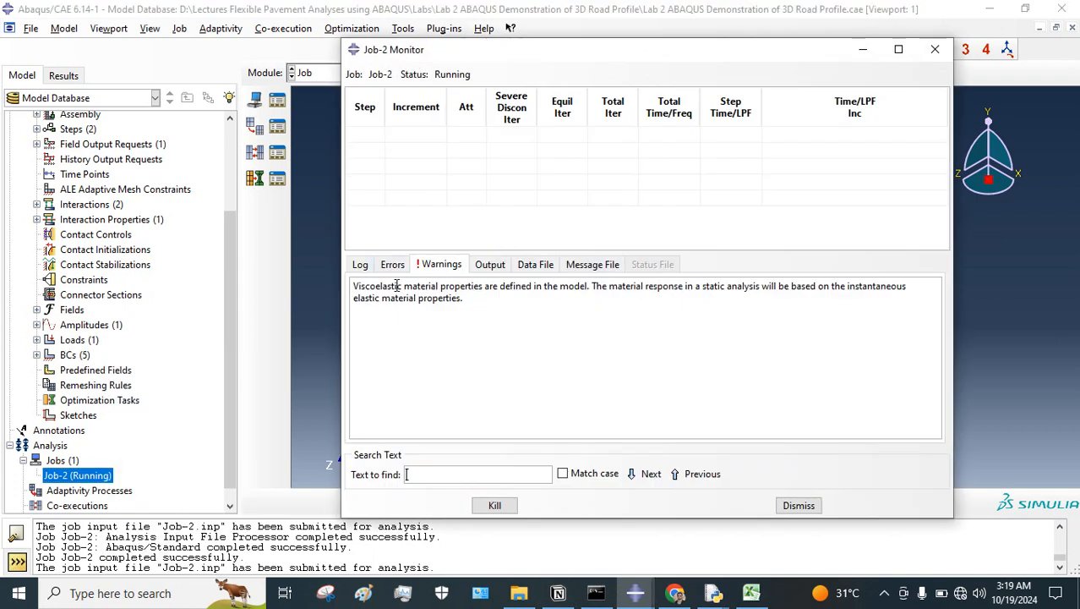
click(432, 264)
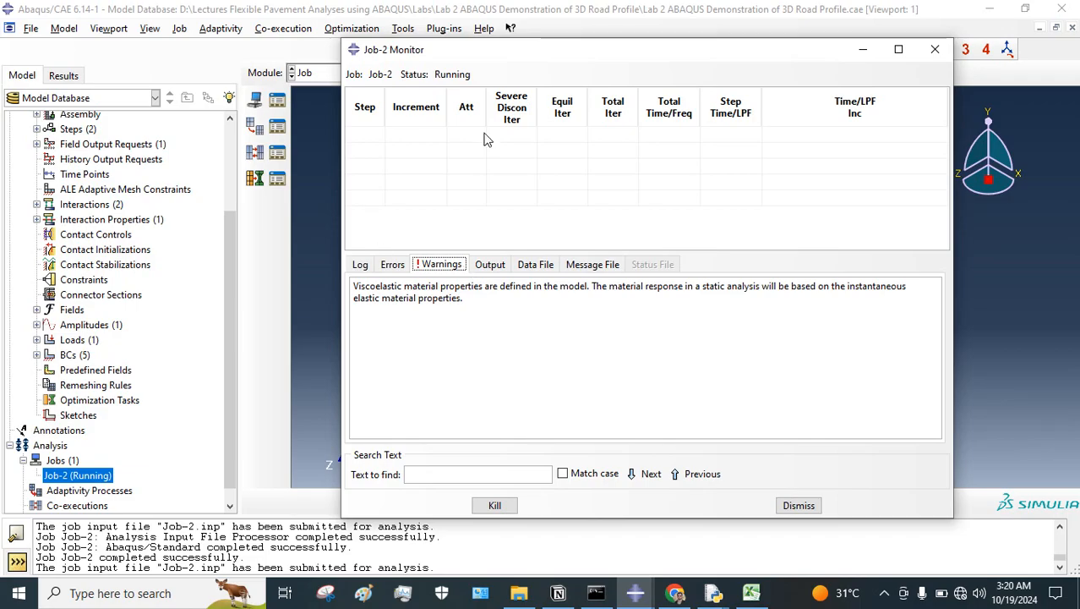
drag(571, 52, 513, 59)
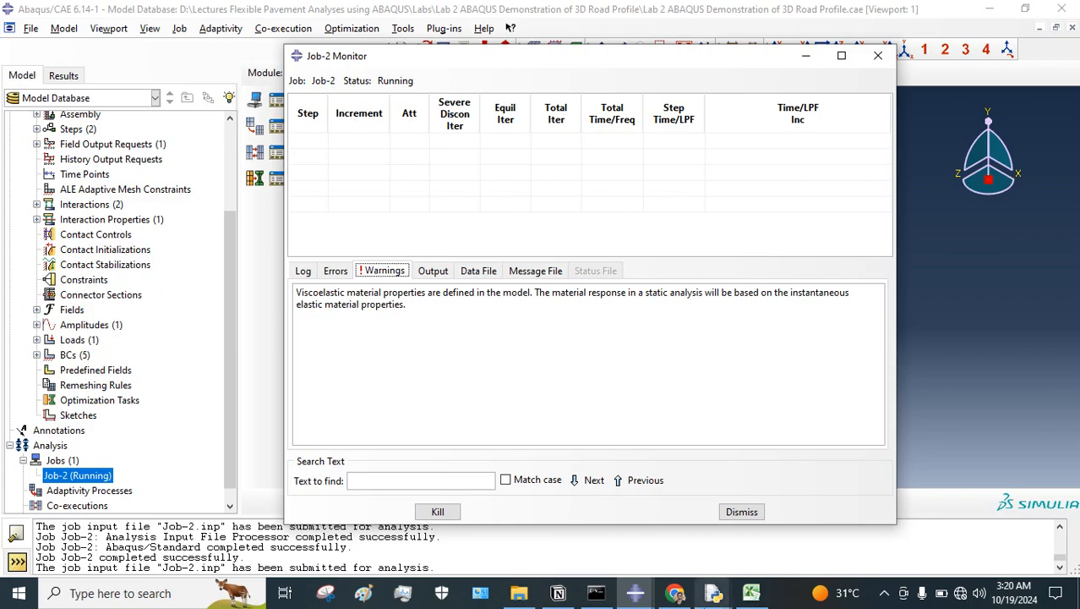
Switch to the ABAQUS Cyclic Loading Protocol eBook in Chrome and review its cover page and table of contents.
mouse_move(681, 597)
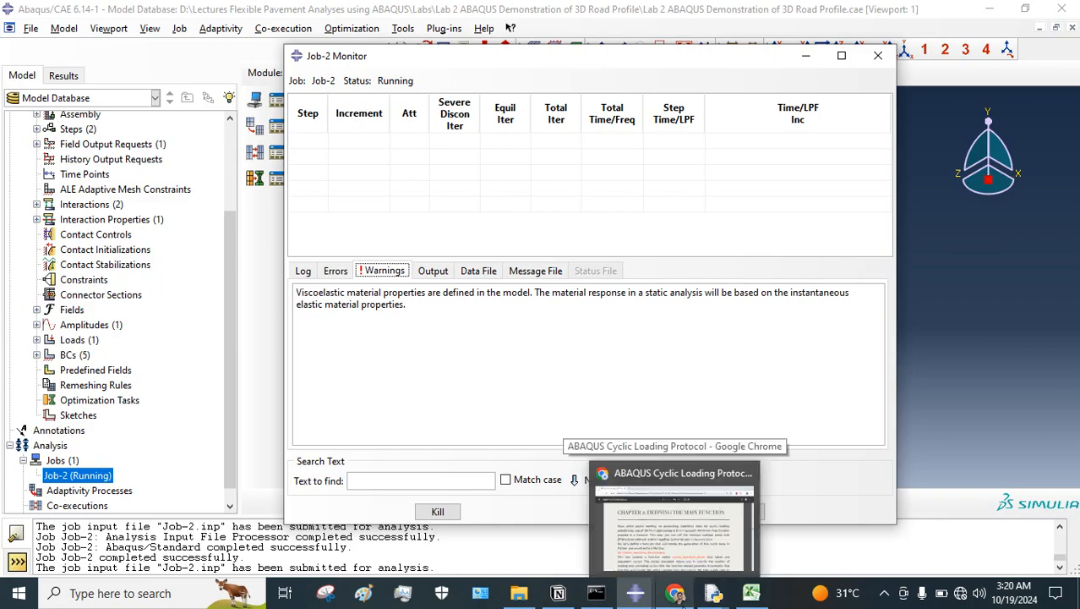
click(647, 516)
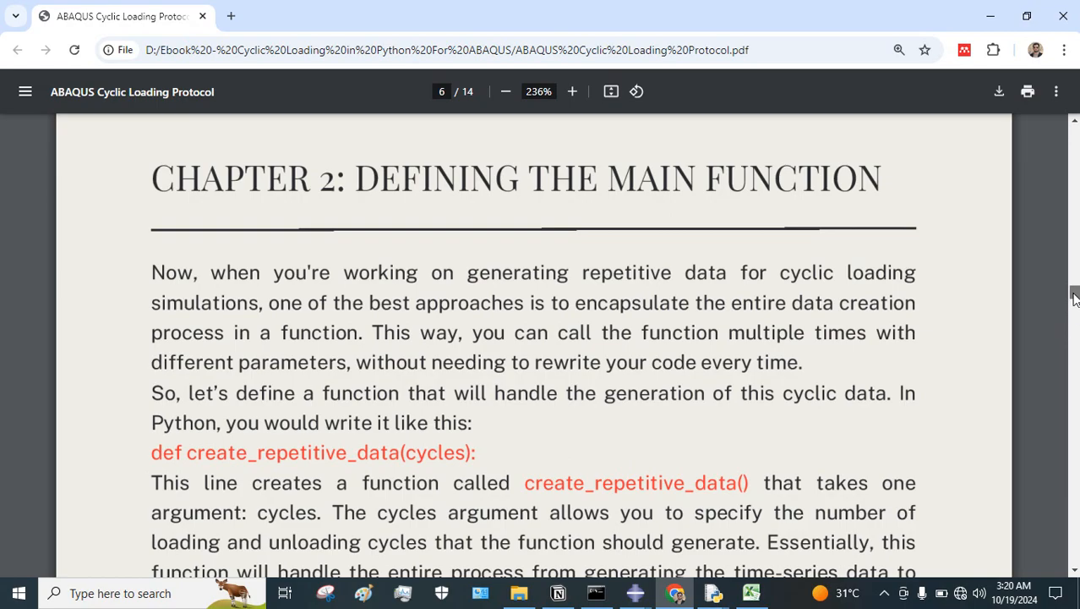
drag(1075, 298, 1074, 126)
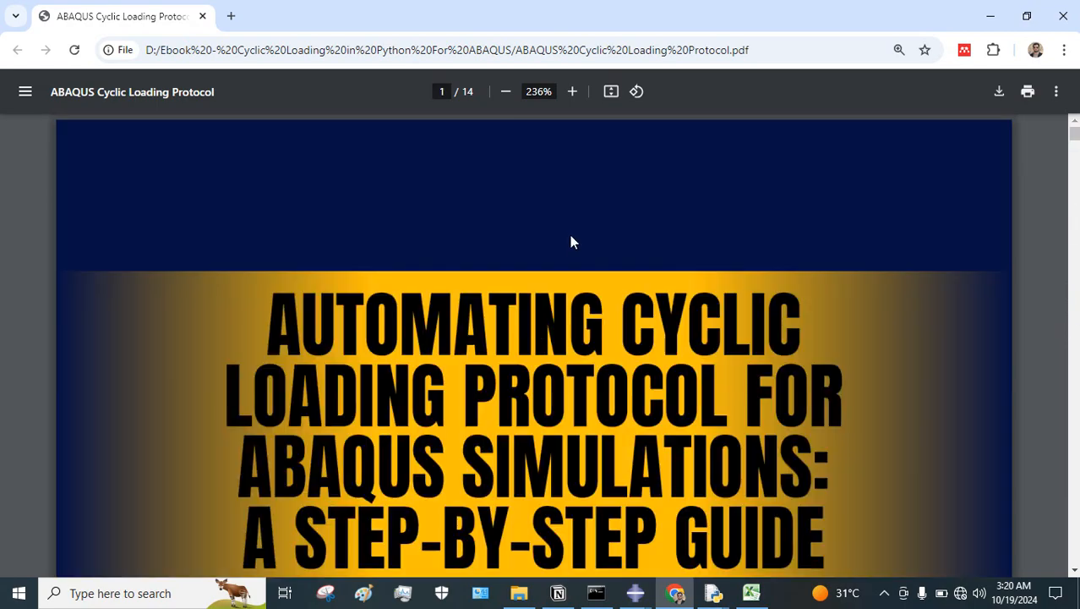
ctrl+scroll(570, 235, down, 8)
scroll(555, 266, down, 4)
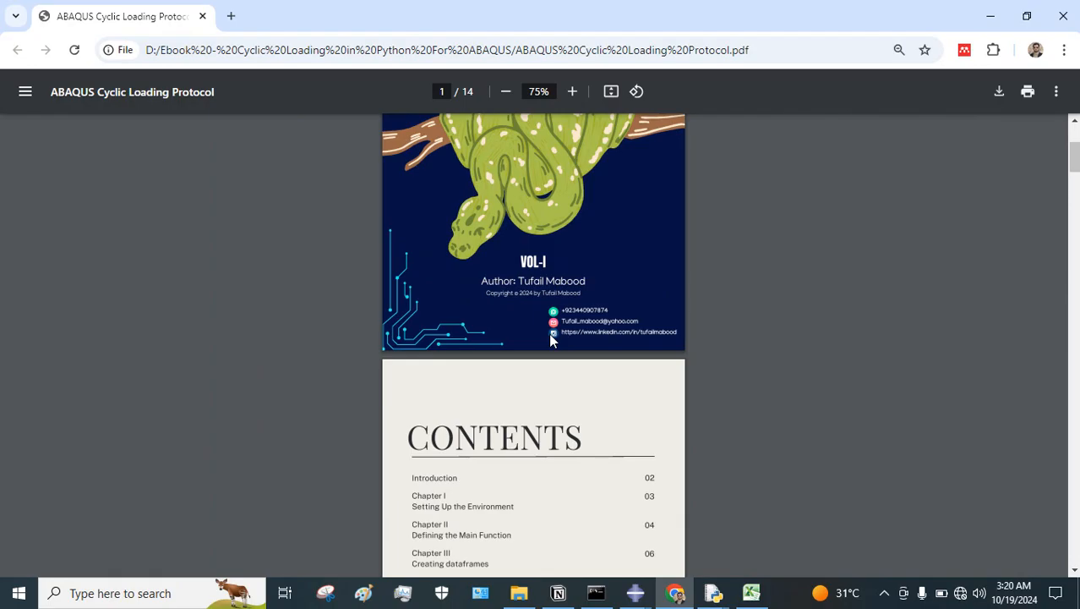
ctrl+scroll(524, 312, up, 4)
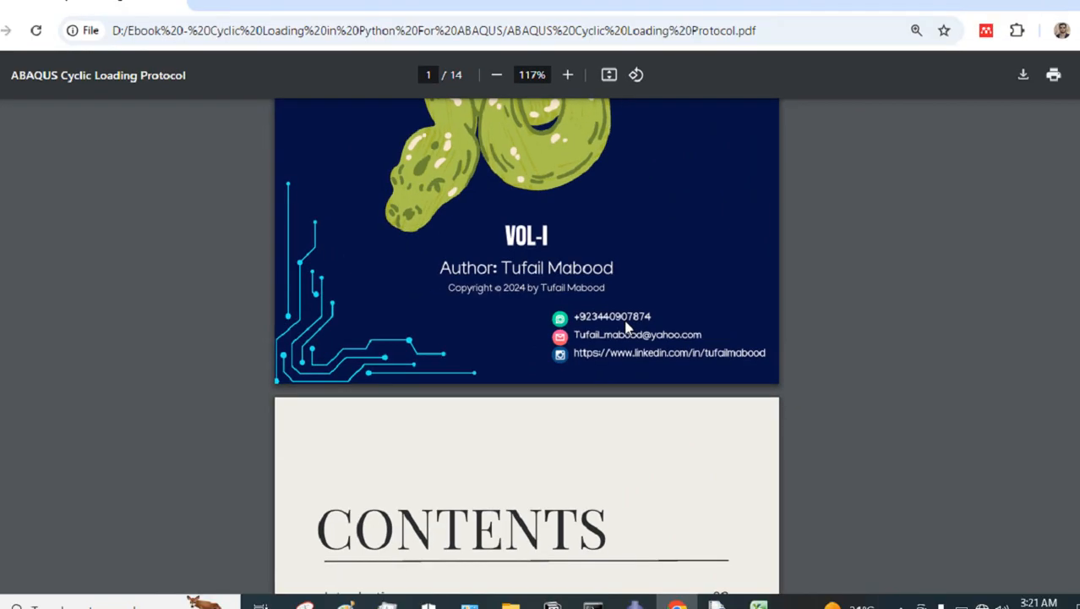
scroll(607, 315, down, 3)
scroll(628, 328, down, 2)
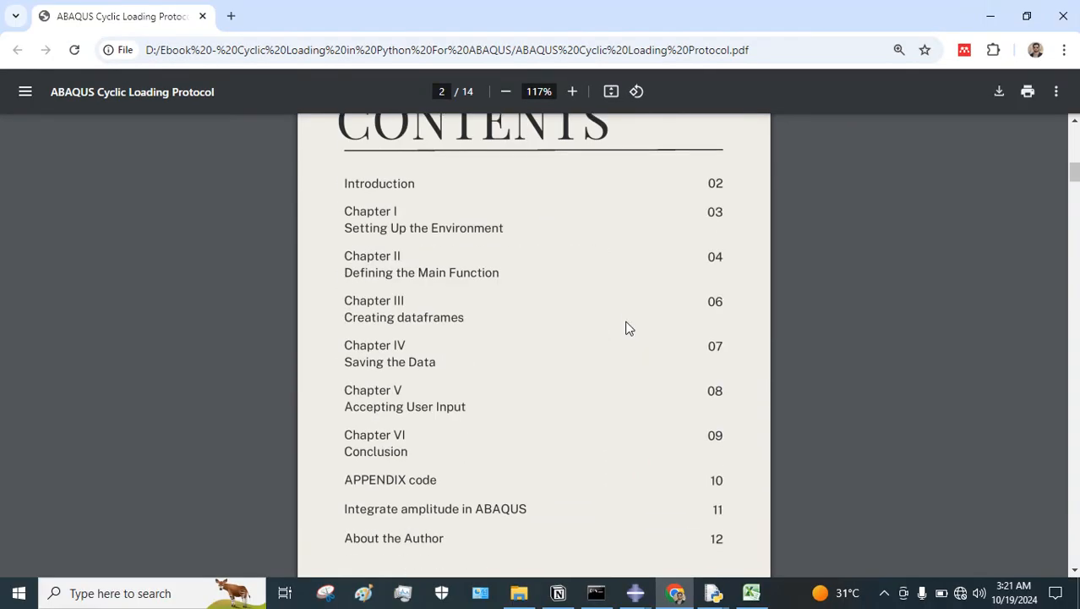
ctrl+scroll(628, 328, down, 3)
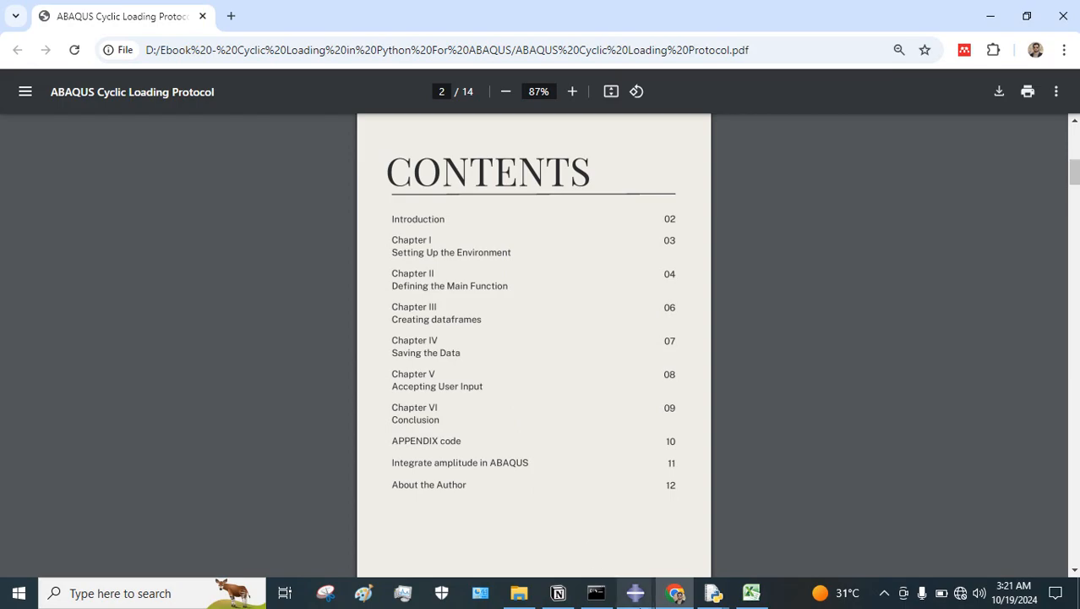
Bring the Job-2 Monitor back to the front and glance at the open Python IDLE windows.
click(636, 592)
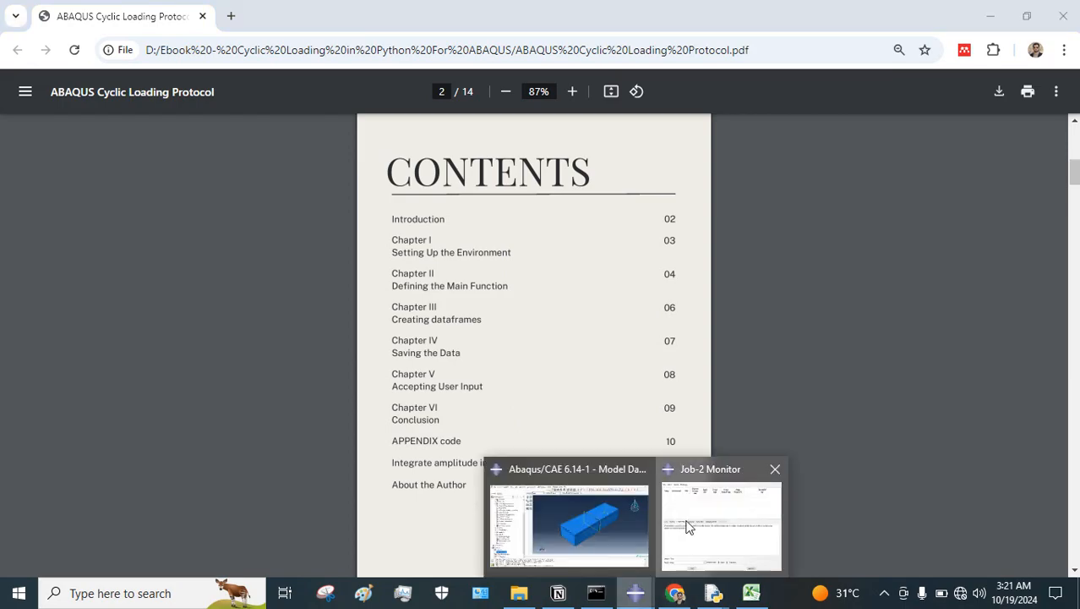
click(687, 526)
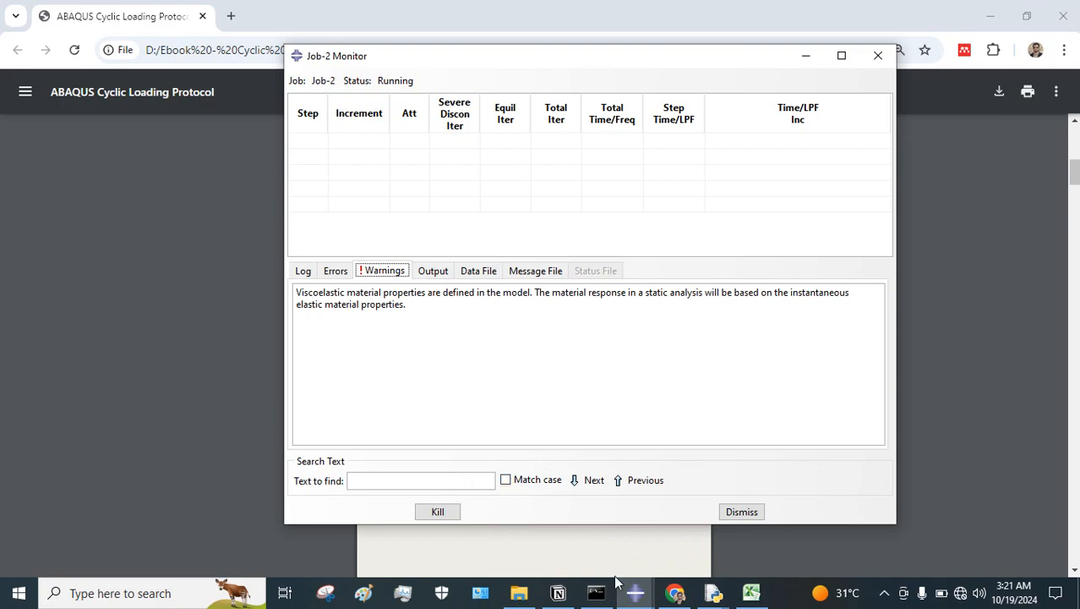
click(636, 592)
click(685, 505)
click(714, 593)
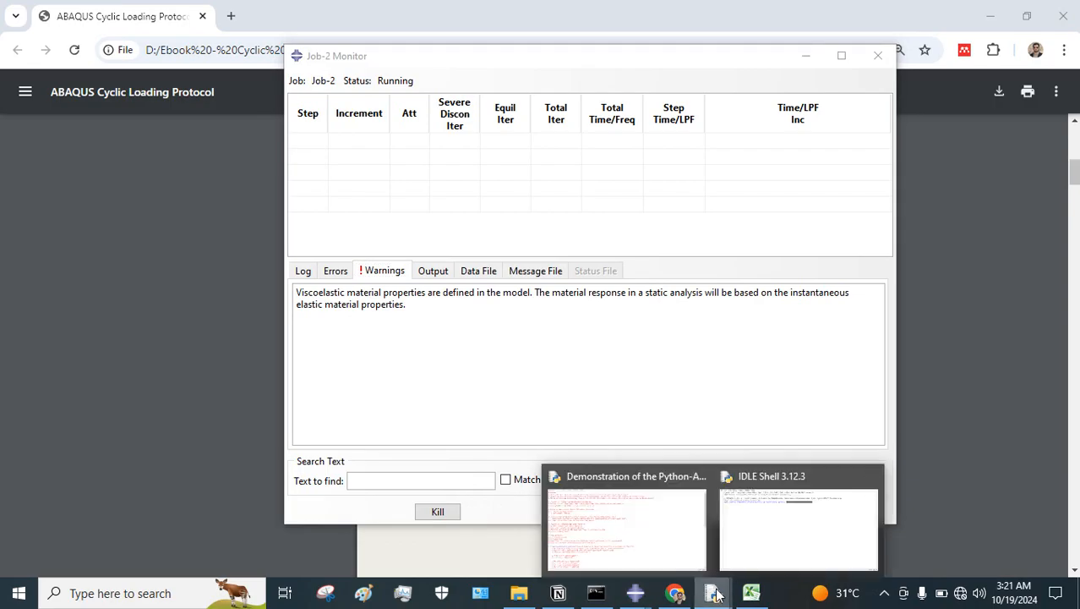
click(774, 513)
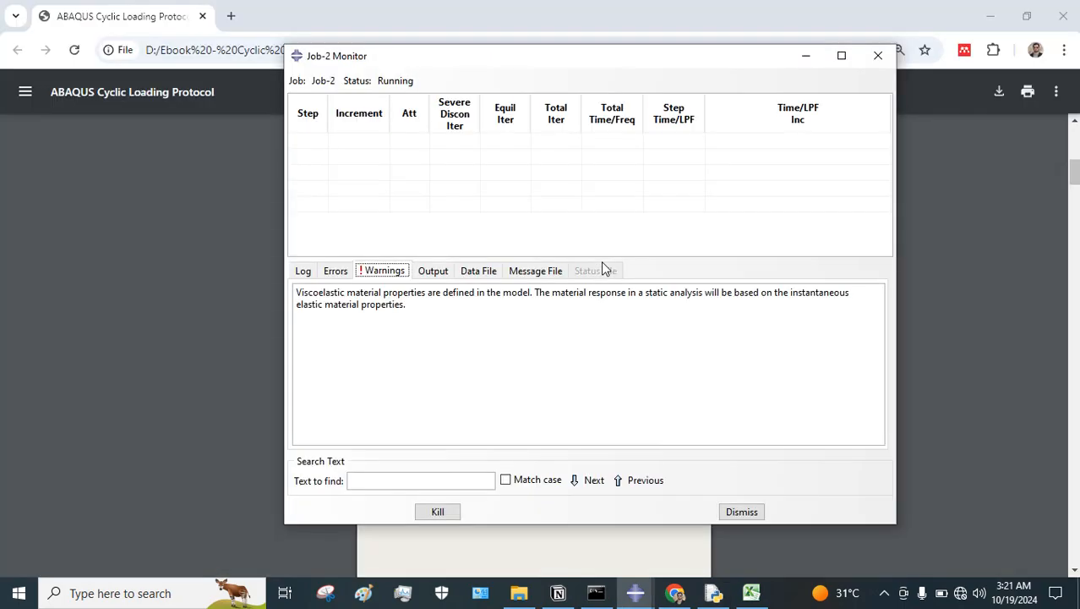
Close the eBook PDF, the Python-ABAQUS automation script and the Excel workbook, leaving the Job-2 Monitor in front.
click(668, 596)
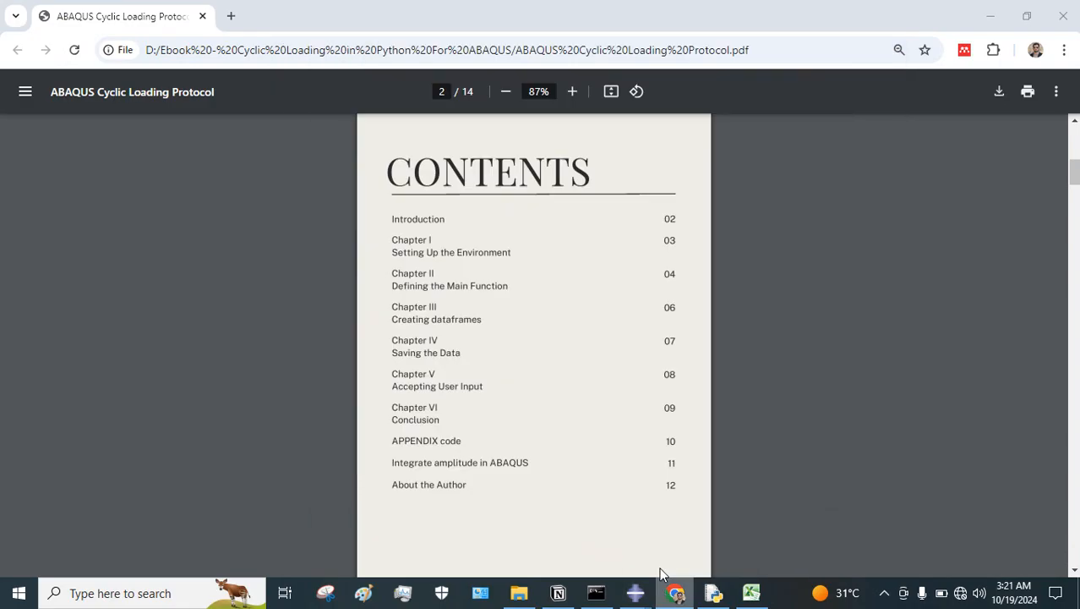
click(1062, 23)
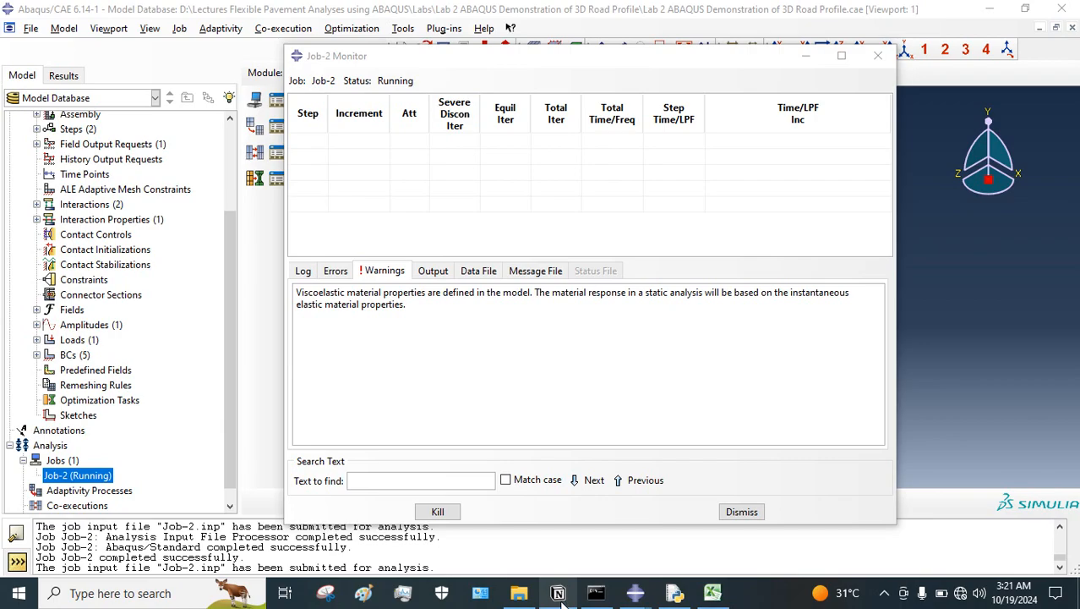
click(674, 594)
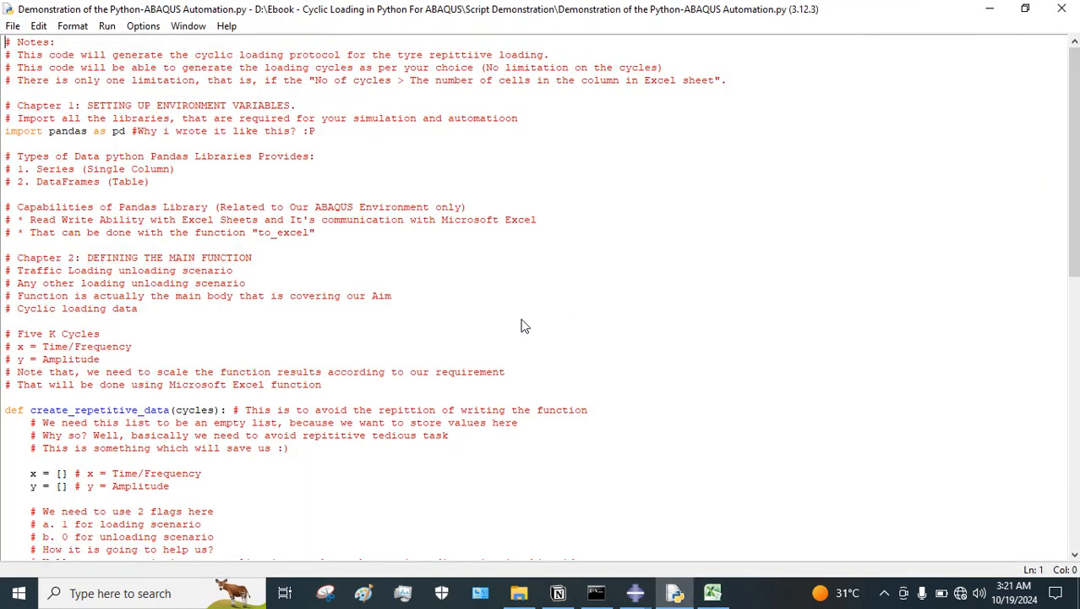
key(alt+Tab)
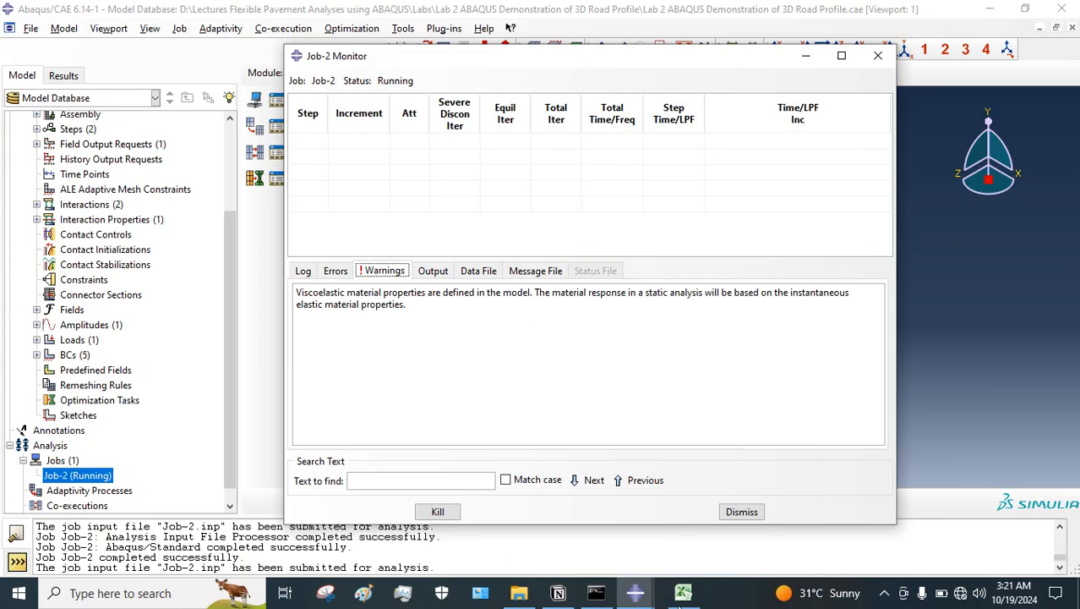
click(683, 592)
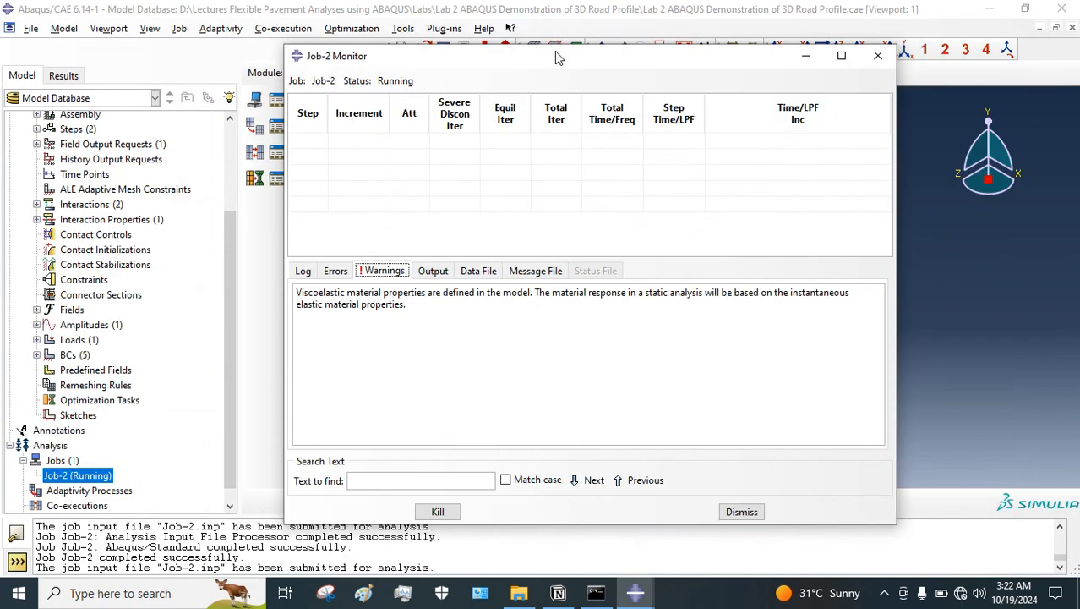
Move the Job-2 Monitor out of the way and switch the model to the Mesh module.
drag(557, 58, 618, 76)
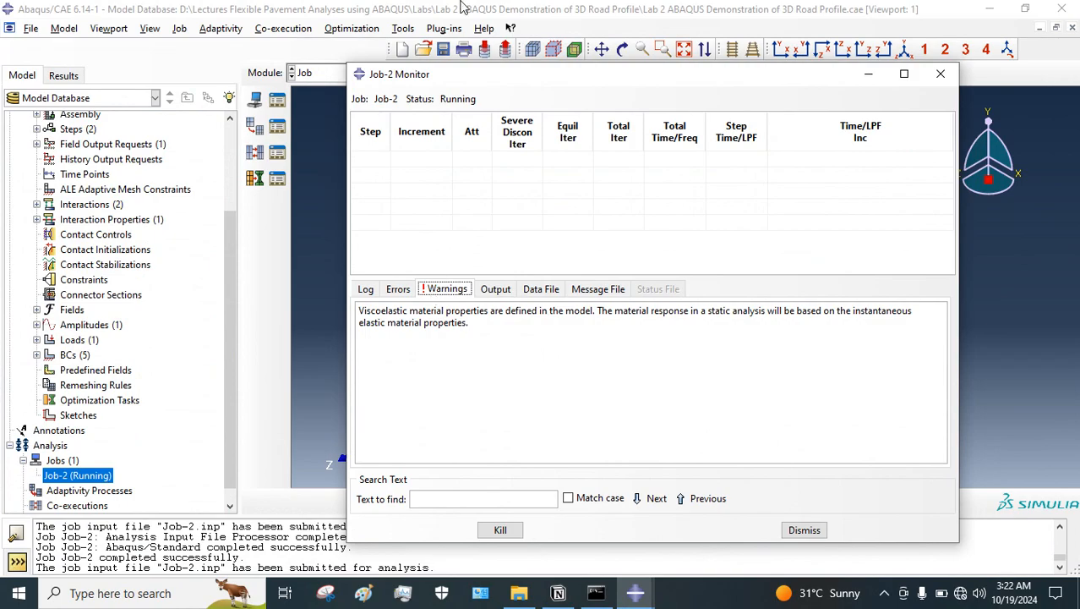
click(464, 7)
click(323, 74)
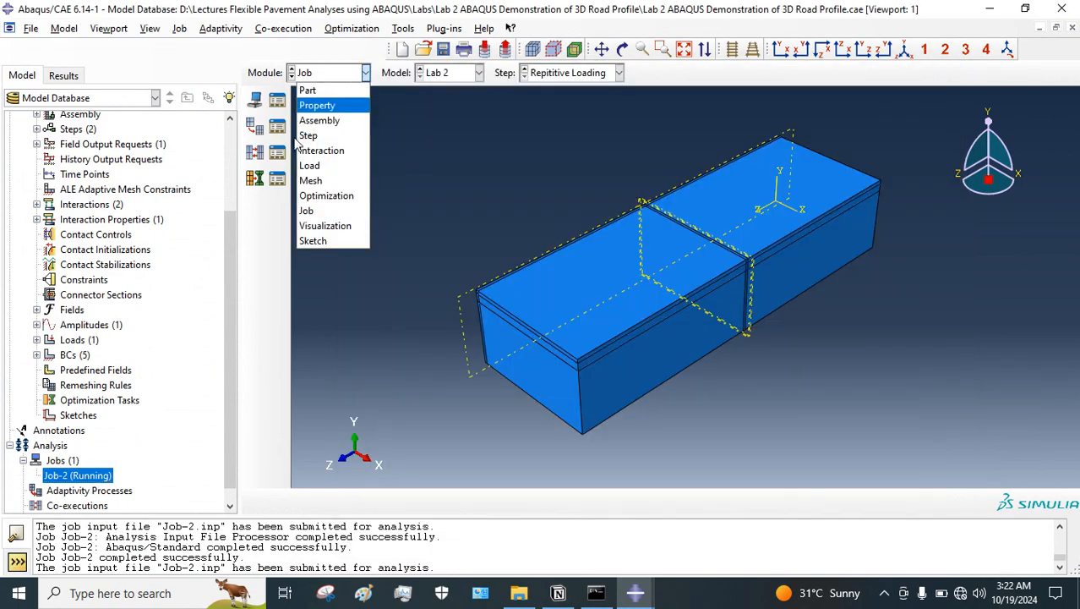
click(304, 179)
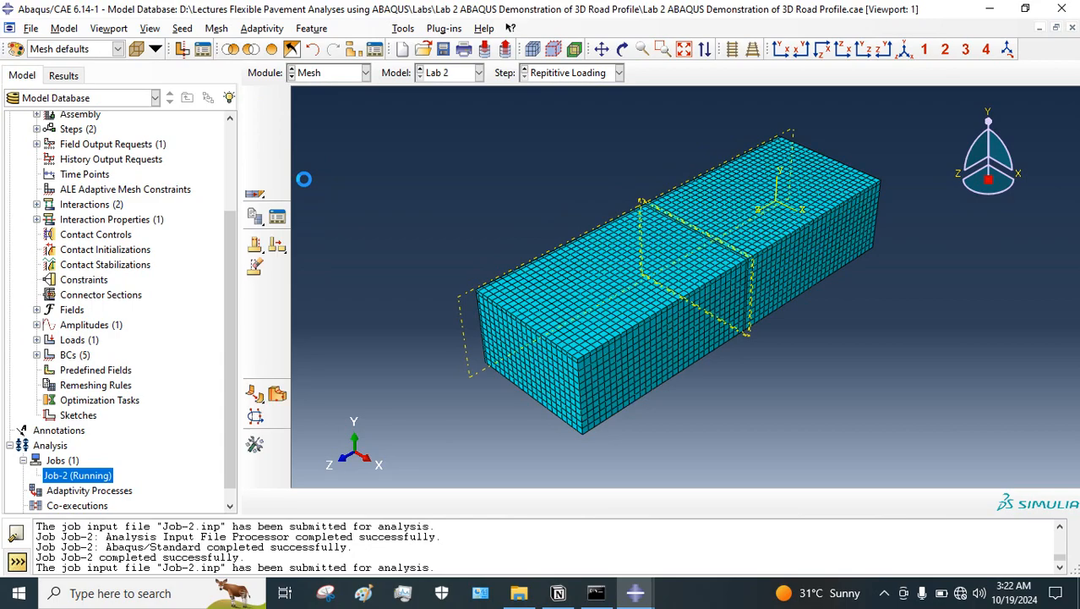
click(348, 29)
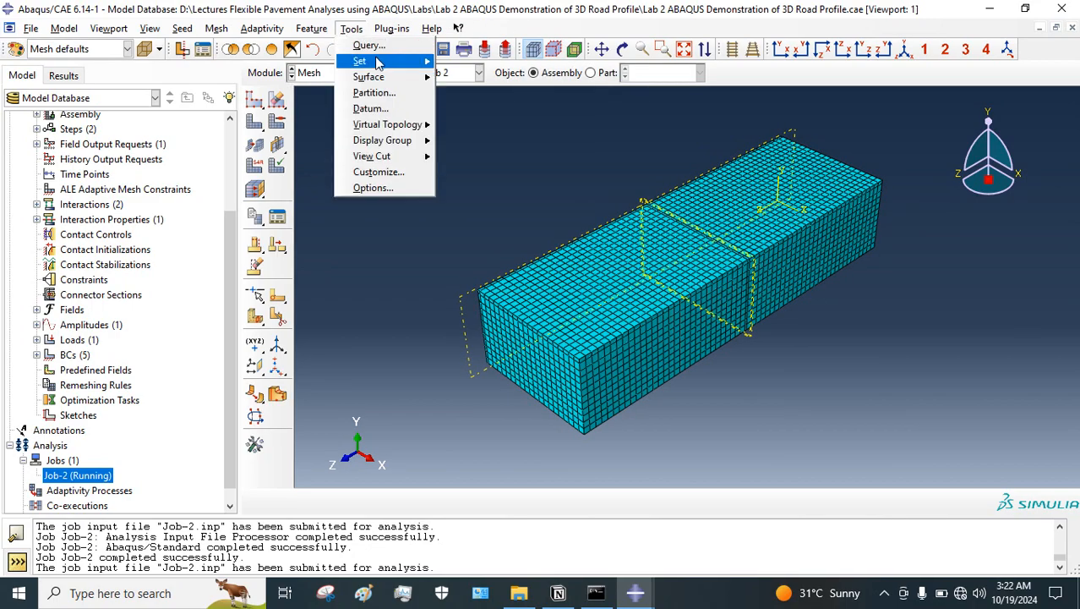
click(369, 45)
click(134, 270)
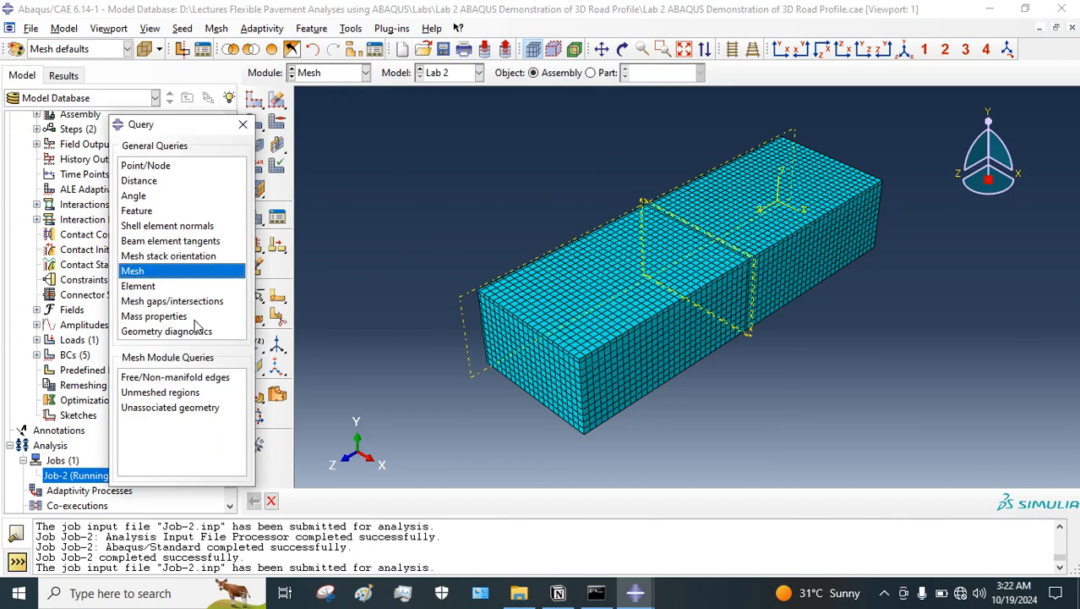
click(431, 501)
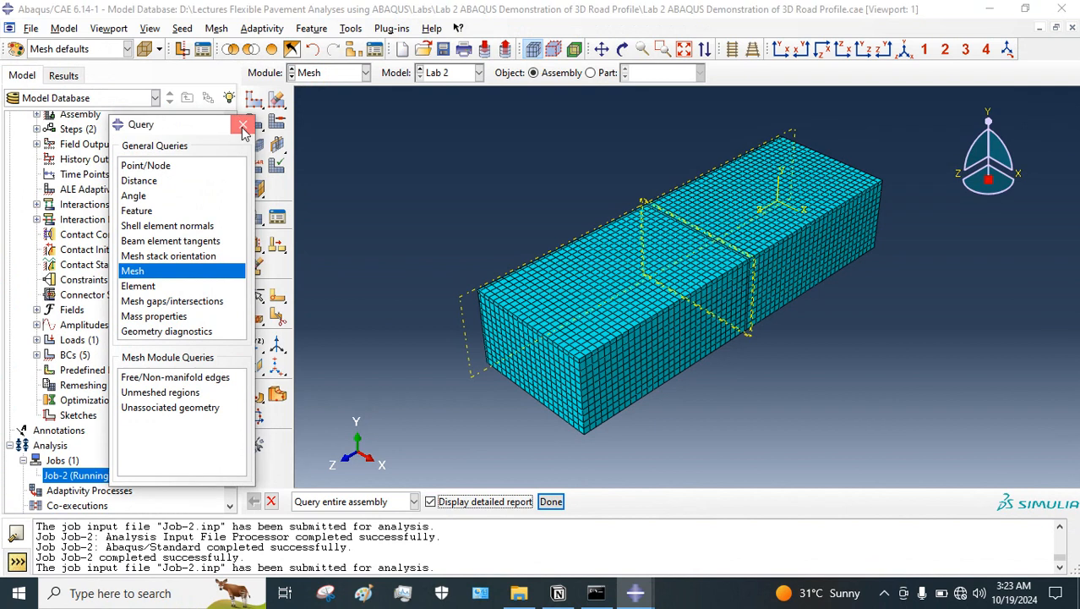
click(243, 126)
Query the mesh of the entire assembly with a detailed report and review its node and element statistics by instance.
click(350, 28)
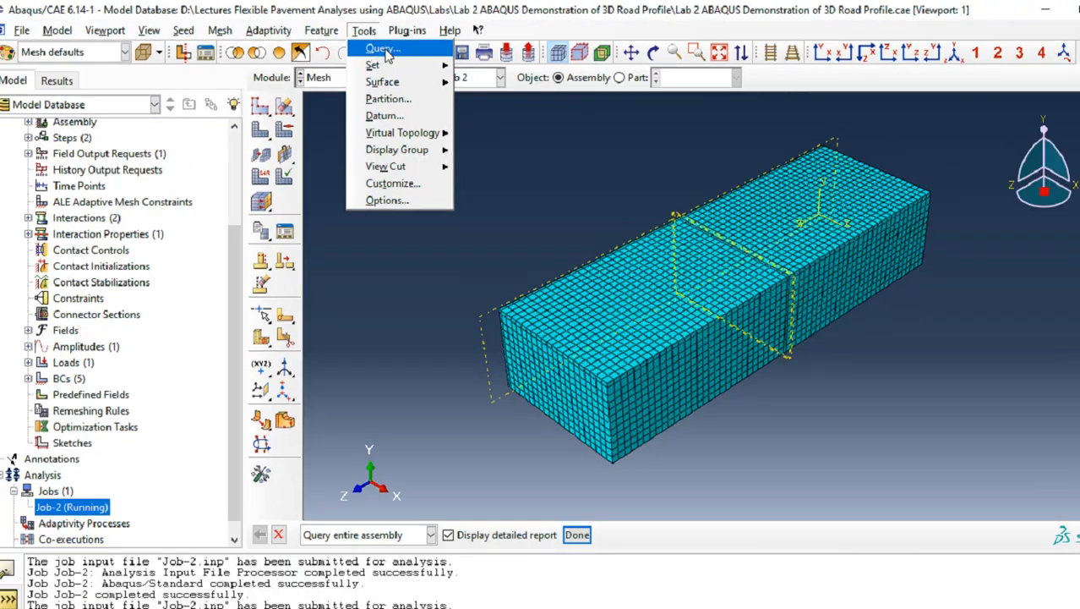
click(579, 90)
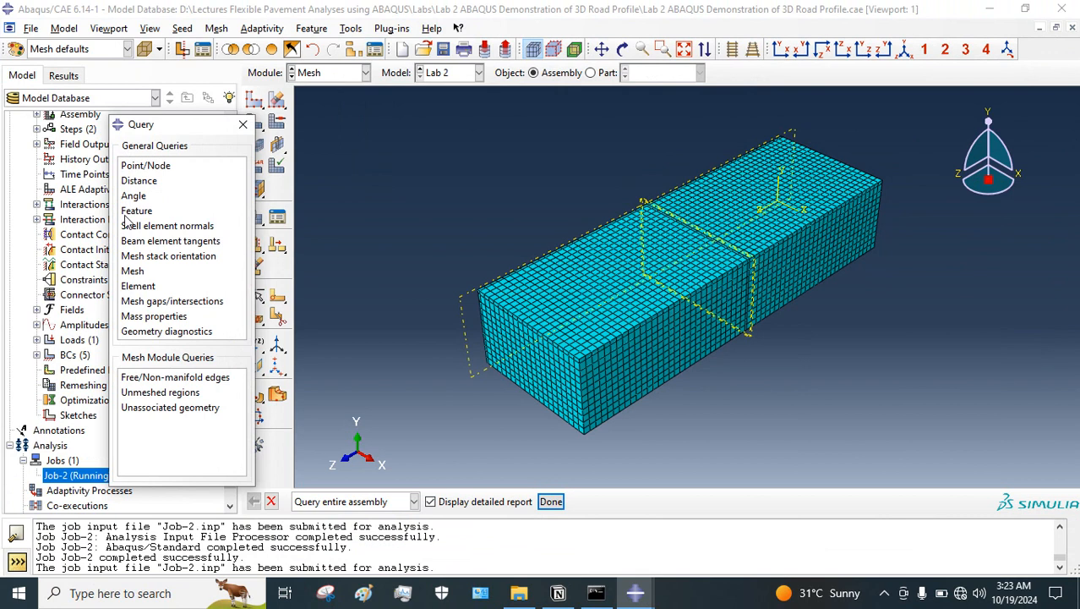
click(135, 272)
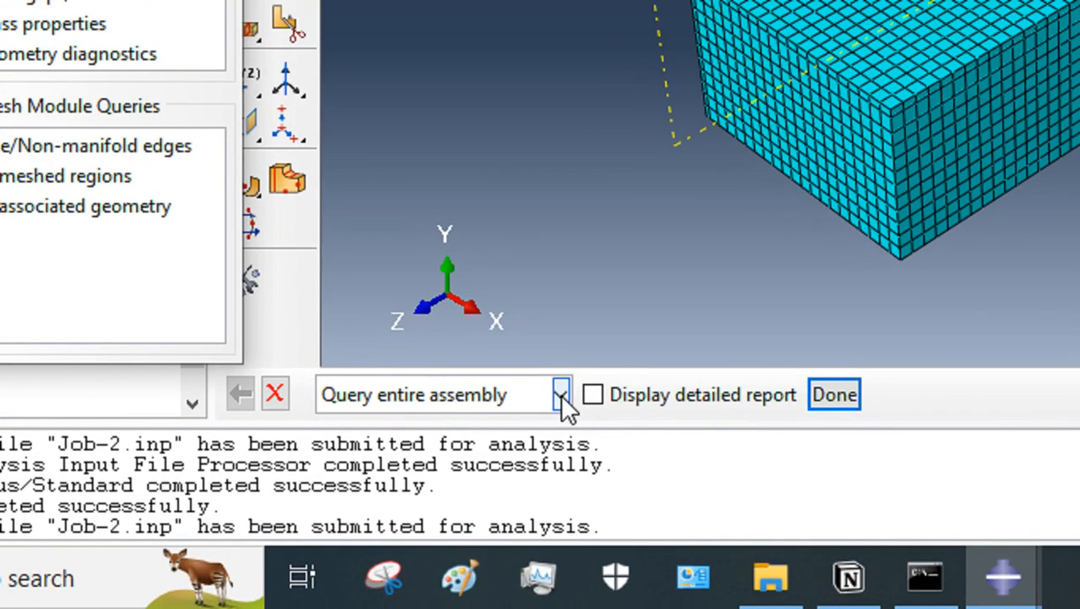
click(560, 394)
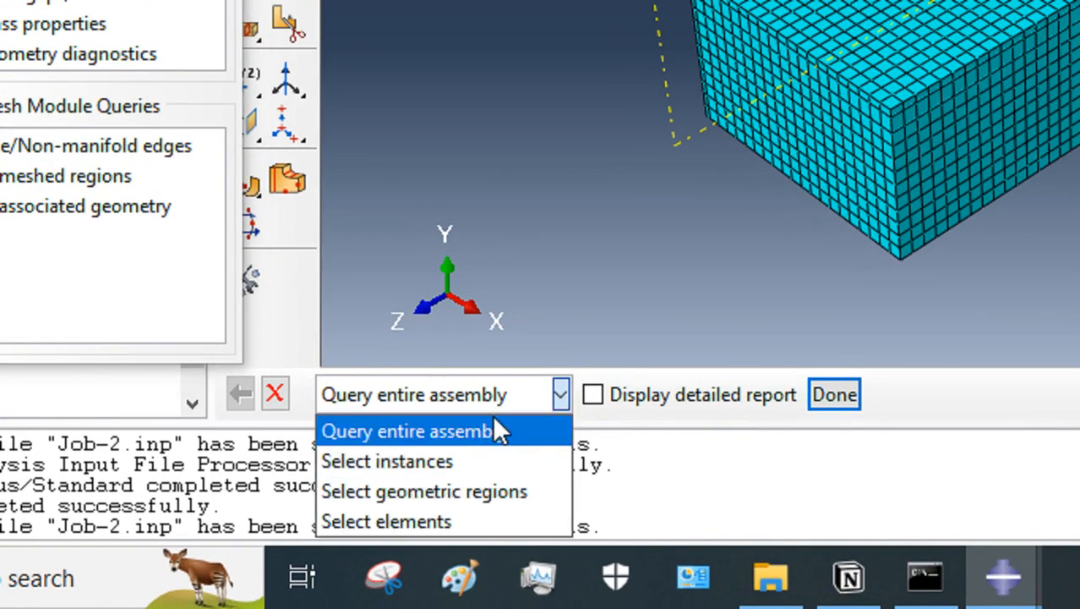
click(560, 394)
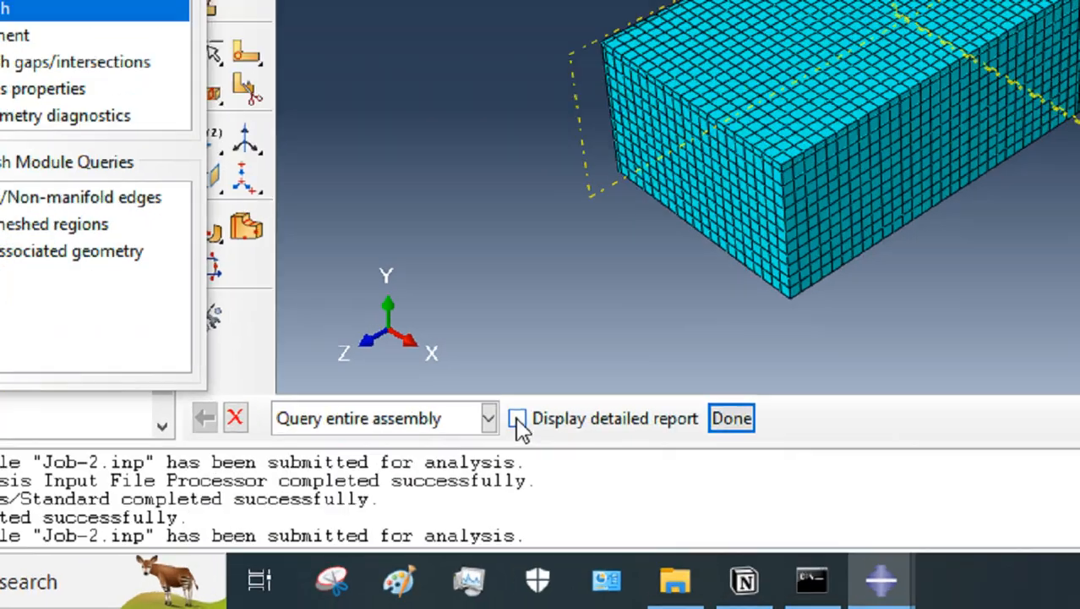
click(430, 501)
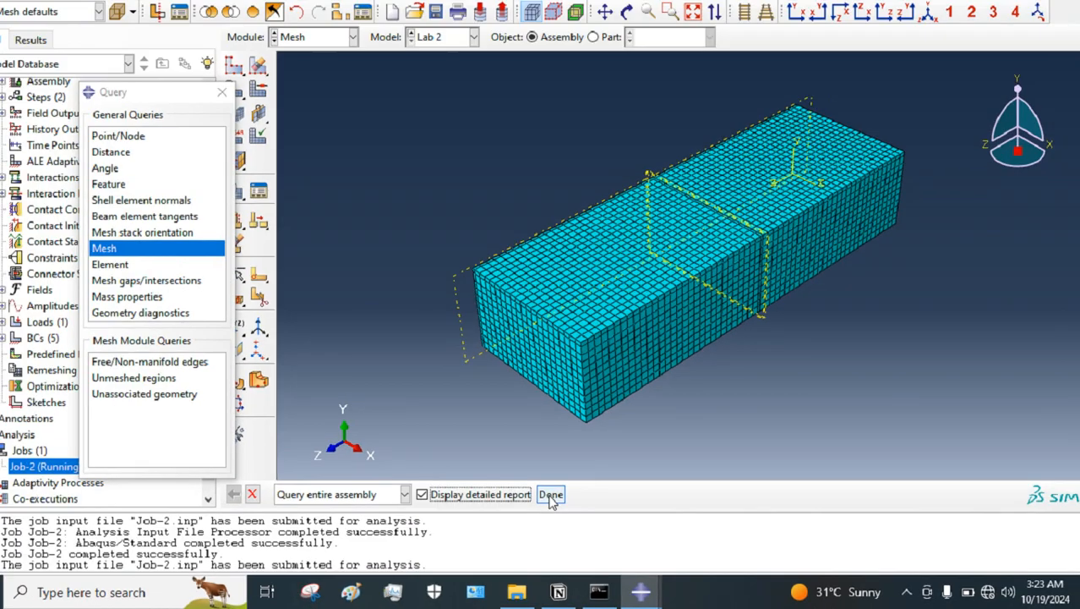
click(547, 395)
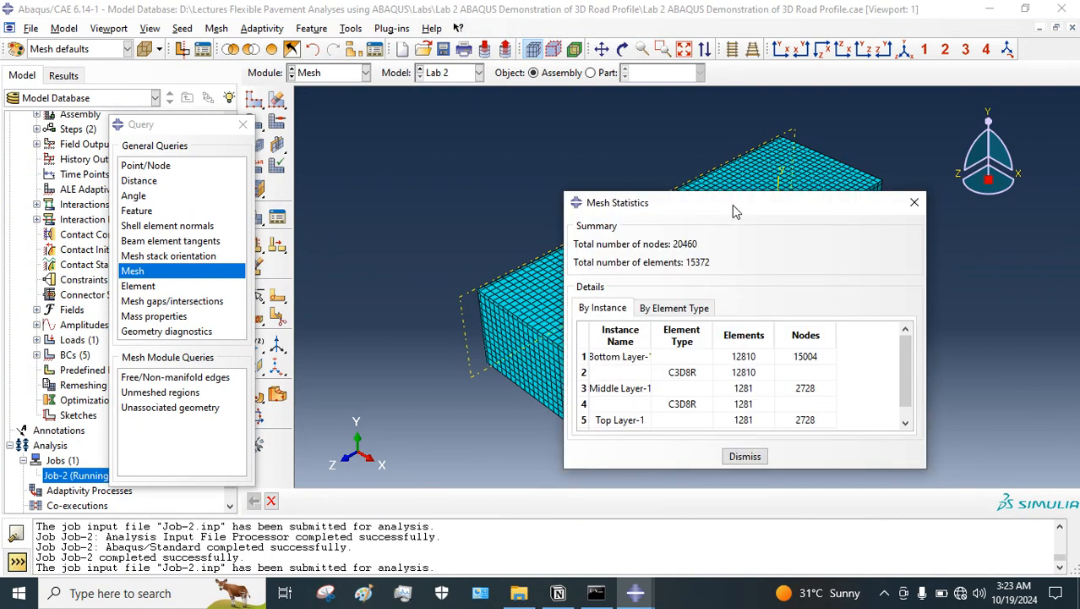
drag(732, 205, 546, 189)
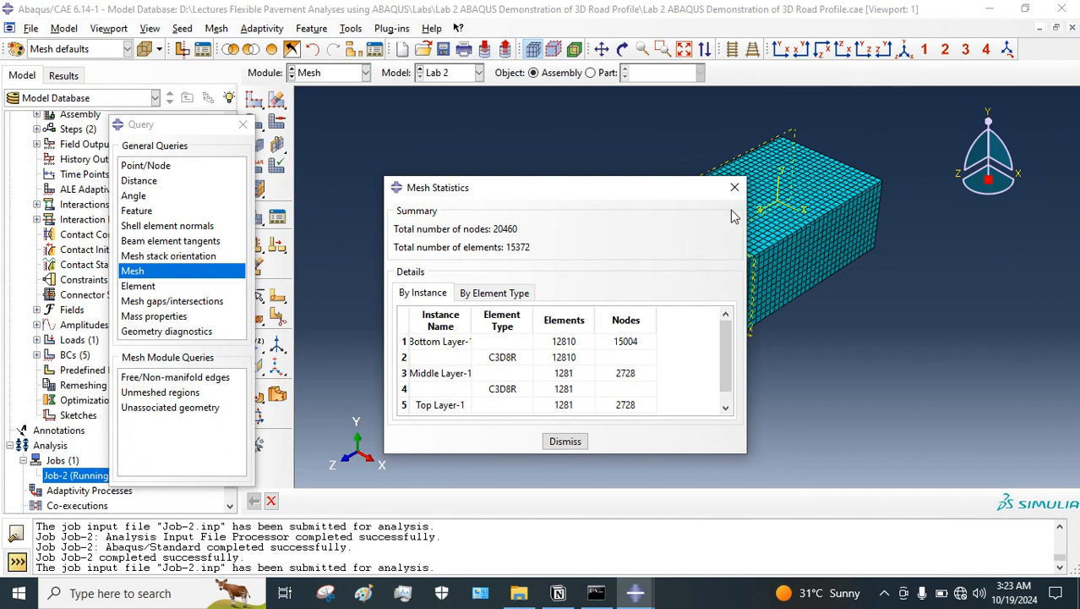
click(734, 188)
Try to kill the running Job-2 from its monitor window.
mouse_move(636, 593)
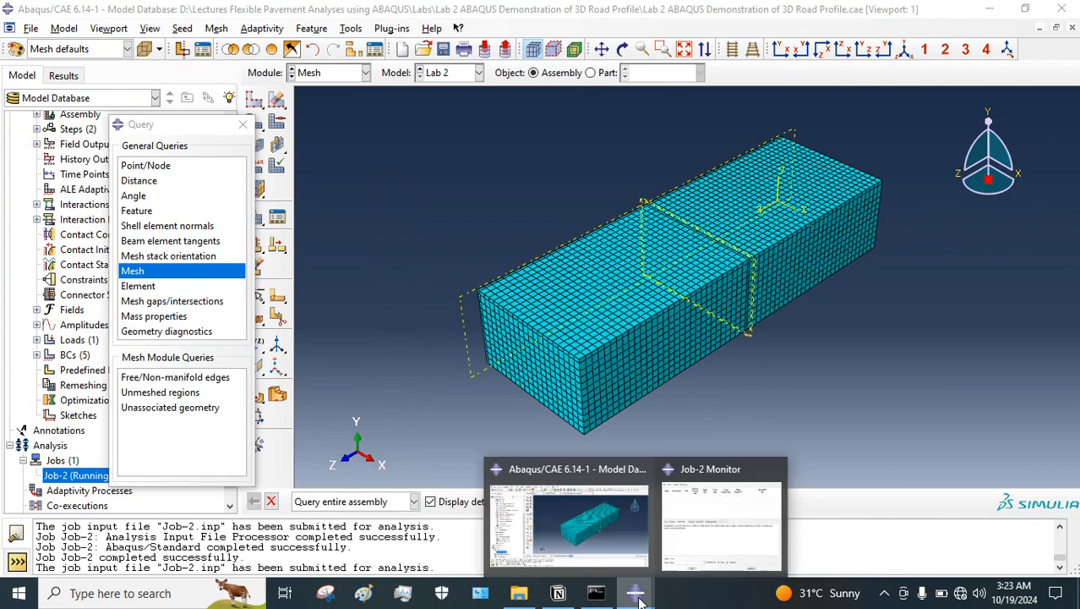
click(705, 502)
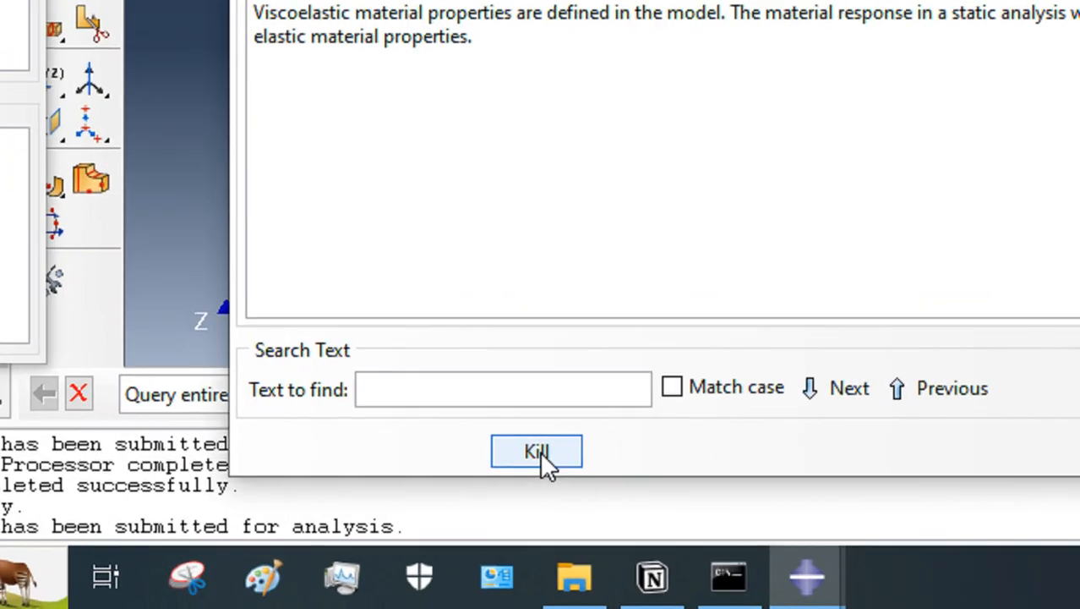
click(525, 486)
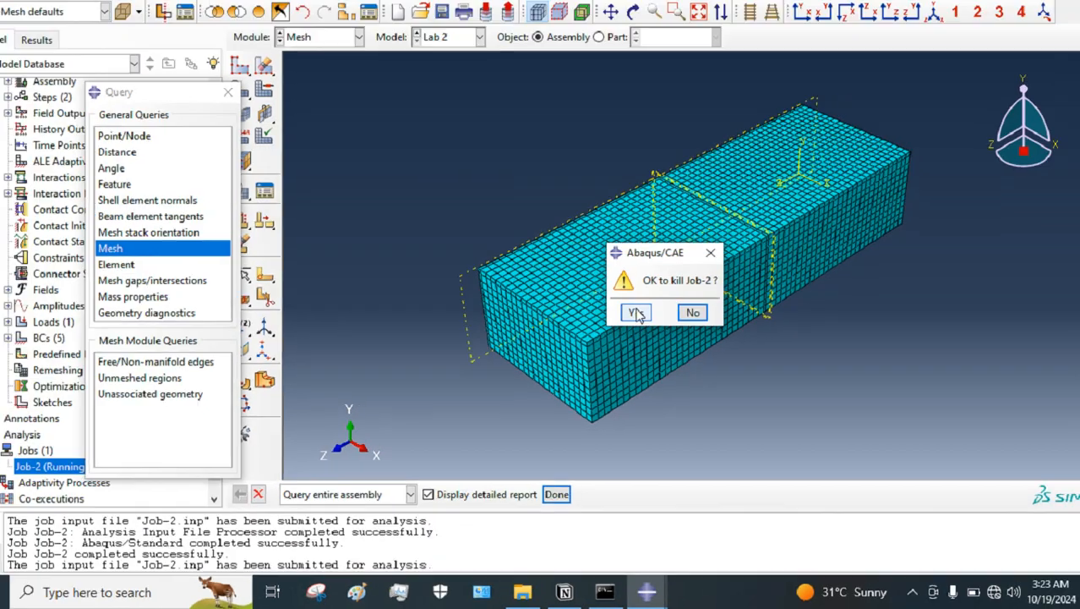
click(637, 313)
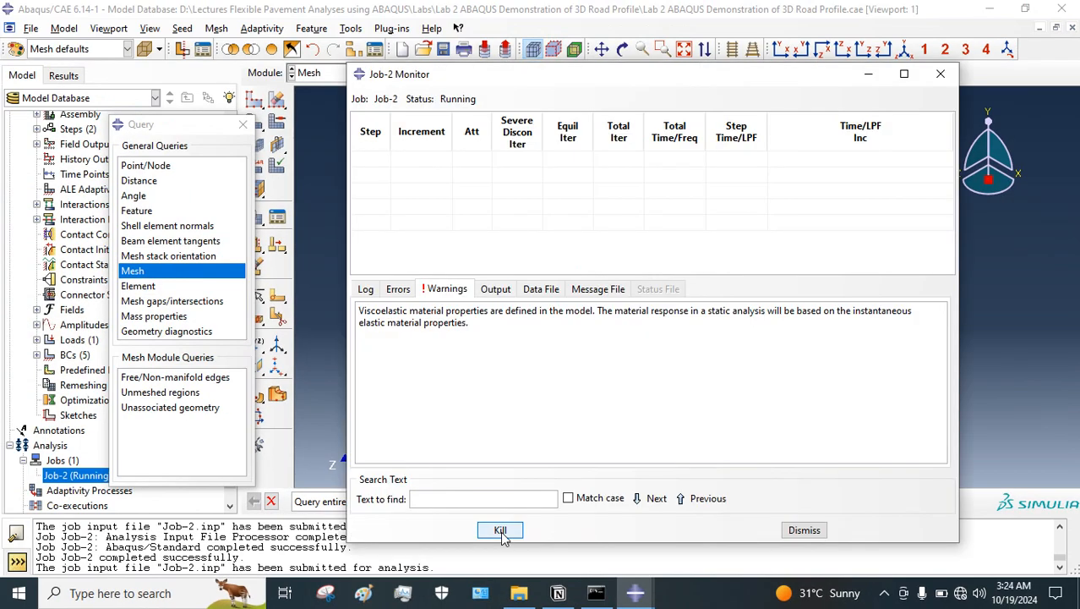
click(342, 14)
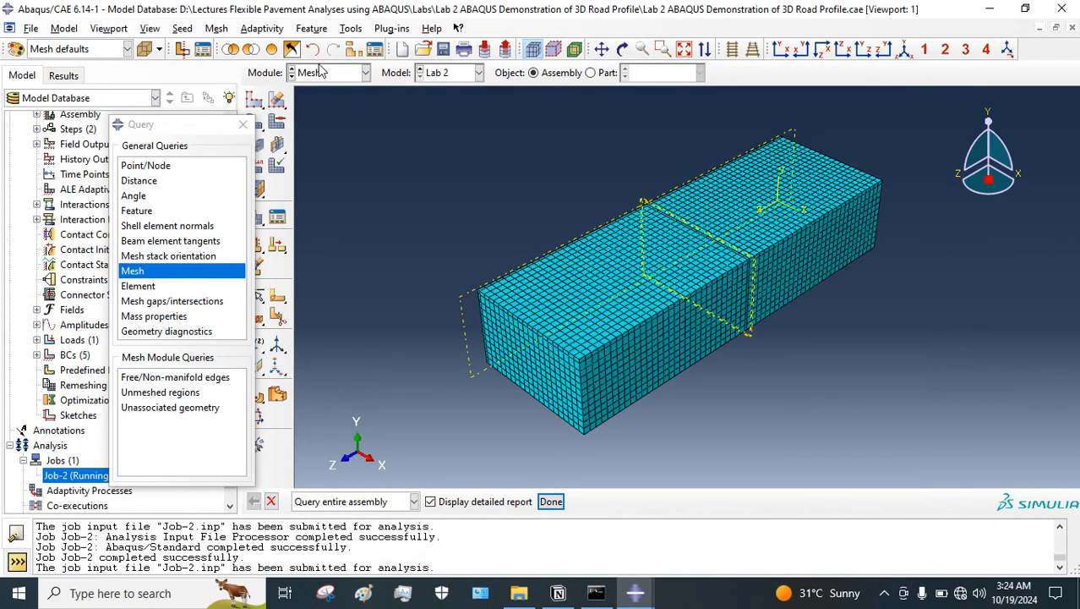
Close the mesh query and assign global seeds of size 1 to all part instances, deleting the invalidated meshes.
click(243, 125)
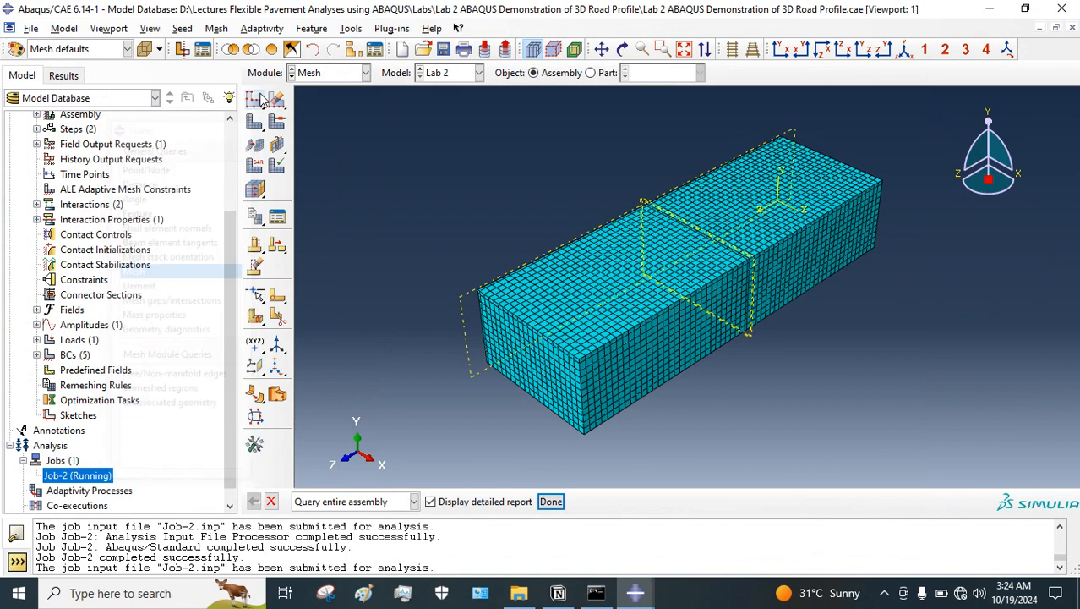
click(257, 100)
click(439, 340)
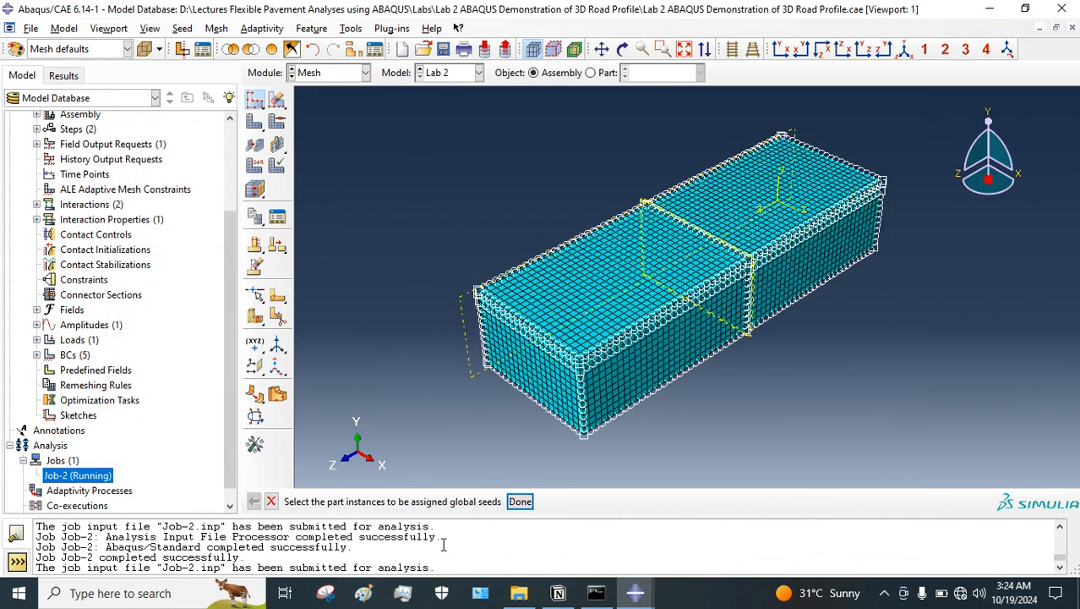
click(520, 501)
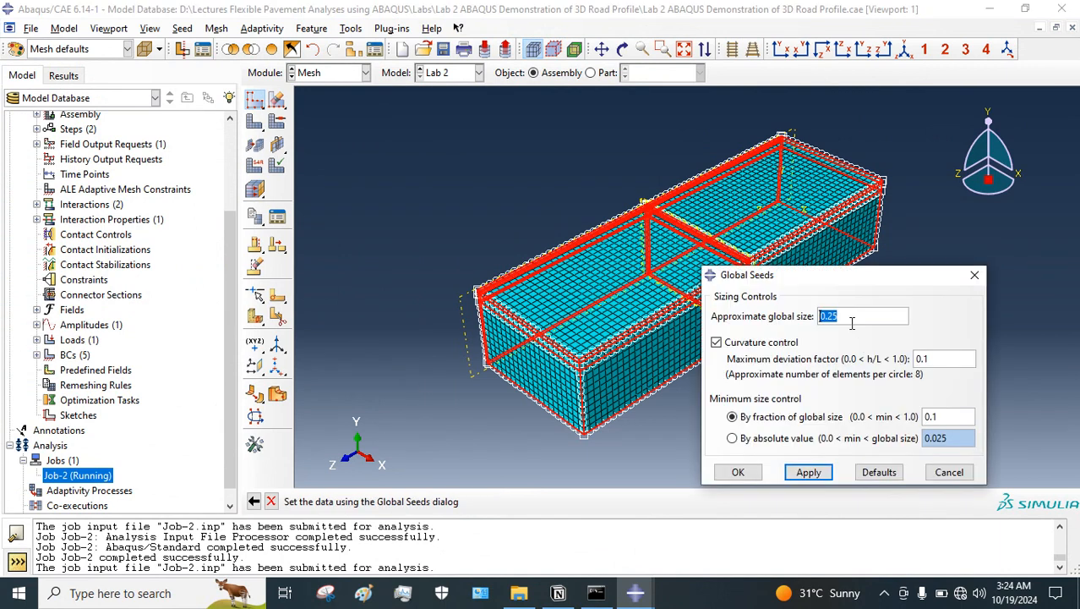
text(1)
click(808, 471)
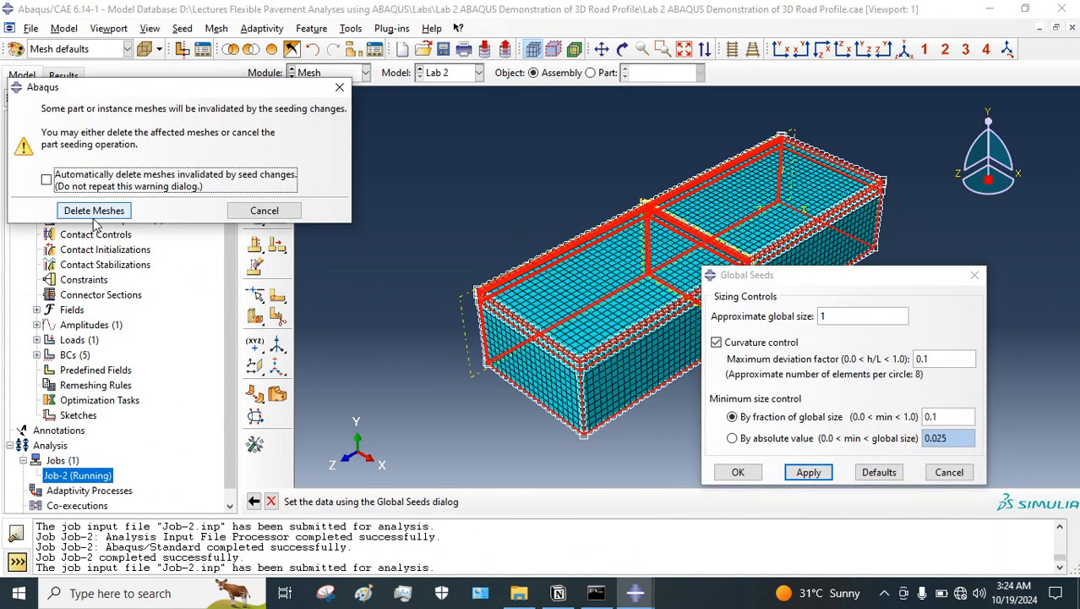
click(93, 212)
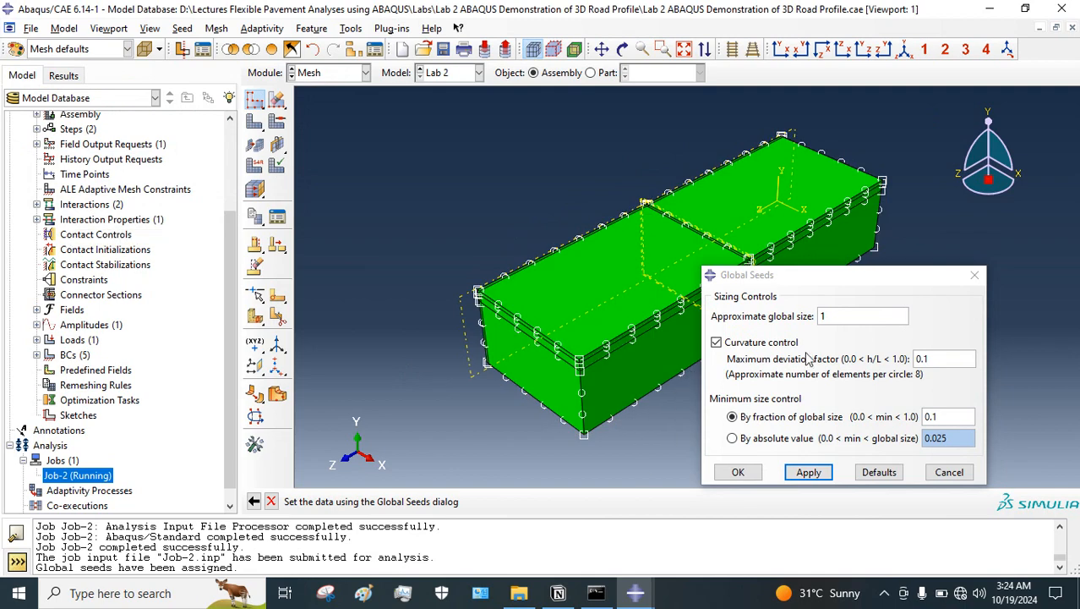
click(738, 471)
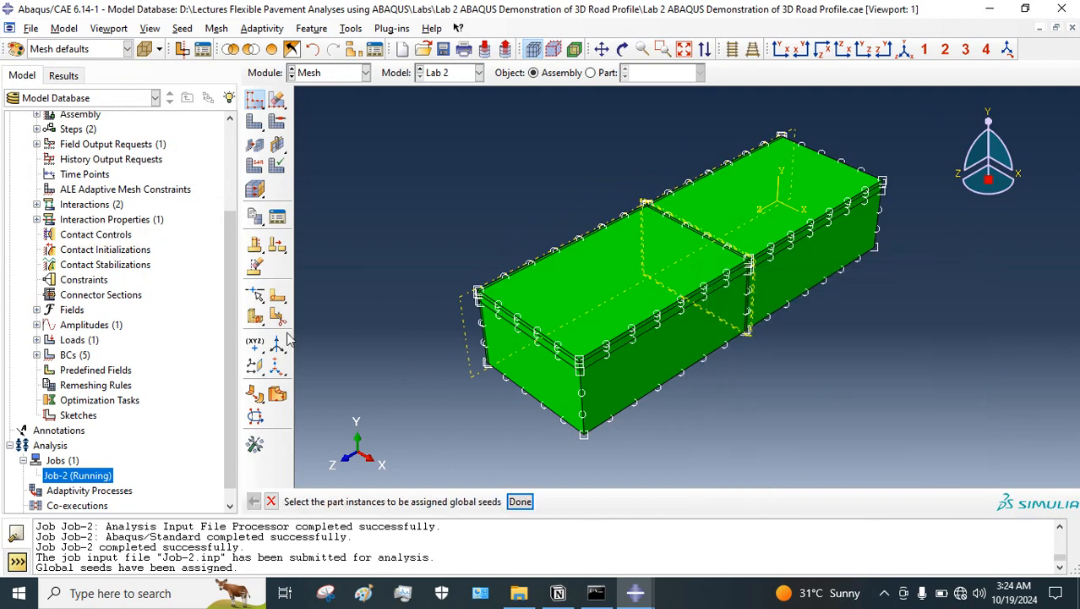
Bring the Job-2 Monitor to the front and kill Job-2, confirming the termination.
right_click(90, 479)
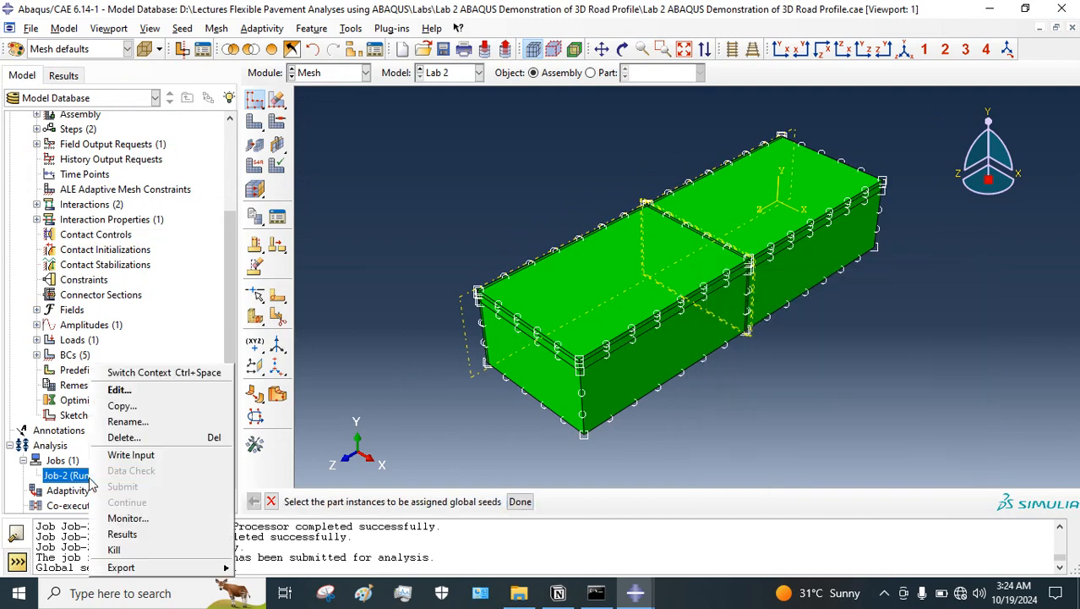
click(637, 593)
click(690, 554)
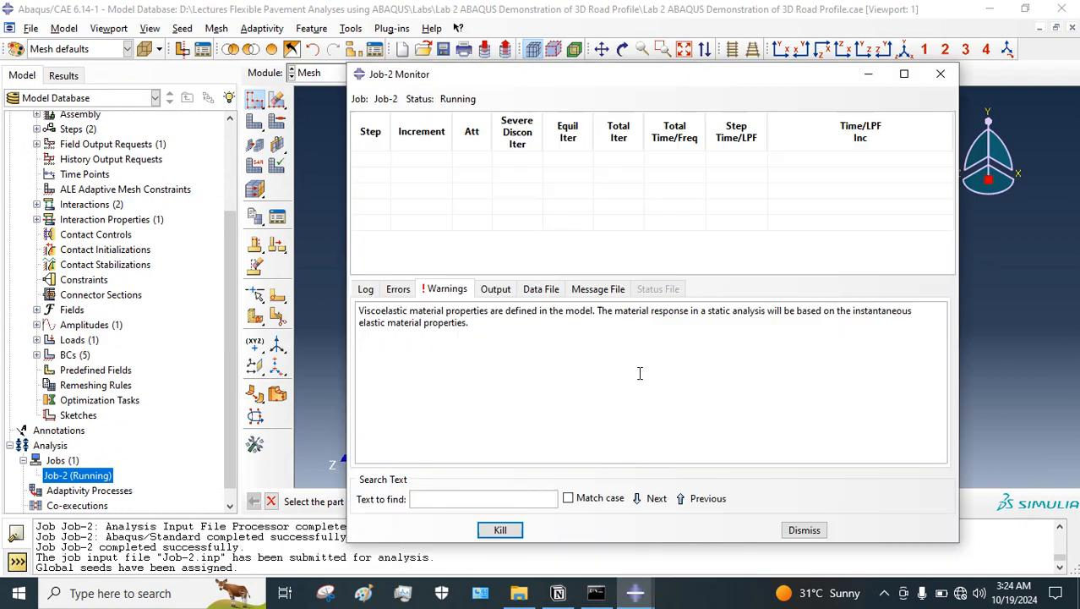
click(509, 531)
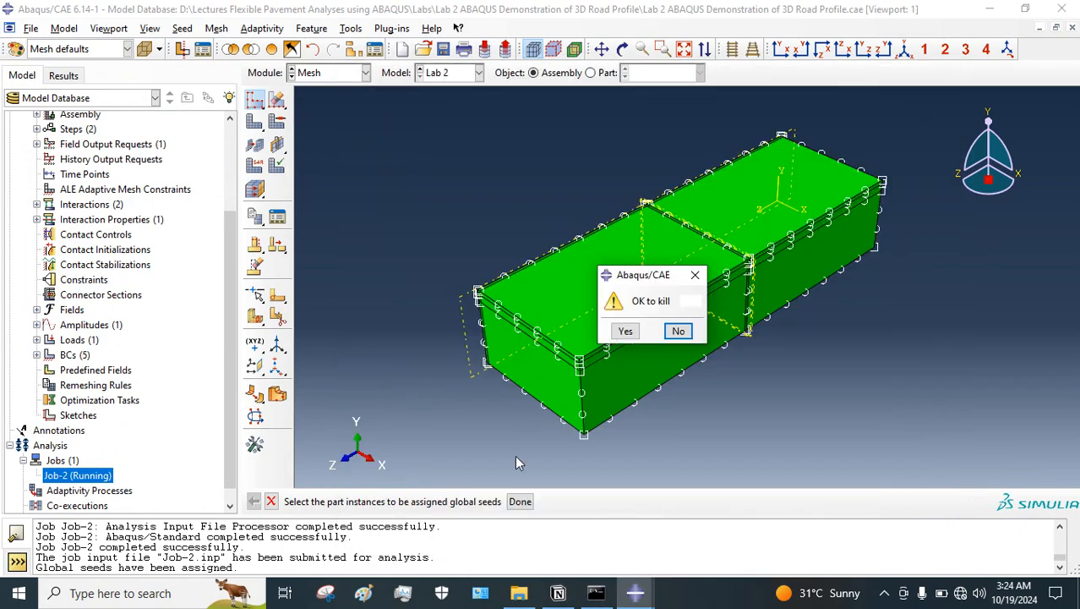
click(623, 332)
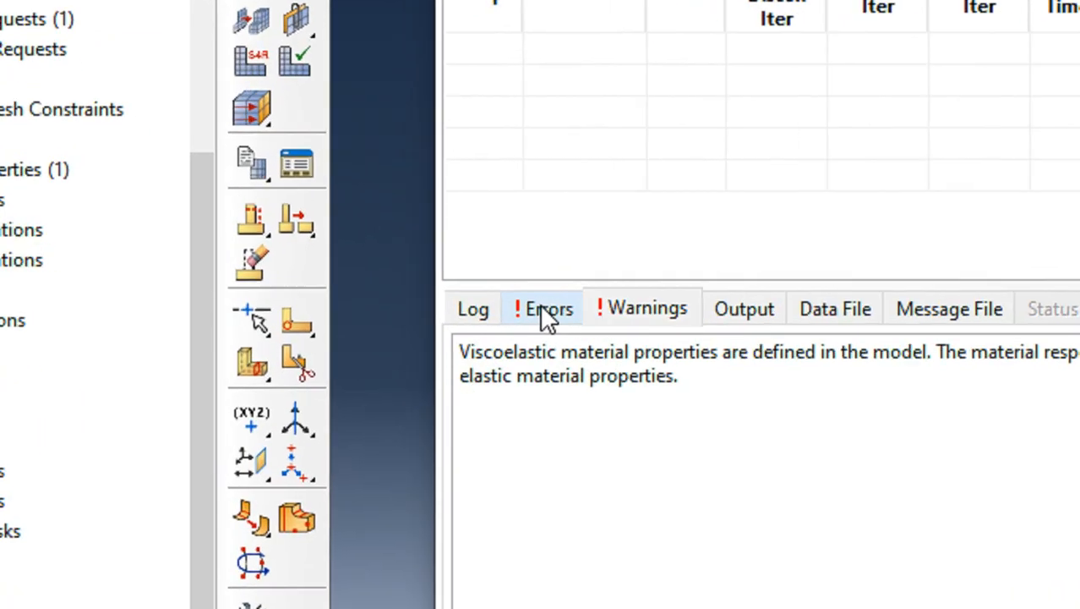
Show Job-2's errors and copy the full termination message.
click(402, 291)
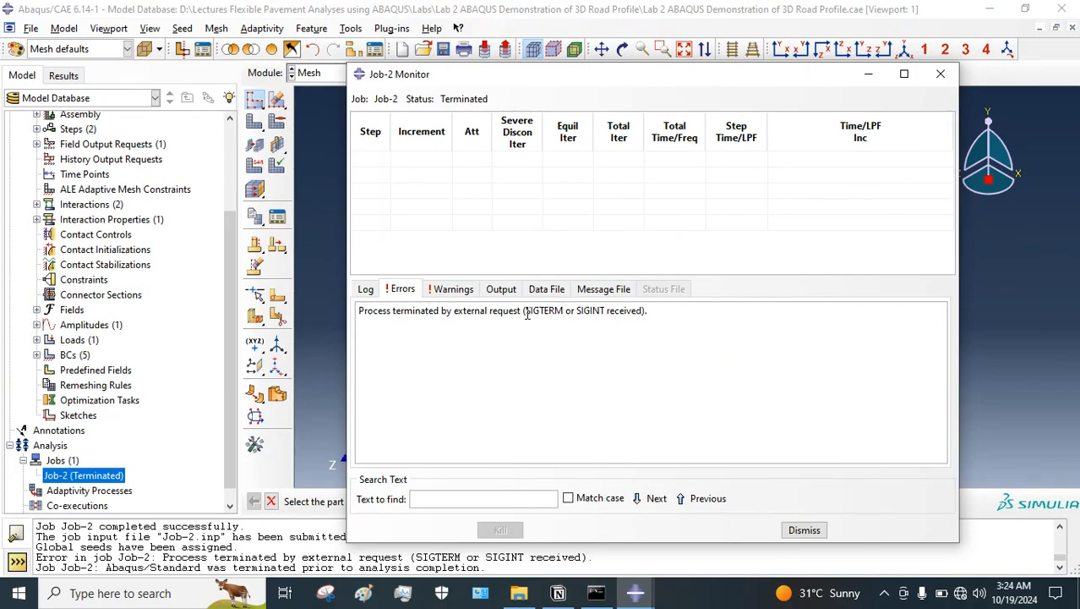
drag(525, 311, 645, 312)
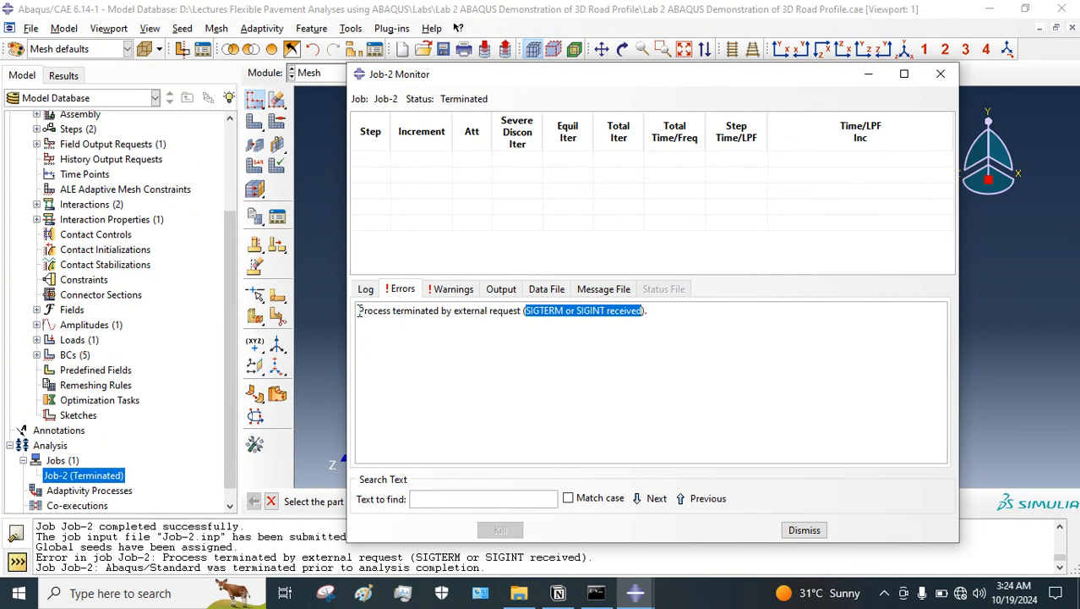
drag(358, 312, 659, 311)
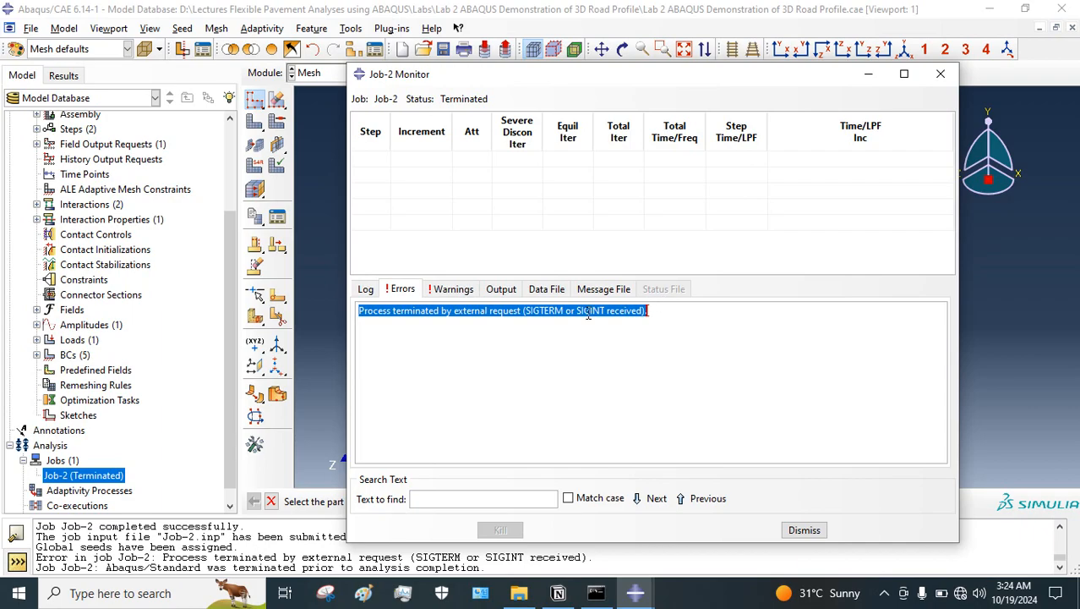
Switch to Notion and add the line "Questions: What is" with the copied termination message below the aspect ratio question.
click(558, 593)
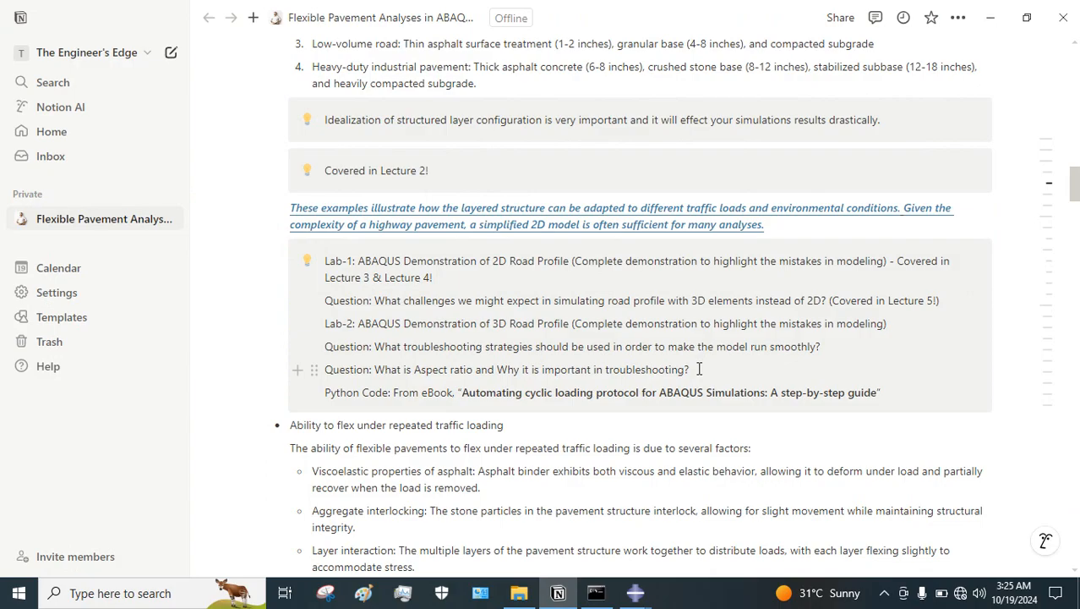
key(Return)
text(Ques)
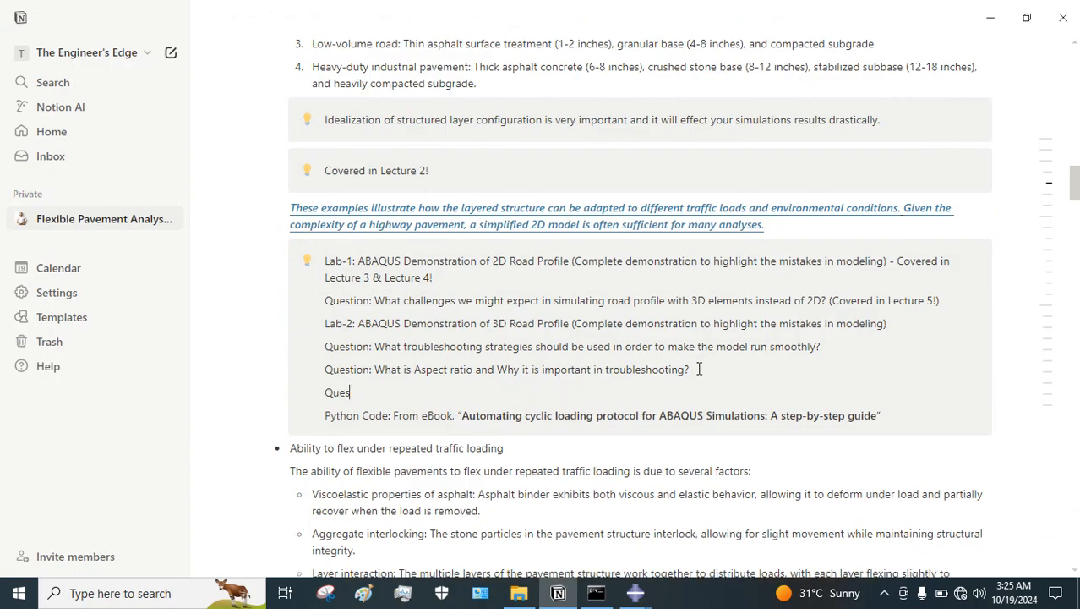
text(tions: What is)
text(Process terminated by external request (SIGTERM or SIGINT received).)
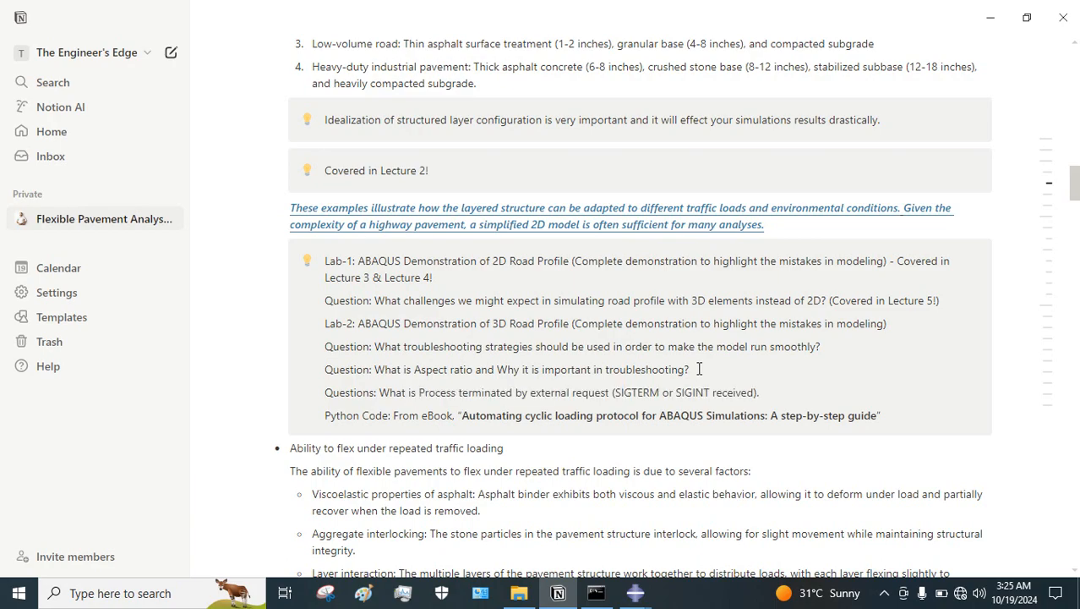
Replace the new question's closing period with "Error?" and enclose the termination message in quotation marks.
text(Error)
key(BackSpace)
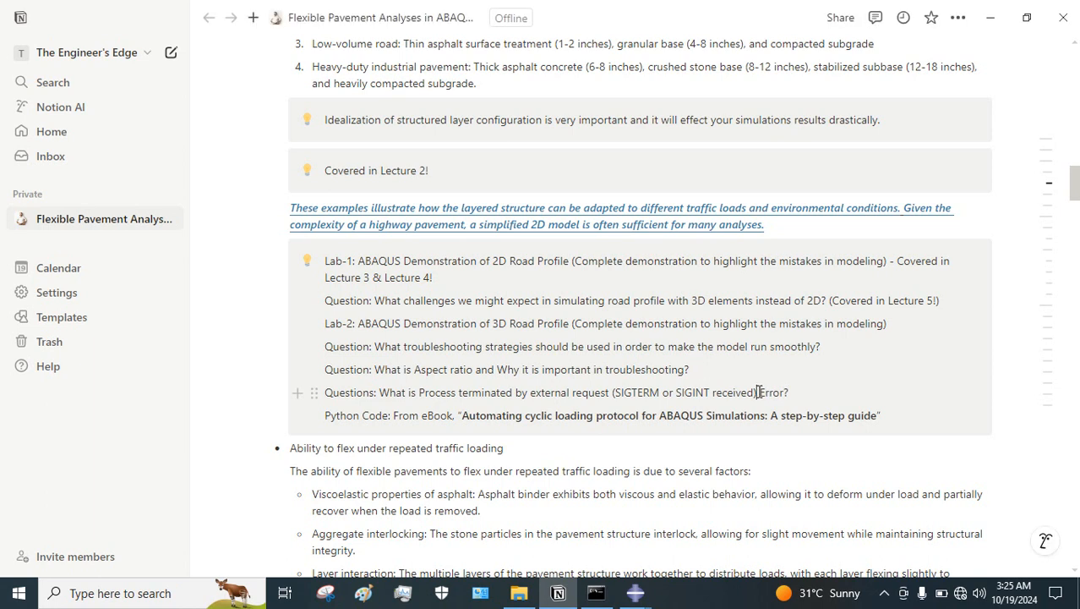
text(")
click(421, 392)
key(Delete)
text(P)
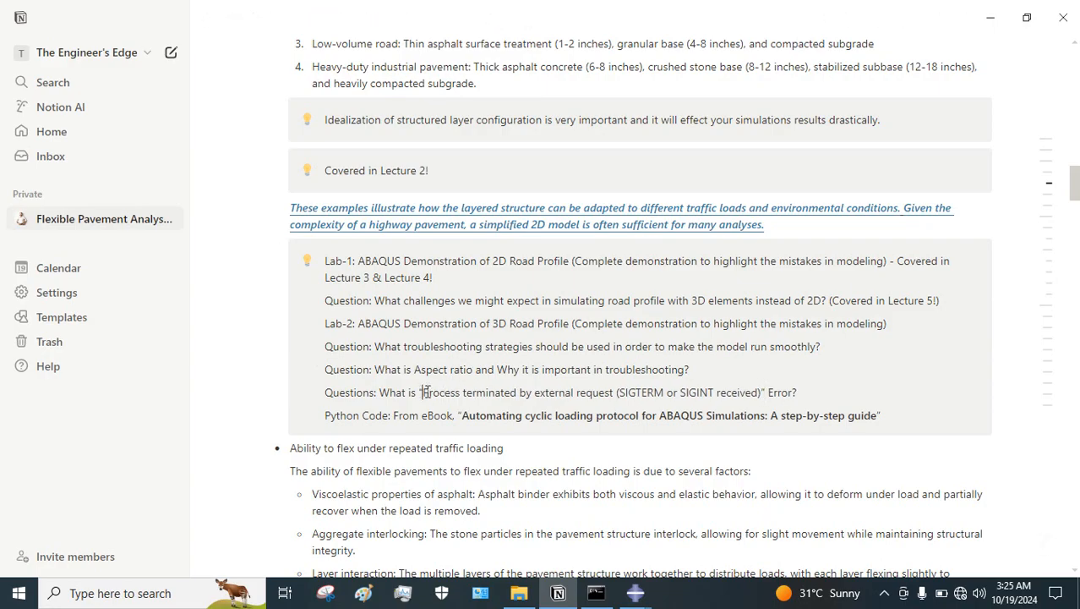
Make the quoted termination message in the new question bold.
drag(423, 392, 761, 392)
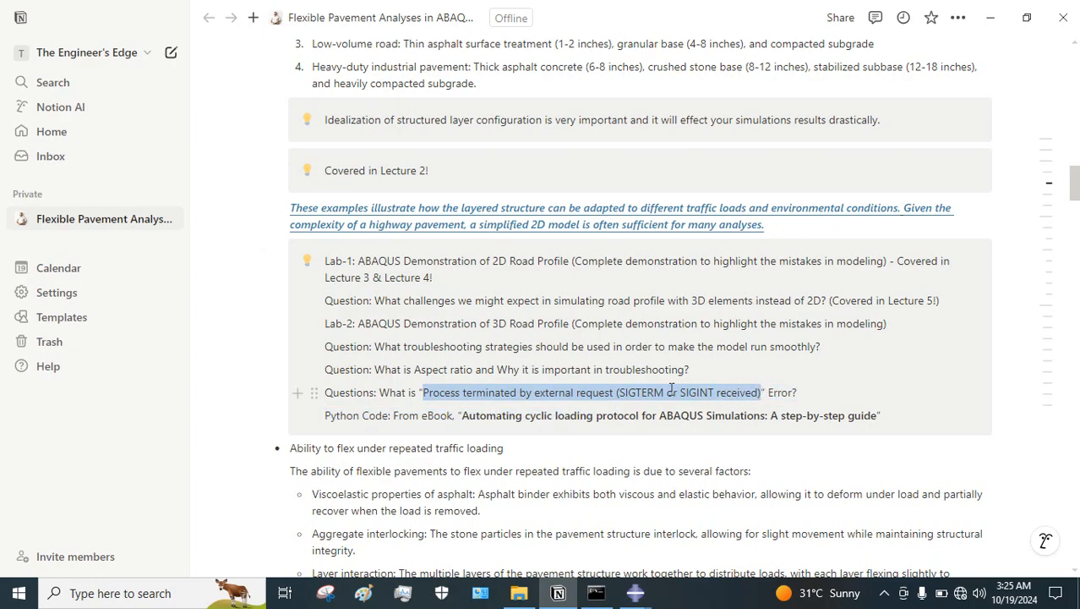
key(ctrl+b)
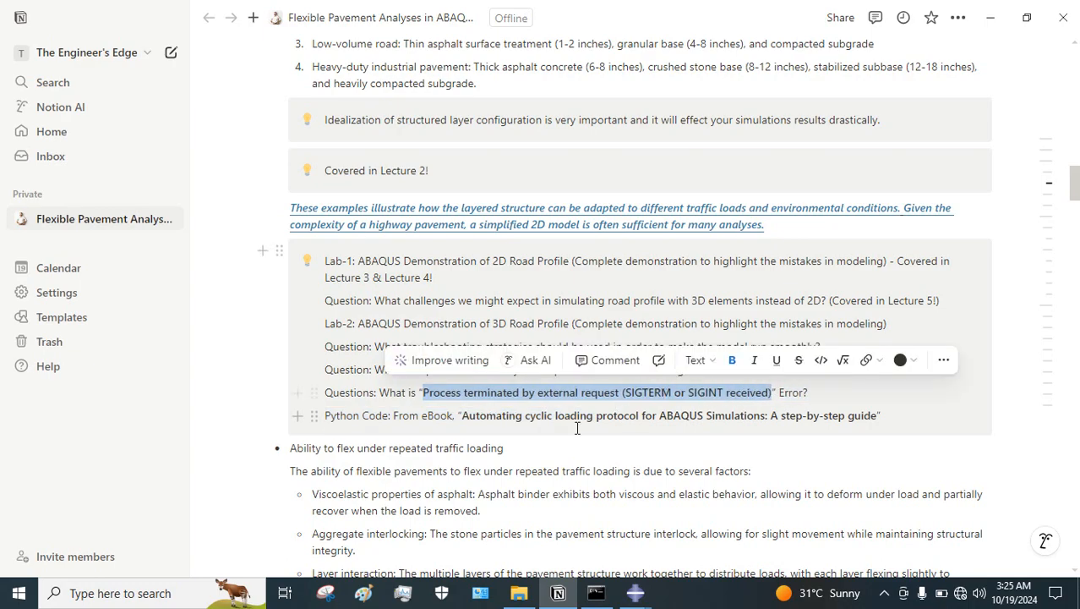
click(452, 296)
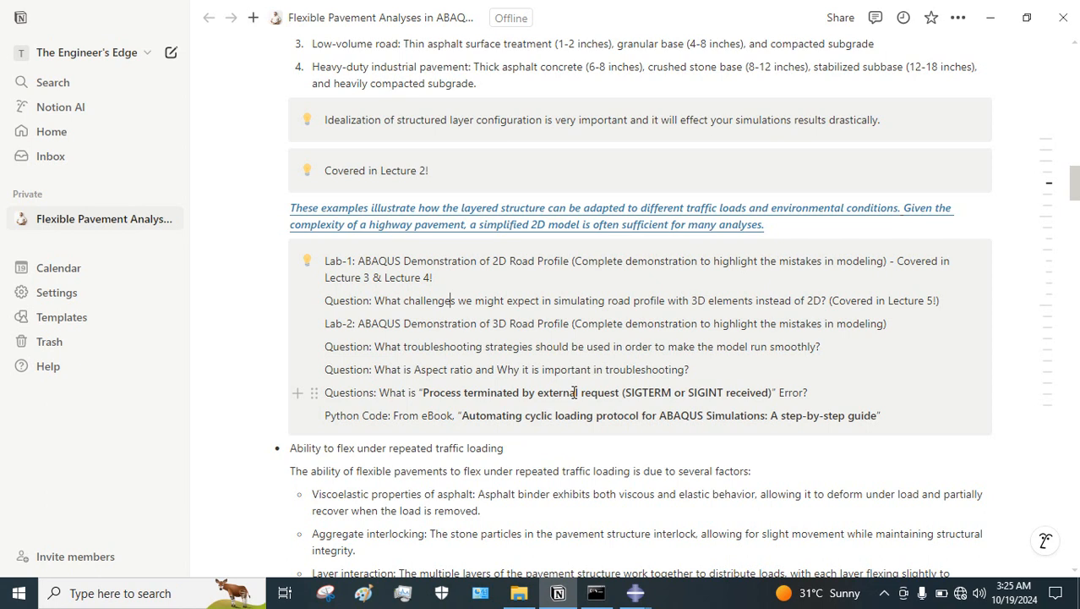
mouse_move(635, 592)
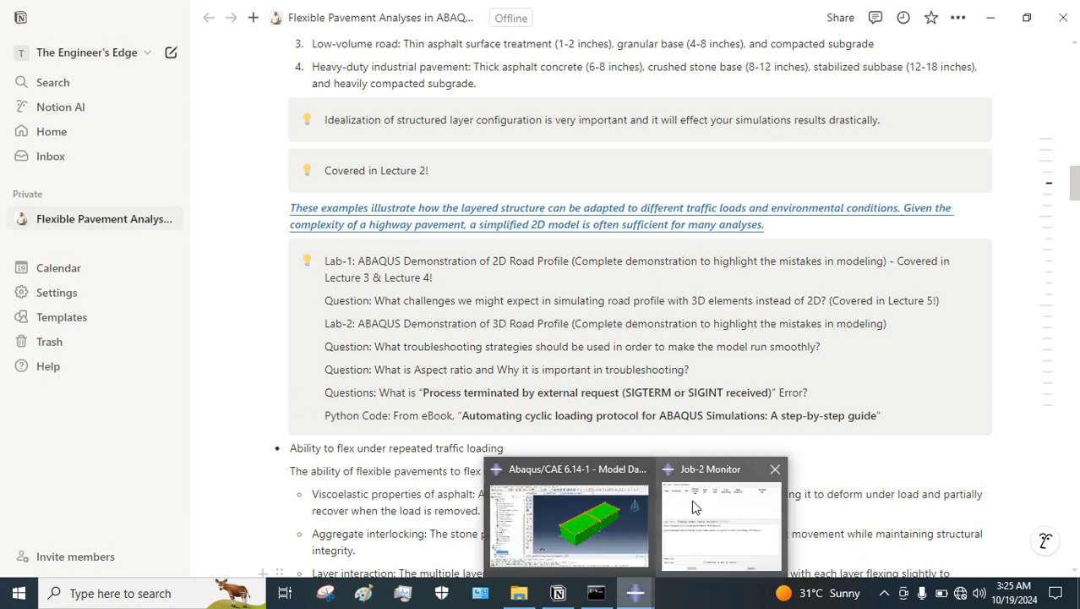
Switch to Abaqus/CAE, close the Job-2 monitor and try to resubmit Job-2 for analysis.
click(695, 506)
click(940, 74)
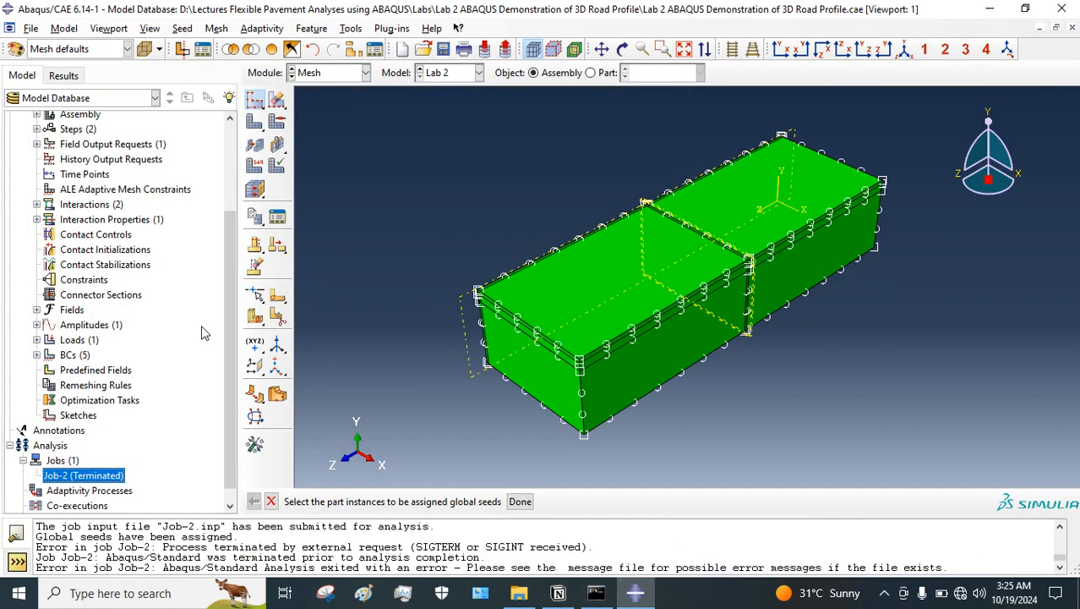
right_click(99, 475)
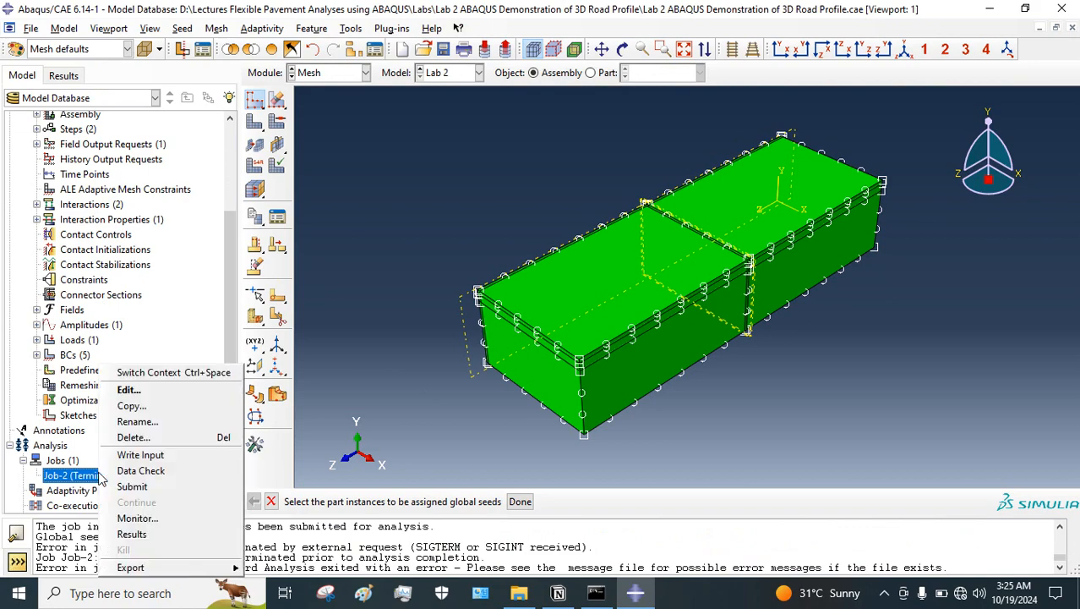
click(132, 486)
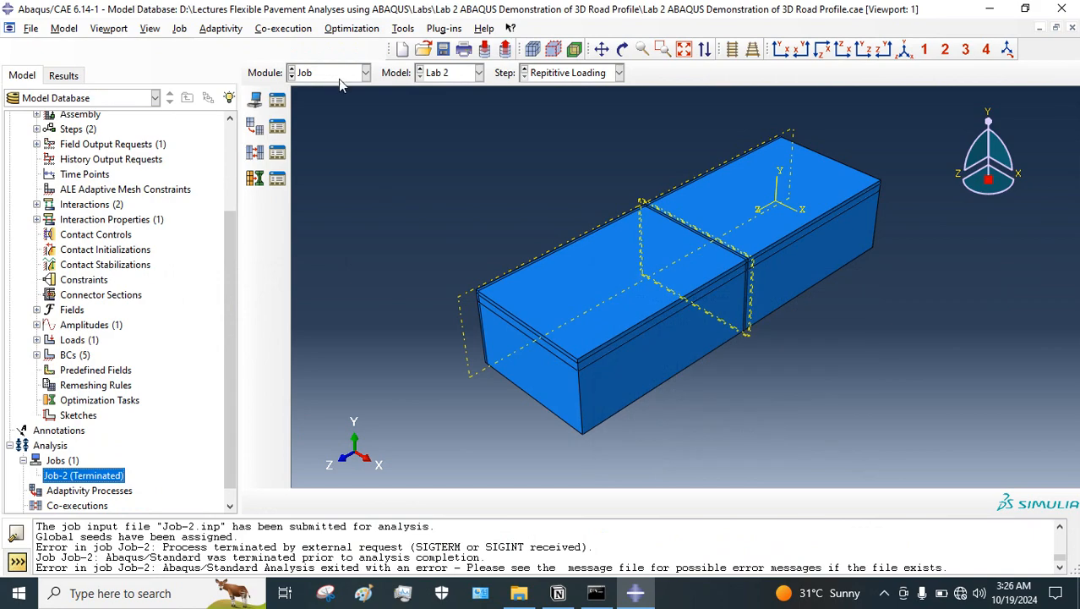
Return to the Mesh module and mesh all the part instances of the road assembly with the current seeds.
click(338, 74)
click(322, 175)
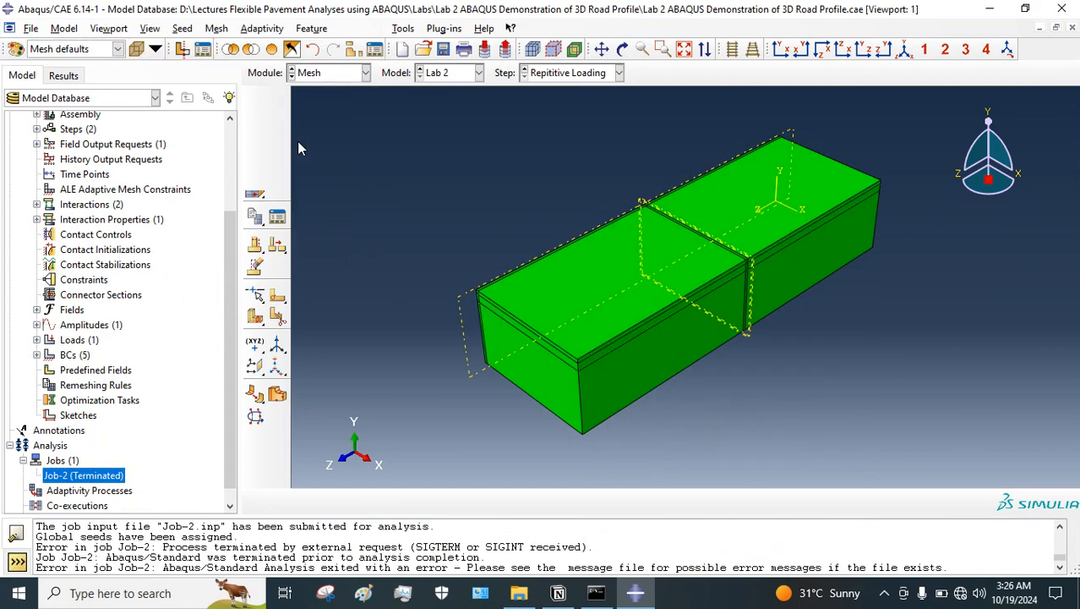
click(254, 120)
drag(629, 261, 511, 323)
click(461, 501)
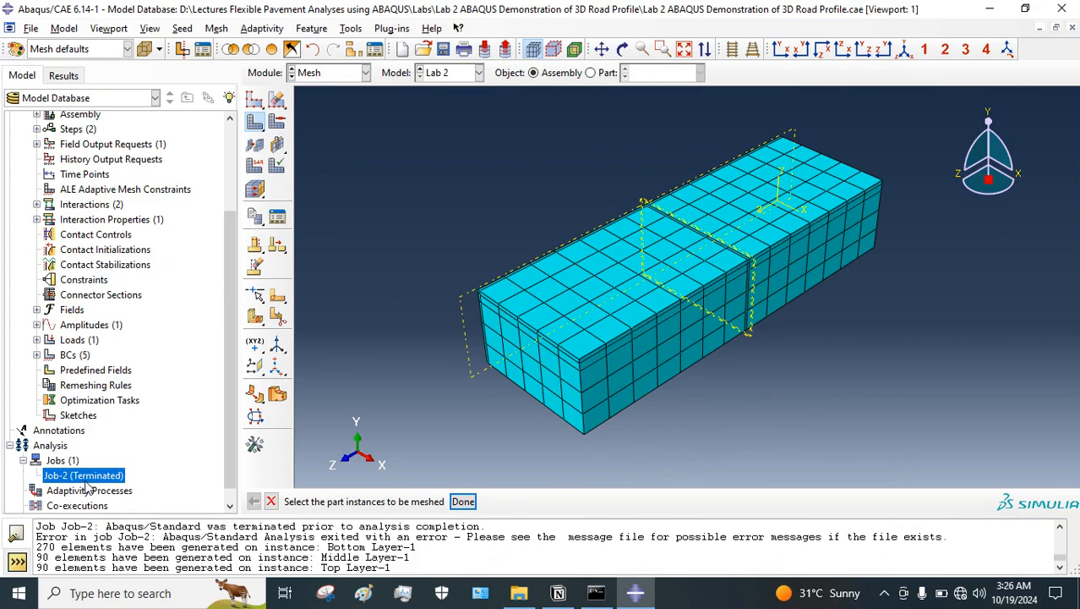
Submit Job-2, agreeing to continue without history output for the Repititive Loading step.
right_click(84, 475)
click(148, 487)
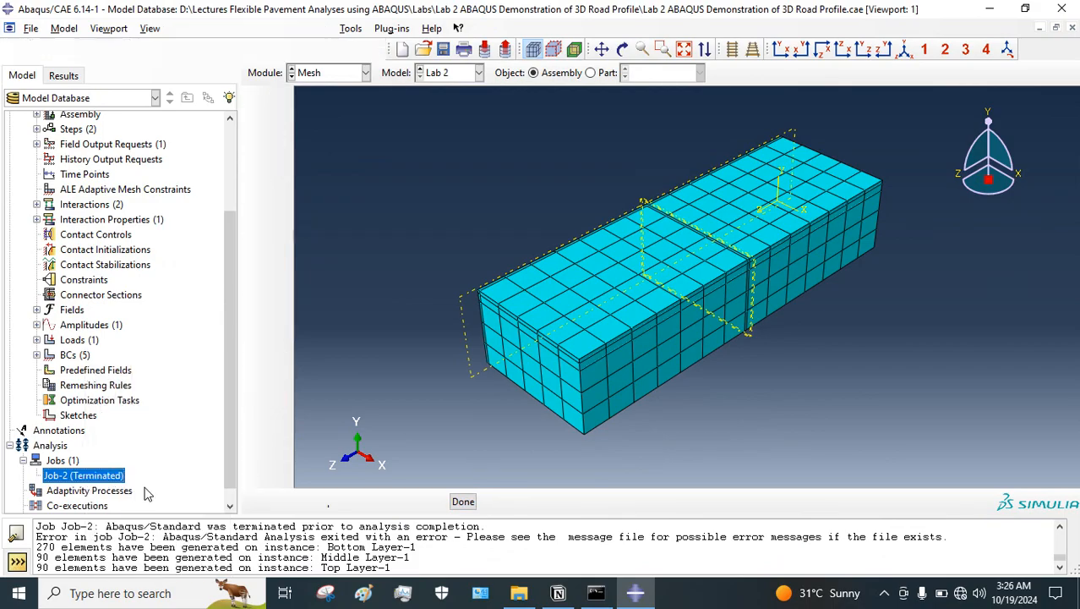
click(218, 345)
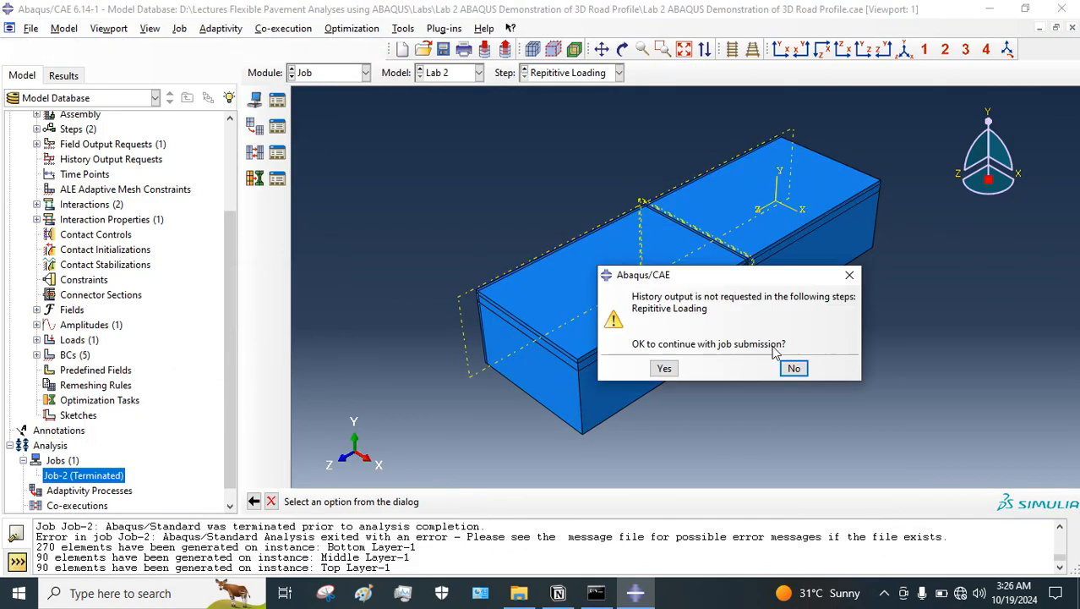
click(663, 368)
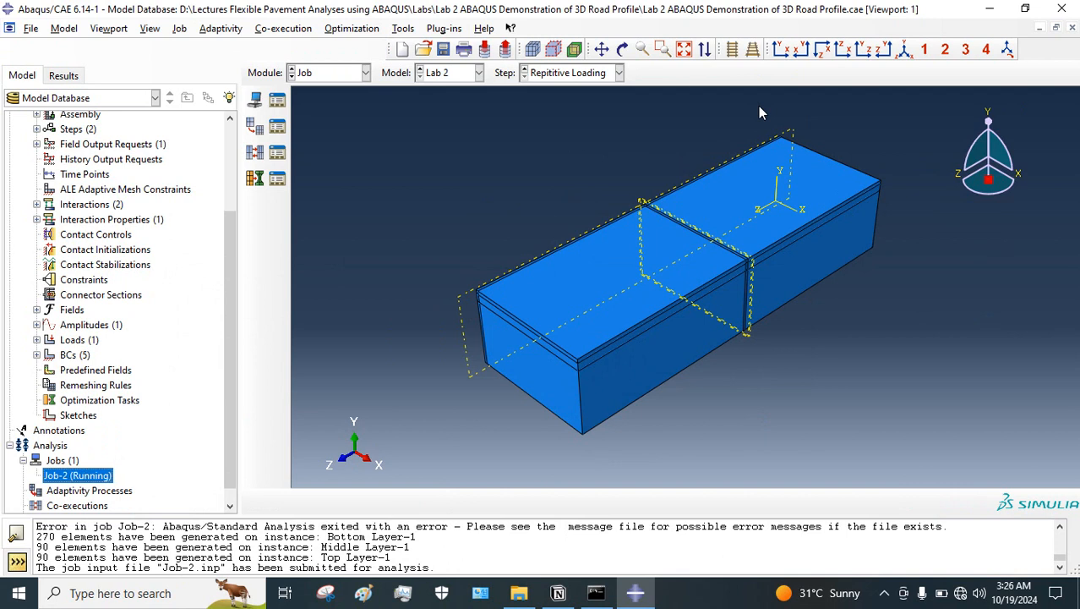
Monitor the running Job-2 and read through its message file.
right_click(96, 475)
click(135, 518)
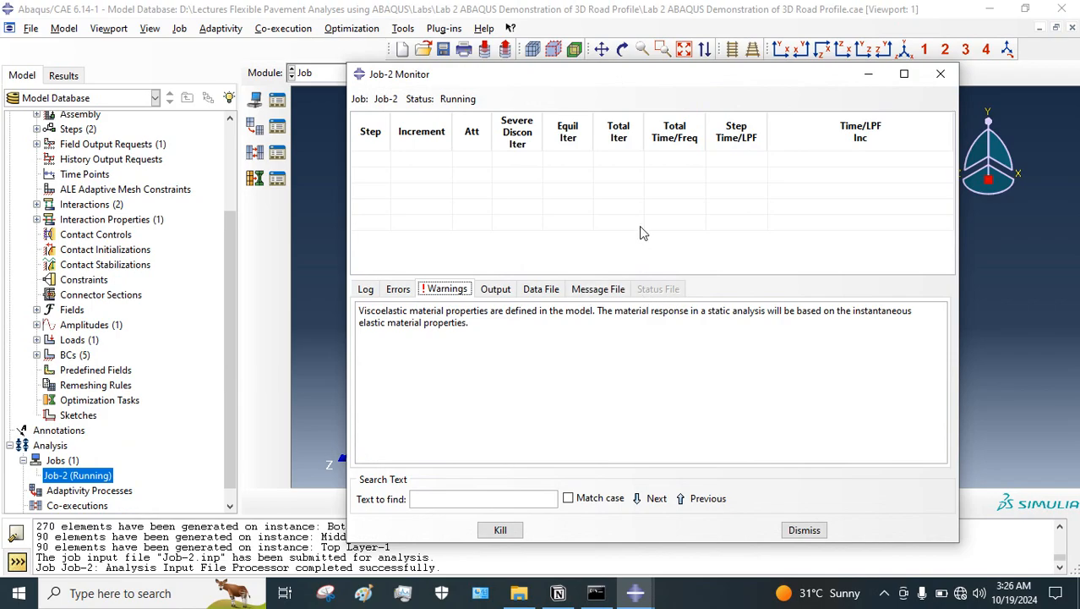
click(601, 289)
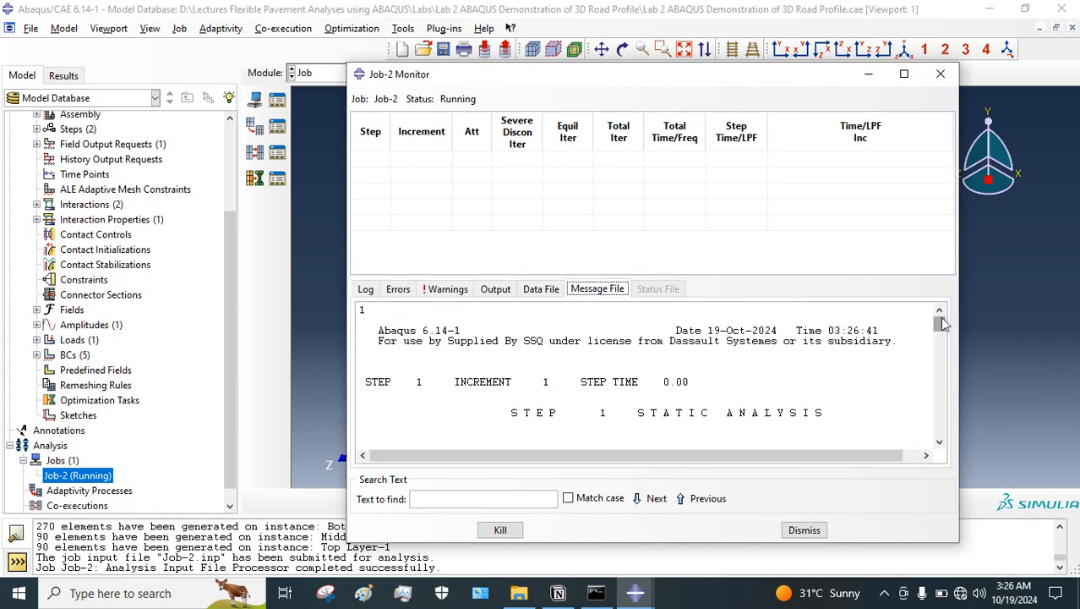
drag(939, 324, 939, 427)
scroll(528, 418, up, 10)
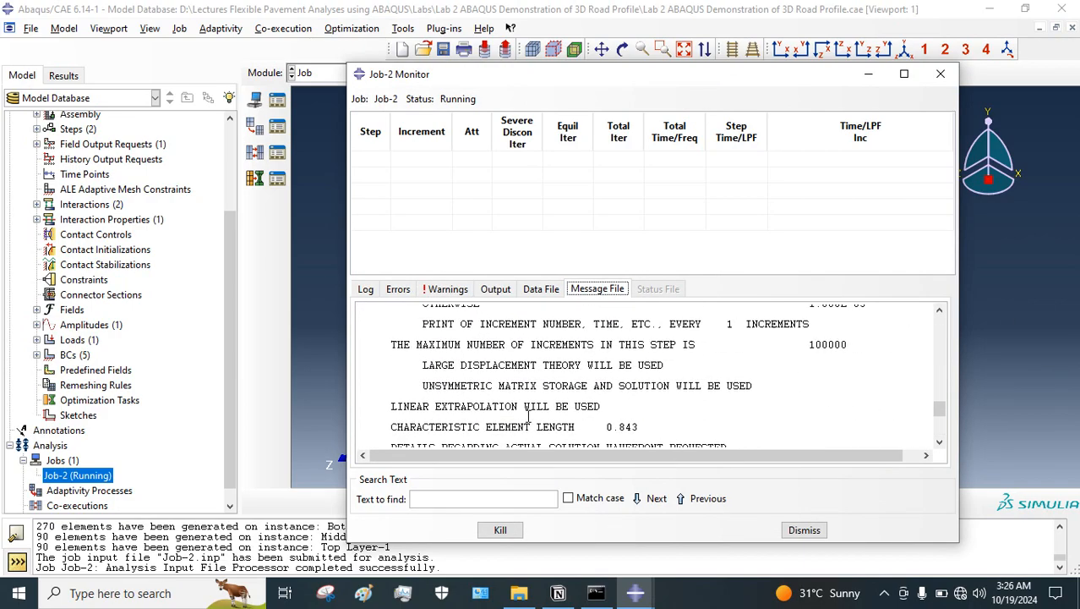
scroll(528, 418, up, 7)
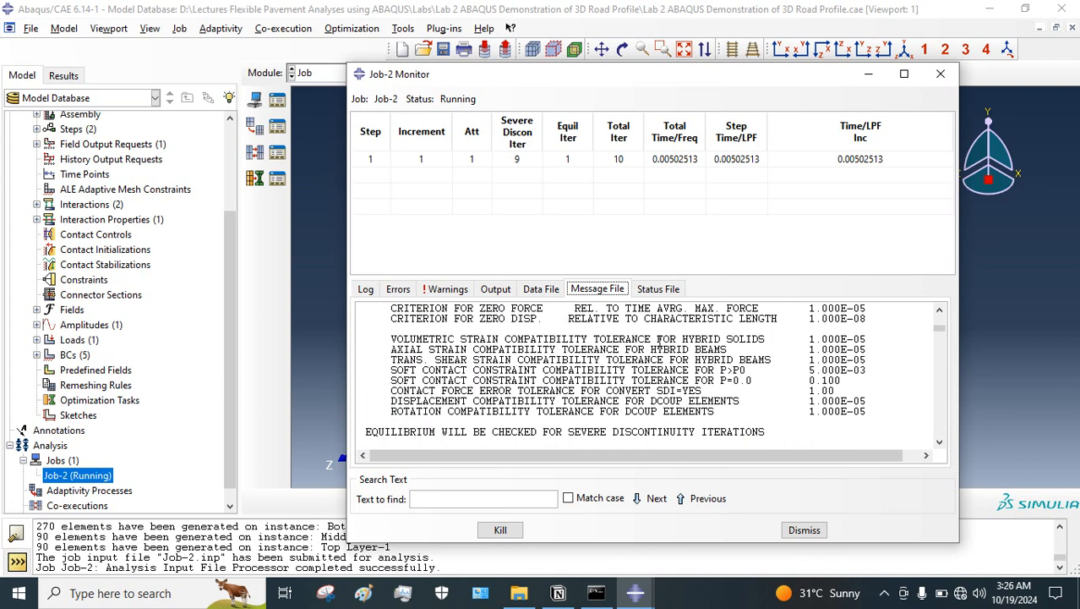
Check Job-2's status file and review its warnings.
click(657, 290)
click(592, 289)
click(658, 289)
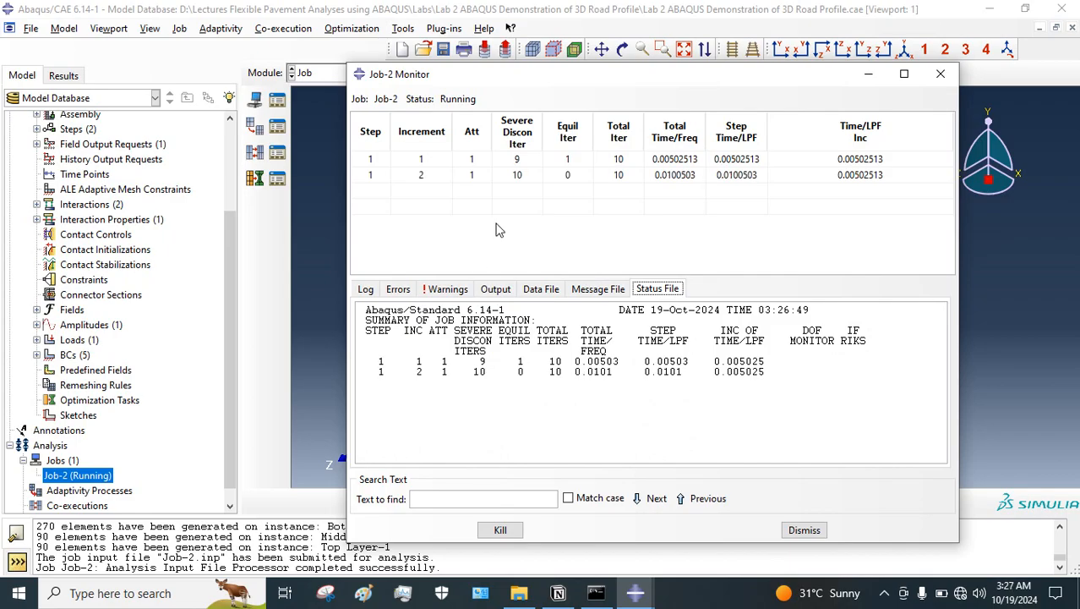
click(448, 290)
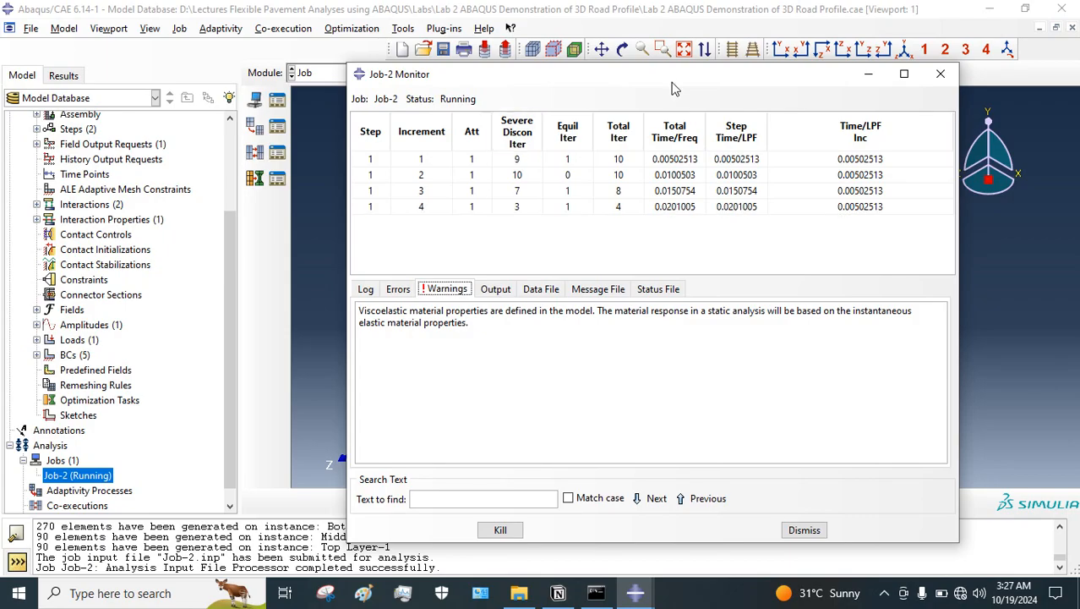
Reposition the Job-2 monitor and enlarge its increment table to show more rows.
drag(677, 79, 684, 45)
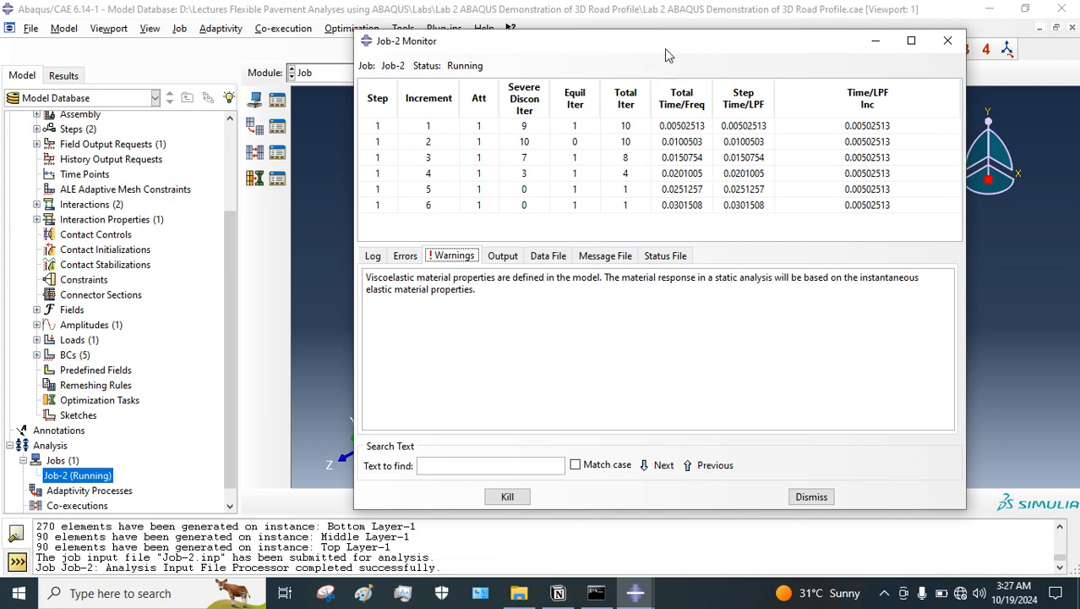
drag(665, 48, 662, 90)
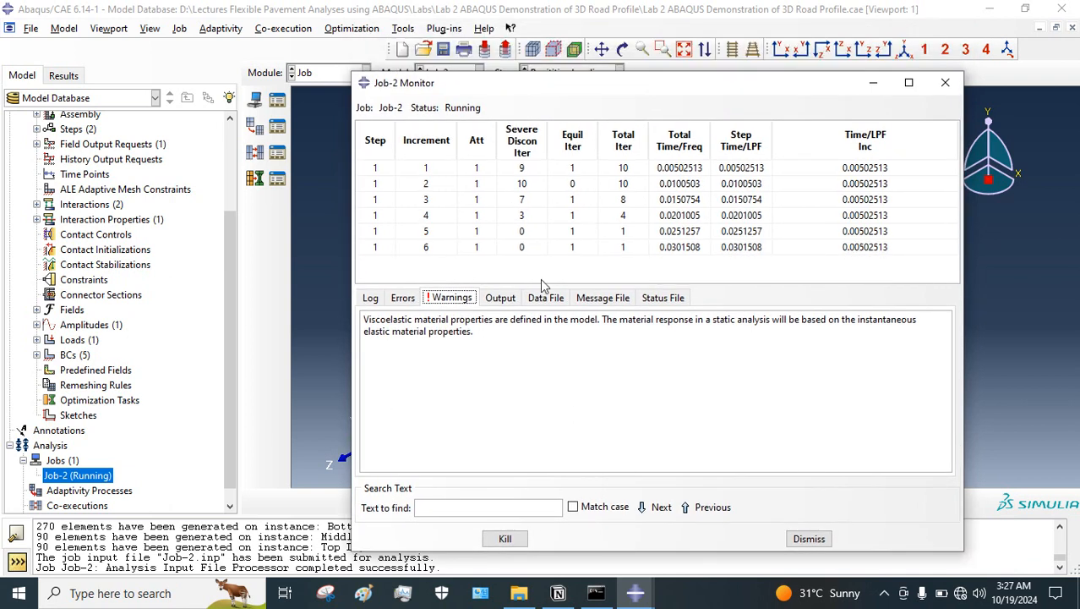
drag(544, 286, 545, 380)
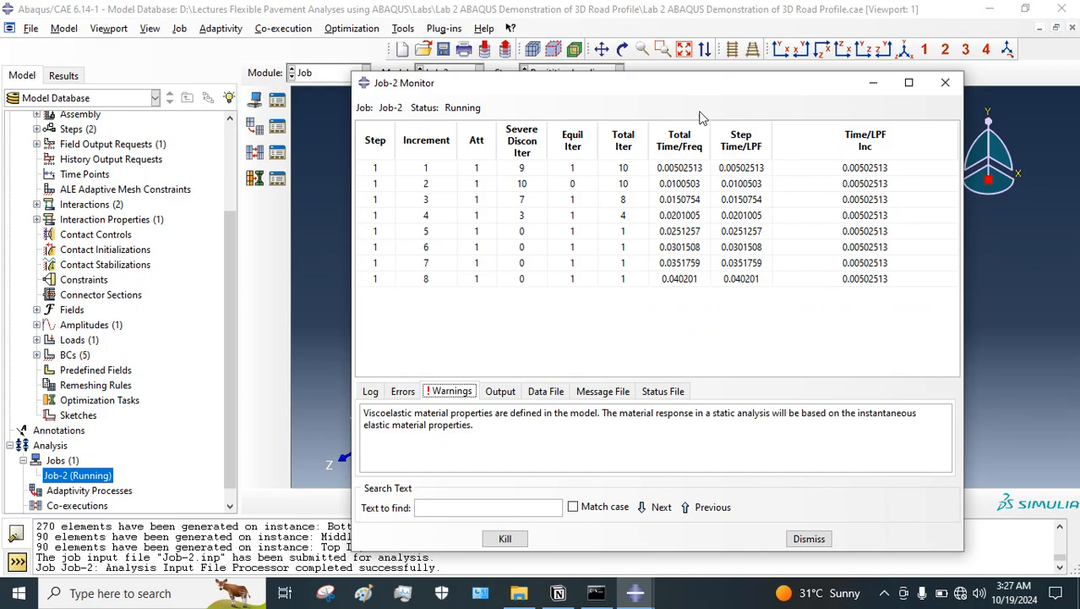
Shift the Job-2 monitor aside to inspect the road model while the increments progress.
drag(727, 88, 532, 84)
scroll(957, 211, up, 3)
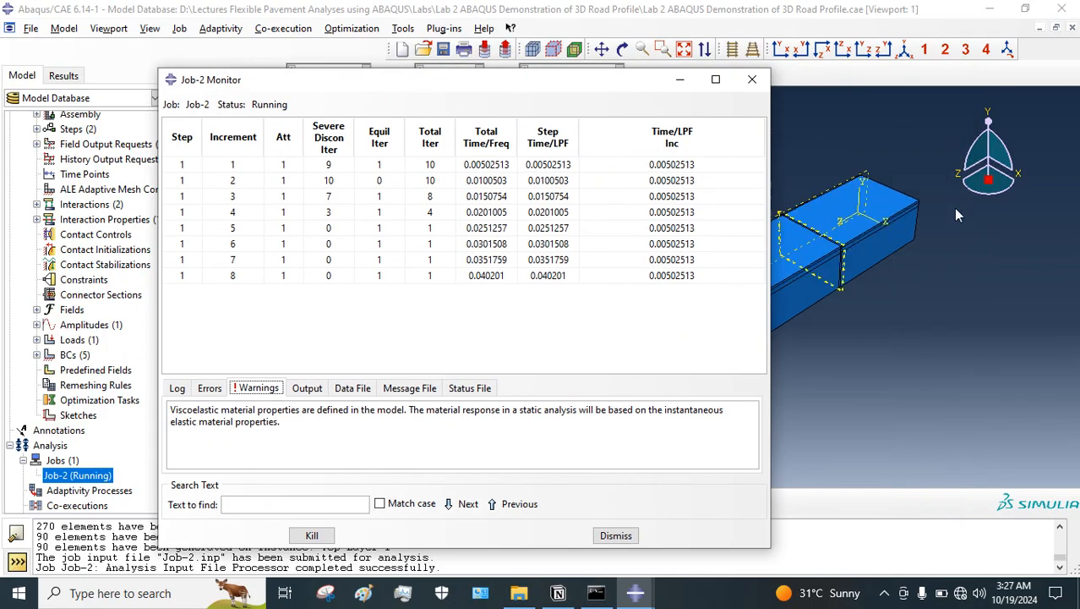
scroll(839, 264, down, 5)
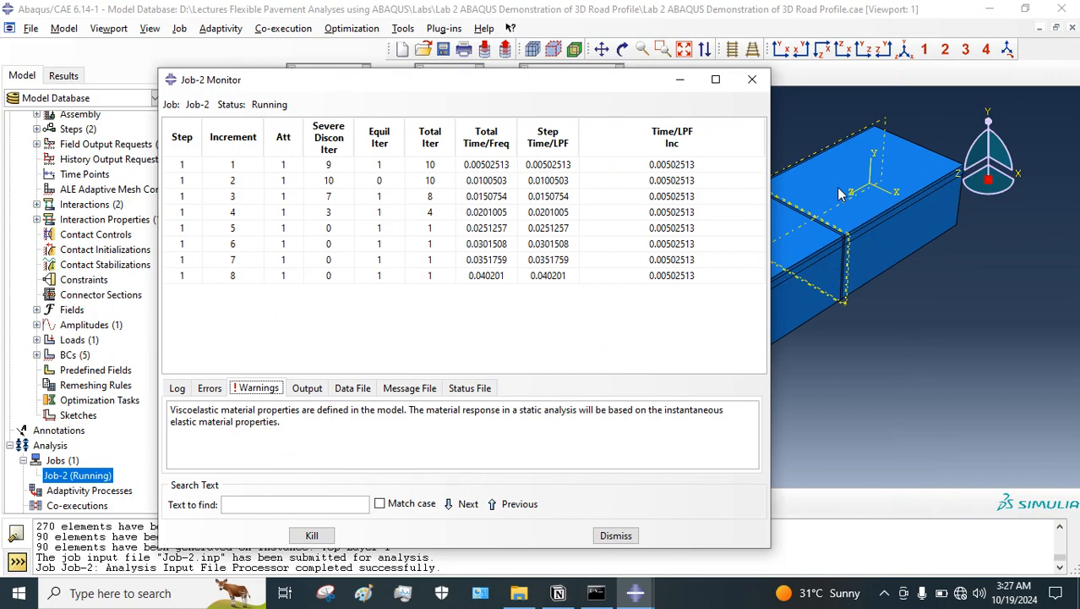
scroll(879, 274, up, 3)
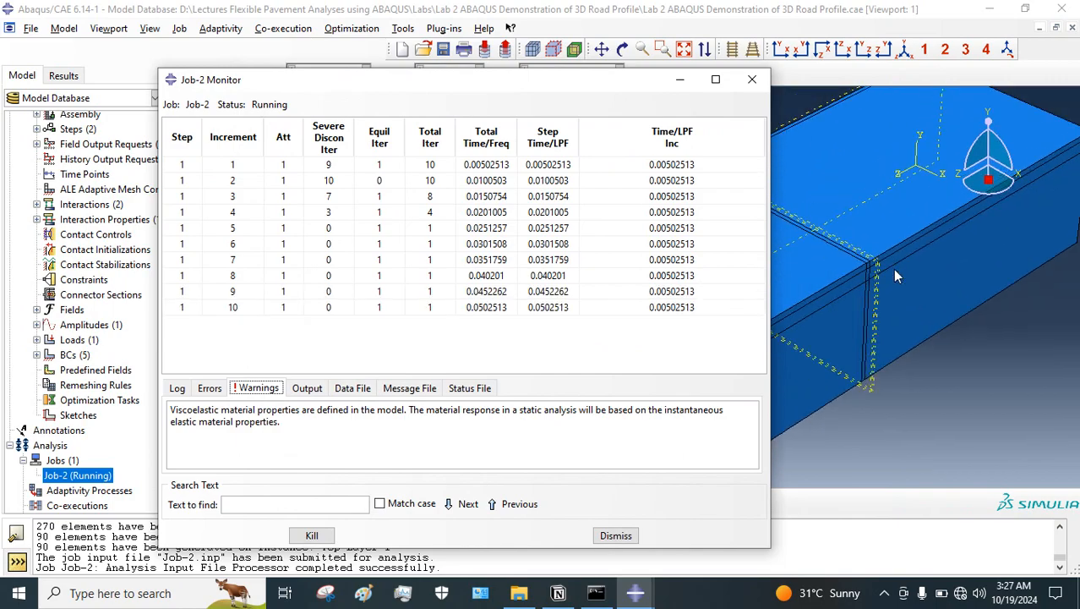
drag(510, 83, 730, 59)
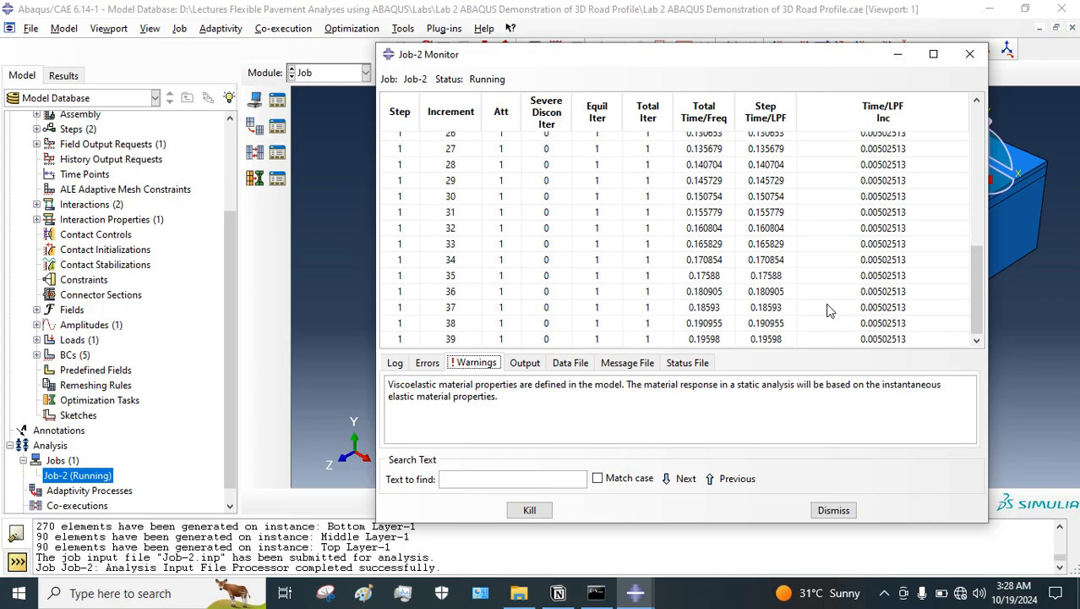
Return to the main model window and open the results of the running Job-2.
click(403, 4)
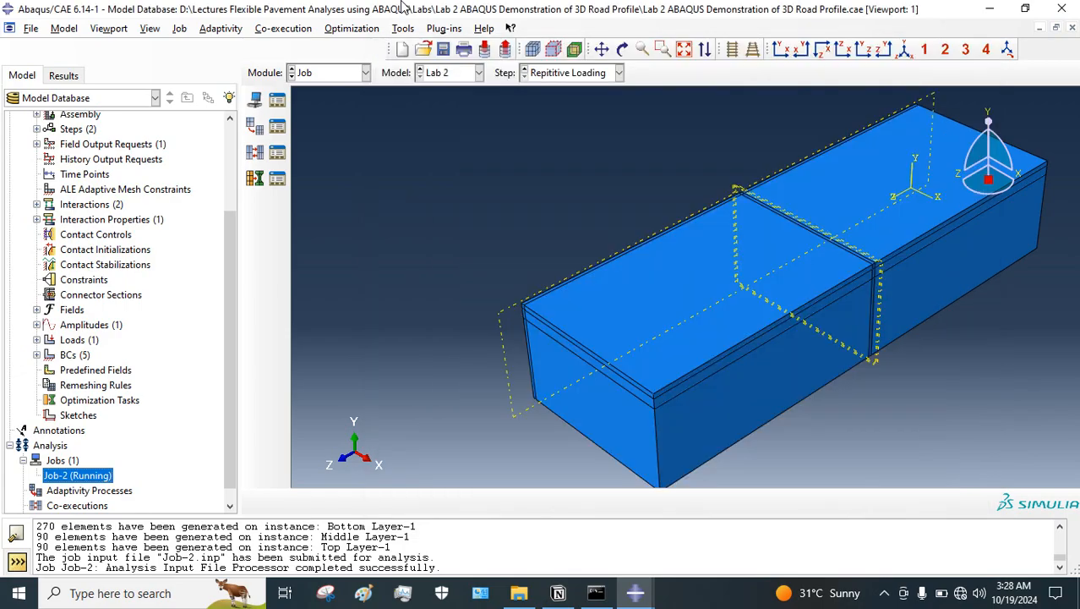
right_click(82, 482)
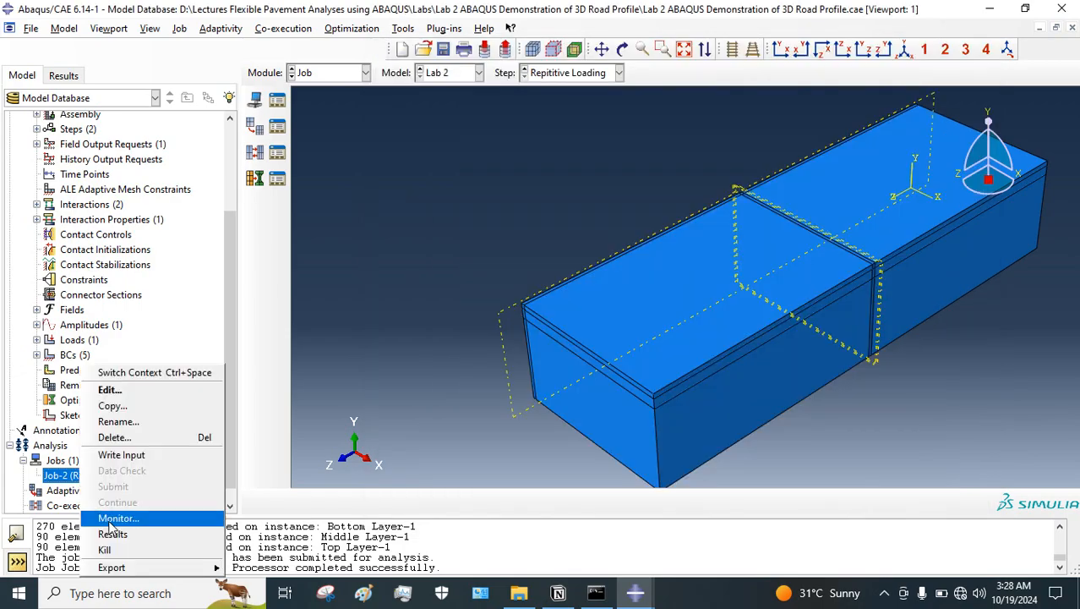
click(173, 514)
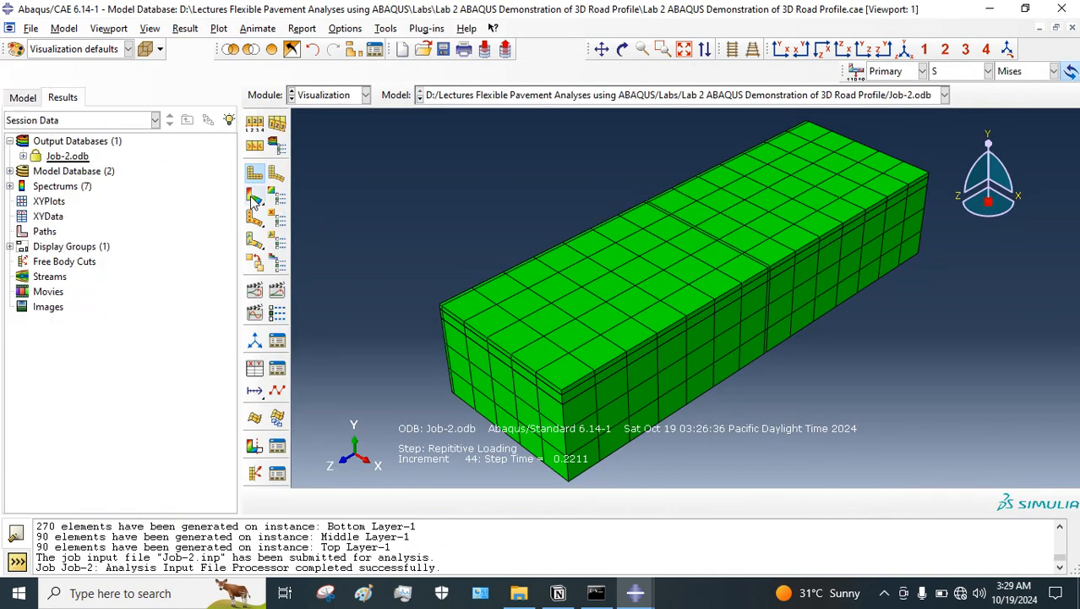
Plot the S, Mises contours on the deformed road model and examine the loaded edge of the top surface.
scroll(634, 186, up, 5)
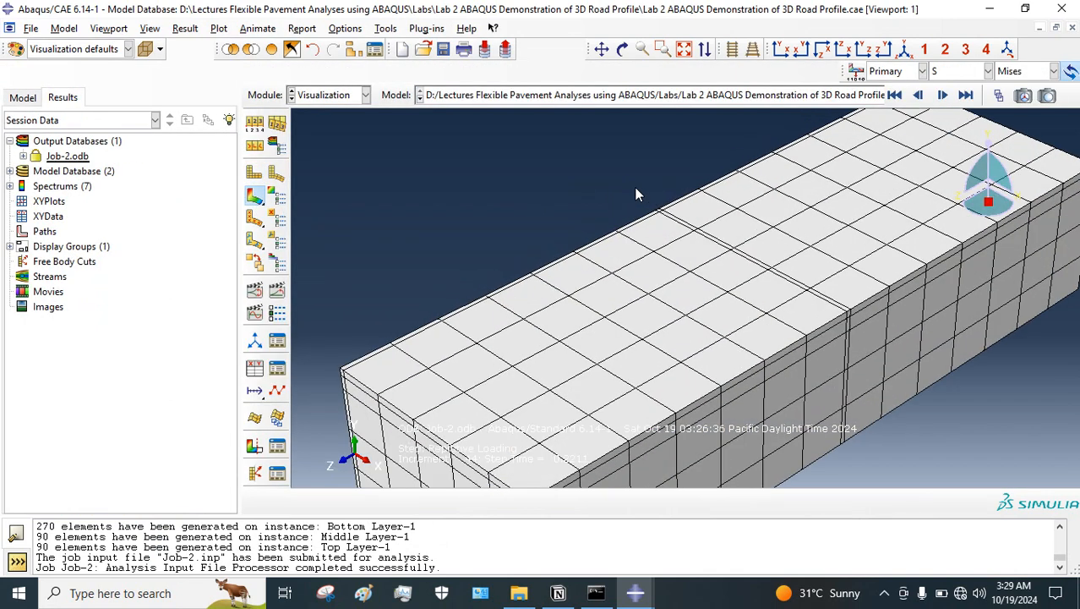
click(252, 173)
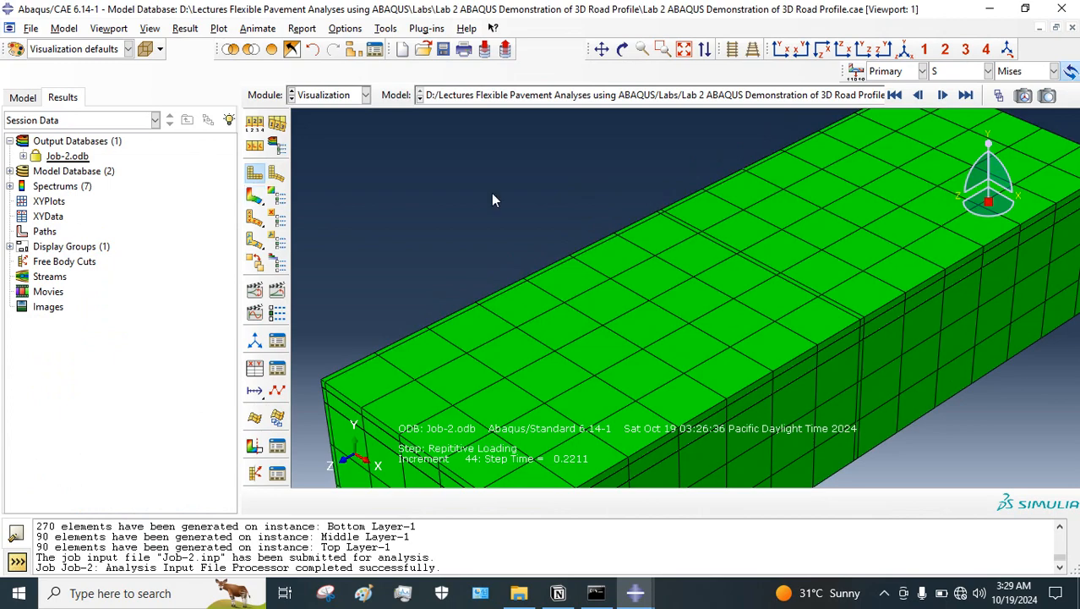
click(254, 196)
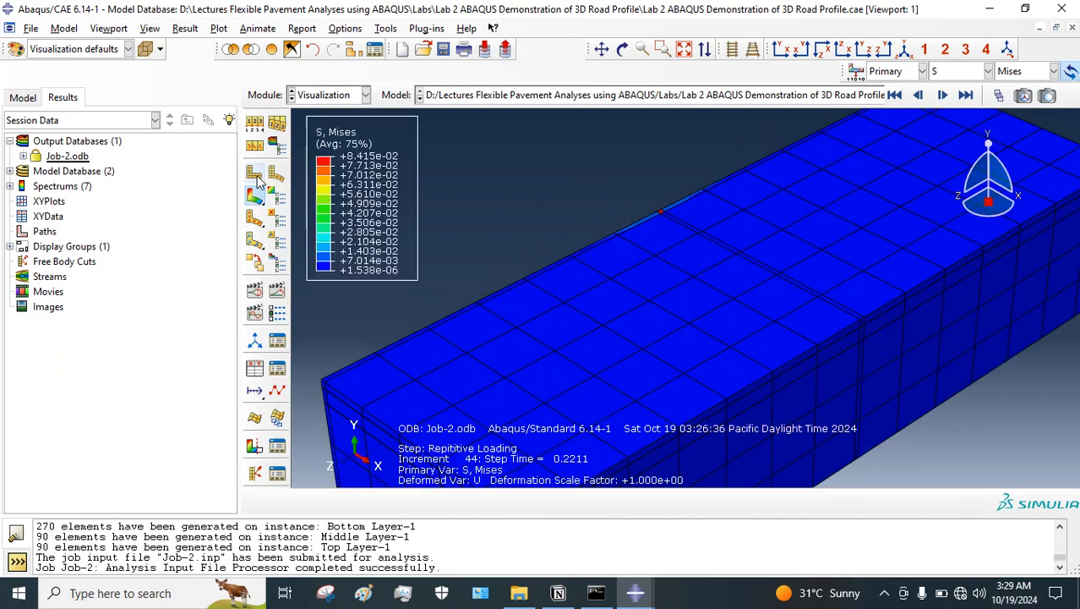
scroll(666, 322, down, 3)
scroll(635, 158, up, 8)
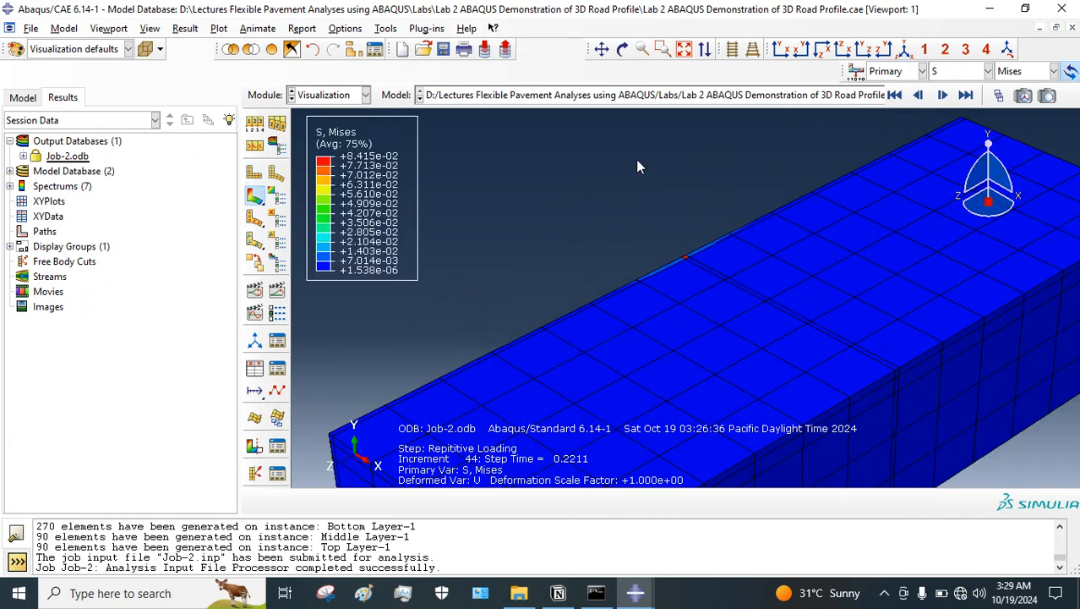
scroll(684, 288, up, 2)
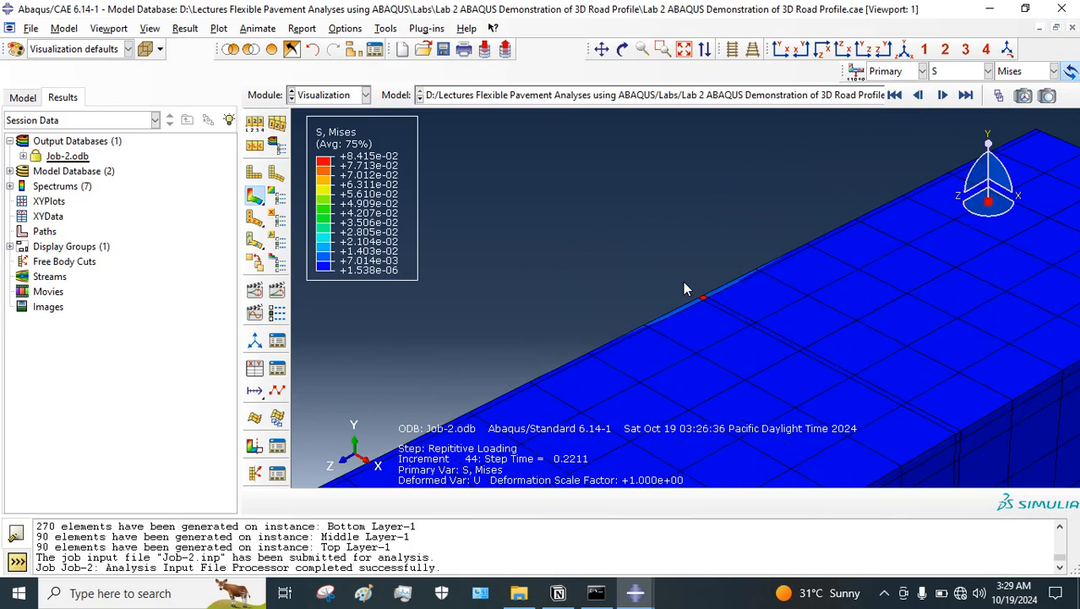
Limit the visible edges in the common plot options to feature edges.
click(345, 29)
click(359, 41)
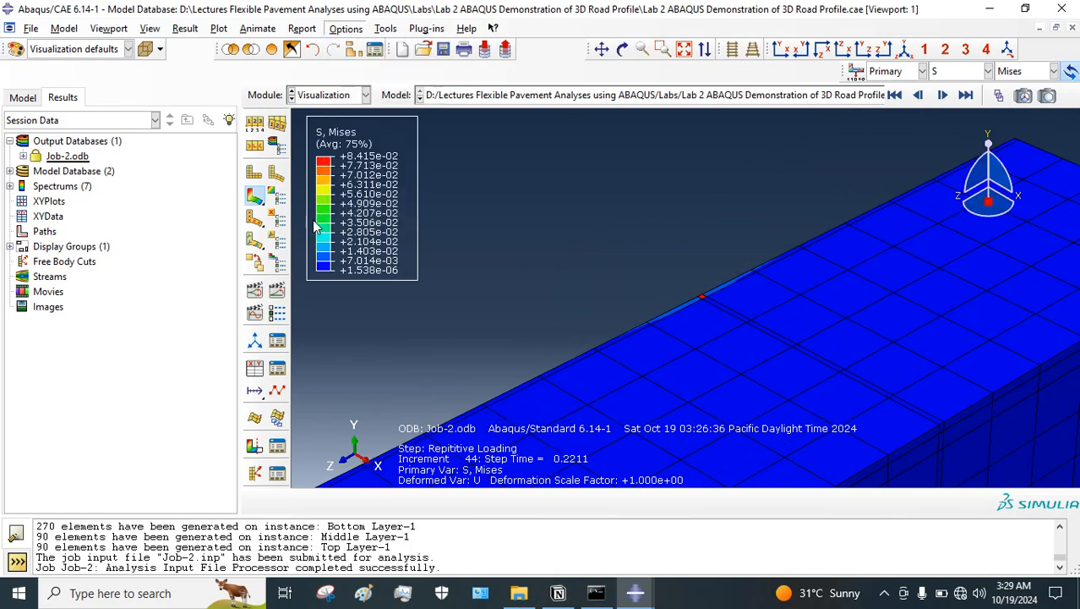
click(334, 288)
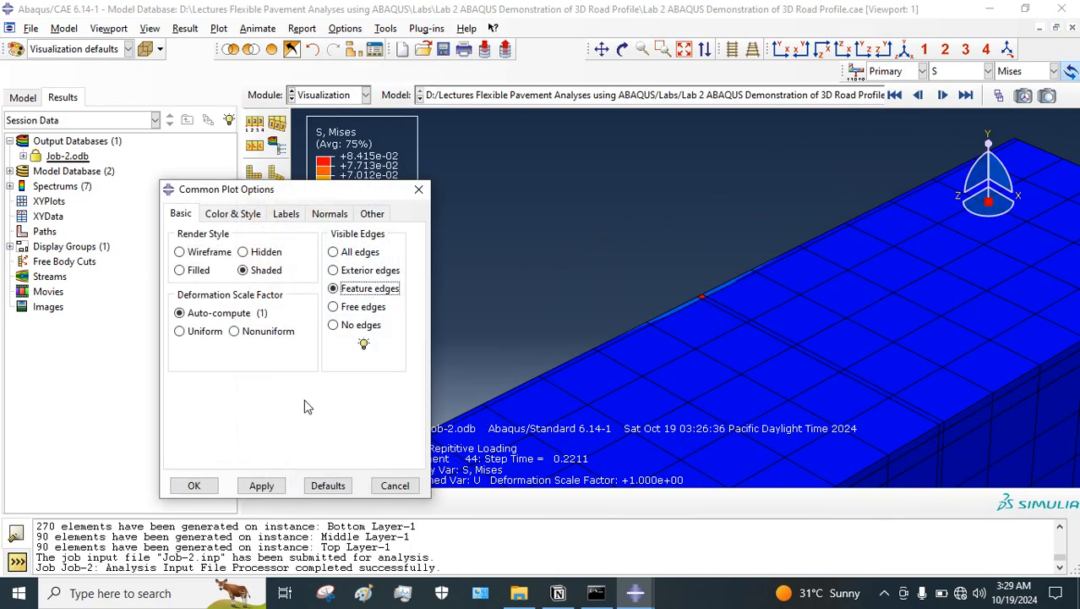
click(261, 484)
click(193, 485)
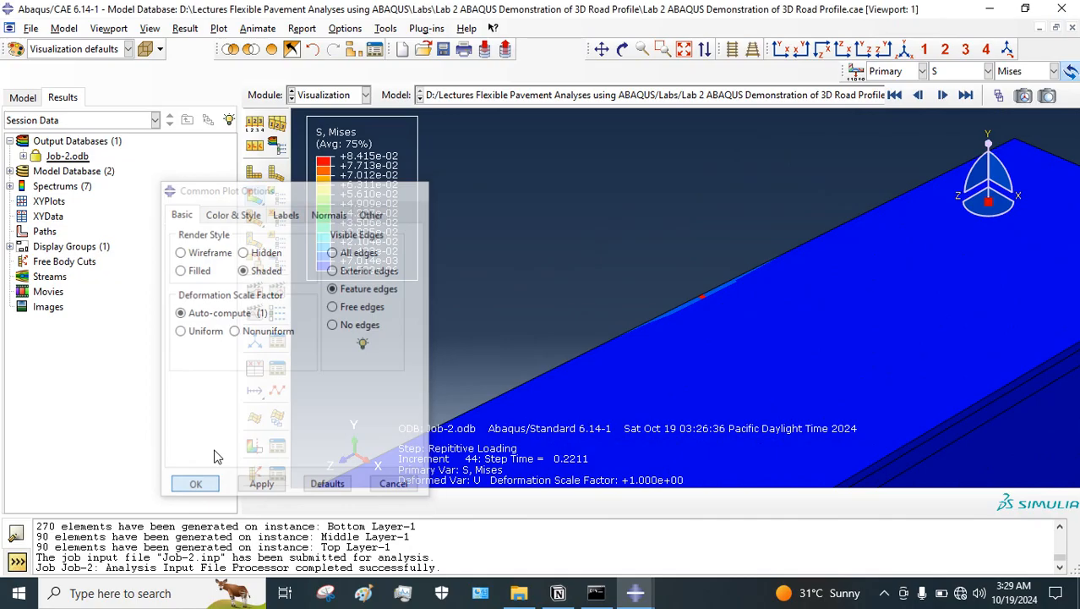
Set the contour type of the Mises stress plot to Isosurface and apply it.
click(278, 265)
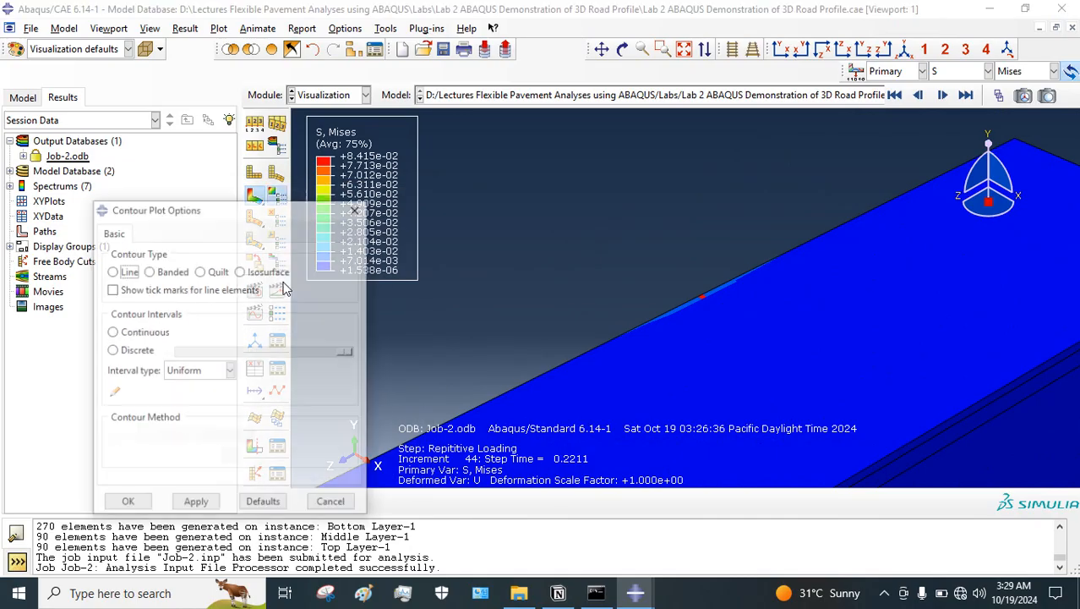
click(241, 271)
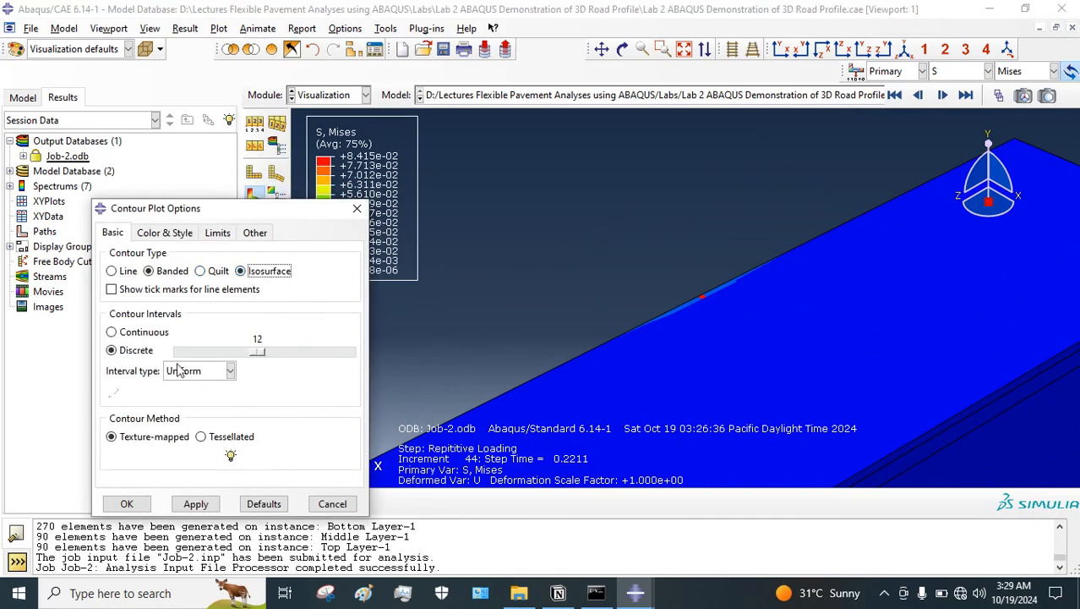
click(195, 503)
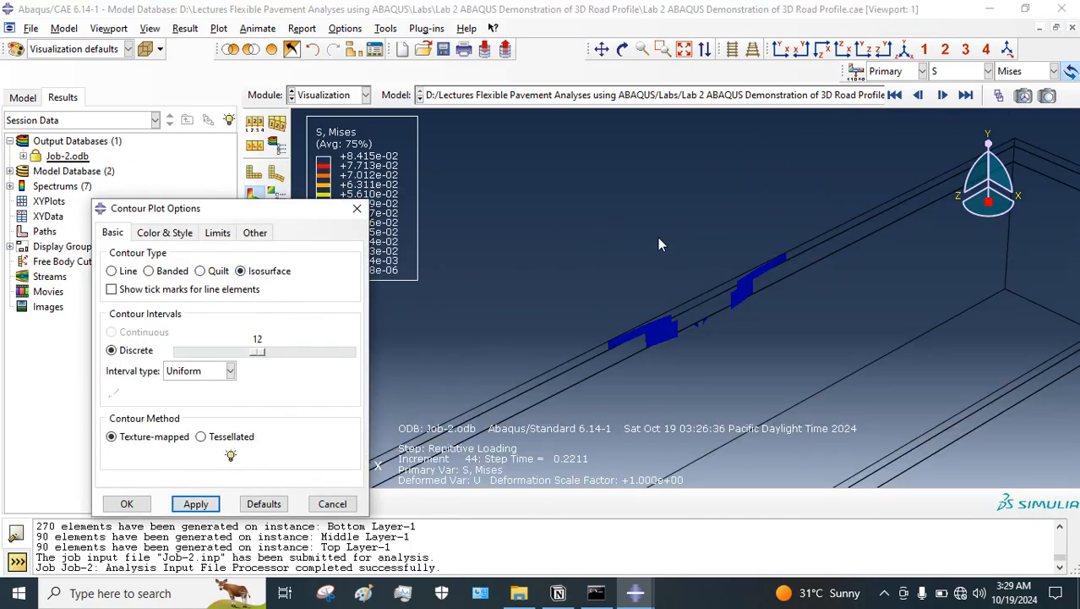
Change the contour type to Quilt and set 24 discrete contour intervals for the Mises stress plot.
click(200, 270)
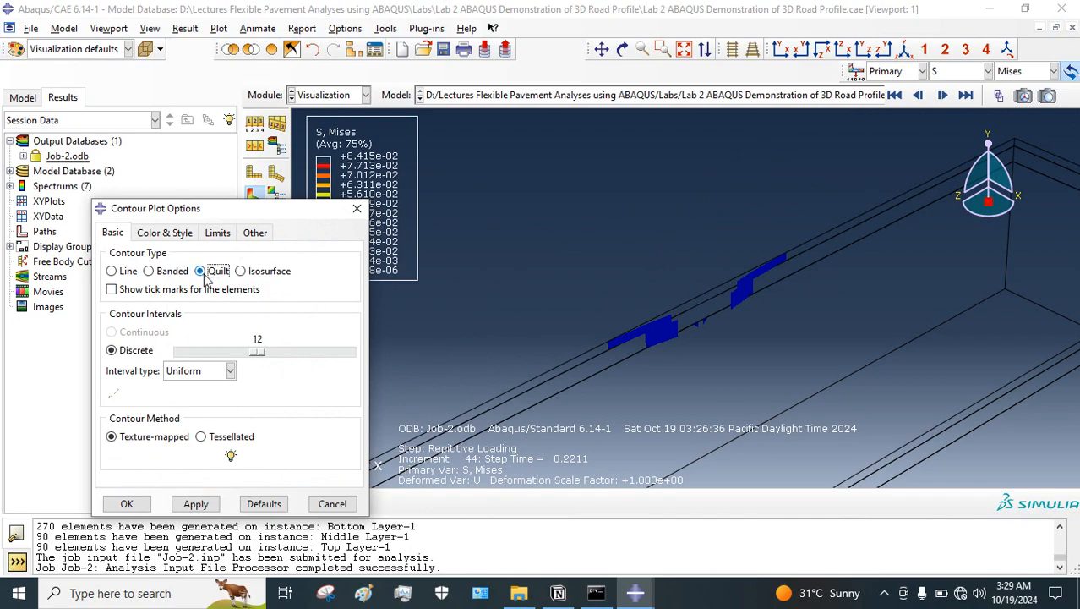
click(197, 504)
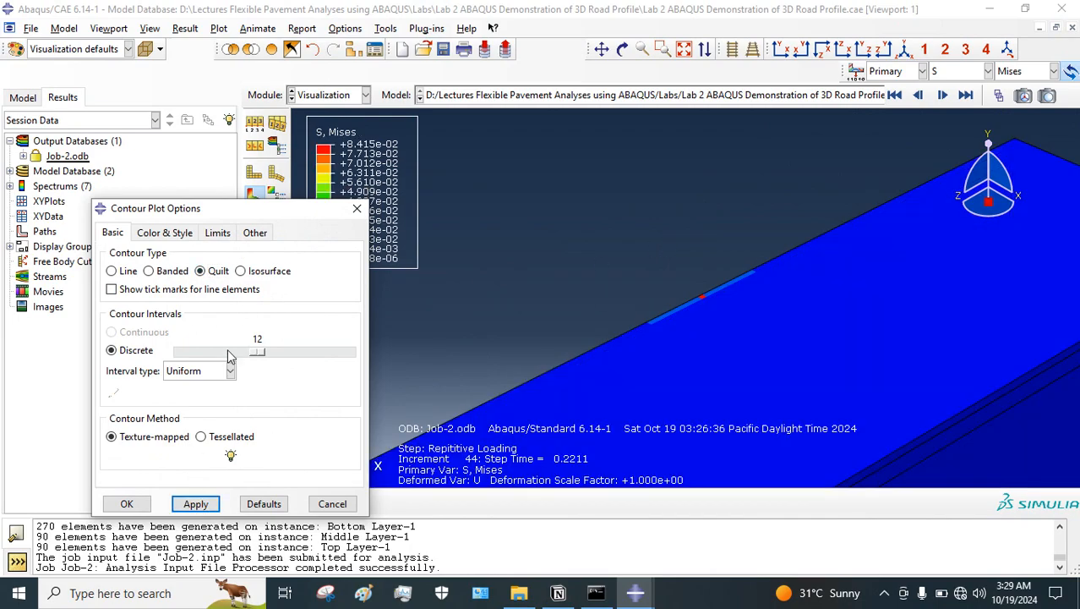
drag(252, 355, 371, 355)
click(196, 503)
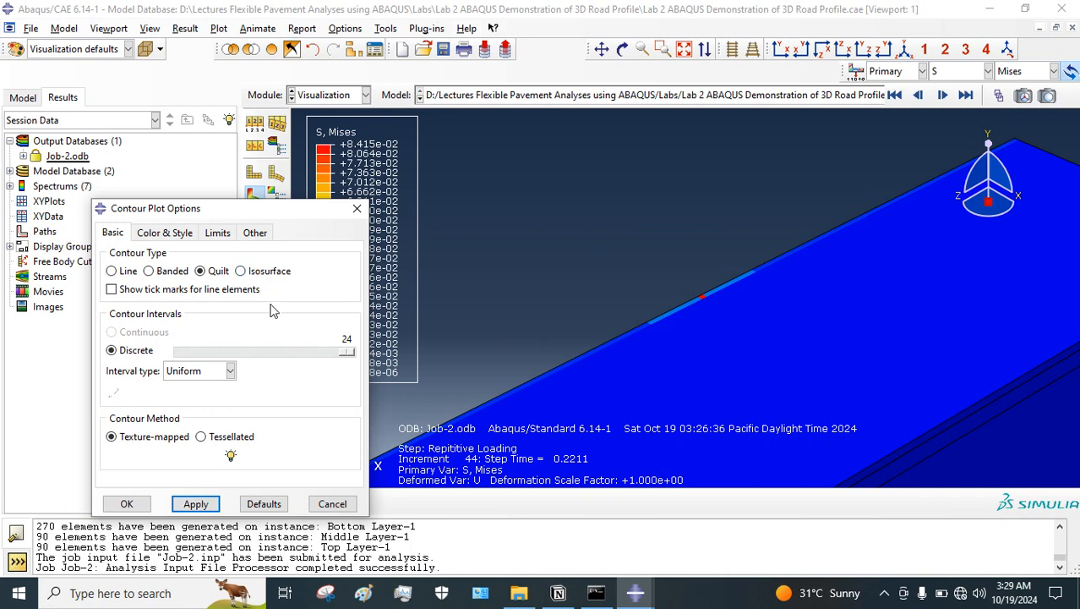
Plot the maximum principal elastic strain EE and the logarithmic strain LE on the road model for comparison.
click(954, 72)
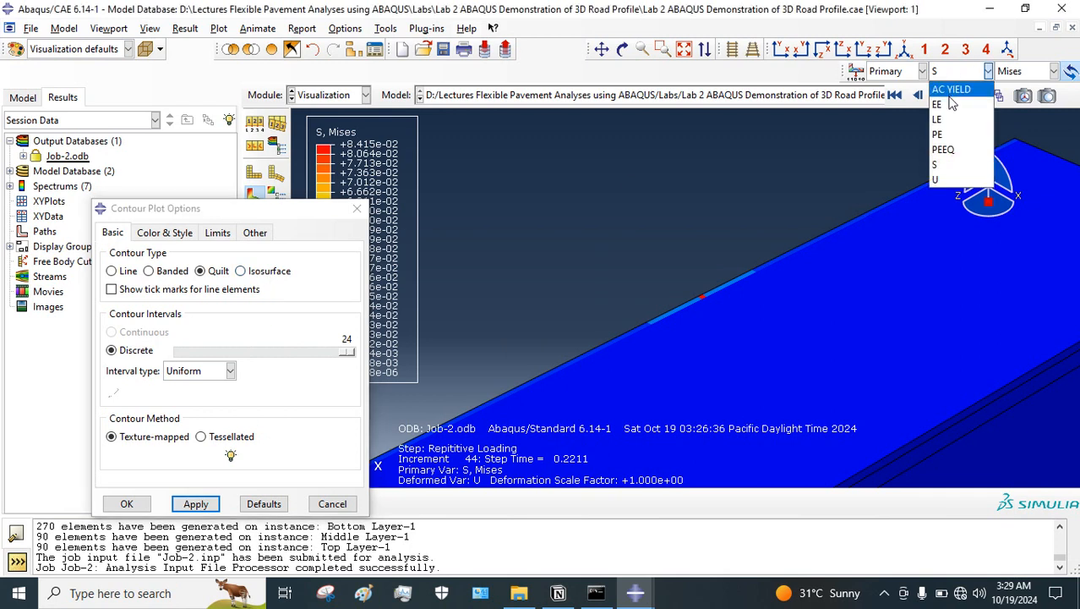
click(945, 83)
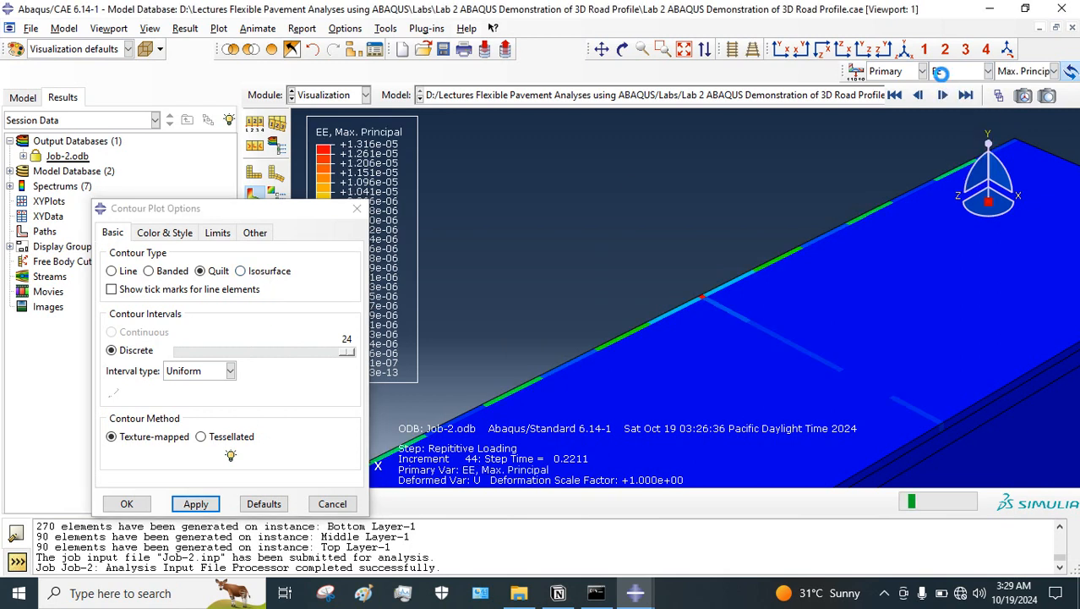
click(945, 74)
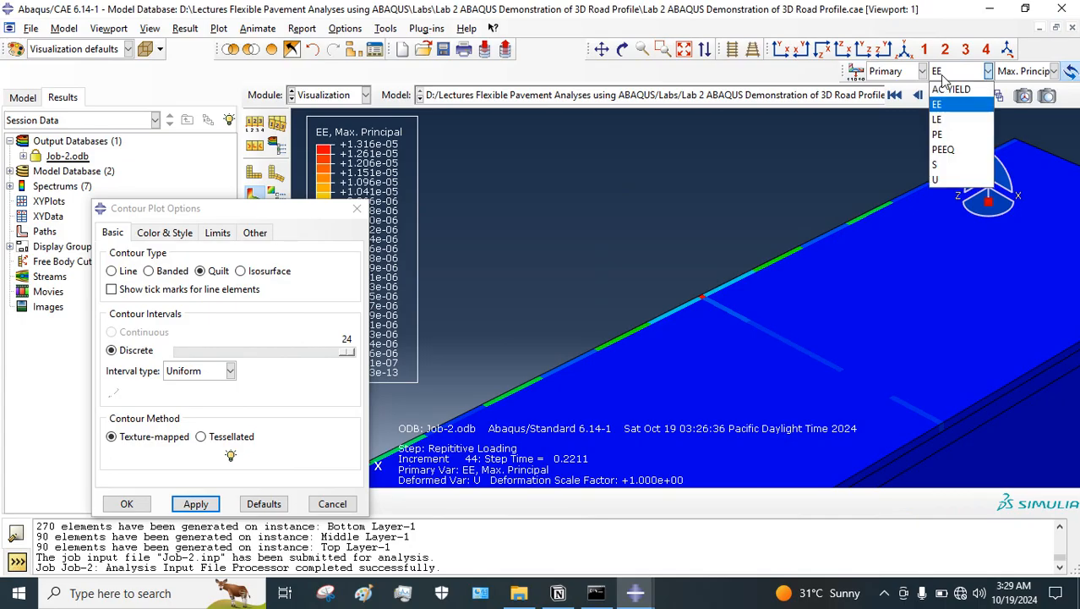
click(945, 128)
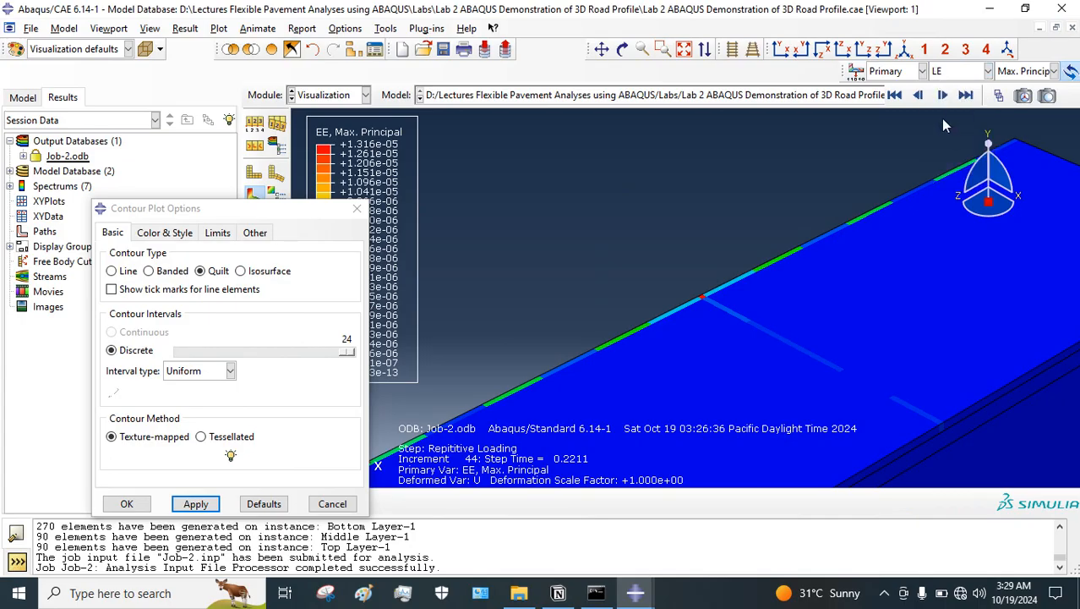
Plot the plastic strain PE and the equivalent plastic strain PEEQ and inspect the whole road model.
click(943, 71)
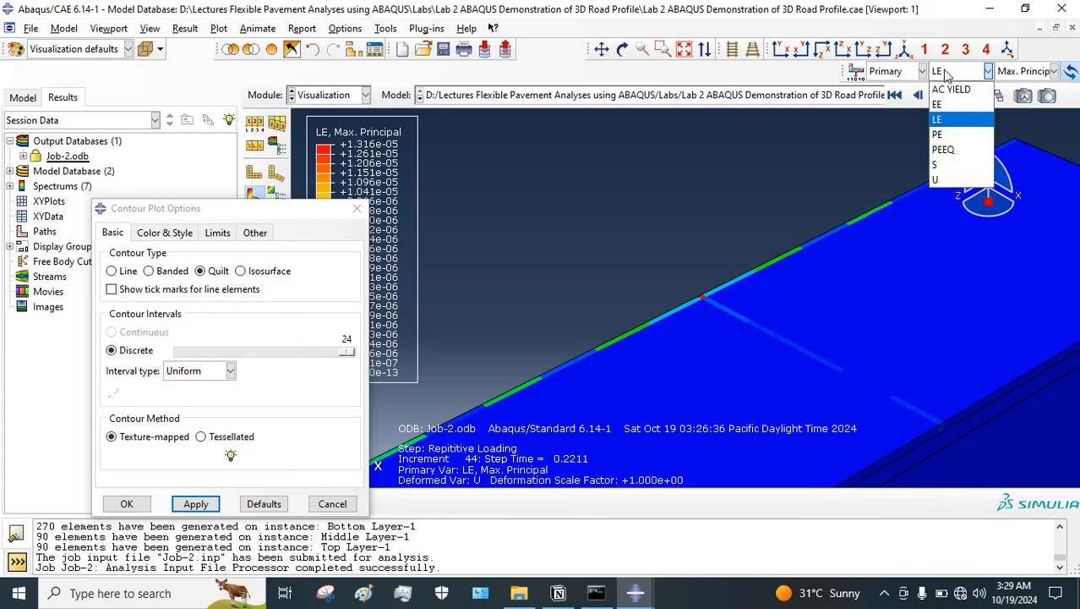
click(943, 135)
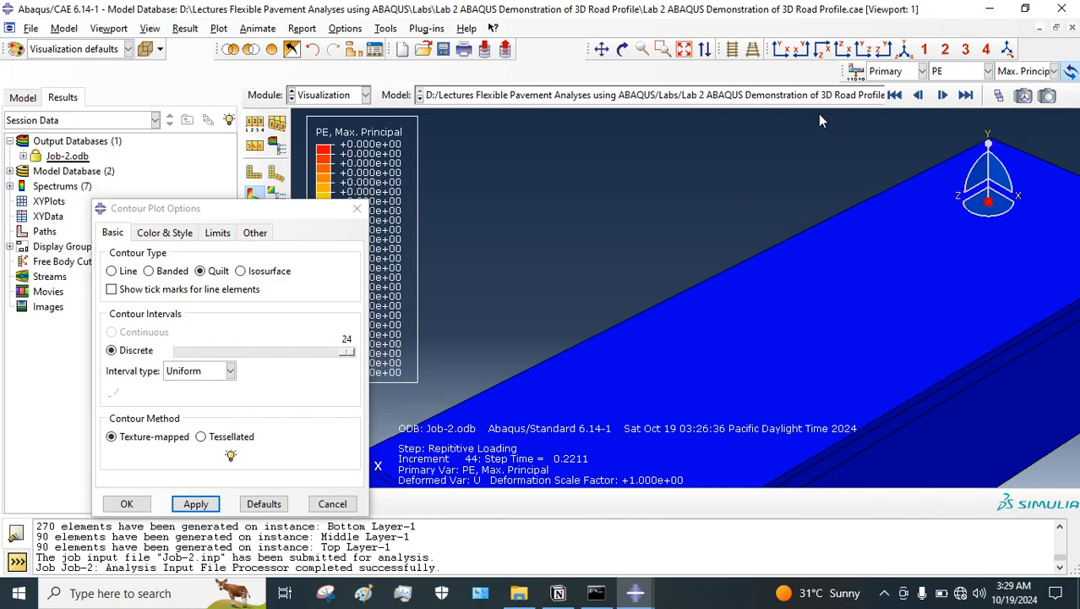
scroll(808, 162, down, 3)
click(955, 71)
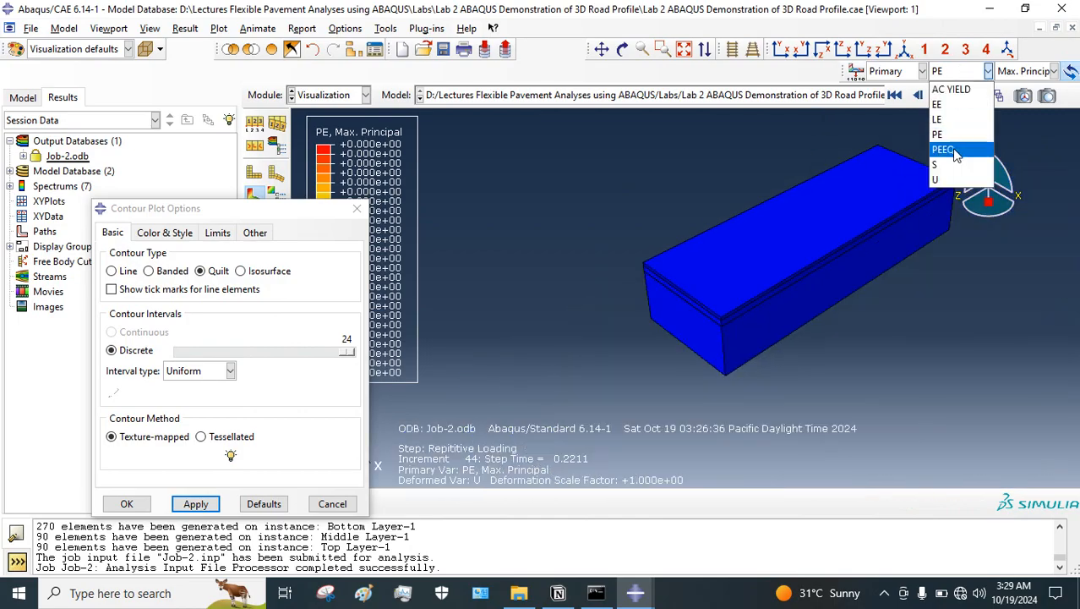
click(952, 148)
scroll(792, 143, up, 3)
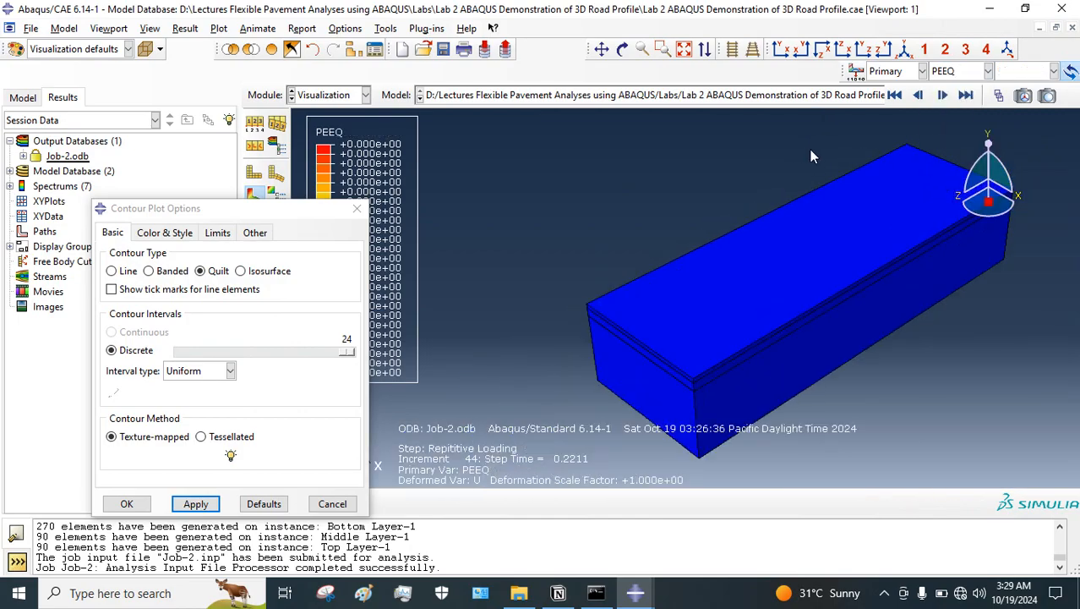
Plot the LE, Max. Principal contours, close the contour options and examine the loaded long edge from the side.
click(943, 72)
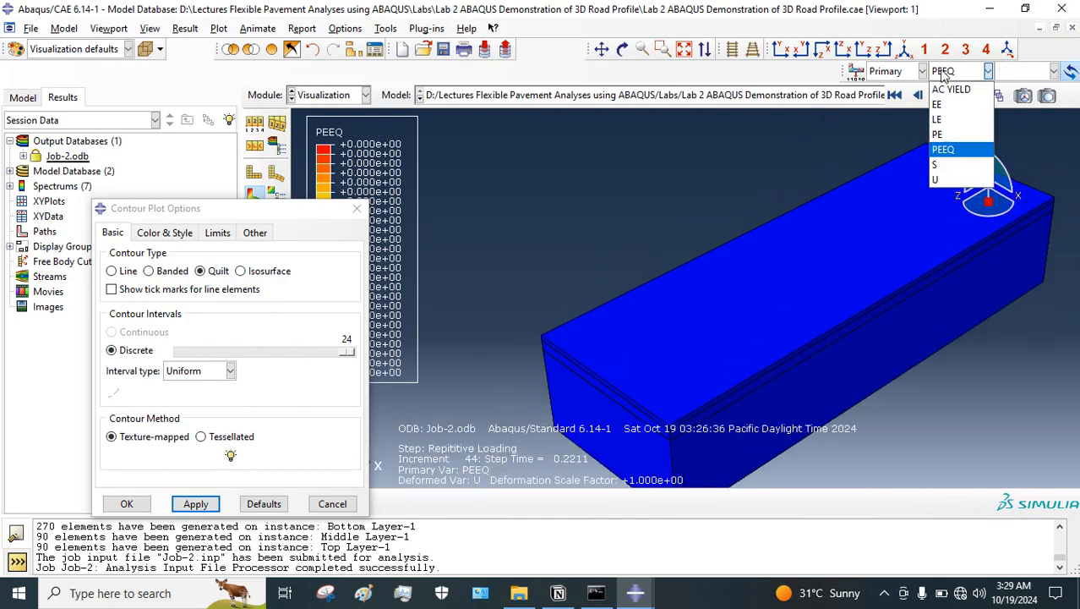
click(938, 120)
scroll(784, 217, up, 3)
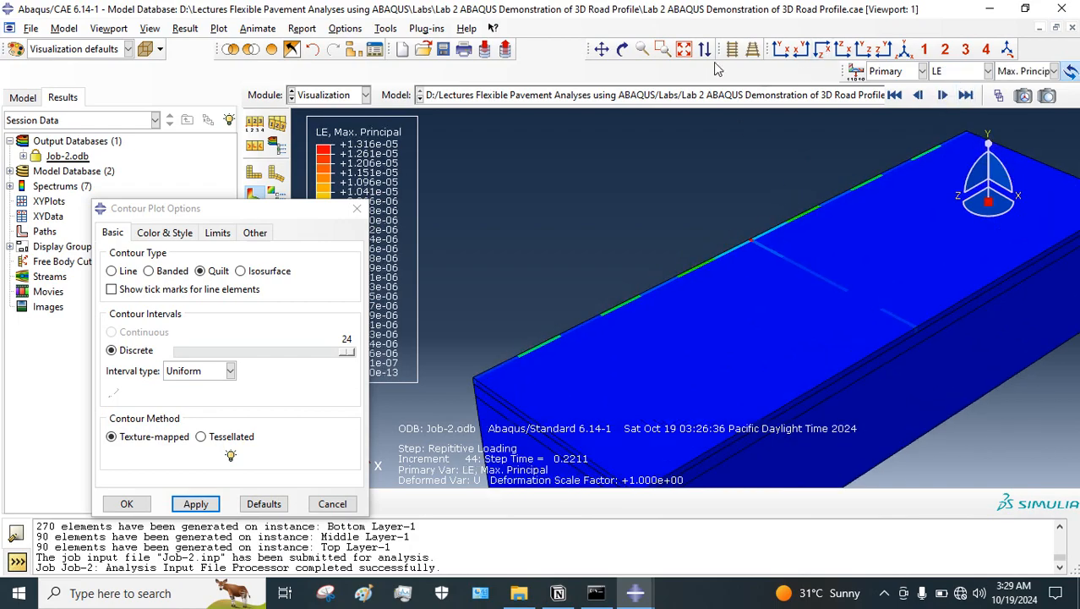
click(623, 48)
drag(663, 207, 880, 282)
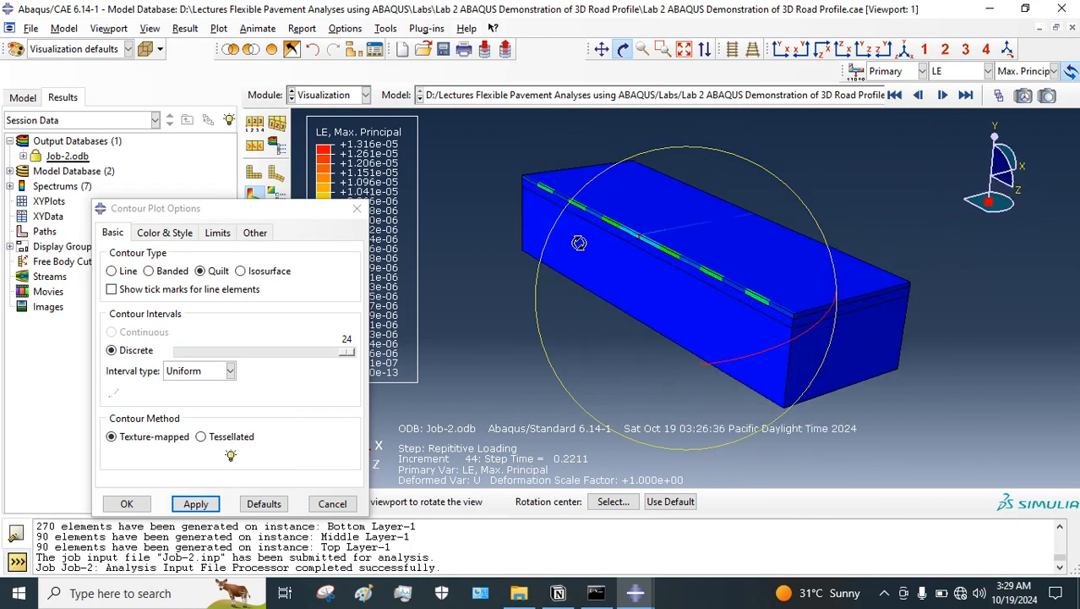
scroll(634, 236, up, 4)
scroll(633, 234, up, 2)
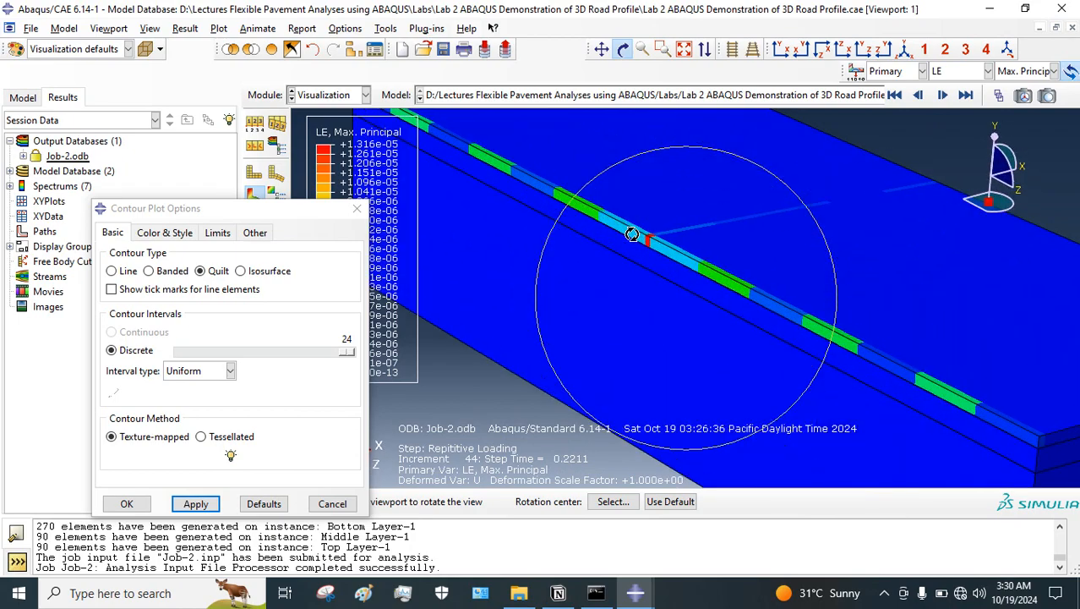
click(356, 208)
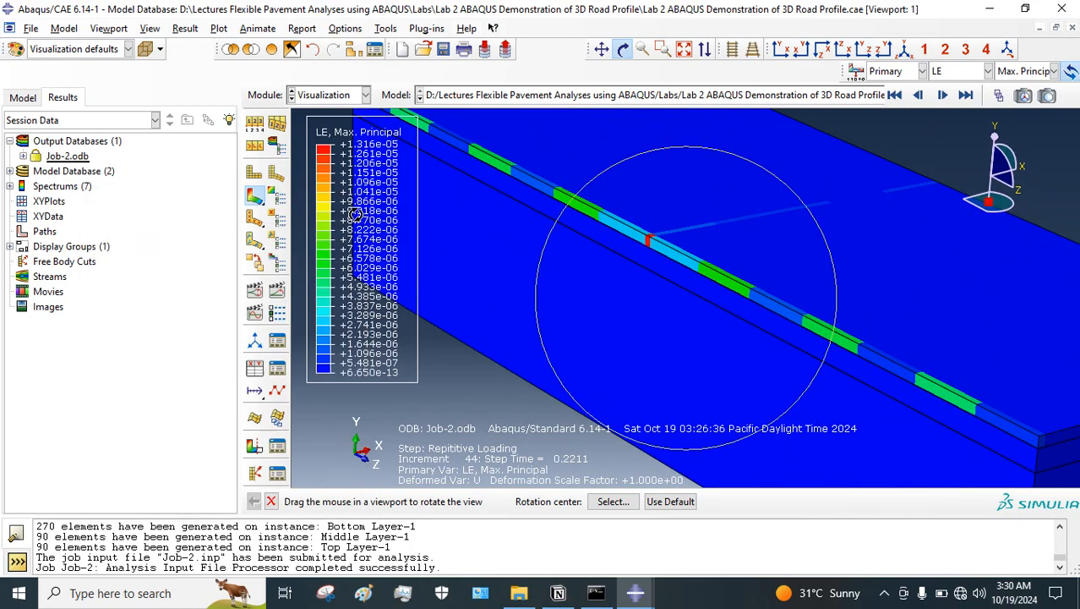
drag(705, 301, 644, 272)
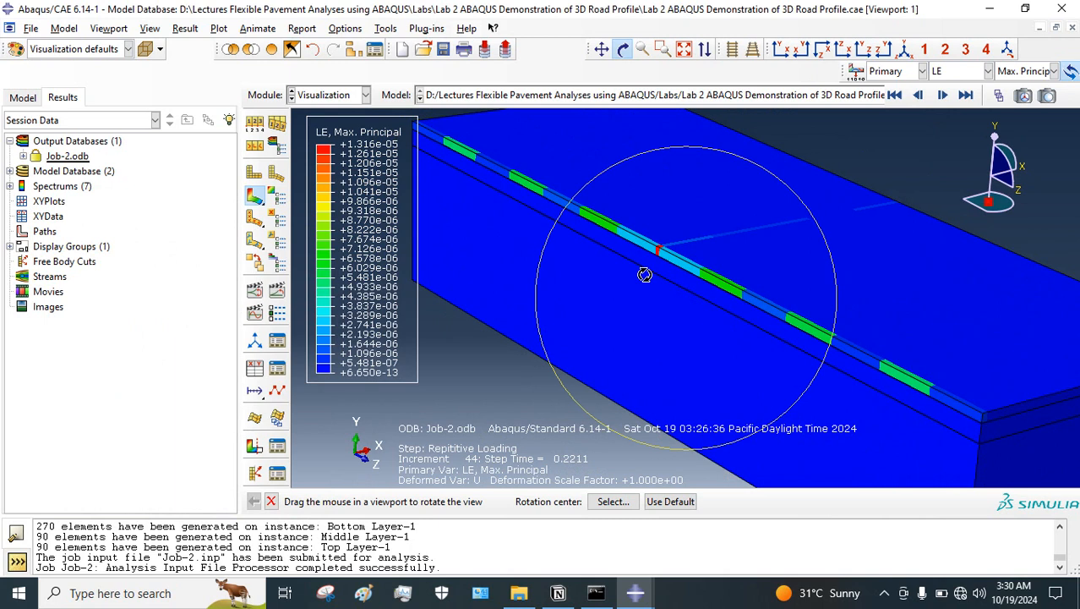
Set a uniform deformation scale factor of 100 in the common plot options and apply it.
click(346, 28)
click(360, 46)
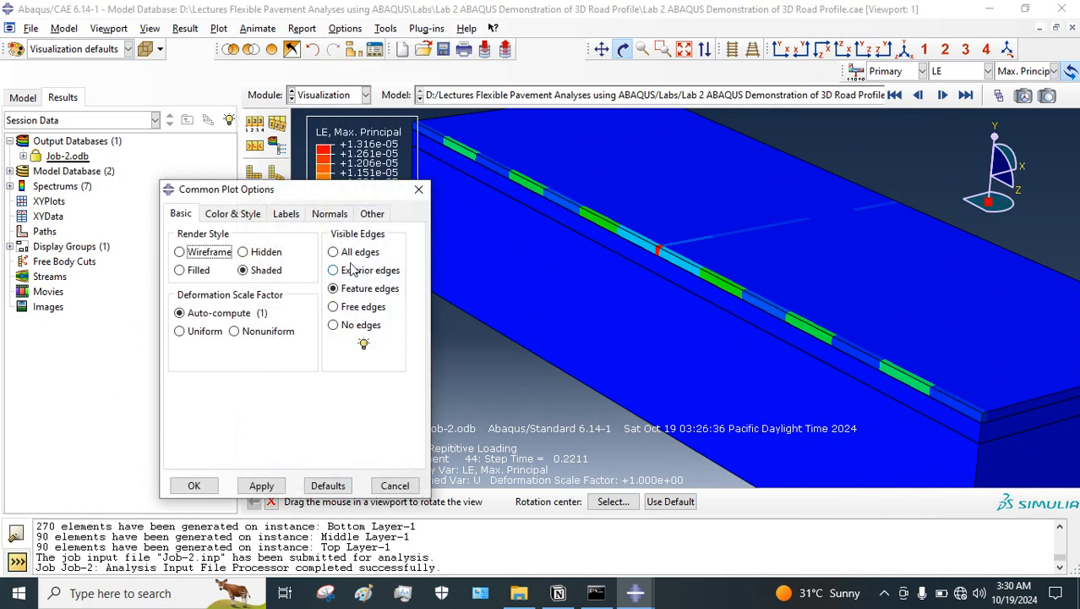
click(201, 331)
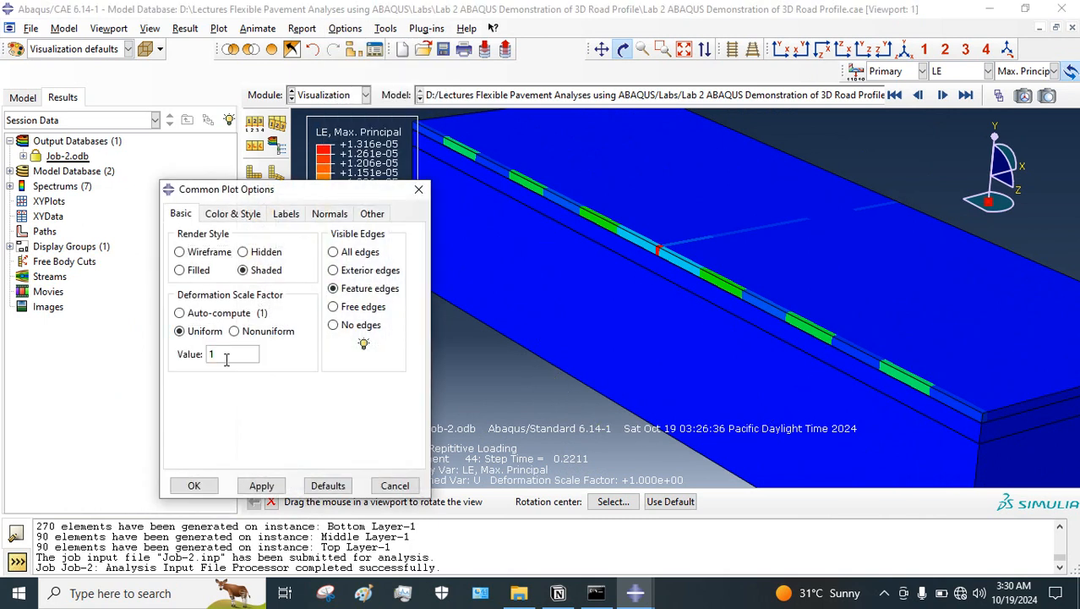
double_click(227, 359)
text(100)
click(261, 484)
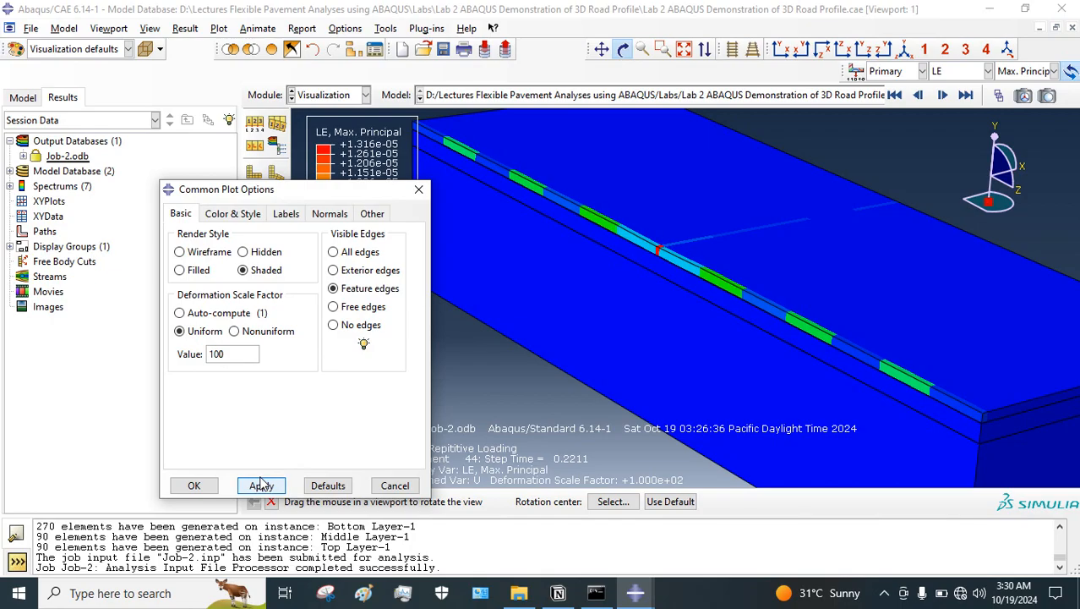
Raise the uniform deformation scale factor to 500, apply it and close the common plot options.
double_click(244, 354)
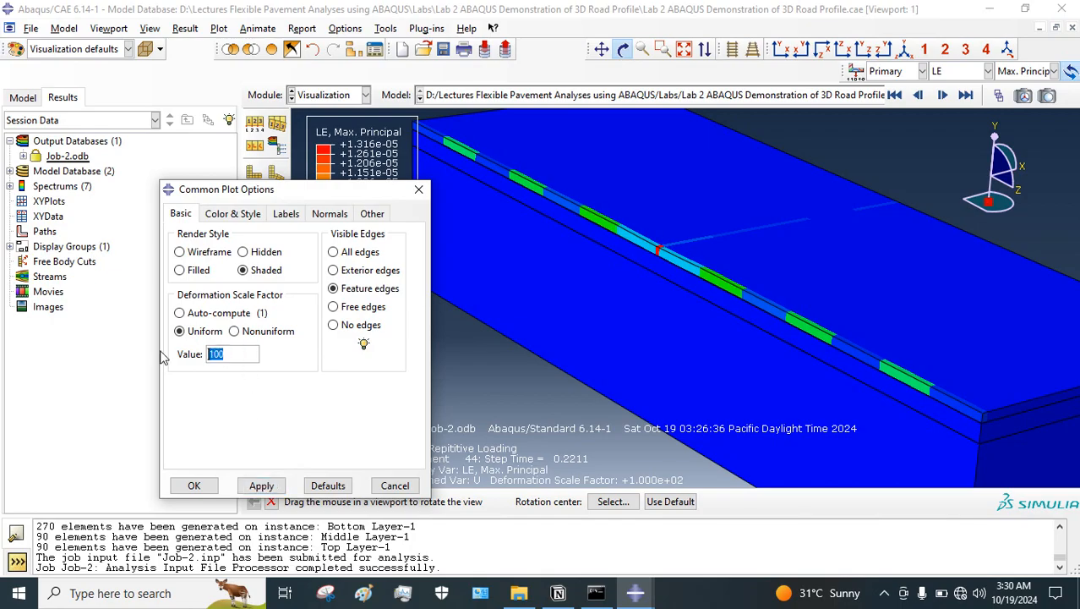
text(500)
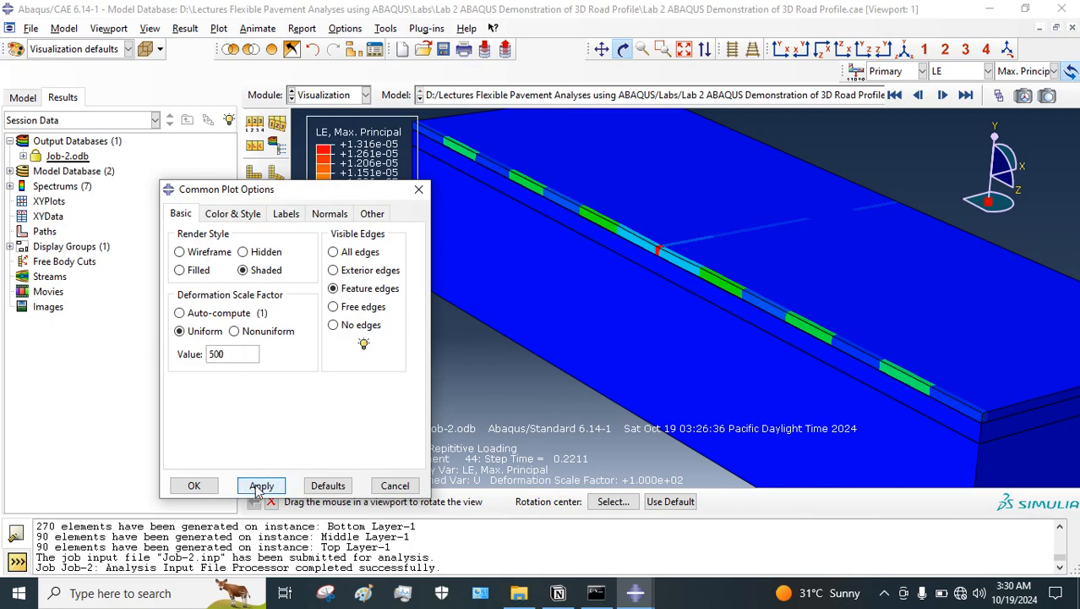
click(261, 486)
drag(617, 227, 529, 225)
click(419, 189)
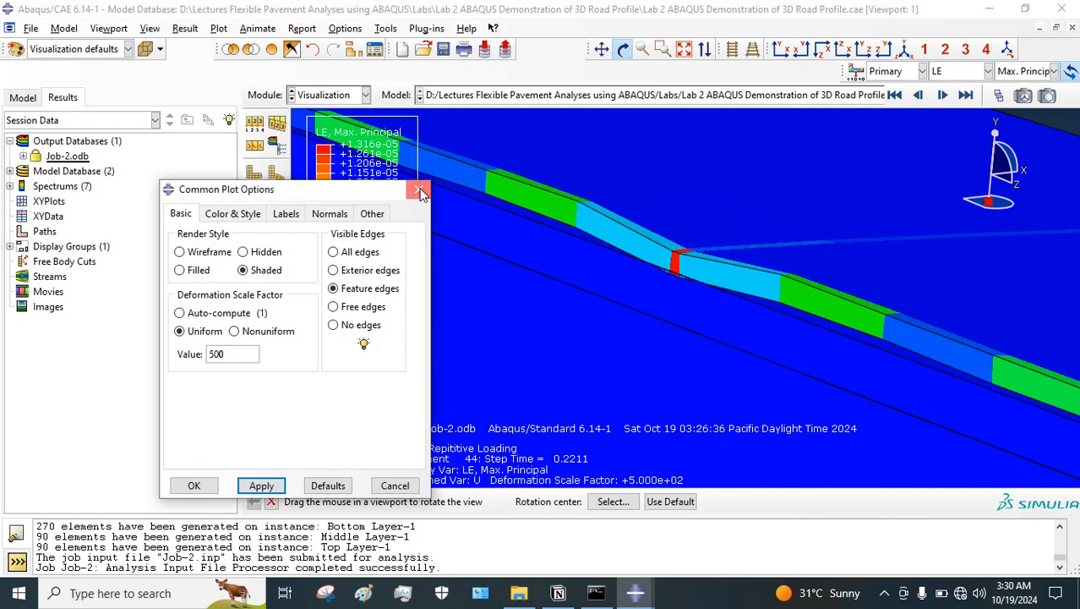
Animate the time history of the LE, Max. Principal contours at the deformed loaded edge.
drag(668, 249, 502, 261)
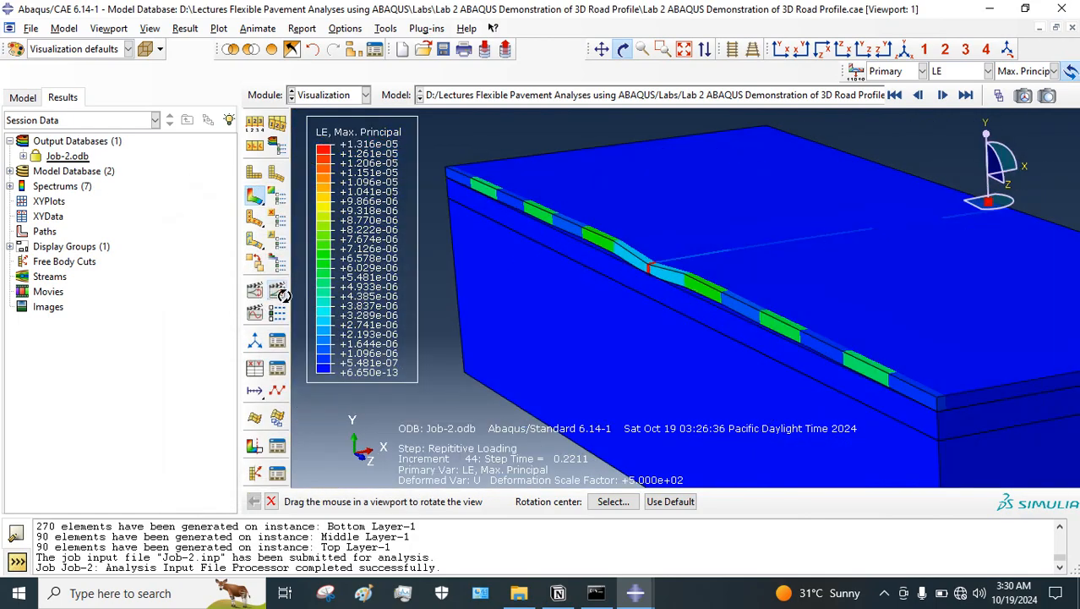
click(277, 290)
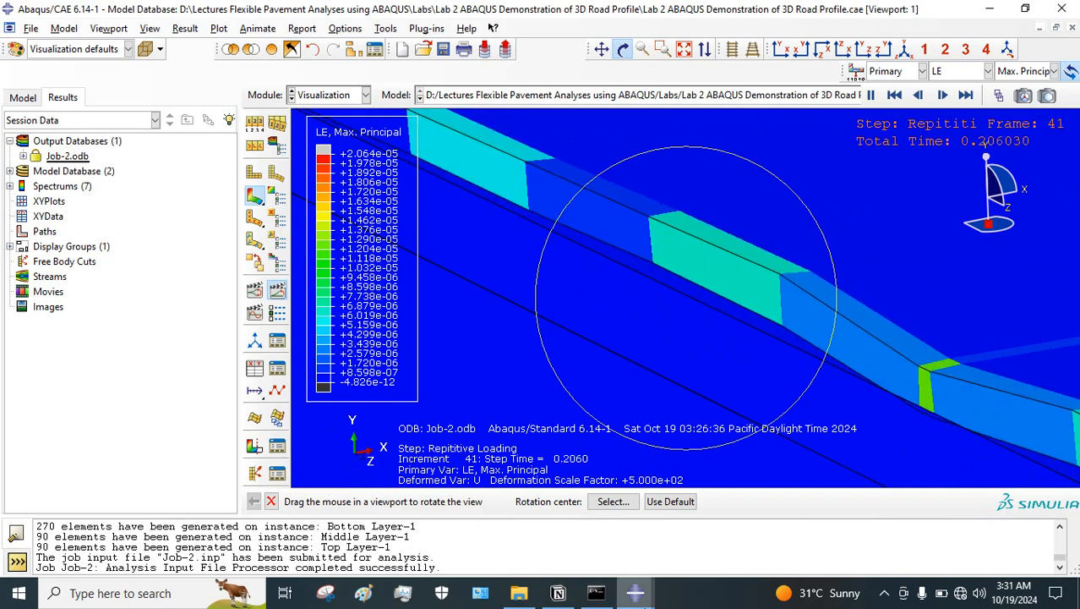
Check the increment progress in the Job-2 monitor and return to the main results window.
mouse_move(634, 592)
click(725, 526)
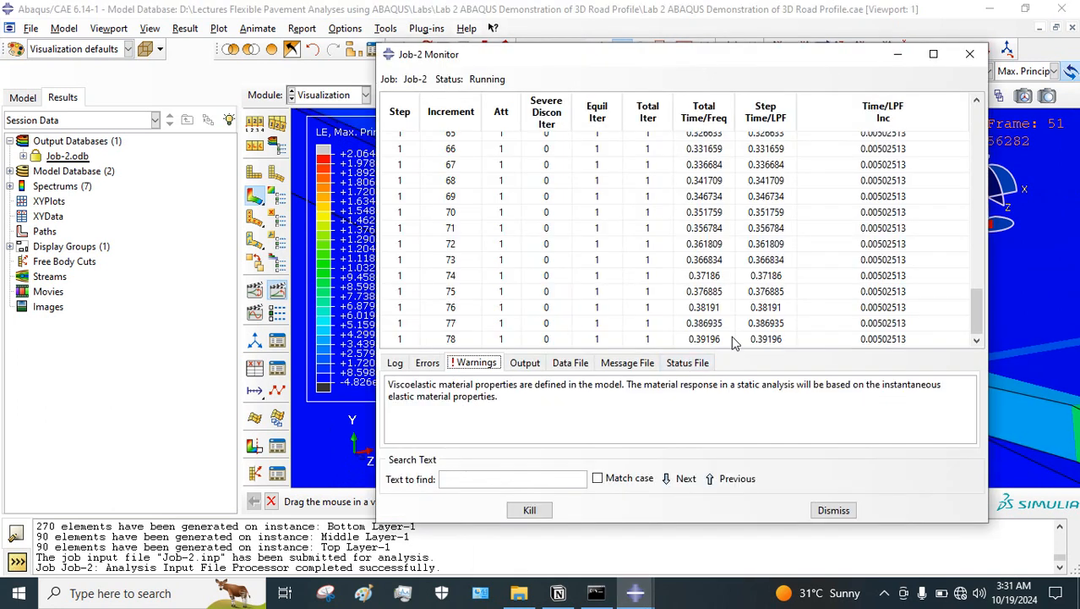
click(715, 17)
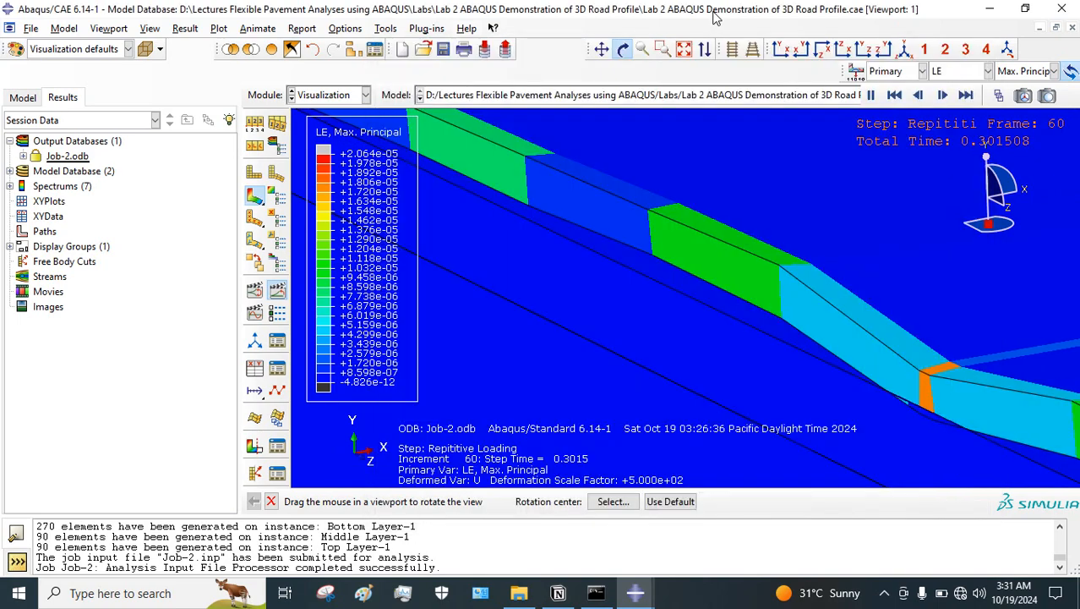
Switch to the Job module and bring the Job-2 monitor back to the front.
click(306, 98)
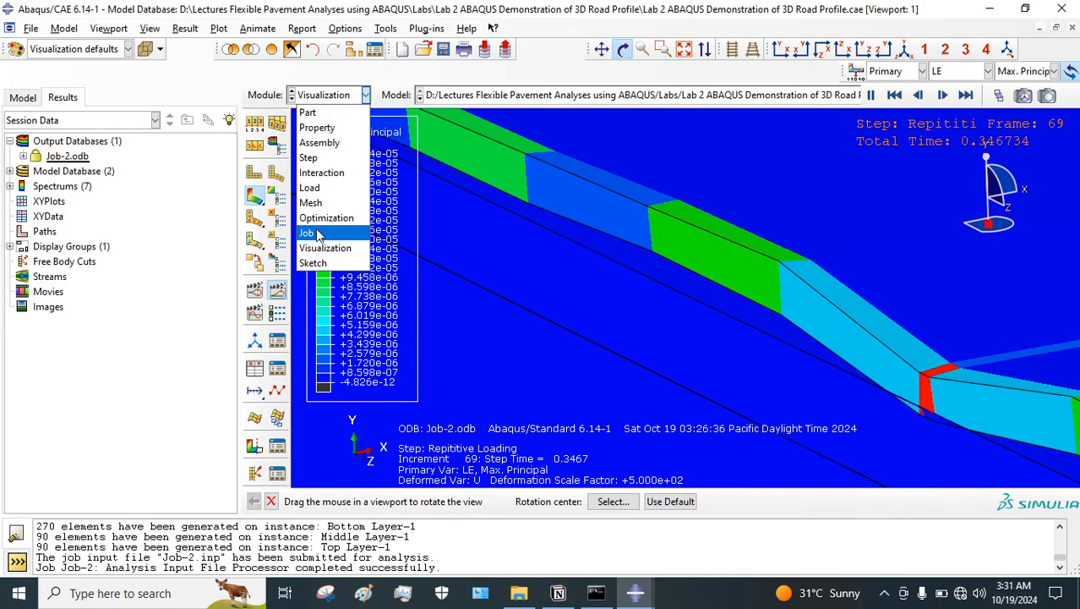
click(318, 234)
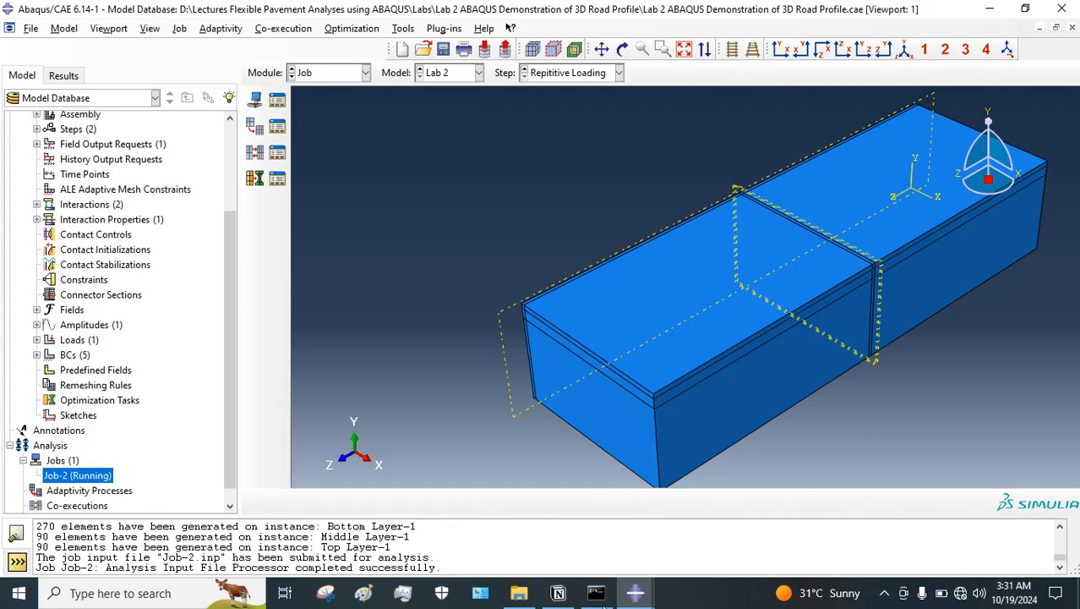
mouse_move(636, 594)
click(693, 490)
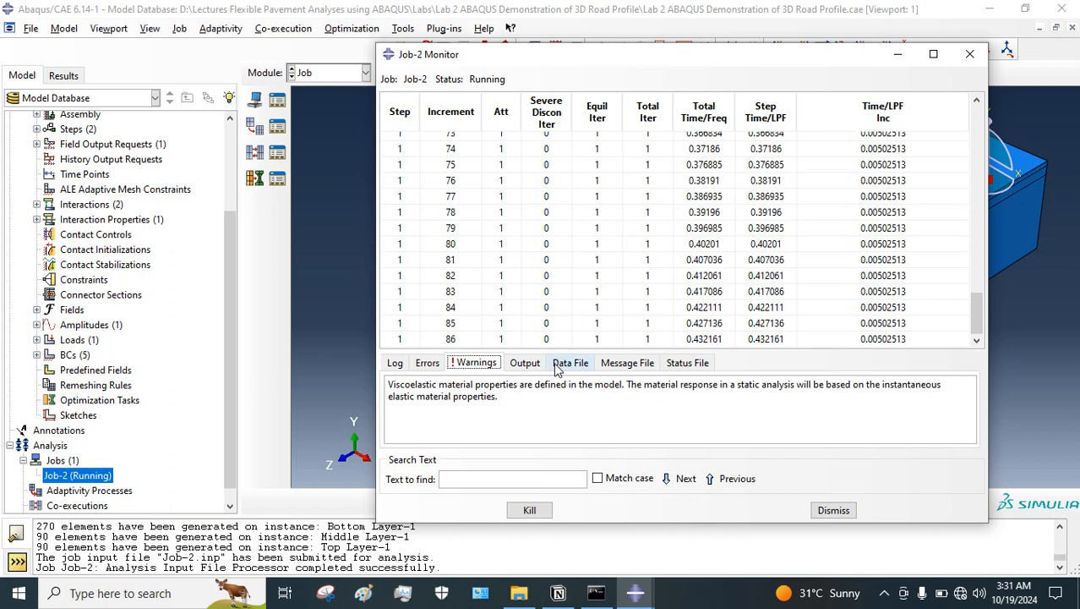
Switch to Notion and look through the flexible pavement notes from the lab questions down to the ABAQUS setup section.
click(558, 592)
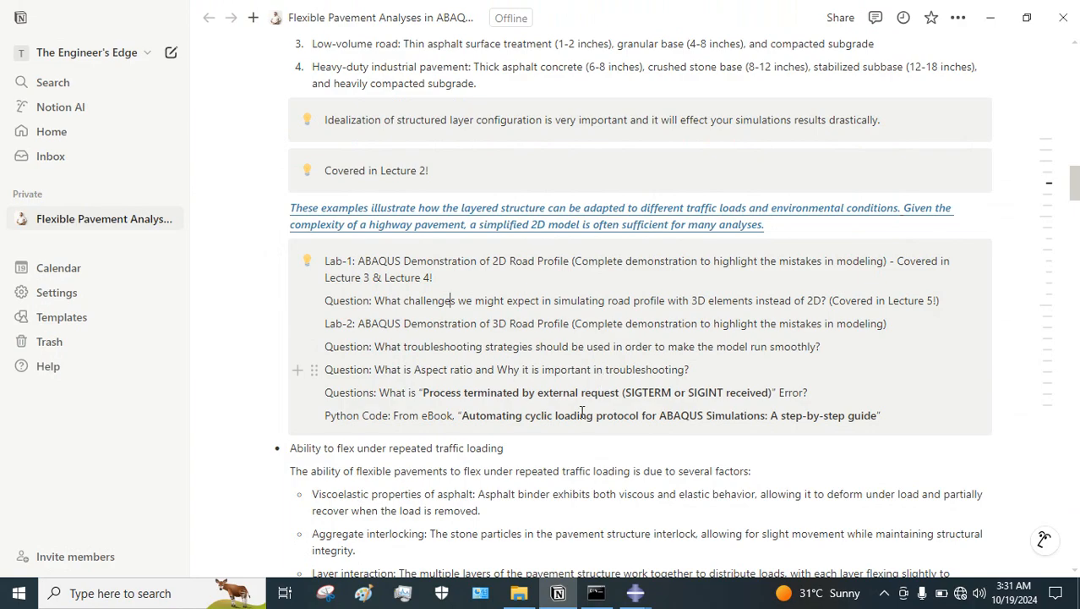
scroll(584, 357, down, 4)
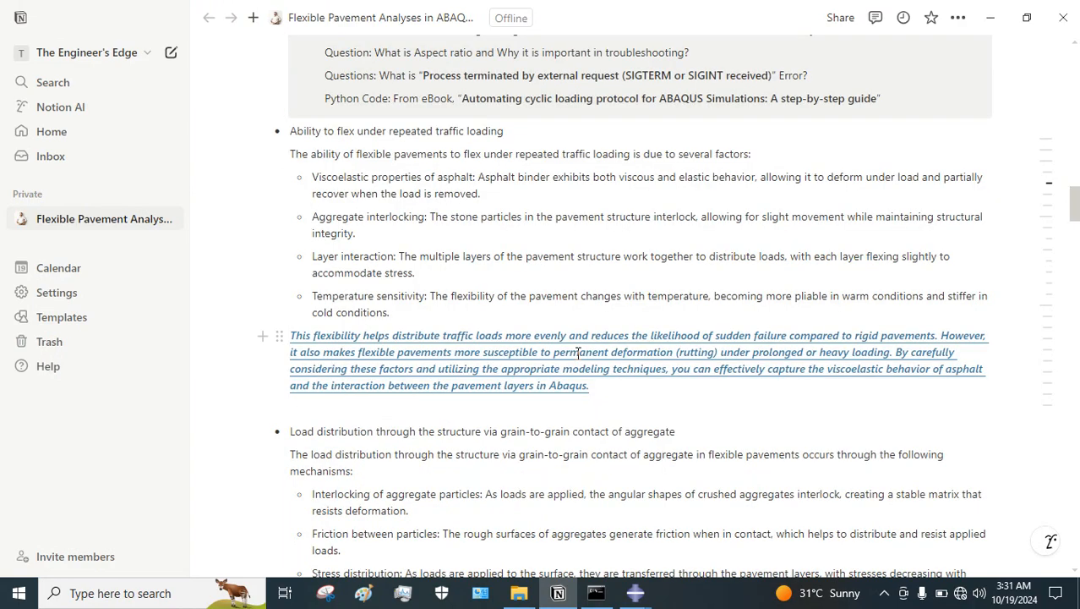
scroll(578, 353, down, 6)
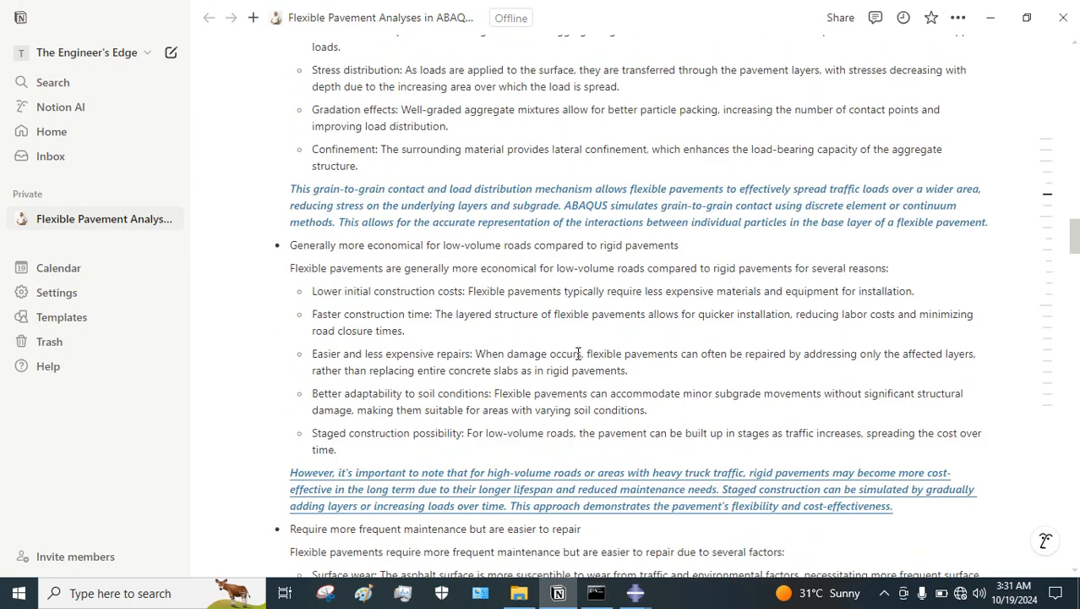
scroll(578, 354, down, 5)
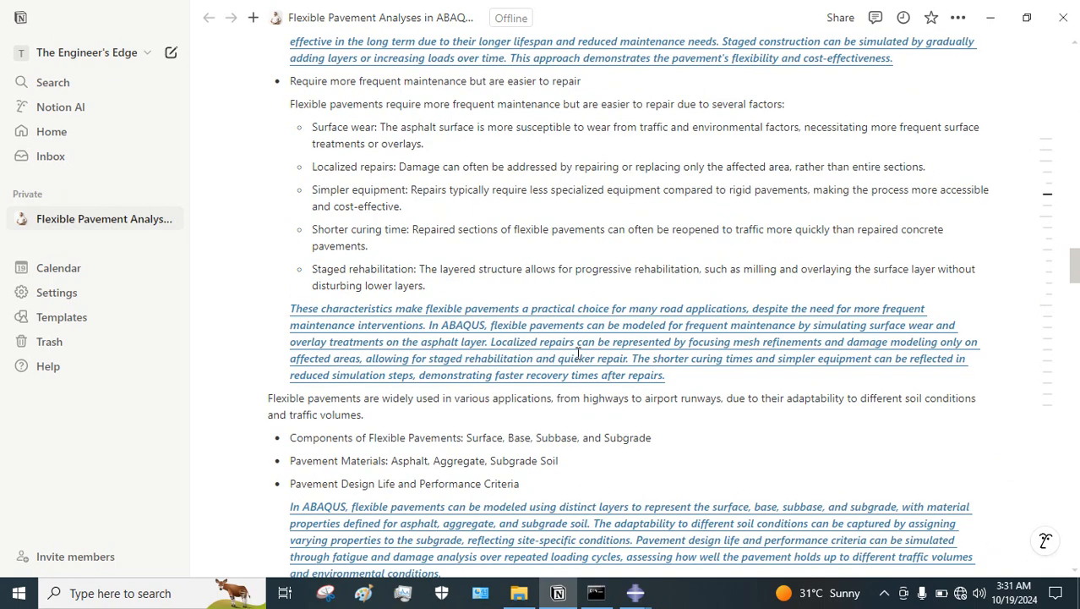
scroll(578, 353, down, 5)
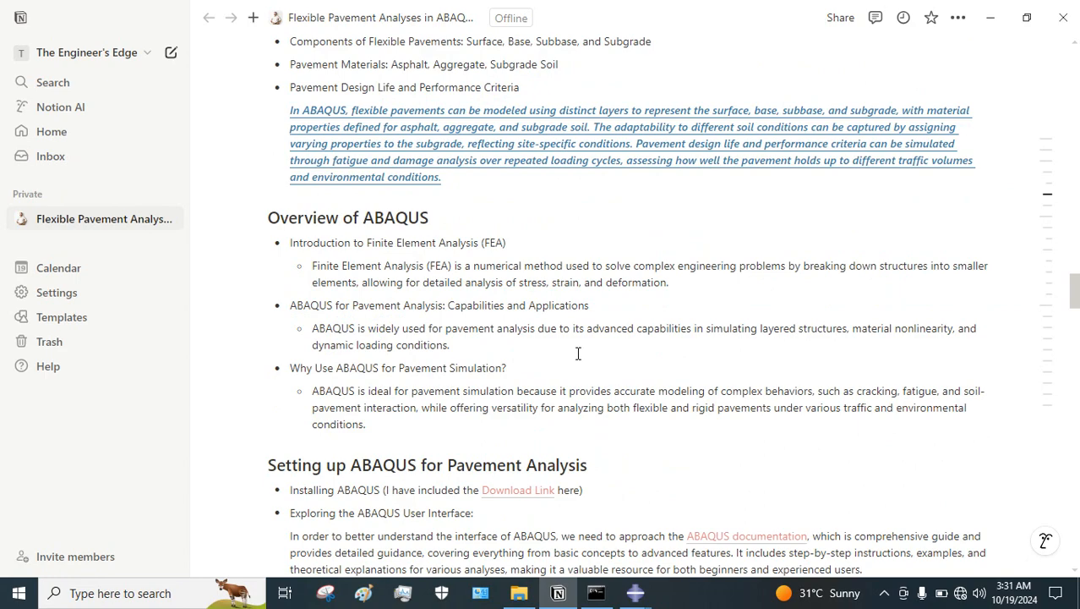
Read the notes from the ABAQUS setup section through Module 2's material model table to the Linear Elastic Material Modeling section.
scroll(578, 353, down, 4)
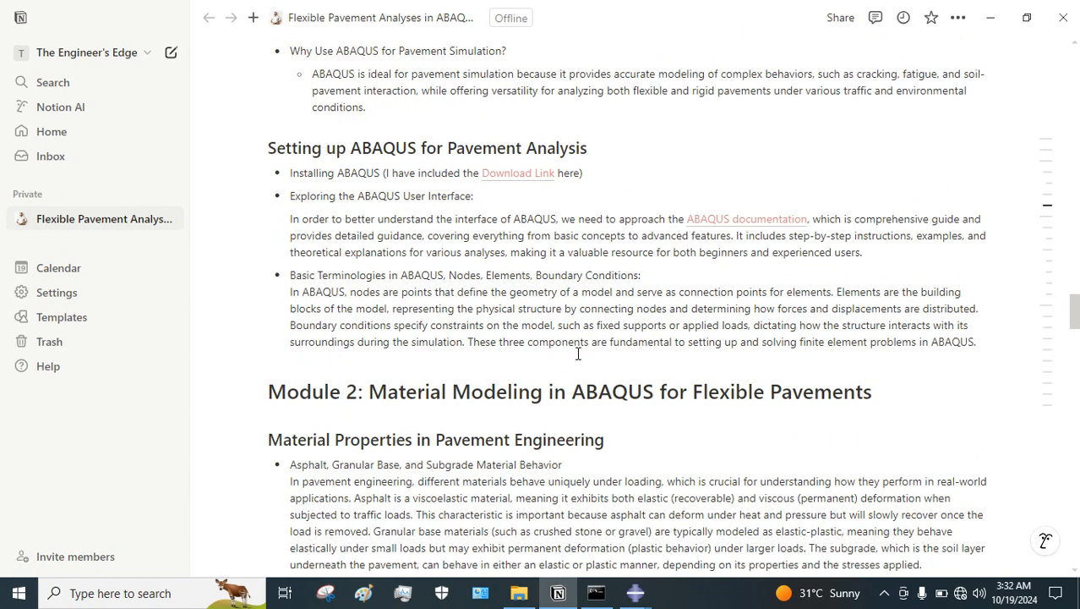
scroll(578, 353, down, 1)
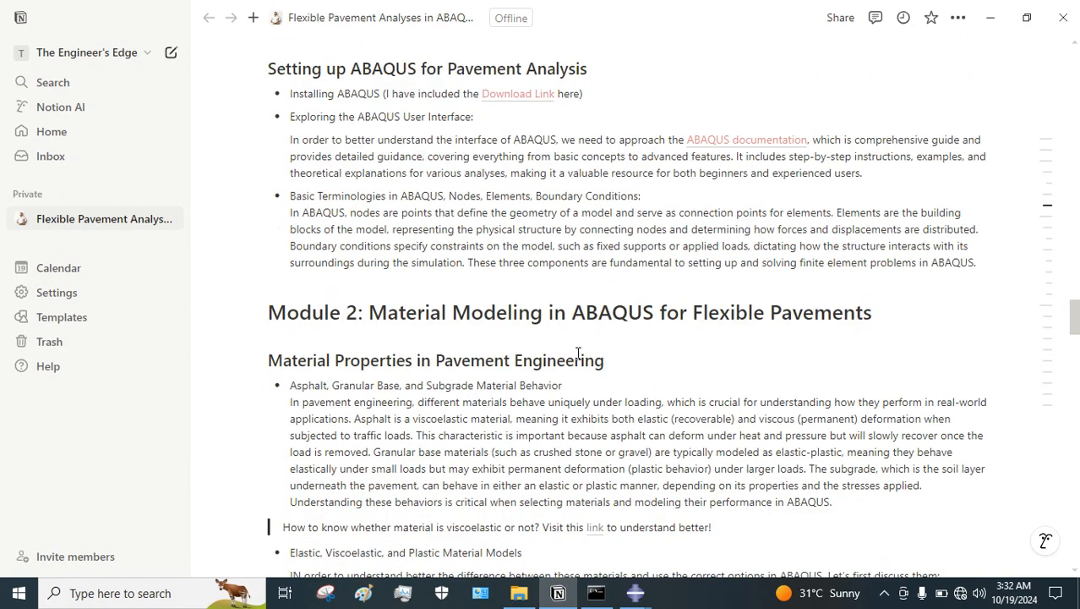
scroll(578, 353, down, 1)
scroll(578, 353, down, 4)
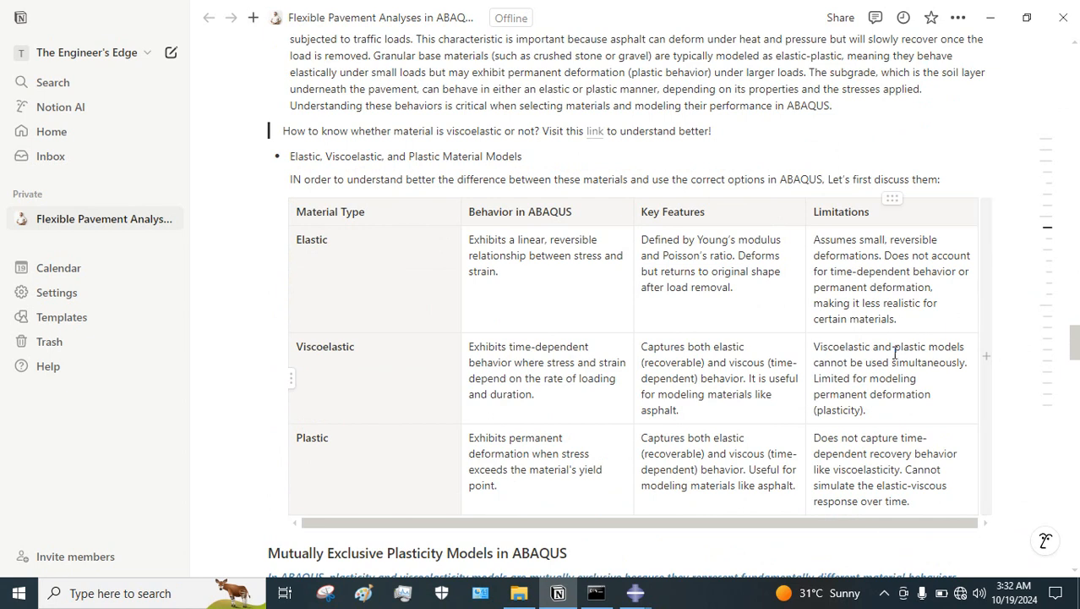
scroll(893, 362, down, 2)
scroll(894, 364, down, 2)
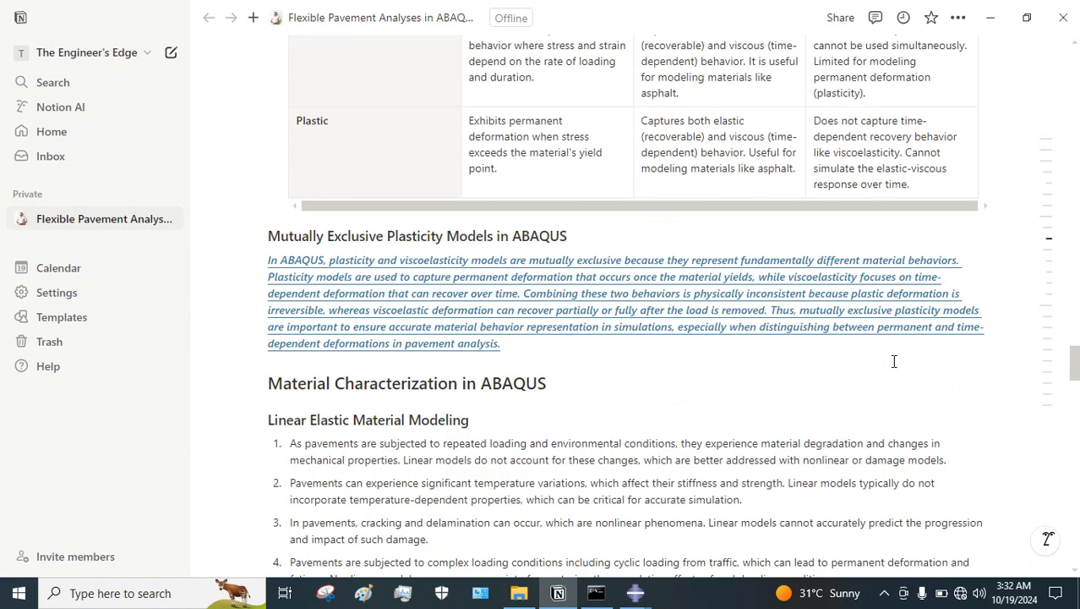
Go back through the notes to the start of Module 1 and review the Lab-1 and Lab-2 questions.
scroll(894, 361, up, 5)
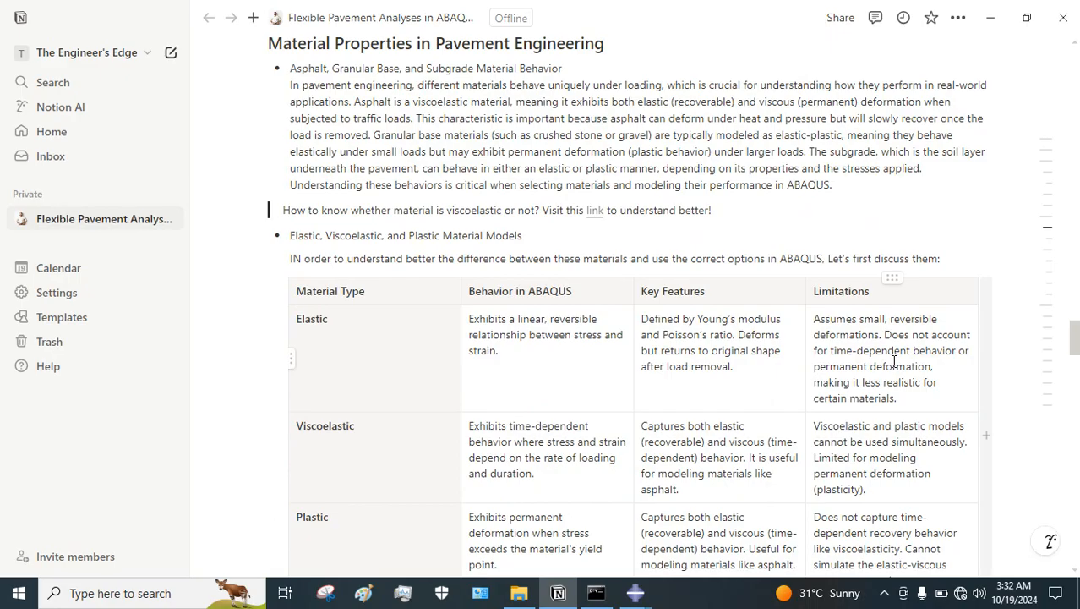
scroll(894, 361, up, 5)
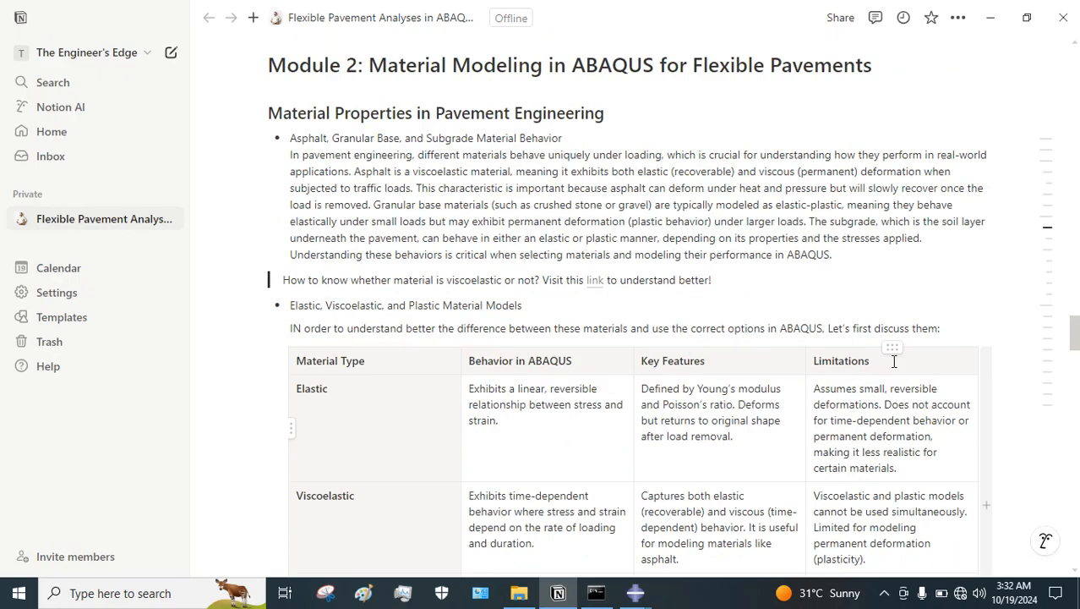
scroll(894, 361, up, 6)
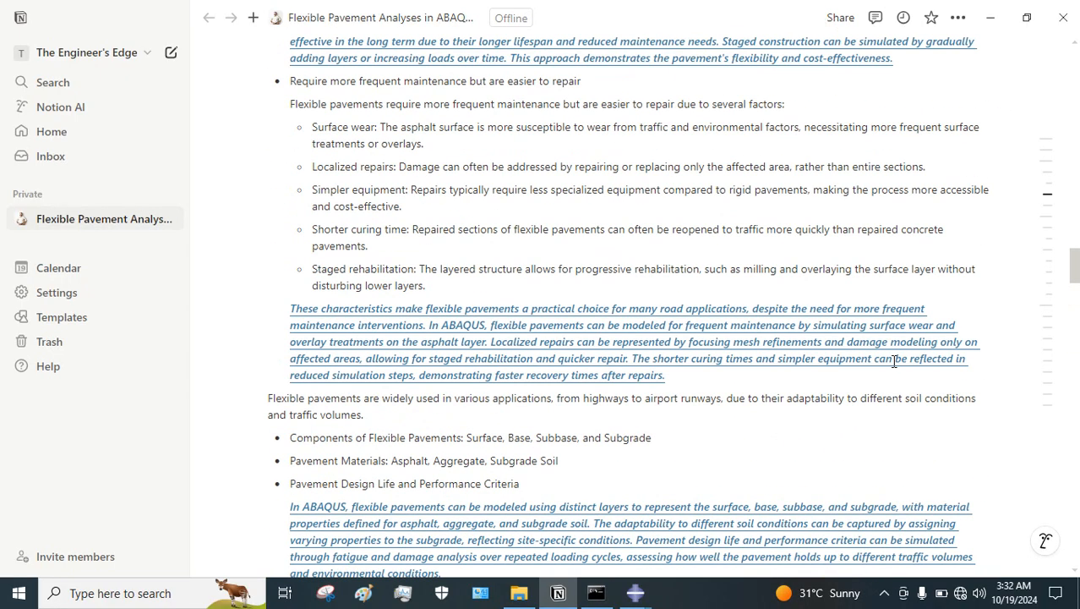
scroll(893, 361, up, 15)
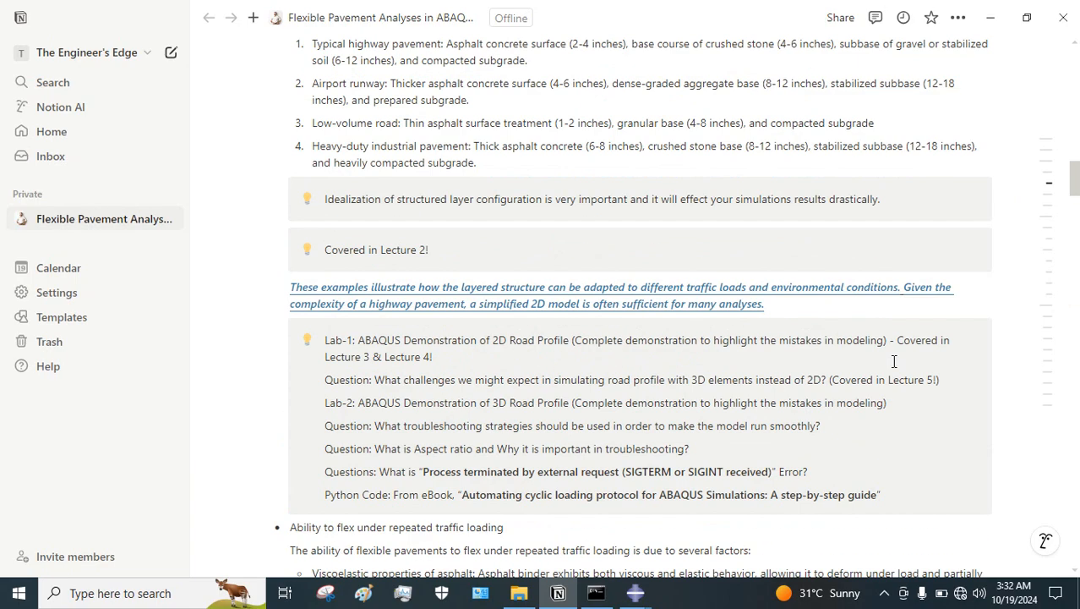
scroll(893, 360, up, 4)
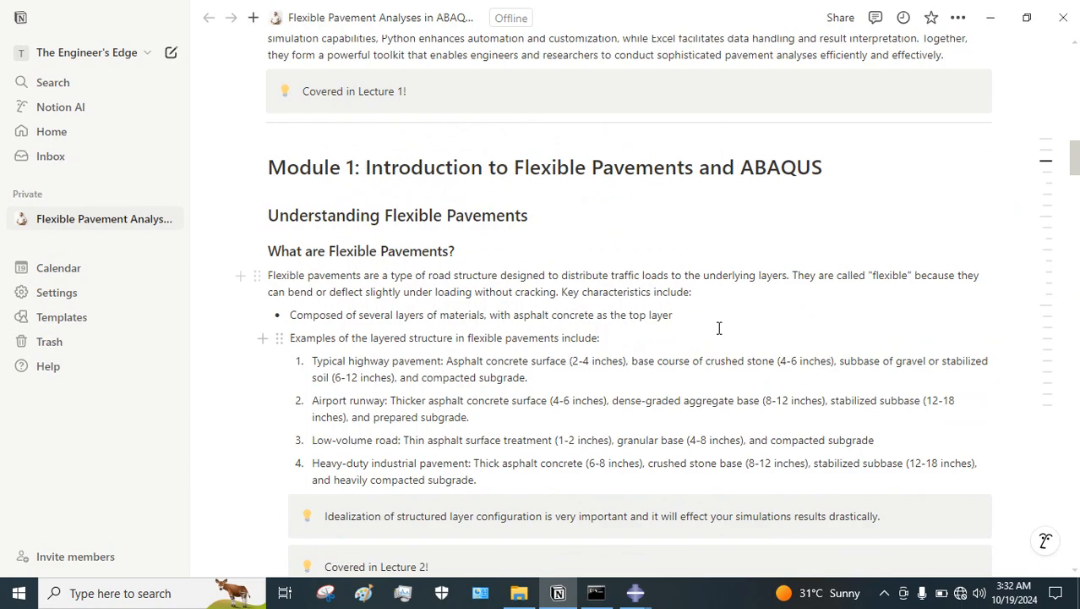
scroll(718, 329, down, 6)
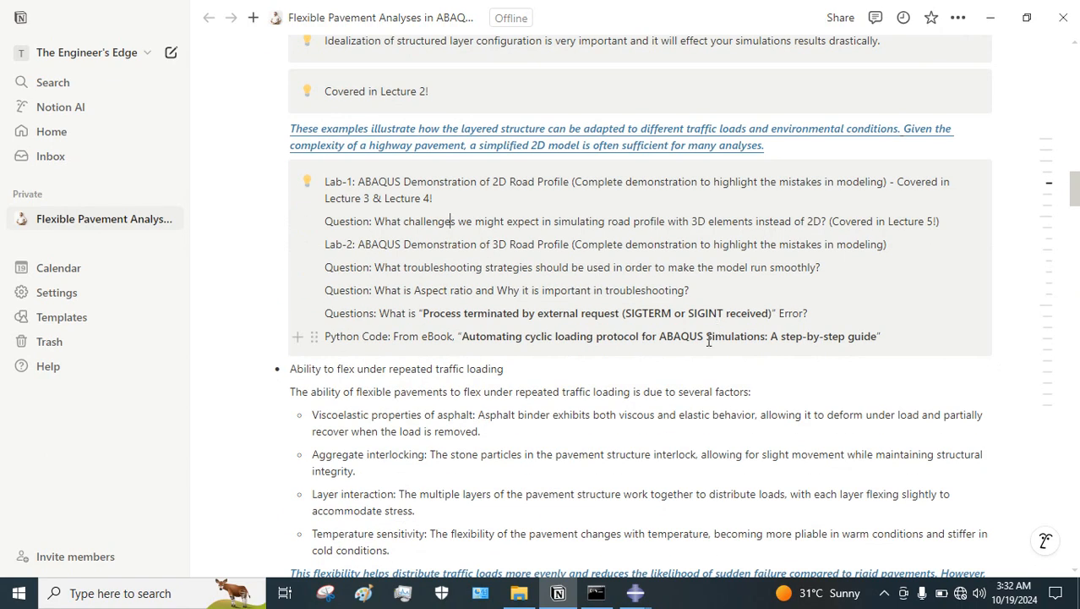
scroll(709, 341, down, 2)
scroll(706, 397, up, 3)
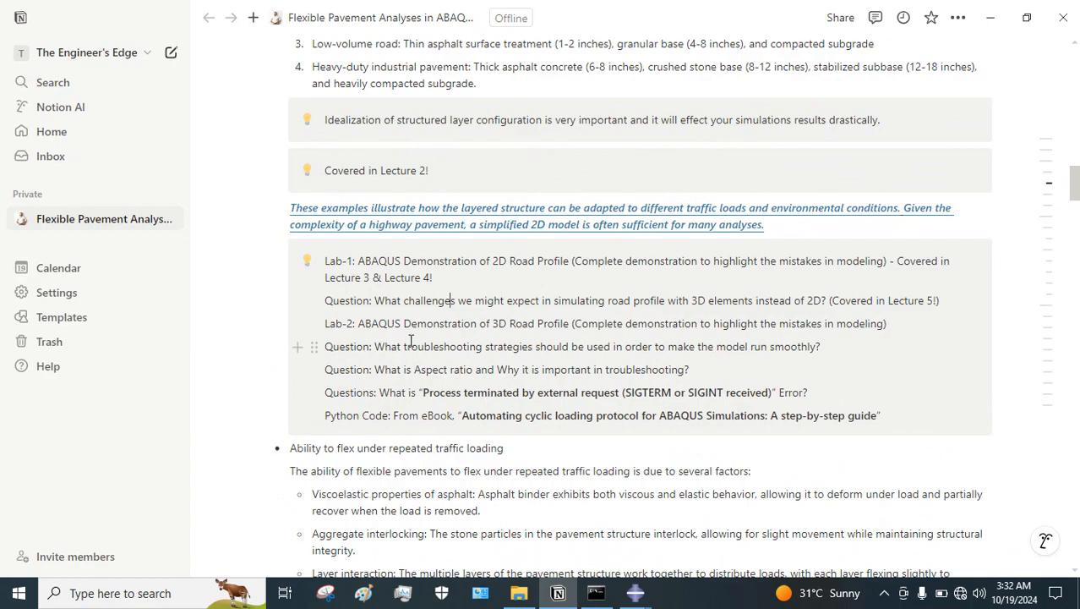
Check the increment progress in the Job-2 monitor and return to the Notion notes.
mouse_move(641, 600)
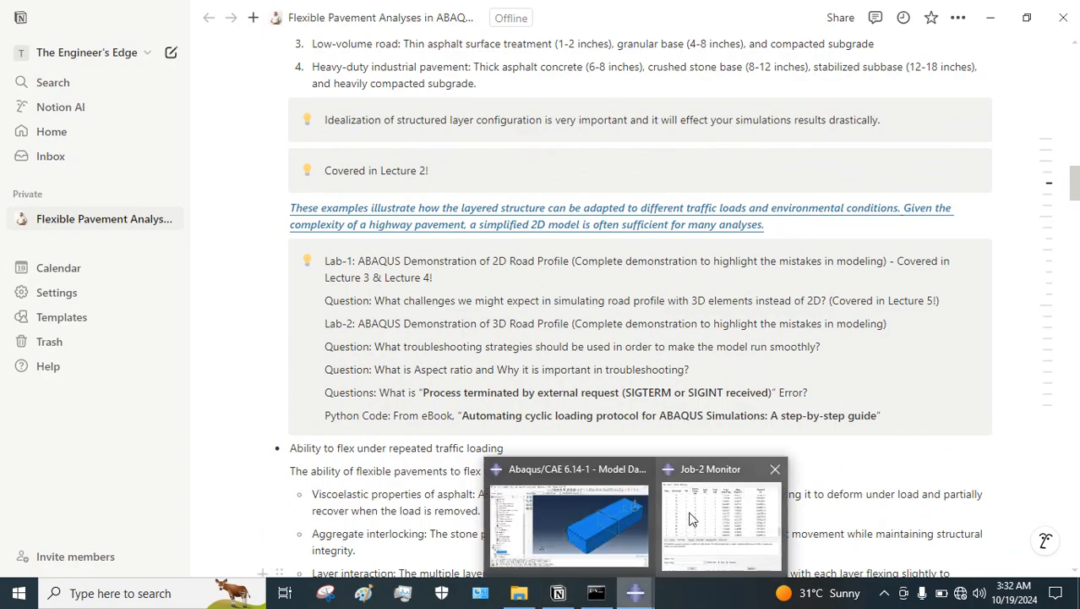
click(663, 518)
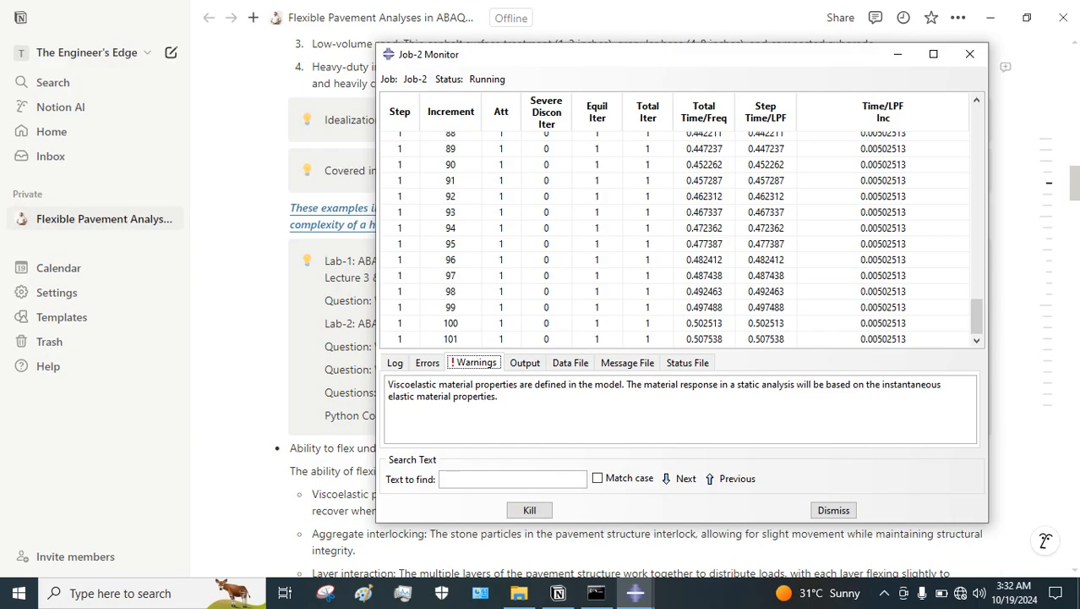
click(1075, 184)
Look through the page outline of the notes from Module 2 to Assessment & Certification.
mouse_move(1041, 169)
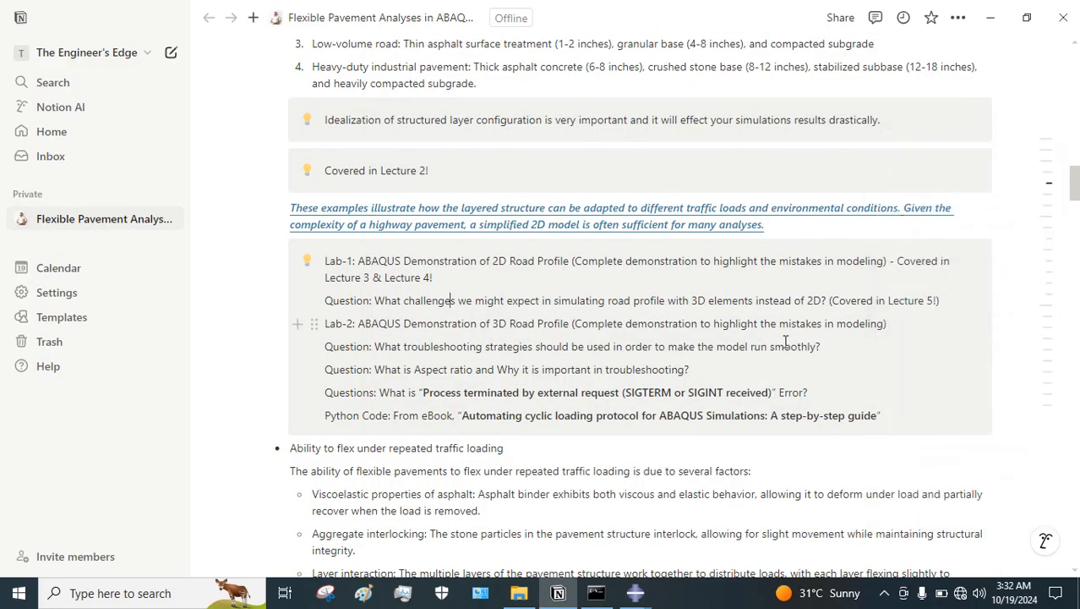
mouse_move(1048, 252)
scroll(1015, 321, down, 5)
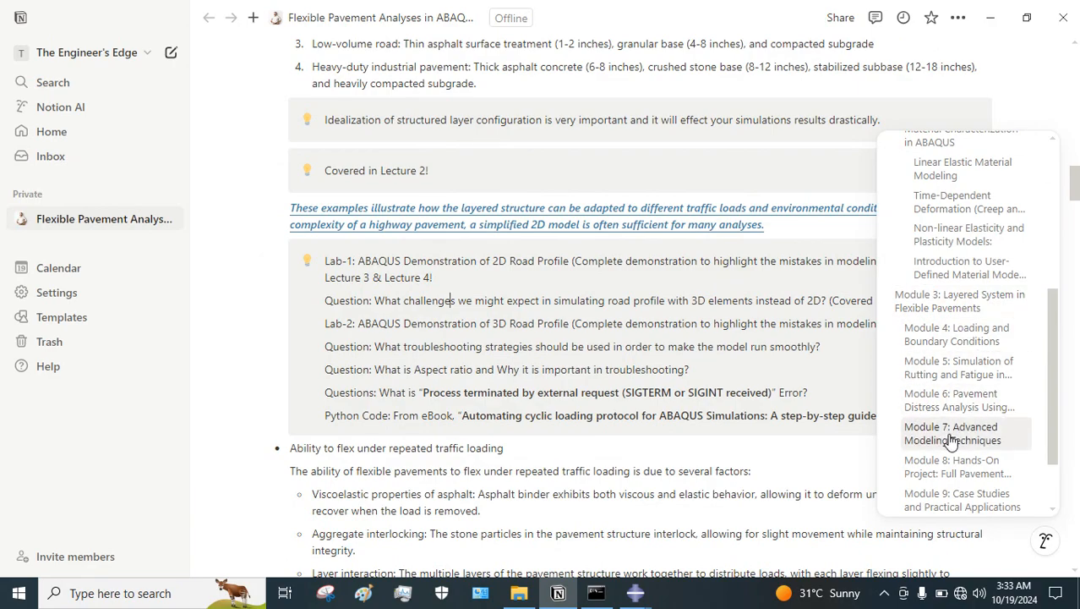
scroll(953, 440, down, 2)
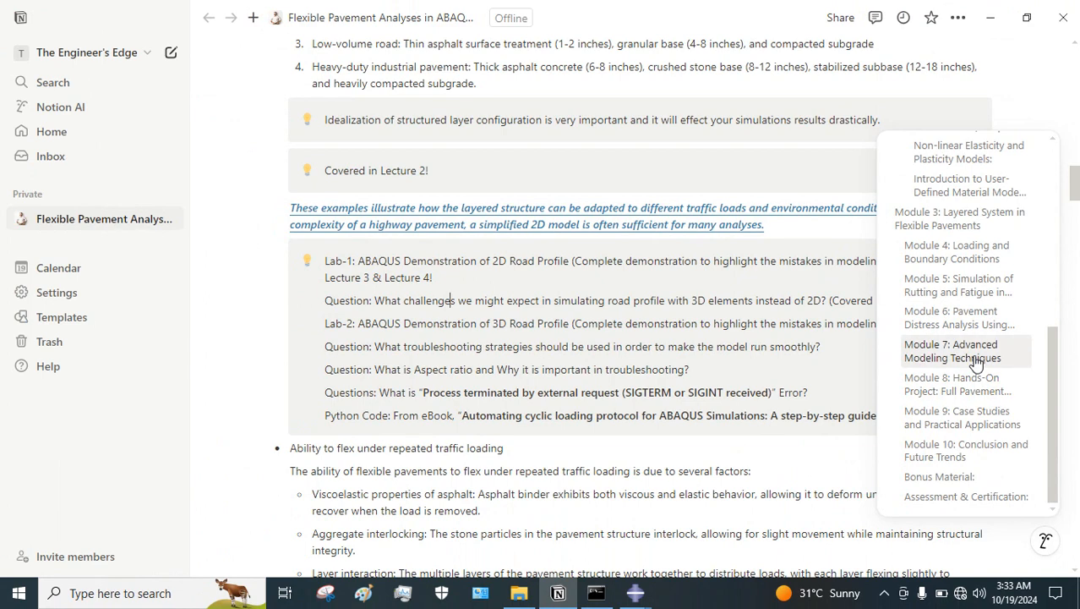
scroll(961, 340, up, 5)
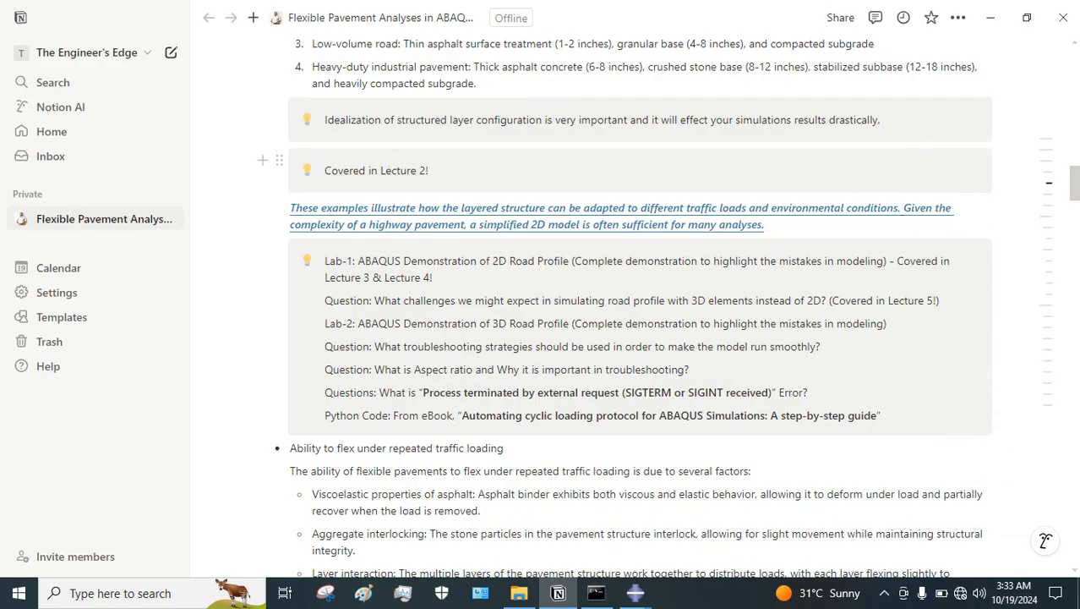
Check Job-2's progress in its monitor, move the monitor aside, and bring the main Abaqus/CAE window to the front.
mouse_move(655, 585)
click(656, 507)
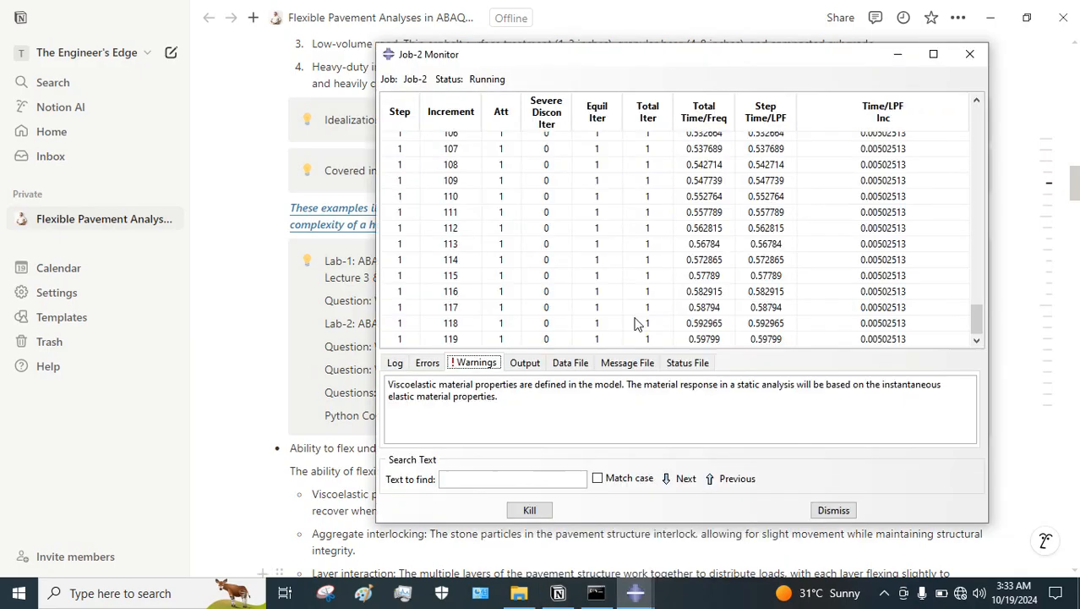
drag(669, 51, 449, 54)
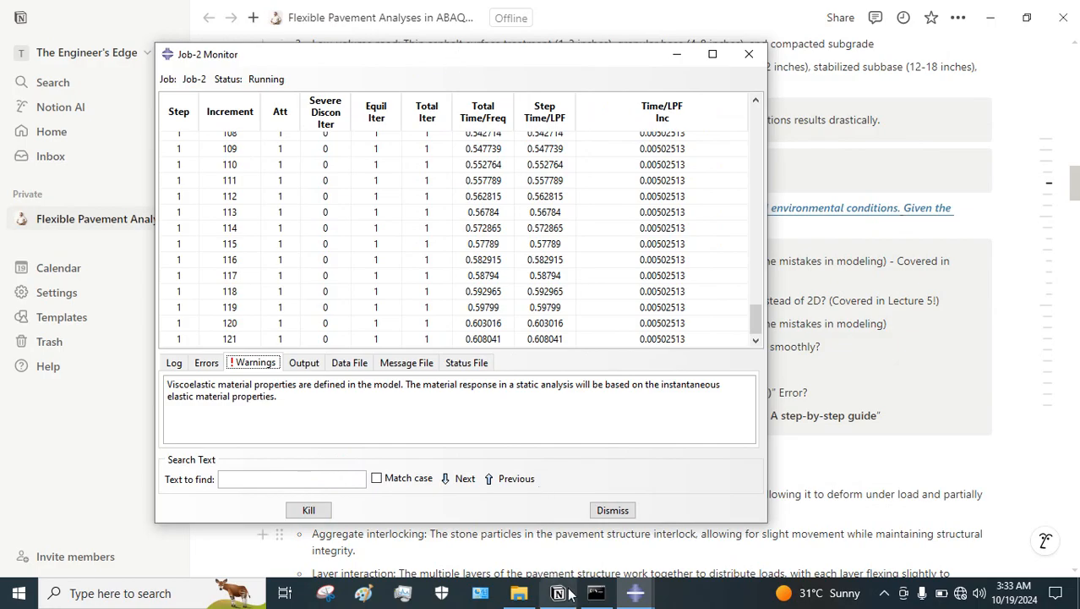
mouse_move(558, 592)
mouse_move(635, 593)
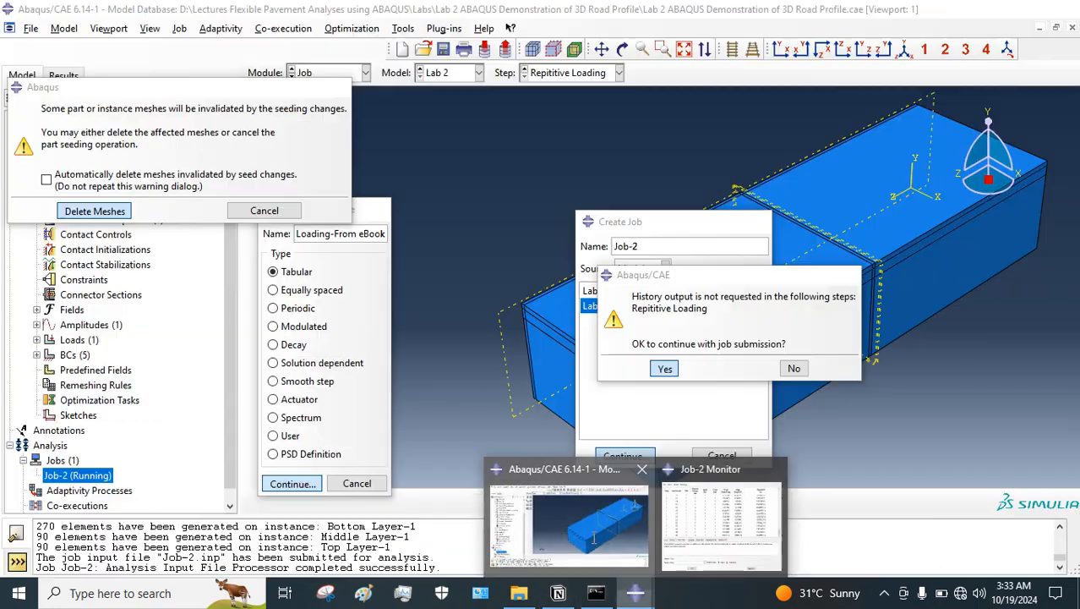
click(594, 538)
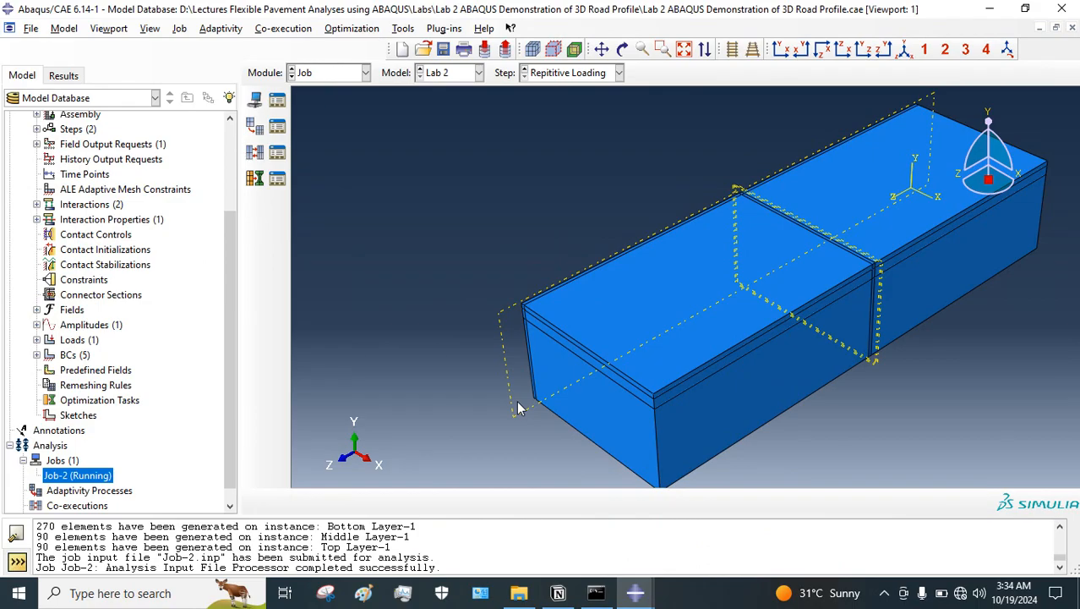
Switch to Notion and review the lab questions and the section on flexing under repeated traffic loading.
click(563, 593)
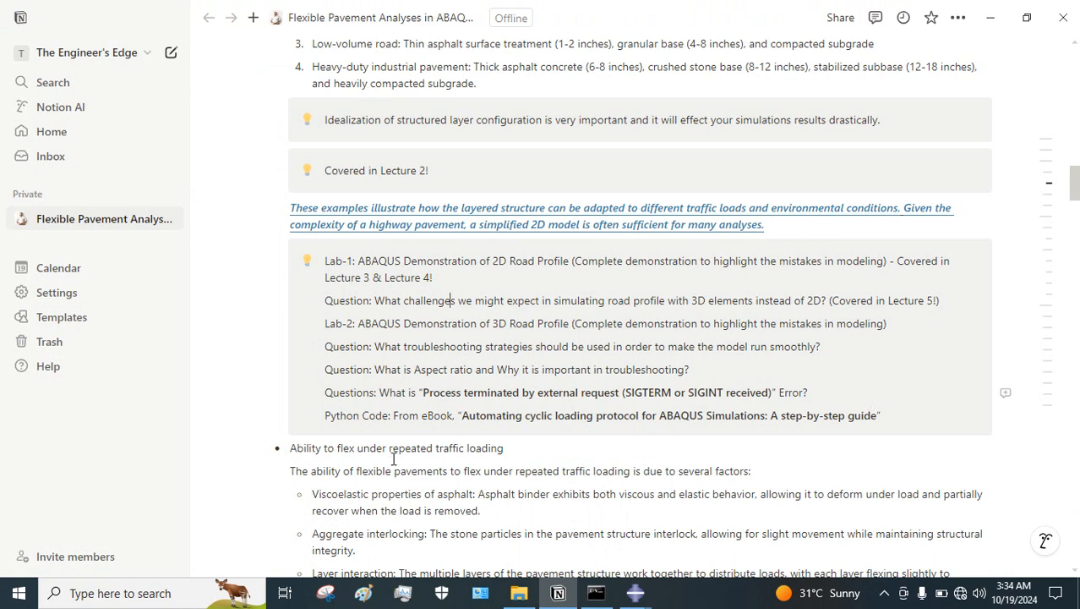
scroll(393, 457, down, 3)
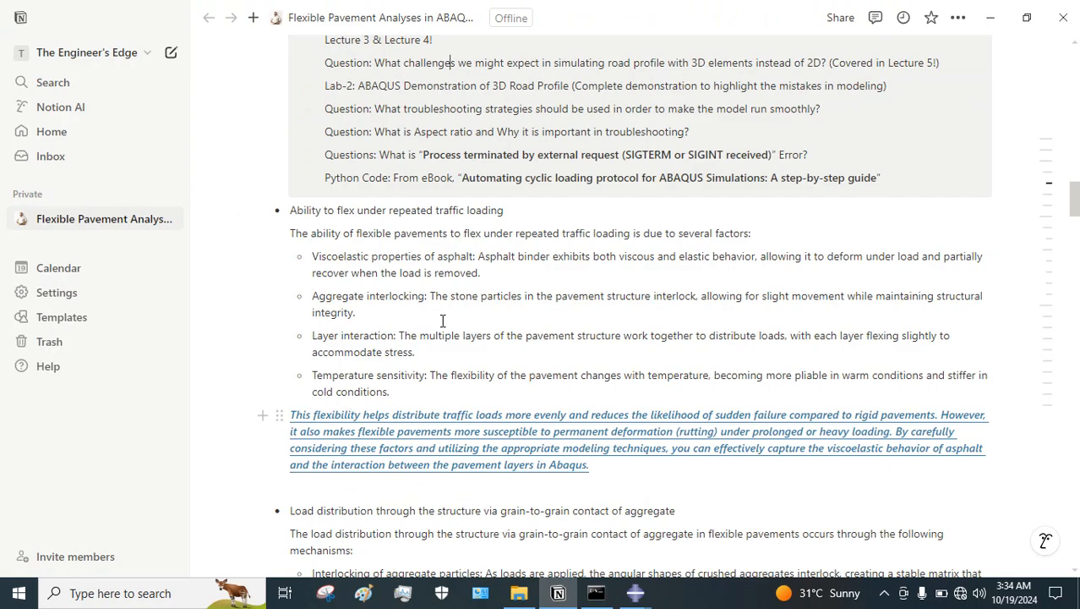
scroll(451, 311, up, 7)
scroll(451, 311, down, 5)
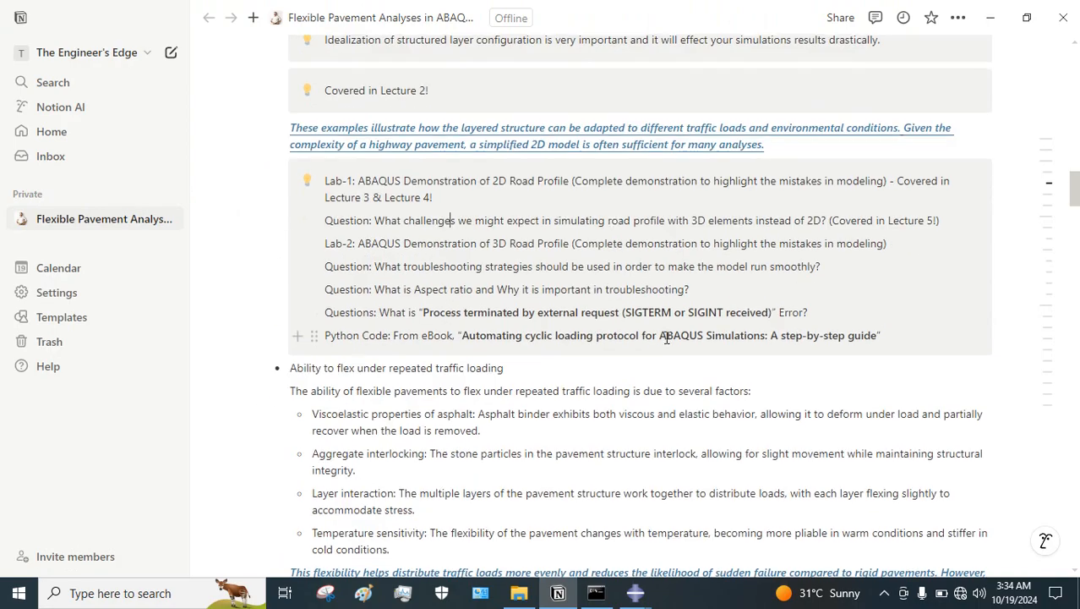
scroll(666, 338, down, 1)
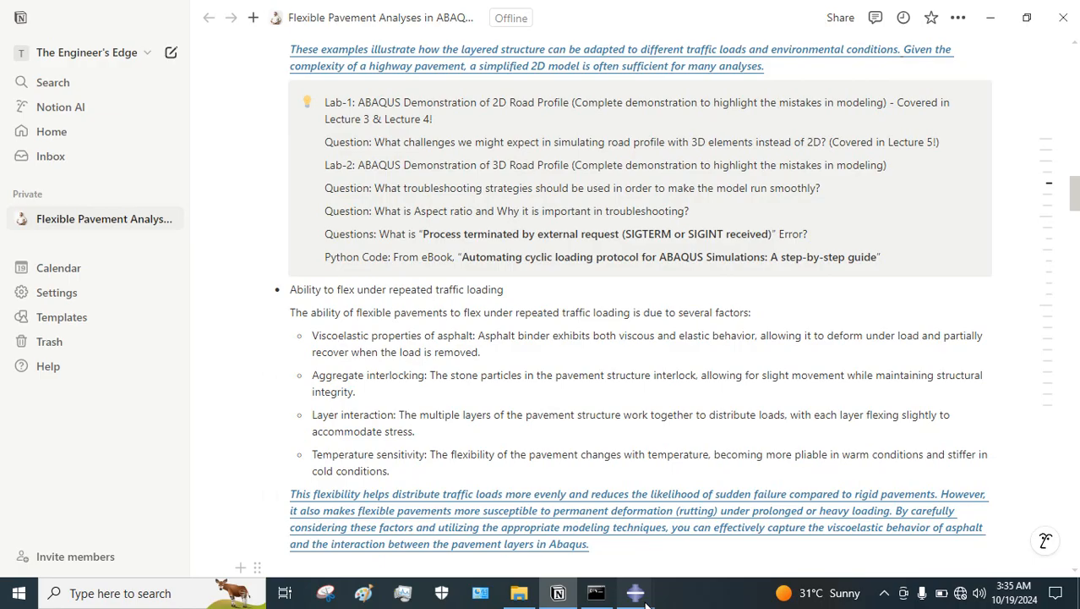
Check the Job-2 monitor again and return to the repeated traffic loading section of the notes.
mouse_move(636, 593)
click(678, 516)
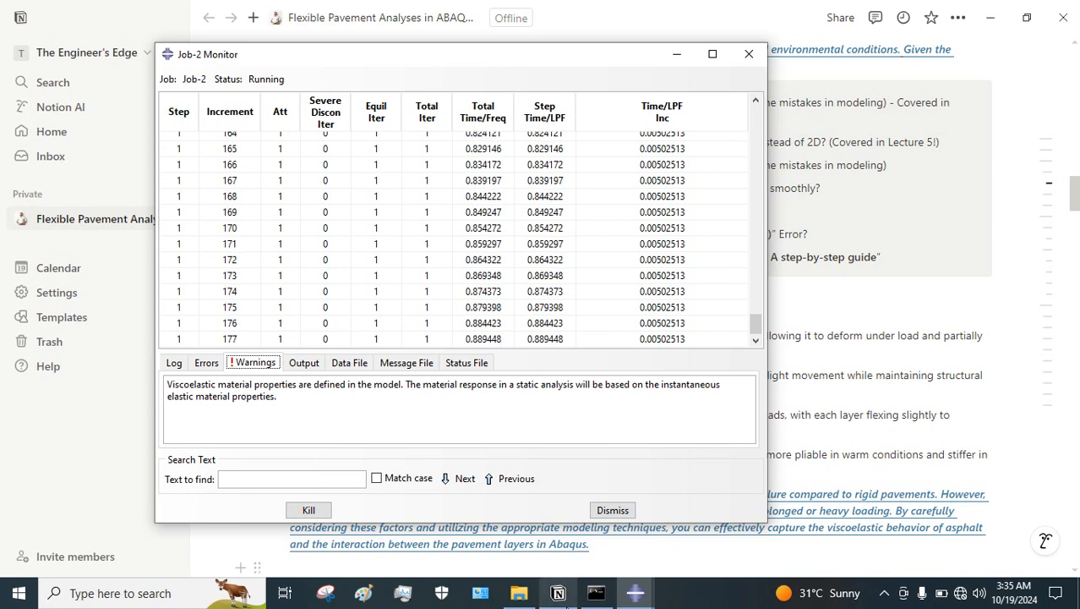
click(558, 592)
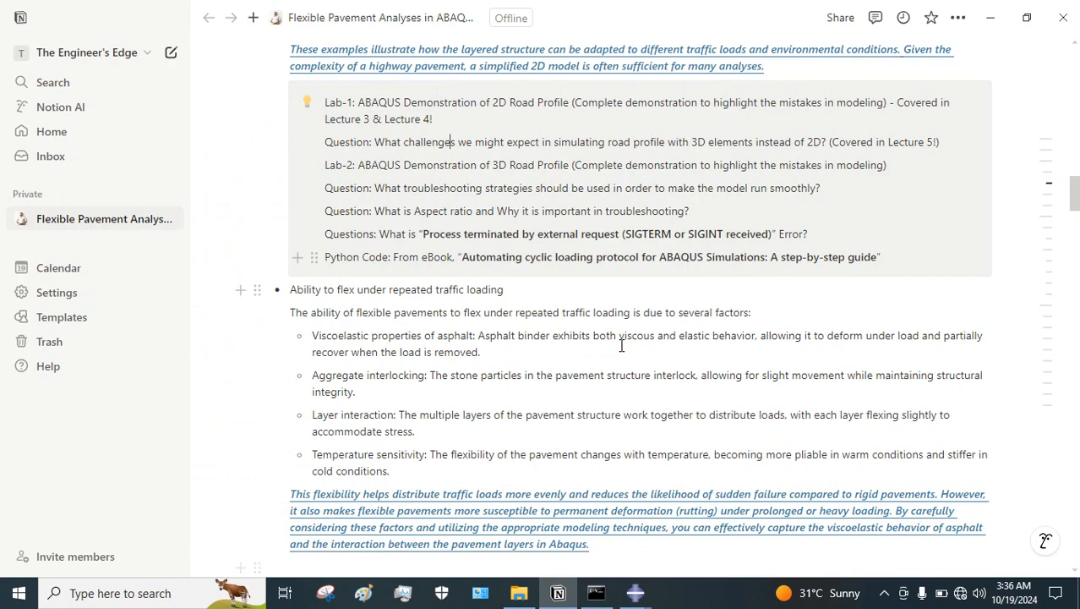
scroll(621, 346, down, 1)
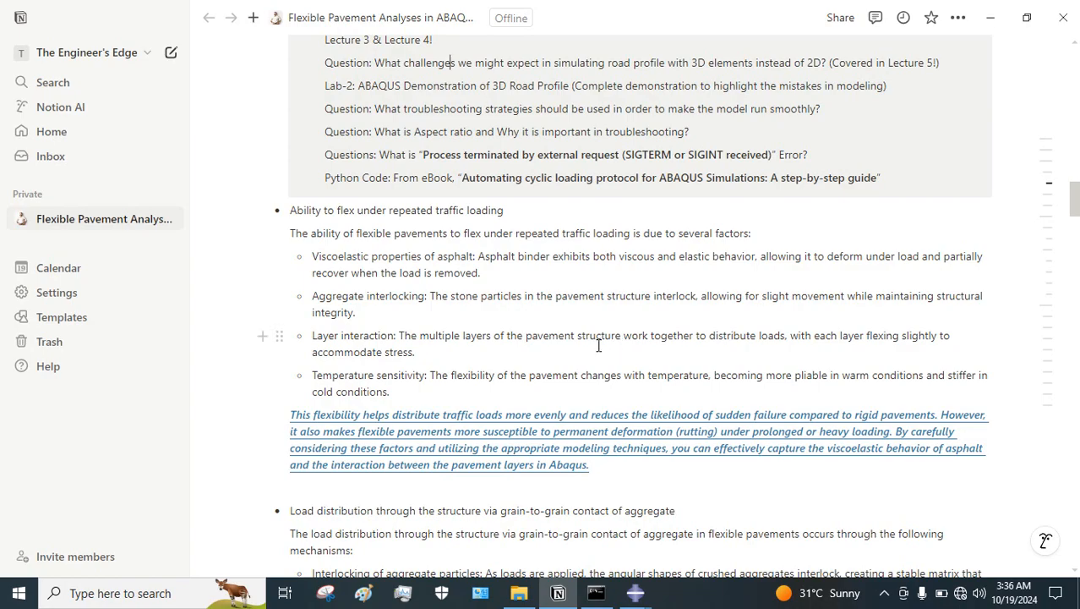
Follow Job-2 in its monitor until the analysis finishes, and close the monitor.
mouse_move(636, 592)
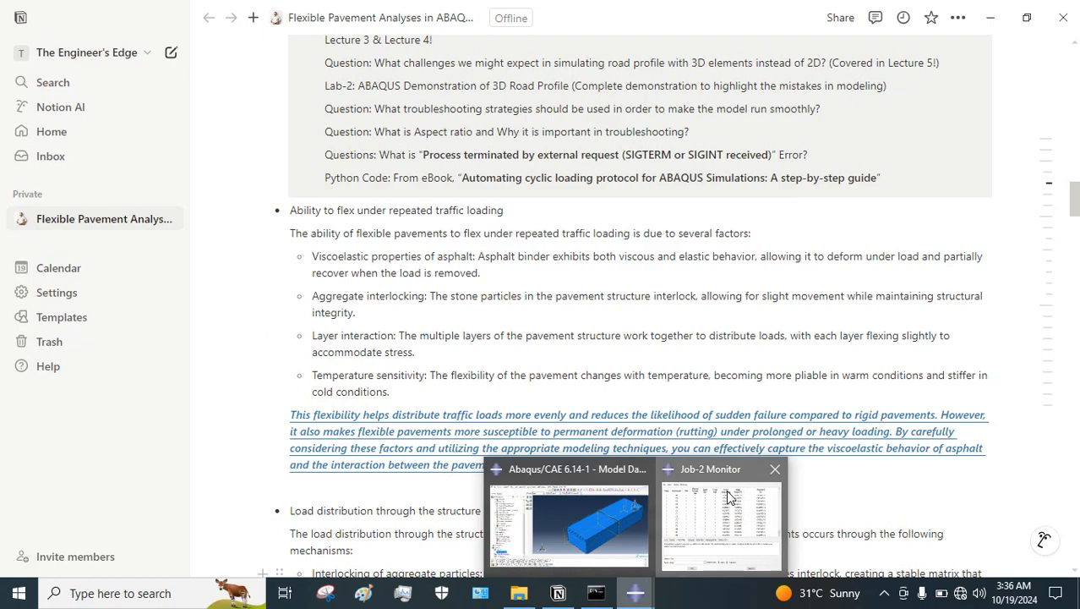
click(721, 524)
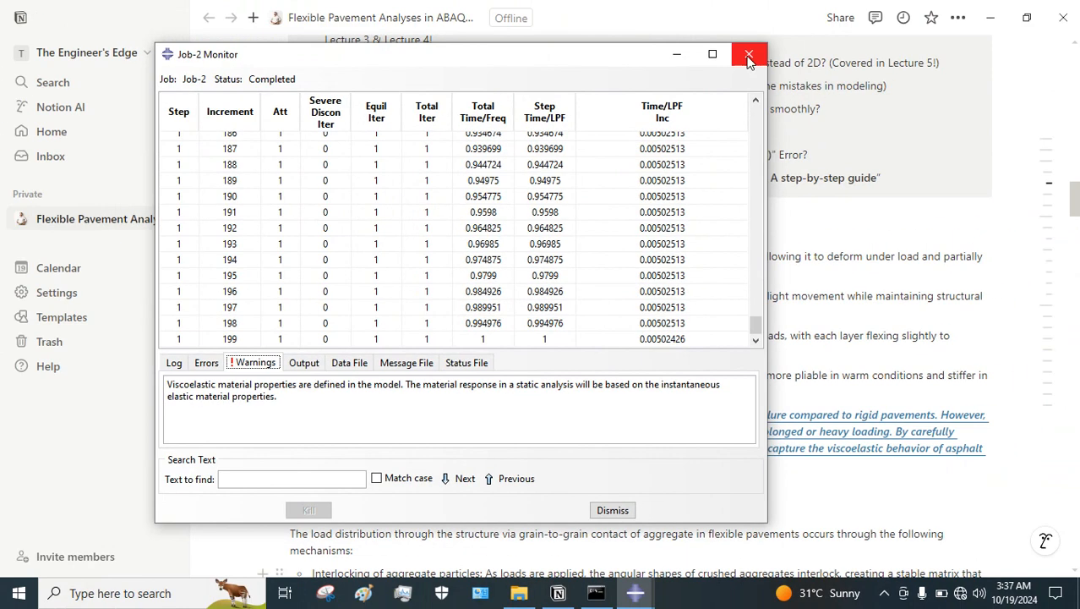
click(749, 56)
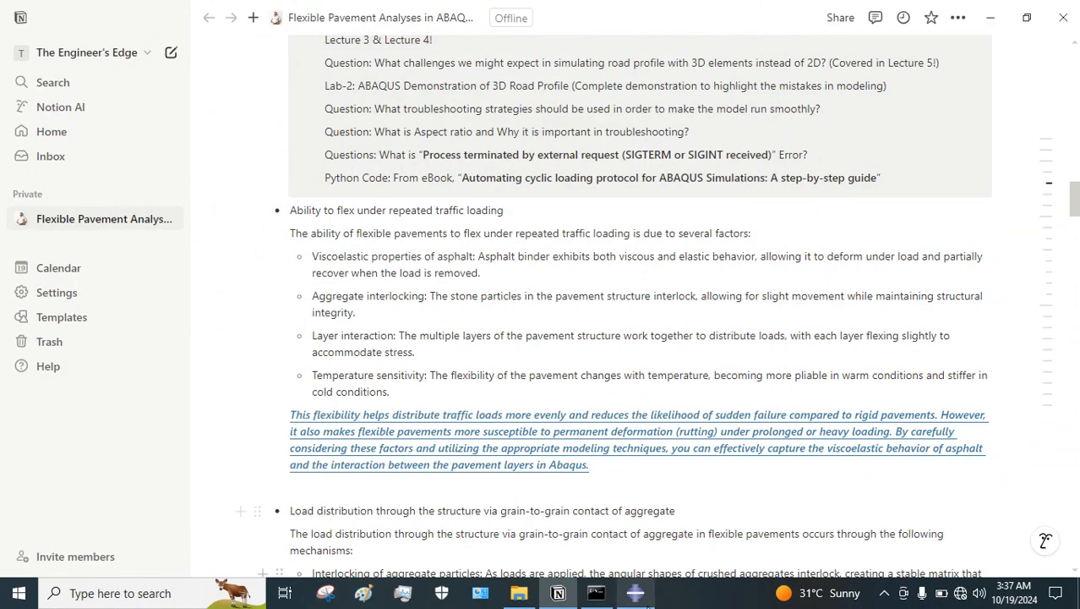
Switch to the main Abaqus/CAE window and save the Lab 2 model database.
click(636, 592)
right_click(94, 471)
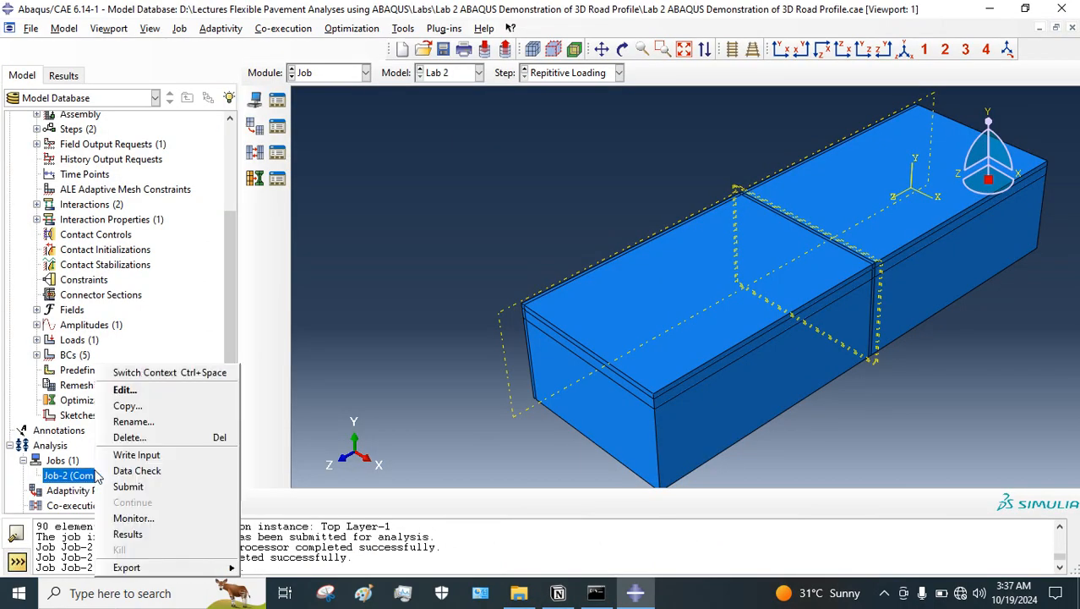
click(317, 147)
click(447, 49)
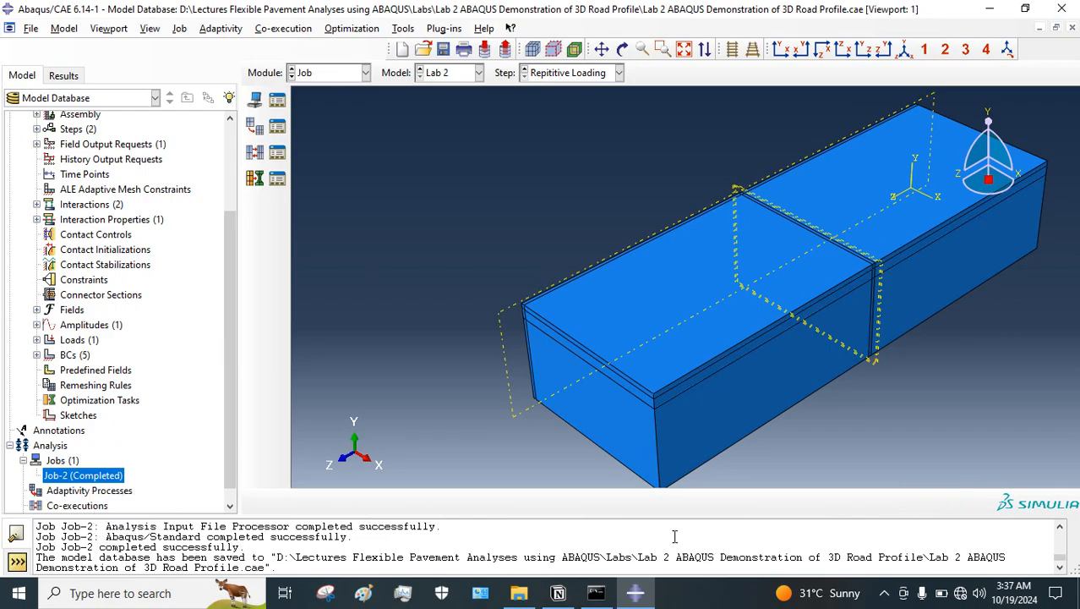
click(884, 595)
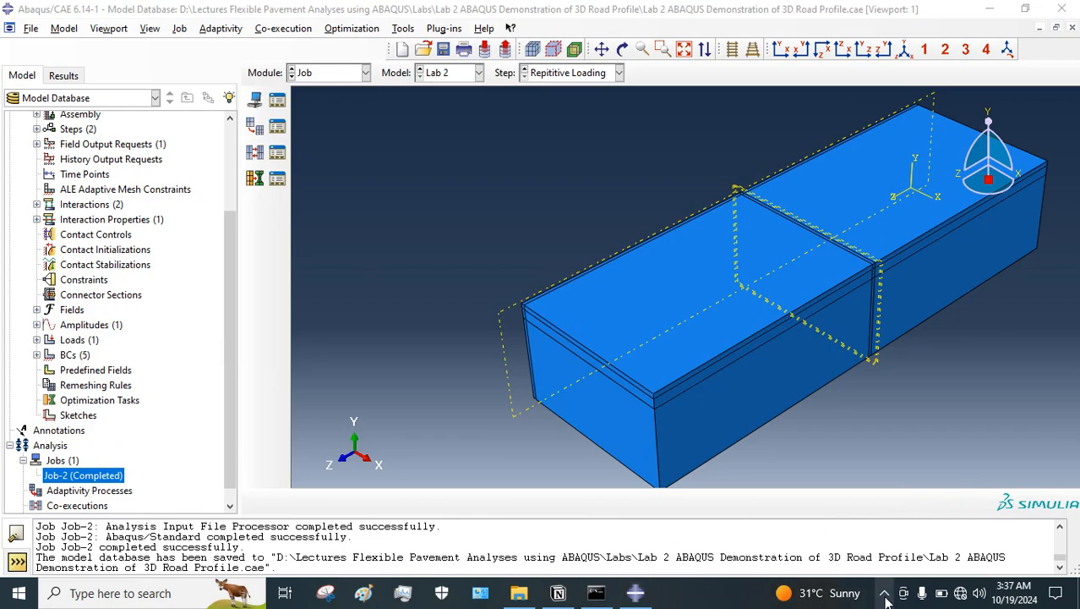